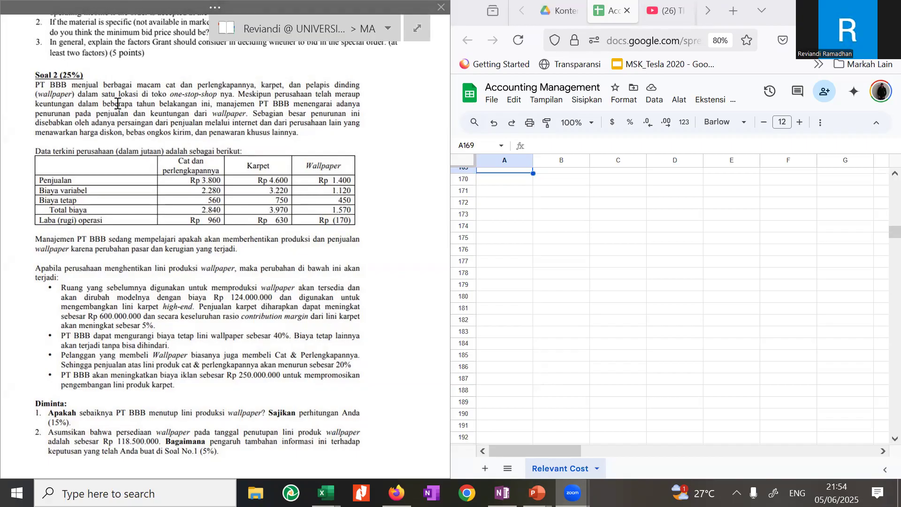
# - Enter the bold heading "Soal 7" in cell A170, below the previous problem's answer
pyautogui.click(517, 183)
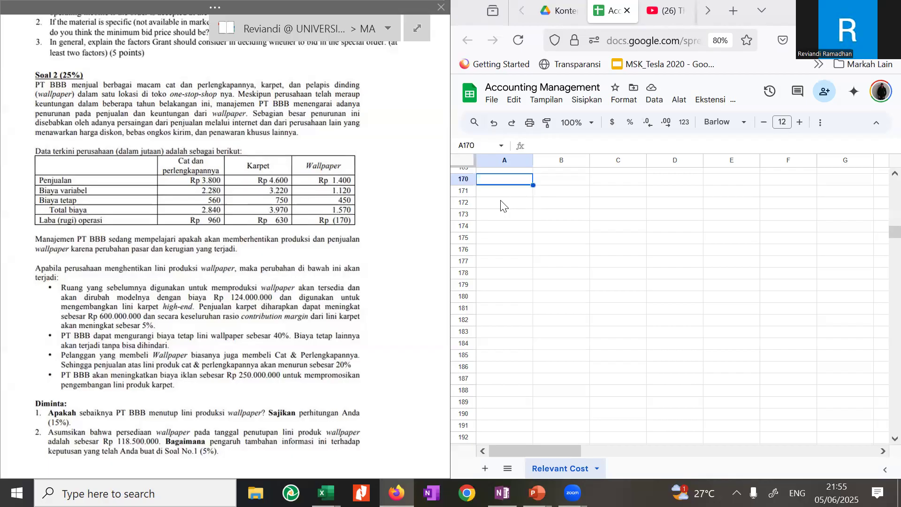
pyautogui.write('Soal')
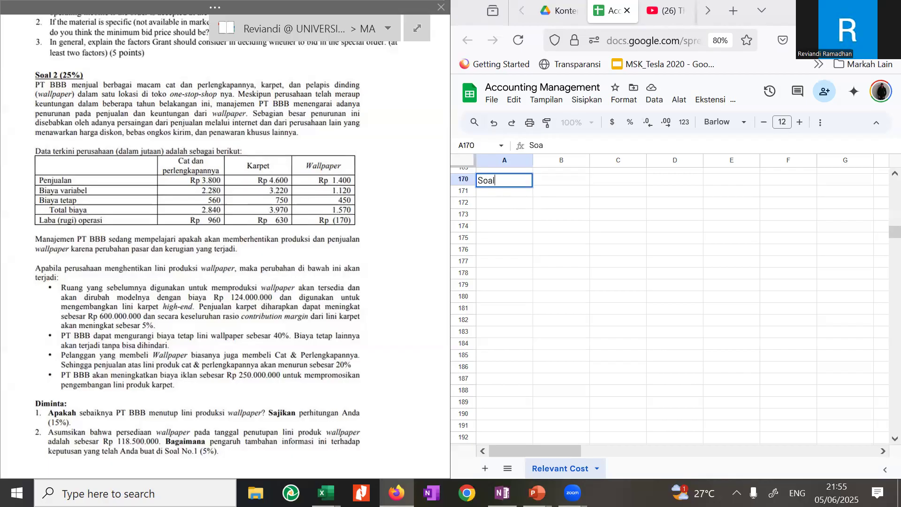
pyautogui.scroll(7, 519, 265)
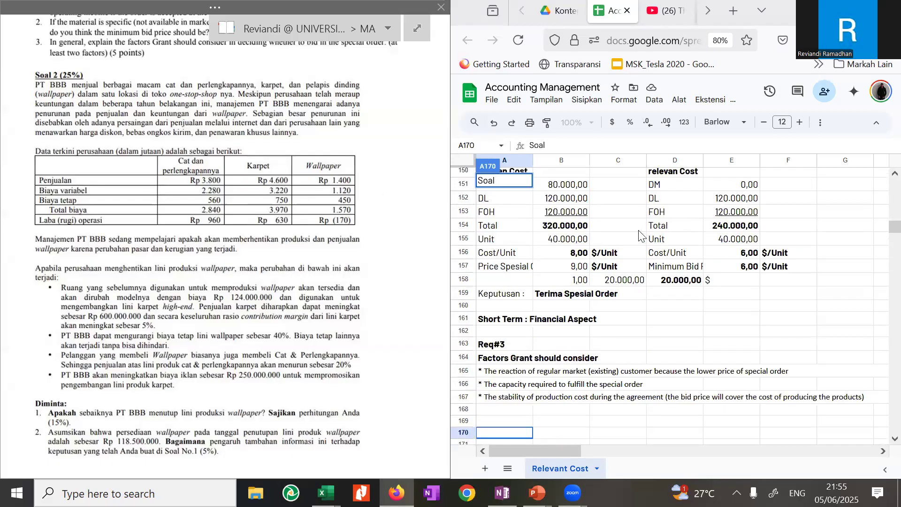
pyautogui.write('7')
pyautogui.press('Return')
pyautogui.press('Return')
pyautogui.press('Return')
pyautogui.press('Return')
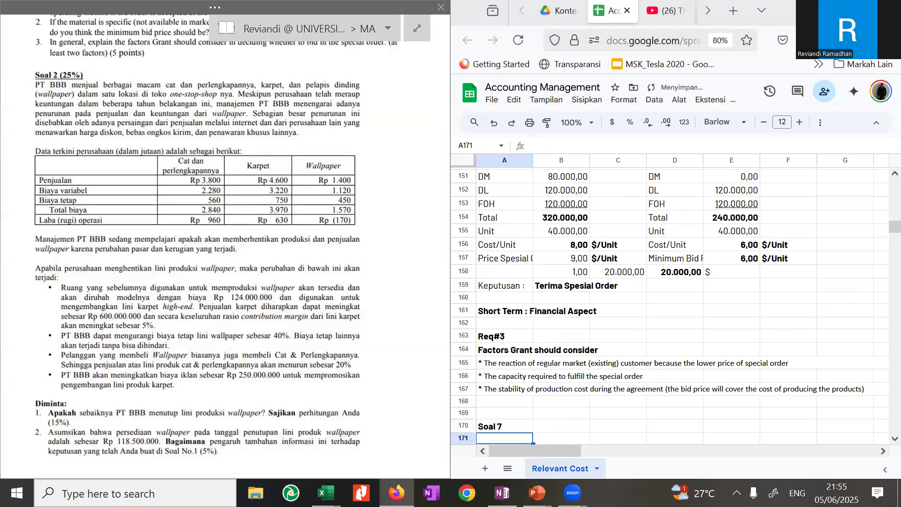
pyautogui.press('Down')
pyautogui.press('Down')
pyautogui.press('Down')
pyautogui.press('Down')
pyautogui.press('Down')
pyautogui.press('Down')
pyautogui.press('Down')
pyautogui.press('Down')
pyautogui.press('Down')
pyautogui.press('Down')
pyautogui.press('Down')
pyautogui.press('Down')
pyautogui.press('Down')
pyautogui.press('Up')
pyautogui.press('Up')
pyautogui.press('Up')
pyautogui.press('Up')
pyautogui.press('Up')
pyautogui.press('Up')
pyautogui.press('Up')
pyautogui.press('Up')
pyautogui.press('Up')
pyautogui.press('Up')
pyautogui.press('Up')
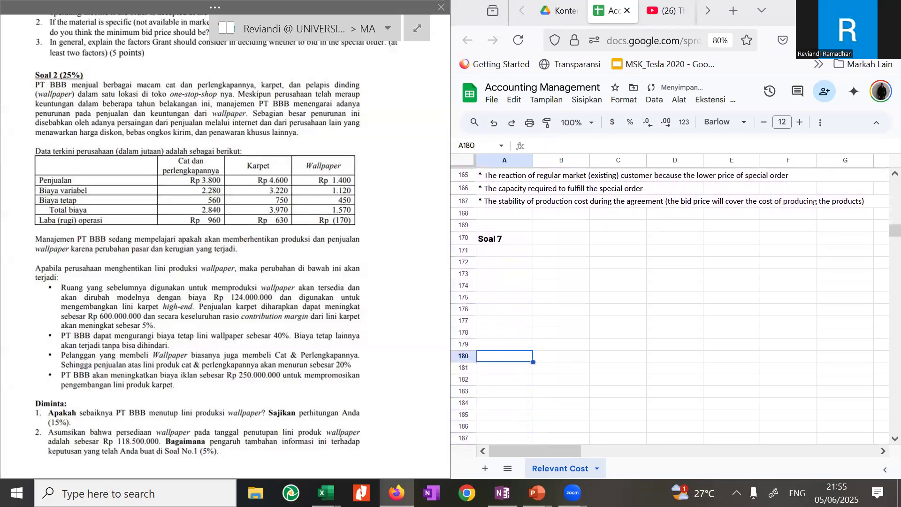
pyautogui.press('Up')
pyautogui.press('Up')
pyautogui.press('Up')
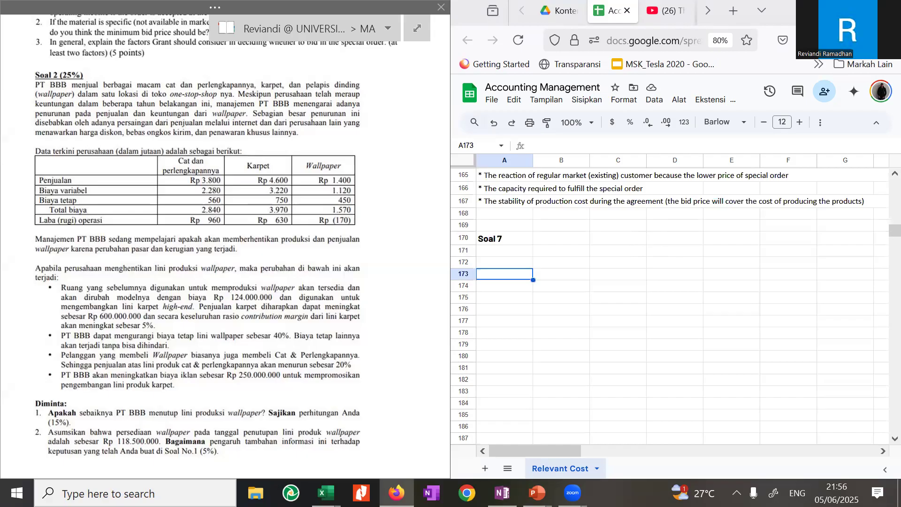
# - Enter the row label "Penjualan" in cell A172
pyautogui.press('Up')
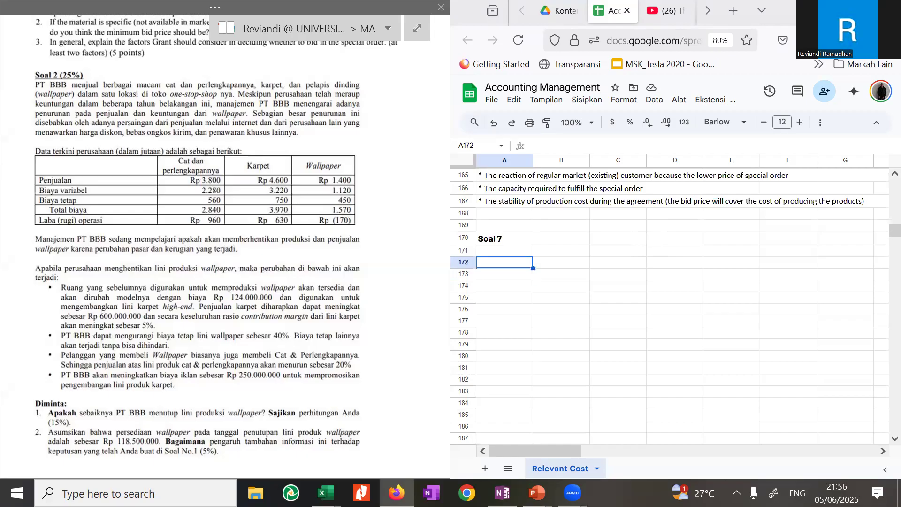
pyautogui.write('Penjualan')
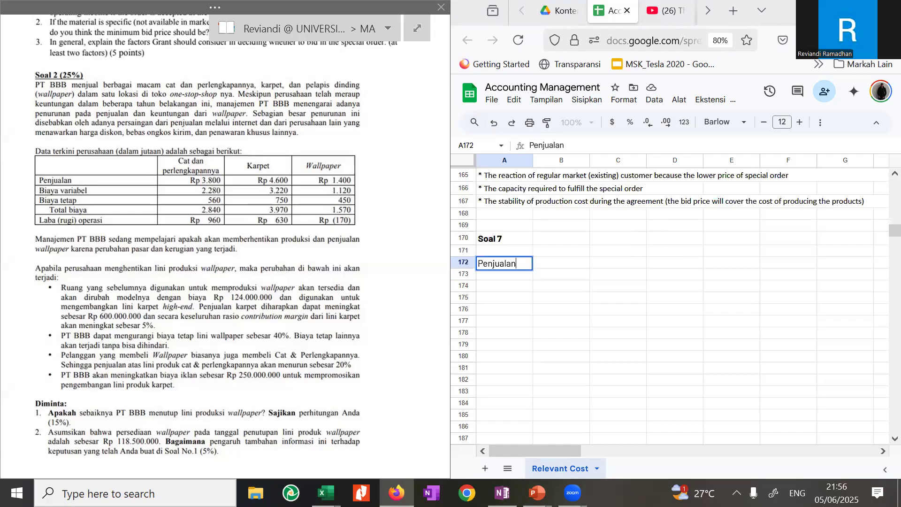
pyautogui.press('Return')
# - Enter the column headings "Cat dan perlengkapan", "Karpet" and "Wallpaper" in cells B171 to D171
pyautogui.press('Up')
pyautogui.press('Up')
pyautogui.press('Right')
pyautogui.write('Cat')
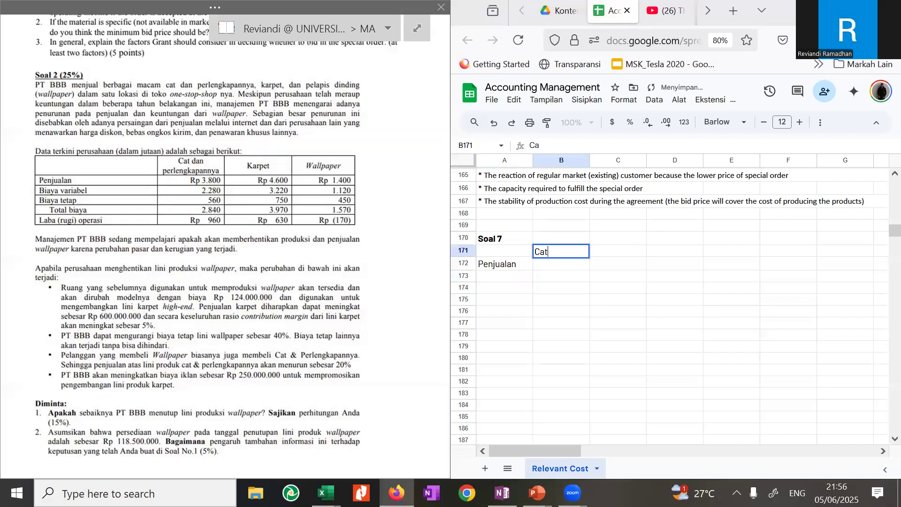
pyautogui.write(' dan perlengkapan')
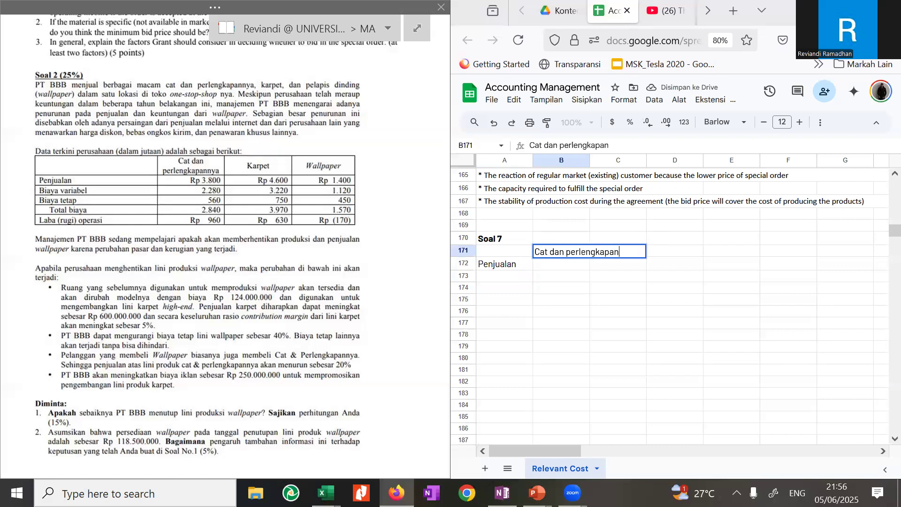
pyautogui.press('Tab')
pyautogui.write('Karpet')
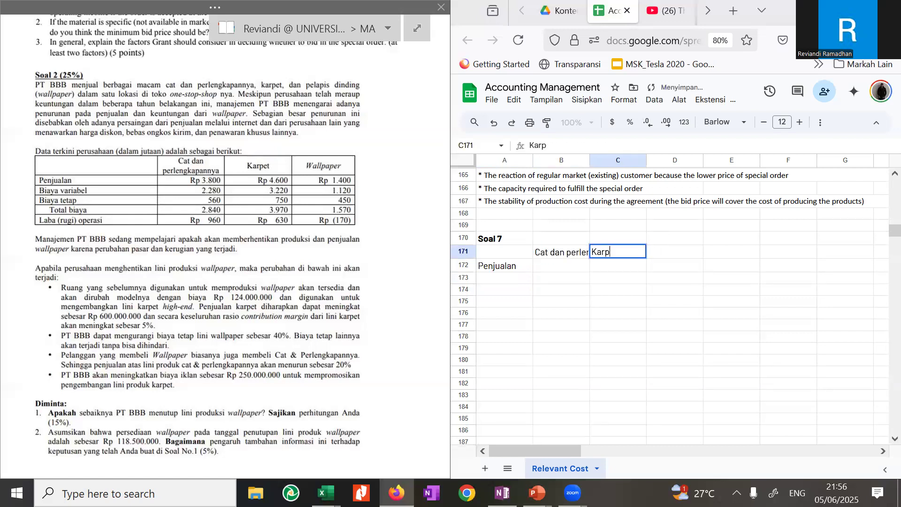
pyautogui.press('Tab')
pyautogui.write('Wallpaper')
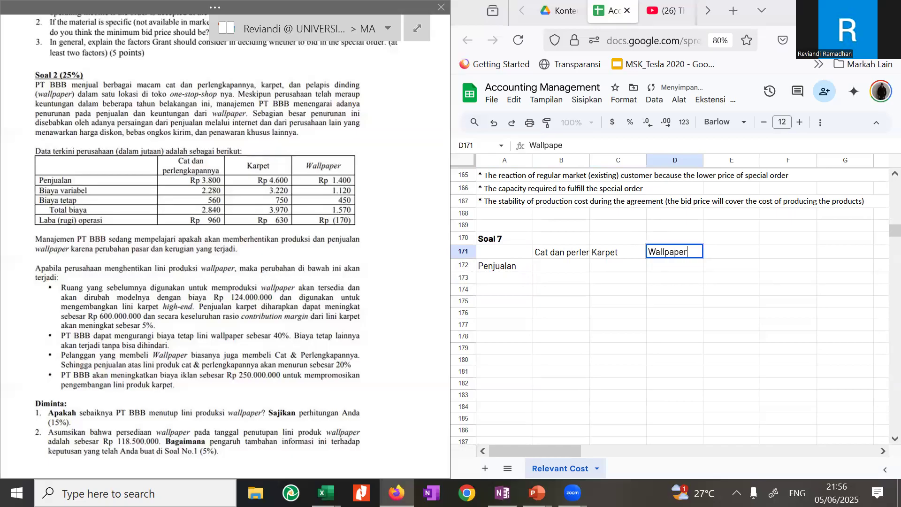
pyautogui.press('Return')
# - Enter the row labels "By Var", "By tetap", "Total Biaya" and "Laba(rugi) operasi" in cells A173 to A176
pyautogui.press('Left')
pyautogui.press('Down')
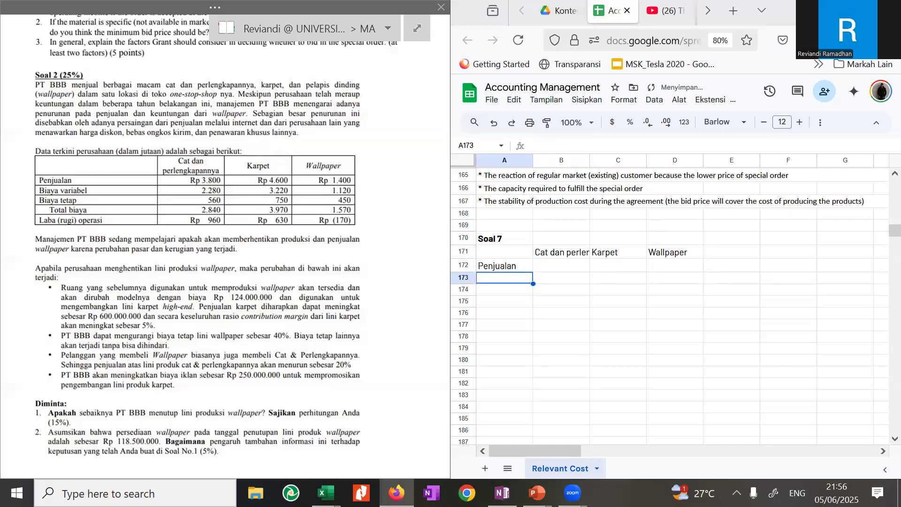
pyautogui.write('By Var')
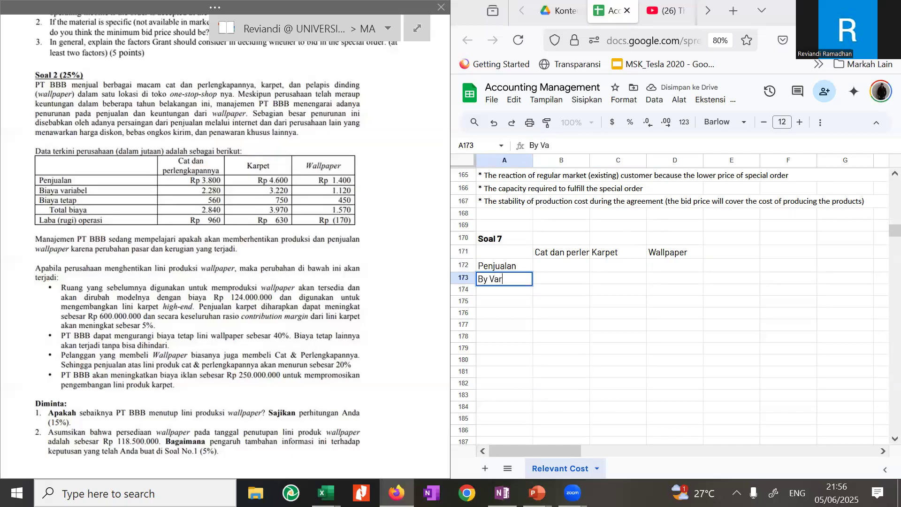
pyautogui.press('Return')
pyautogui.write('By ')
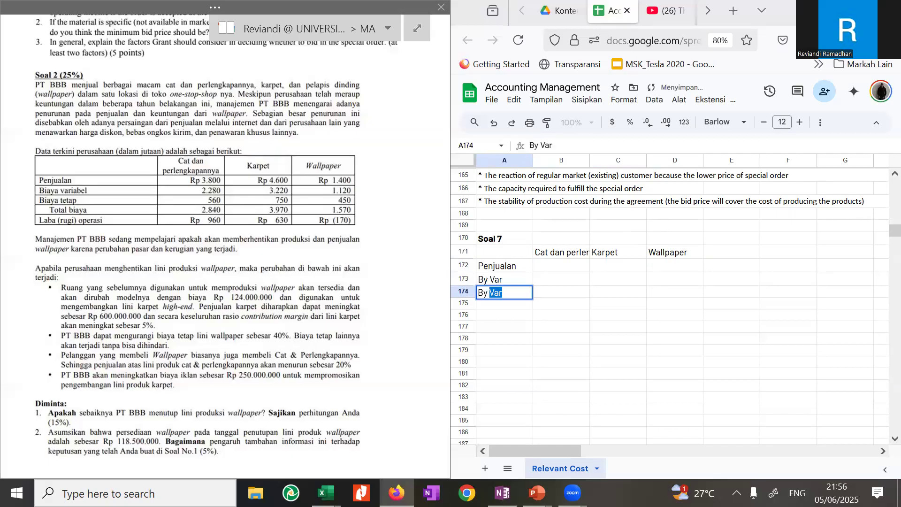
pyautogui.write('tetap')
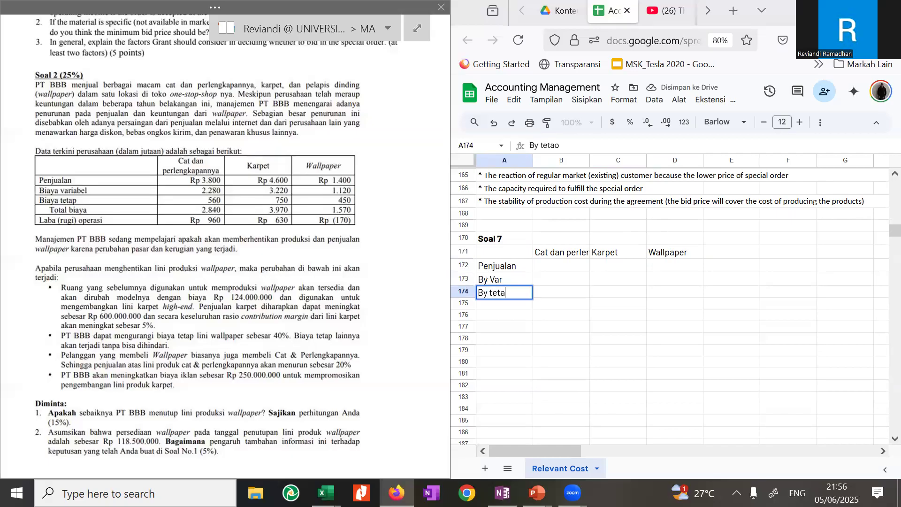
pyautogui.press('Return')
pyautogui.write('Total Biaya')
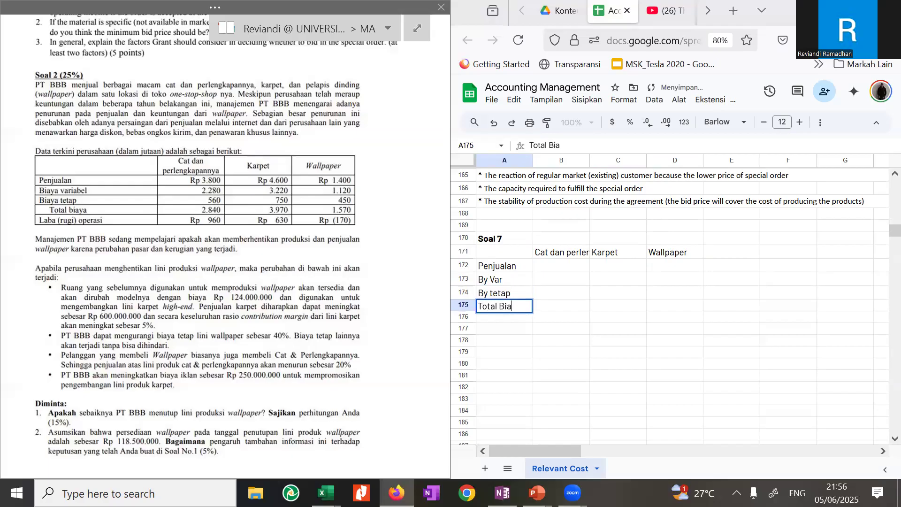
pyautogui.press('Return')
pyautogui.write('Laba(rugi(')
pyautogui.press('BackSpace')
pyautogui.write(') operasi')
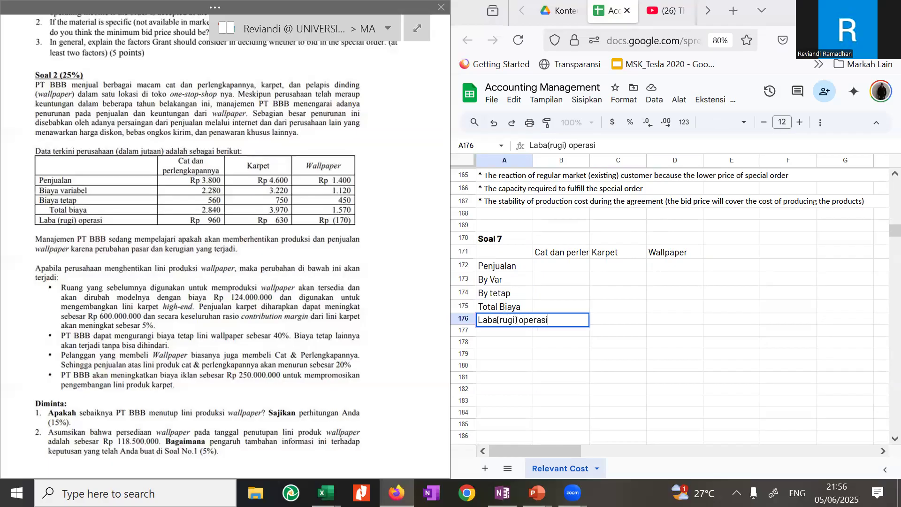
# - Fill in the Cat dan perlengkapan column with 3800 for Penjualan, -2280 for By Var and 560 for By tetap
pyautogui.press('Up')
pyautogui.press('Up')
pyautogui.press('Up')
pyautogui.press('Up')
pyautogui.press('Right')
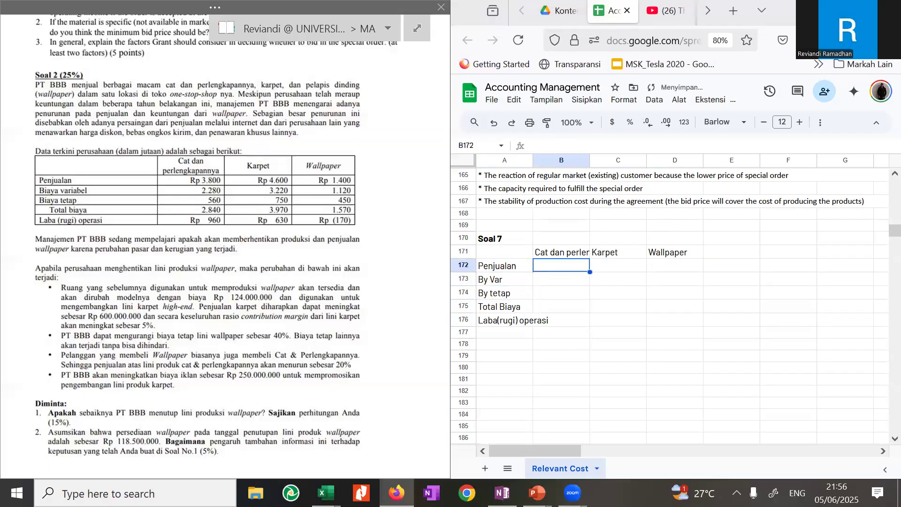
pyautogui.write('3800')
pyautogui.press('Return')
pyautogui.write('2')
pyautogui.press('BackSpace')
pyautogui.write('-2280')
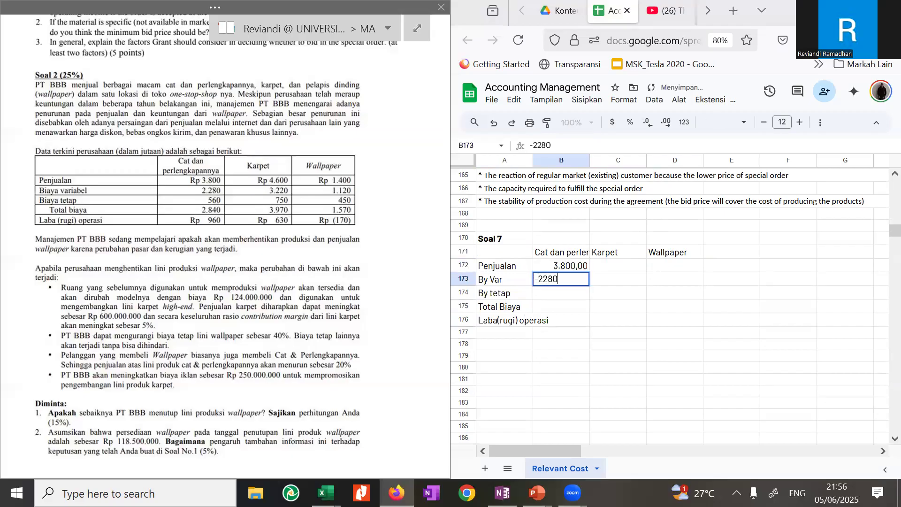
pyautogui.press('Return')
pyautogui.write('560')
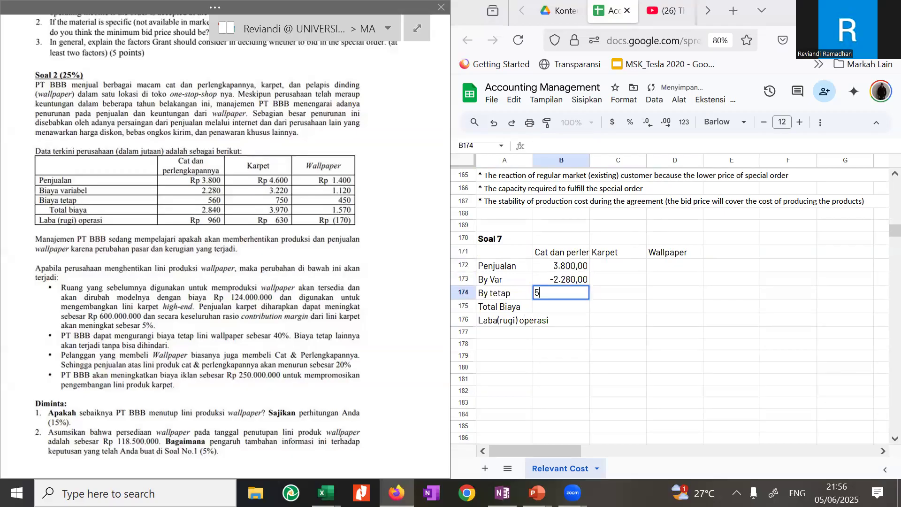
pyautogui.press('Return')
# - Calculate Total Biaya for Cat dan perlengkapan in B175 with =sum(B173:B174)
pyautogui.write('=sum(')
pyautogui.press('Up')
pyautogui.hotkey('shift', 'Up')
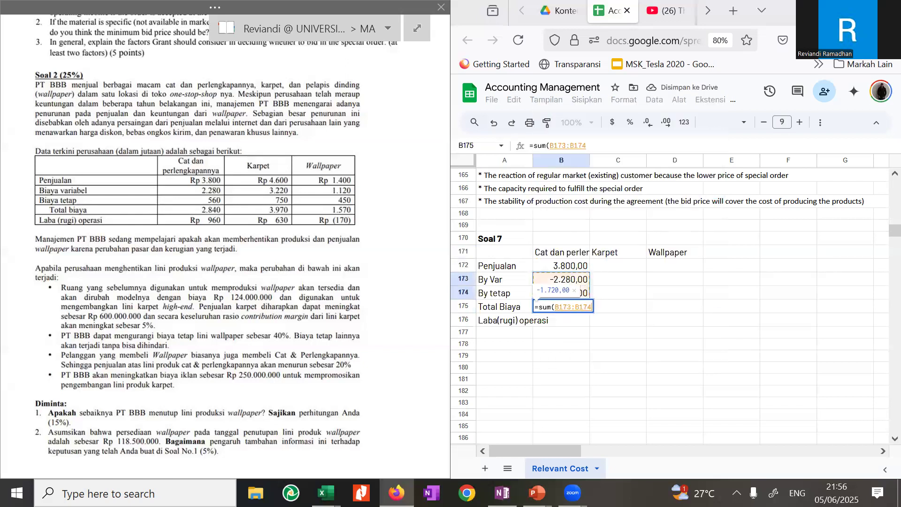
pyautogui.press('Return')
# - Set the By tetap value for Cat dan perlengkapan in B174 to -560
pyautogui.press('Up')
pyautogui.press('Up')
pyautogui.write('-560')
pyautogui.press('Return')
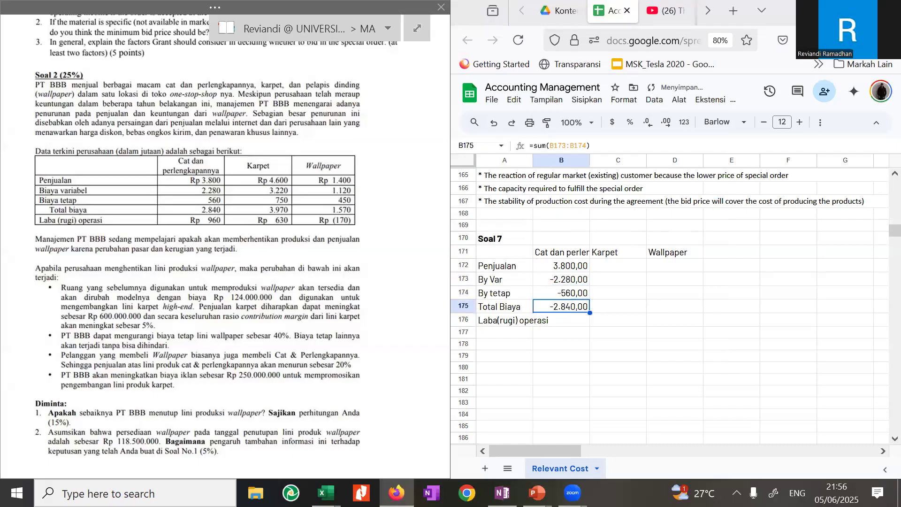
# - Calculate the operating profit in B176 with =B172+B175 and make the result bold
pyautogui.press('Down')
pyautogui.write('-=')
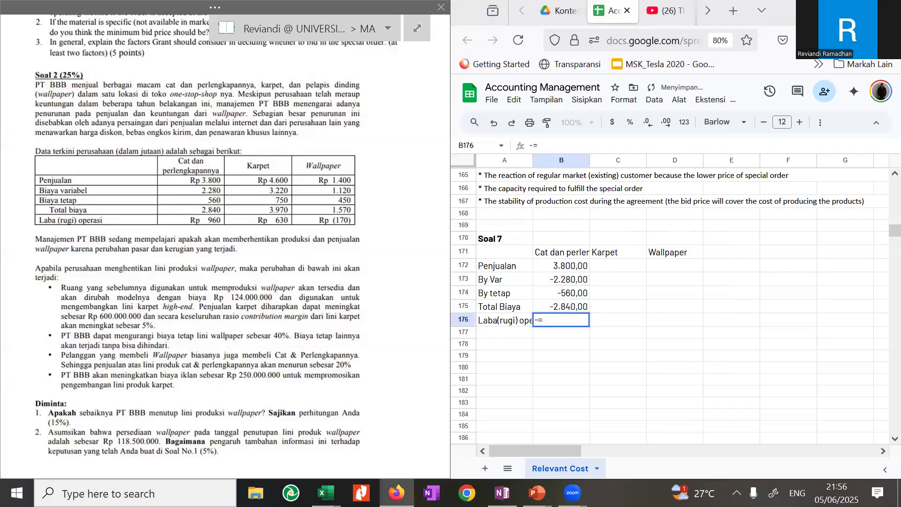
pyautogui.press('BackSpace')
pyautogui.press('BackSpace')
pyautogui.write('=')
pyautogui.press('Up')
pyautogui.press('Up')
pyautogui.press('Up')
pyautogui.press('Up')
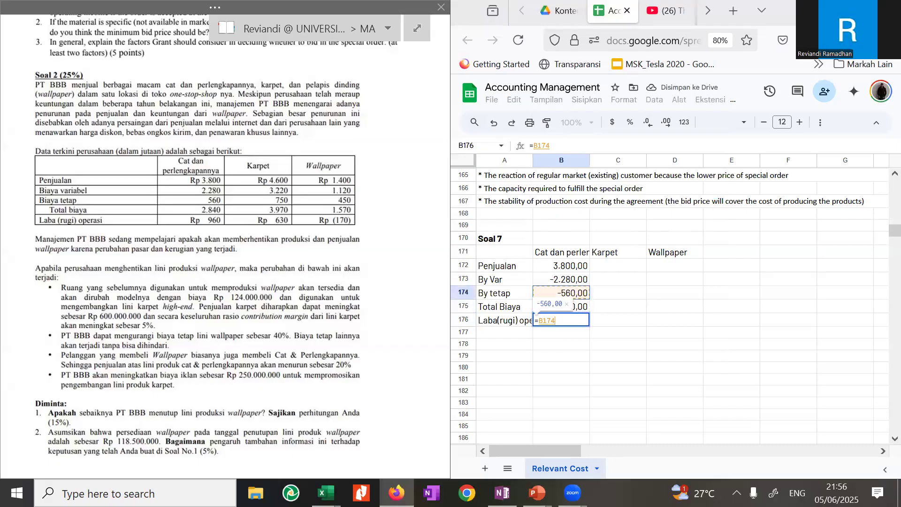
pyautogui.write('+')
pyautogui.press('Up')
pyautogui.press('Return')
pyautogui.press('Up')
pyautogui.hotkey('ctrl', 'b')
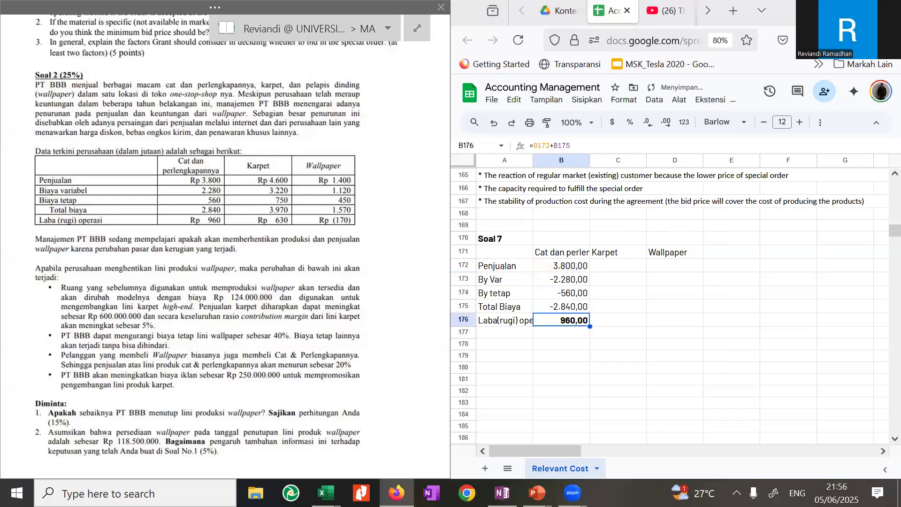
# - Copy the operating profit formula from B176 to the Karpet and Wallpaper columns in C176 and D176
pyautogui.press('Up')
pyautogui.press('Up')
pyautogui.press('Up')
pyautogui.press('Down')
pyautogui.press('Up')
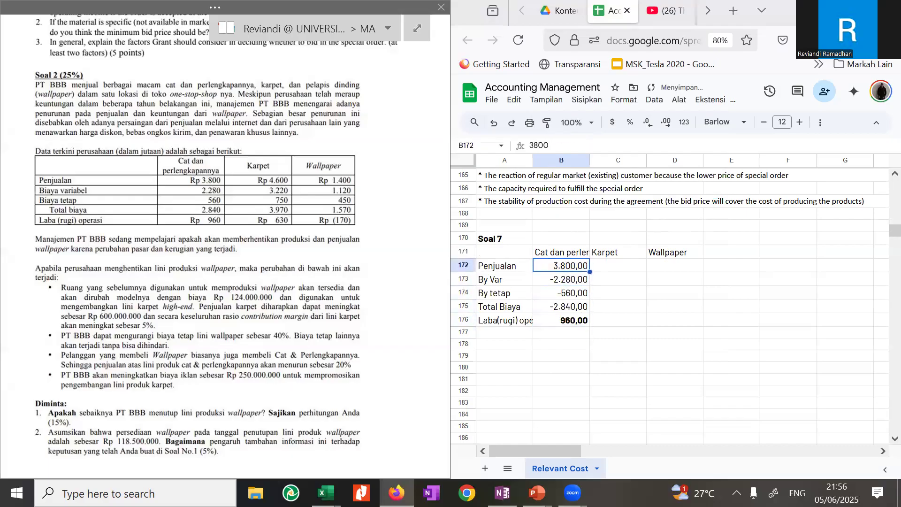
pyautogui.press('Up')
pyautogui.press('Up')
pyautogui.press('Right')
pyautogui.press('Down')
pyautogui.press('Down')
pyautogui.press('Down')
pyautogui.press('Left')
pyautogui.press('Down')
pyautogui.press('Down')
pyautogui.hotkey('ctrl', 'c')
pyautogui.press('Right')
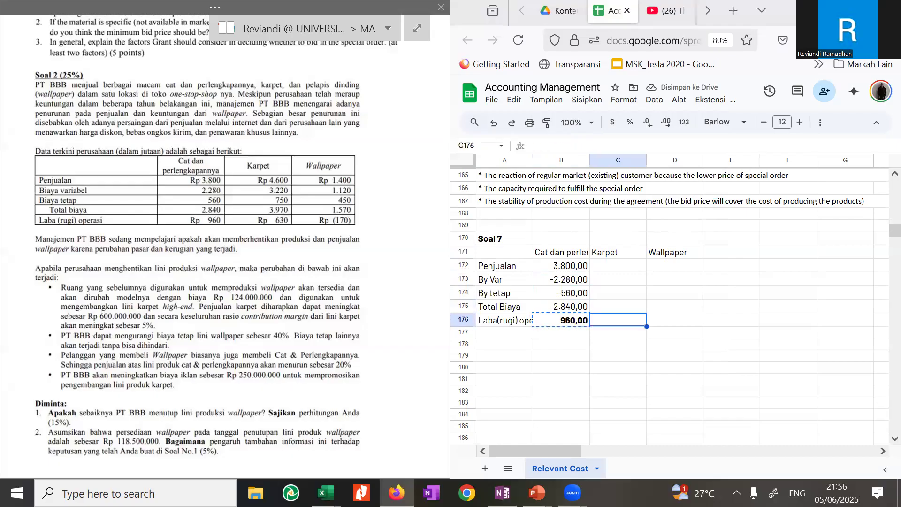
pyautogui.hotkey('ctrl', 'v')
pyautogui.press('Right')
pyautogui.hotkey('ctrl', 'v')
# - Copy the Total Biaya formula from B175 across to C175 and D175
pyautogui.press('Up')
pyautogui.press('Left')
pyautogui.press('Left')
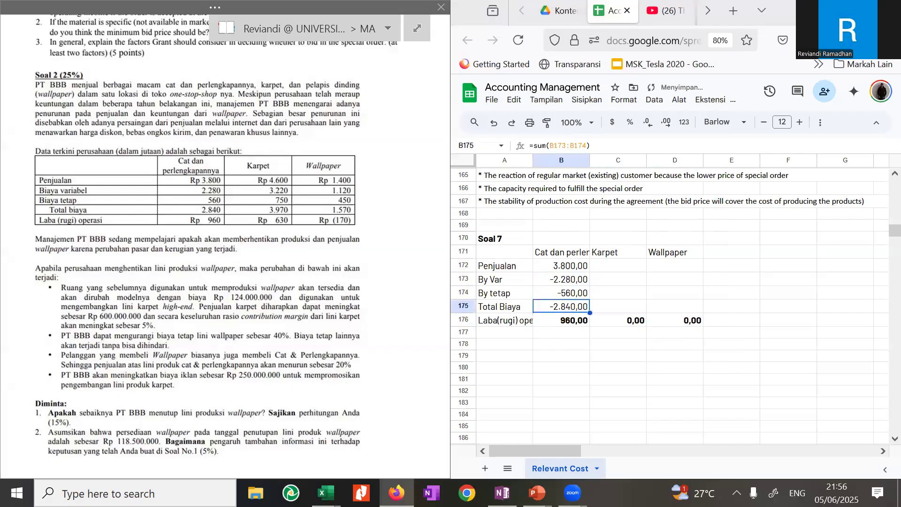
pyautogui.hotkey('shift', 'Right')
pyautogui.hotkey('shift', 'Right')
pyautogui.hotkey('ctrl', 'v')
# - Fill in the Karpet column with 4600 for Penjualan, 3220 for By Var and 750 for By tetap
pyautogui.press('Up')
pyautogui.press('Up')
pyautogui.press('Up')
pyautogui.press('Right')
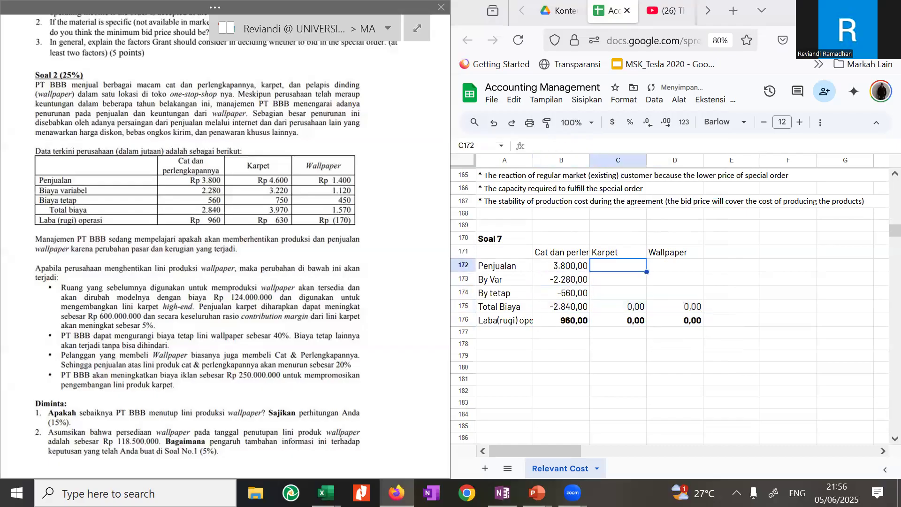
pyautogui.write('4600')
pyautogui.press('Return')
pyautogui.write('3.220')
pyautogui.press('Return')
pyautogui.write('750')
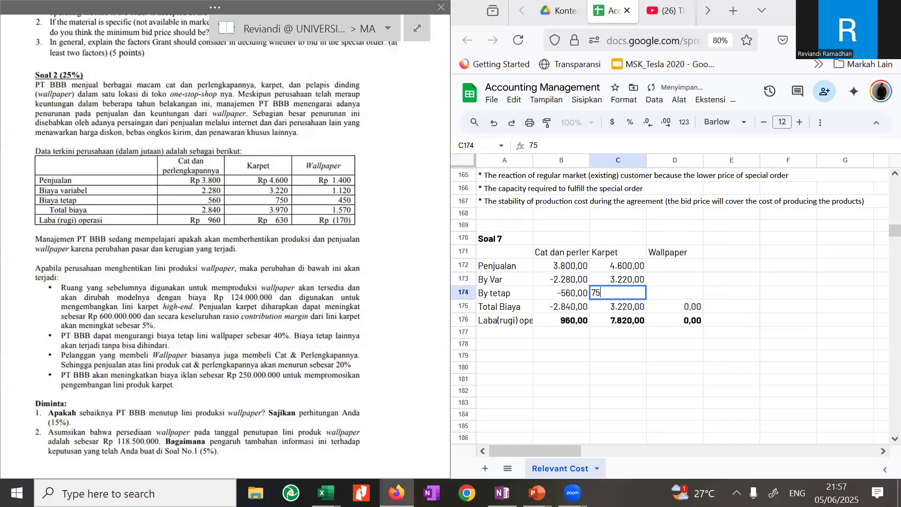
pyautogui.press('Return')
# - Enter 1400 for Wallpaper Penjualan in D172 and 120 for its By Var in D173
pyautogui.press('Up')
pyautogui.press('Up')
pyautogui.press('Up')
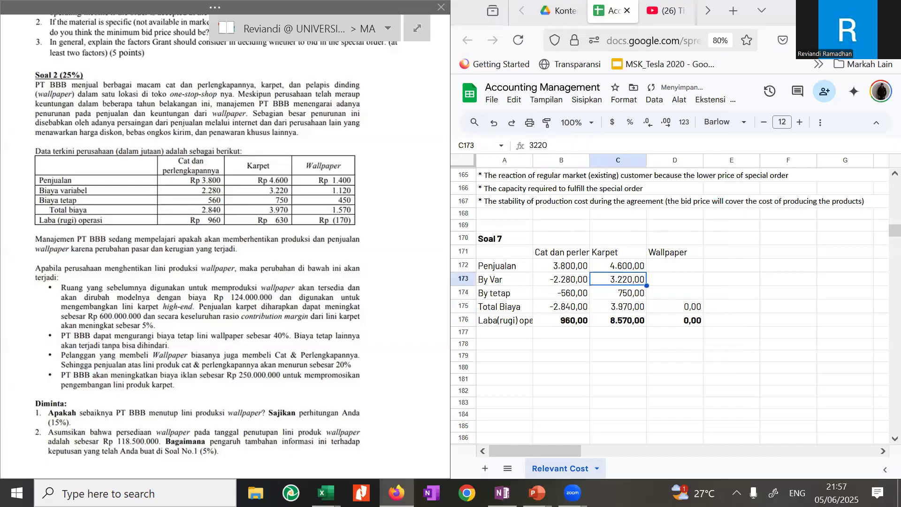
pyautogui.press('Right')
pyautogui.write('1400')
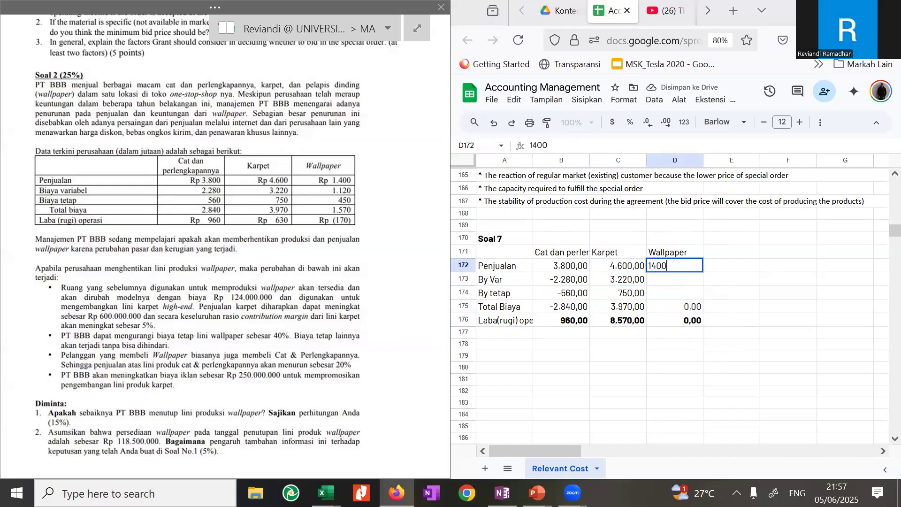
pyautogui.press('Return')
pyautogui.write('12')
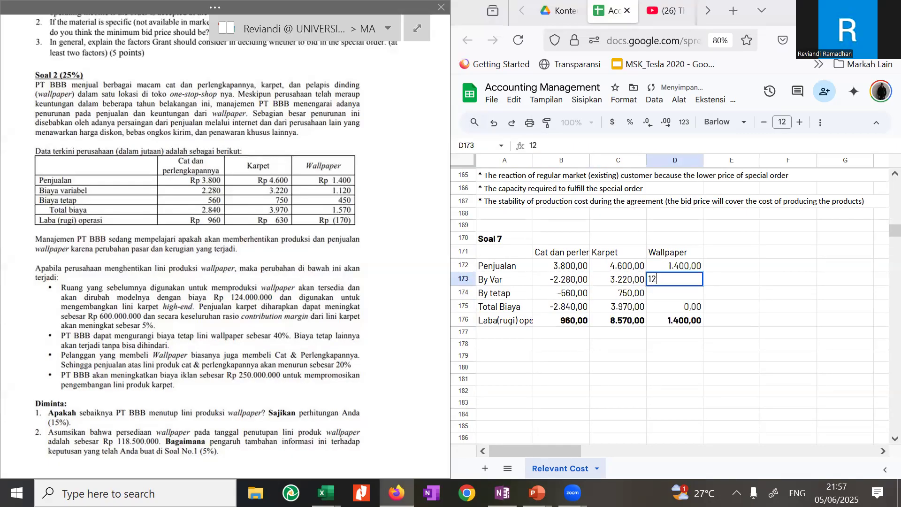
pyautogui.write('0')
pyautogui.press('Return')
# - Replace the Wallpaper By Var value in D173 with -1120
pyautogui.press('Up')
pyautogui.write('1120')
pyautogui.press('BackSpace')
pyautogui.press('BackSpace')
pyautogui.press('BackSpace')
pyautogui.press('BackSpace')
pyautogui.write('-1120')
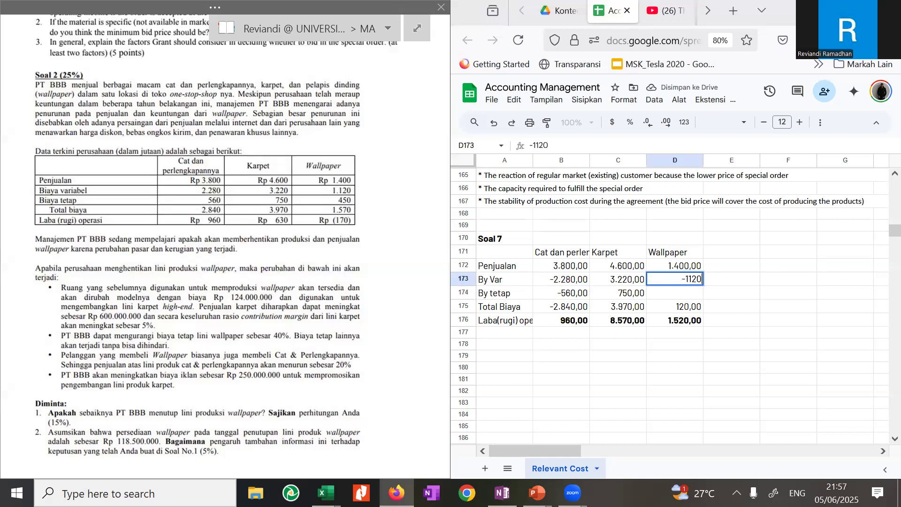
# - Re-enter the Karpet costs as negatives: -3220 for By Var in C173 and -750 for By tetap in C174
pyautogui.press('Left')
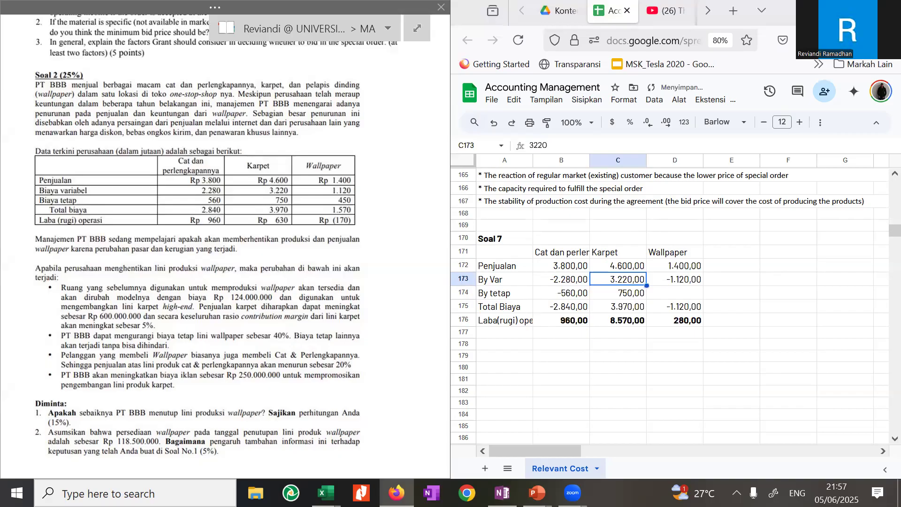
pyautogui.write('-3220')
pyautogui.press('Return')
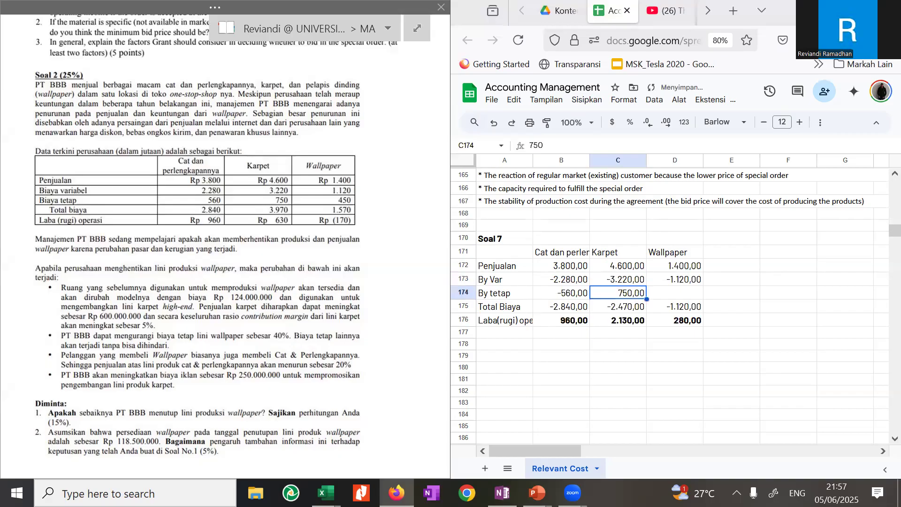
pyautogui.write('-750')
pyautogui.press('Return')
# - Enter -450 as the Wallpaper By tetap in D174
pyautogui.press('Up')
pyautogui.press('Right')
pyautogui.write('-450')
pyautogui.press('Return')
pyautogui.press('Up')
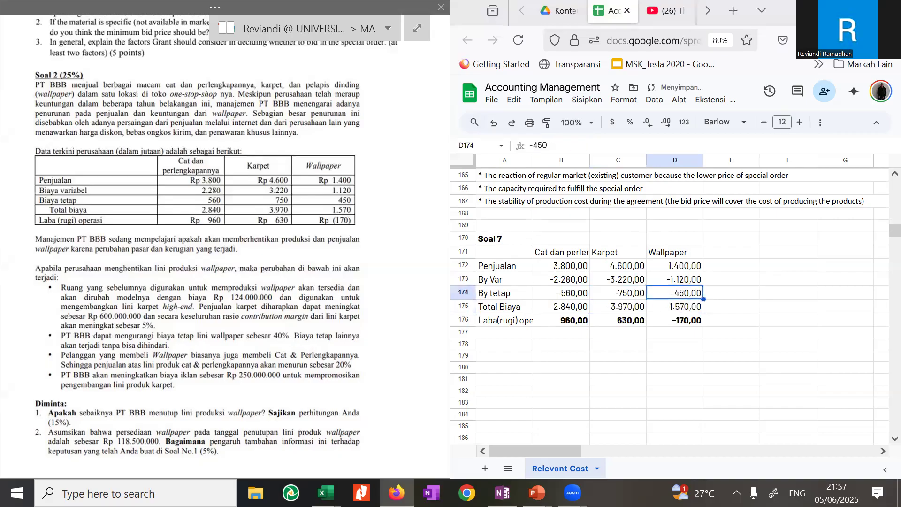
# - Make the Wallpaper column header in D171 bold
pyautogui.press('Up')
pyautogui.press('Up')
pyautogui.press('Up')
pyautogui.press('Left')
pyautogui.press('Left')
pyautogui.press('Right')
pyautogui.press('Right')
pyautogui.hotkey('ctrl', 'b')
# - Enter the label "Req#1" in A178 and "Kepp or Drop" below it in A179
pyautogui.press('Down')
pyautogui.press('Down')
pyautogui.press('Down')
pyautogui.press('Down')
pyautogui.press('Down')
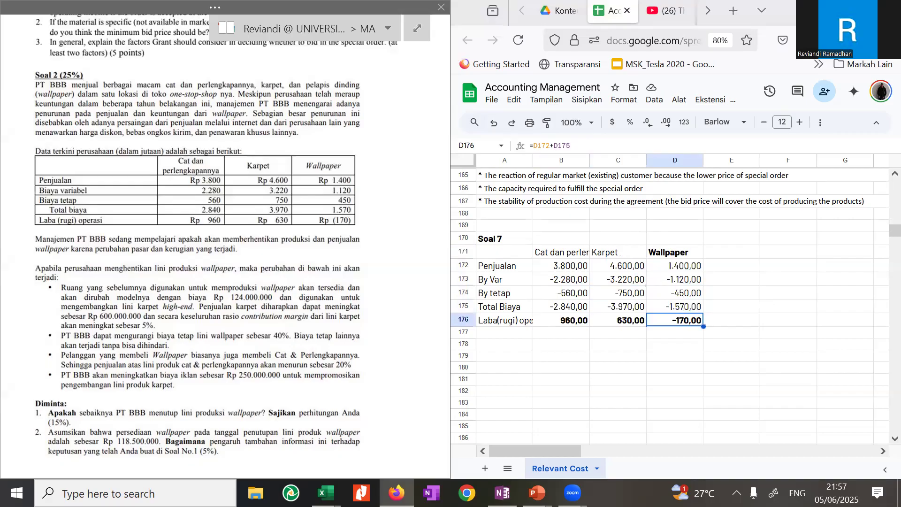
pyautogui.press('Left')
pyautogui.press('Left')
pyautogui.press('Left')
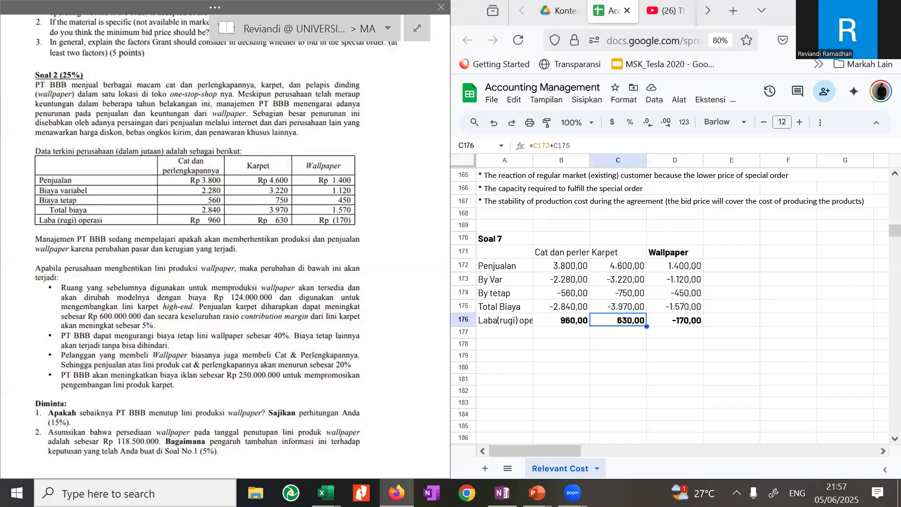
pyautogui.press('Down')
pyautogui.press('Down')
pyautogui.write('S')
pyautogui.press('BackSpace')
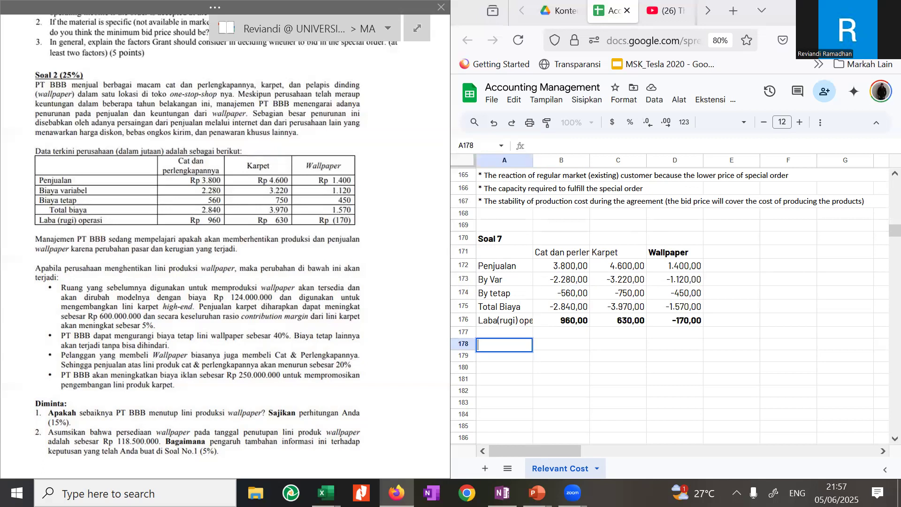
pyautogui.write('Keeo')
pyautogui.press('BackSpace')
pyautogui.press('BackSpace')
pyautogui.press('BackSpace')
pyautogui.press('BackSpace')
pyautogui.write('Re')
pyautogui.write('tai')
pyautogui.press('BackSpace')
pyautogui.press('BackSpace')
pyautogui.press('BackSpace')
pyautogui.write('q#1')
pyautogui.press('Return')
pyautogui.write('Kepp or Drop')
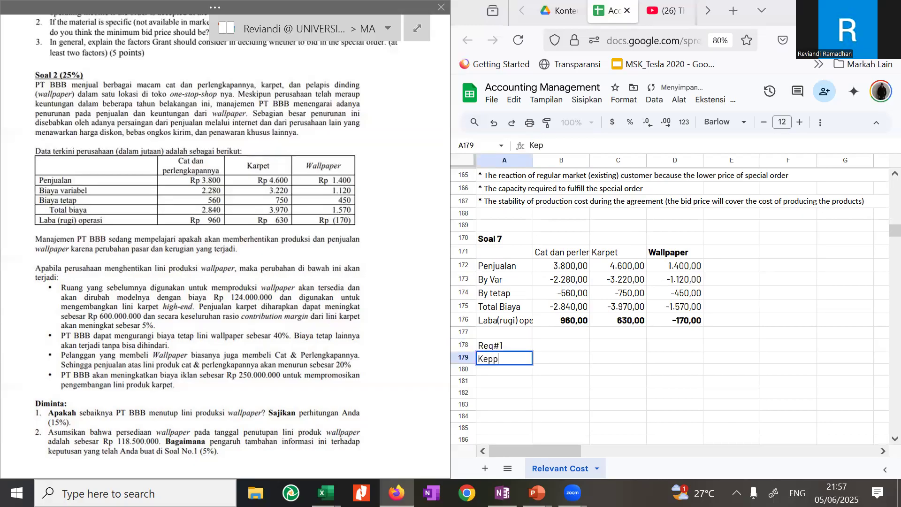
pyautogui.press('Return')
# - Make the Req#1 label in A178 bold and keep the A179 label in regular weight
pyautogui.press('Up')
pyautogui.hotkey('ctrl', 'b')
pyautogui.press('Up')
pyautogui.hotkey('ctrl', 'b')
pyautogui.press('Down')
pyautogui.hotkey('ctrl', 'b')
pyautogui.press('Down')
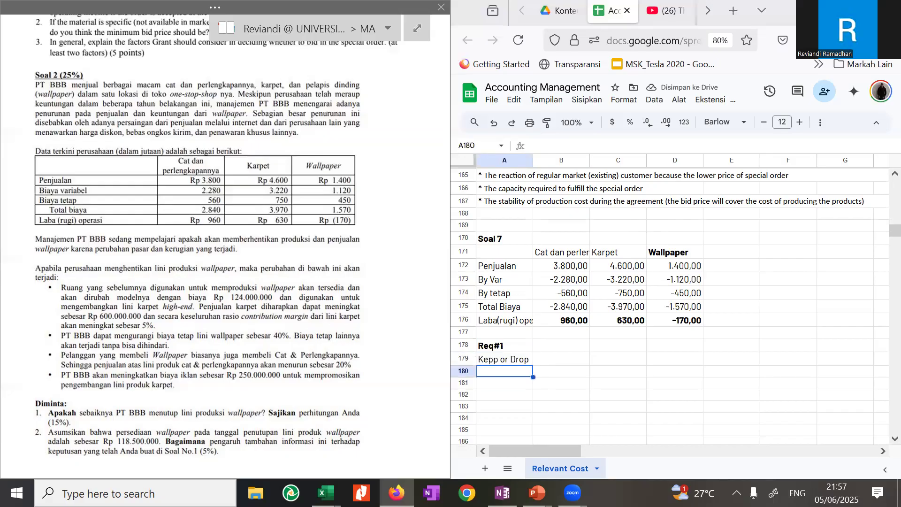
# - Copy the whole product-line table A171:D176 and paste it below the Req#1 labels, starting at A181
pyautogui.press('Up')
pyautogui.press('Up')
pyautogui.press('Up')
pyautogui.press('Up')
pyautogui.press('Up')
pyautogui.press('Up')
pyautogui.press('Up')
pyautogui.press('Up')
pyautogui.press('Up')
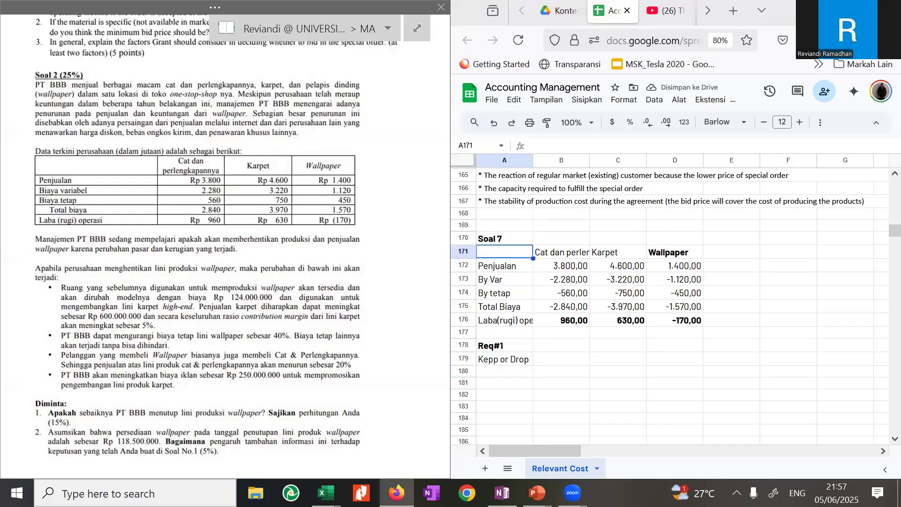
pyautogui.hotkey('shift', 'Right')
pyautogui.hotkey('shift', 'Right')
pyautogui.hotkey('shift', 'Right')
pyautogui.hotkey('shift', 'Down')
pyautogui.hotkey('shift', 'Down')
pyautogui.hotkey('shift', 'Down')
pyautogui.hotkey('shift', 'Down')
pyautogui.hotkey('shift', 'Down')
pyautogui.hotkey('ctrl', 'c')
pyautogui.press('Down')
pyautogui.press('Down')
pyautogui.press('Down')
pyautogui.press('Down')
pyautogui.press('Down')
pyautogui.press('Down')
pyautogui.press('Down')
pyautogui.press('Down')
pyautogui.press('Down')
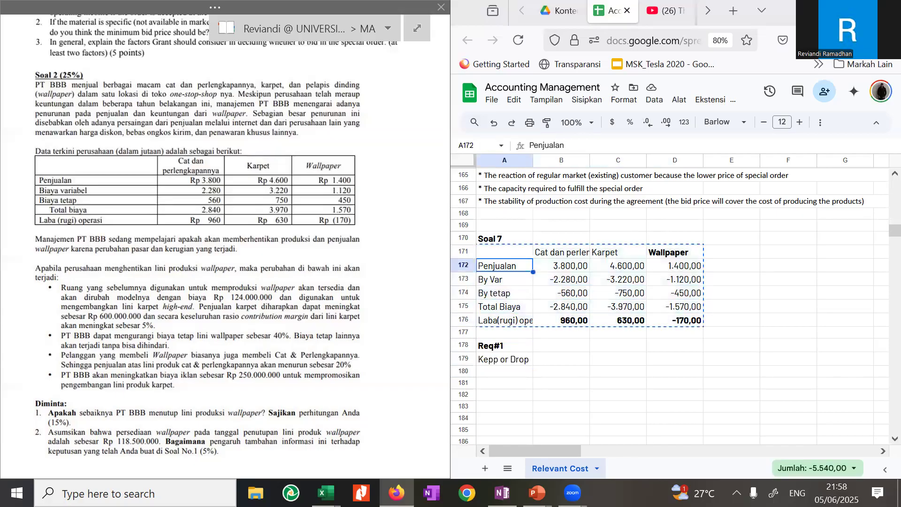
pyautogui.press('Down')
pyautogui.hotkey('ctrl', 'v')
# - Add a bold "Total" column header in E181 of the copied table
pyautogui.press('Right')
pyautogui.press('Right')
pyautogui.press('Right')
pyautogui.press('Right')
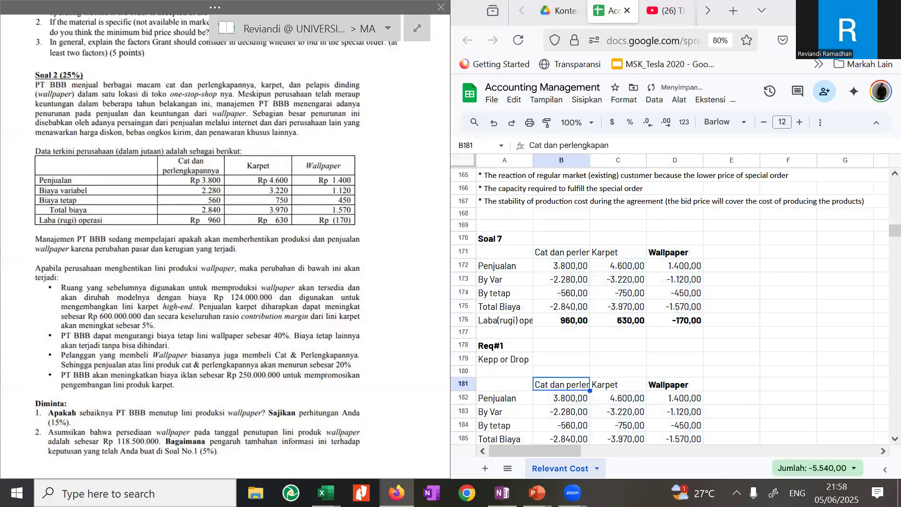
pyautogui.write('To')
pyautogui.press('Return')
pyautogui.press('Up')
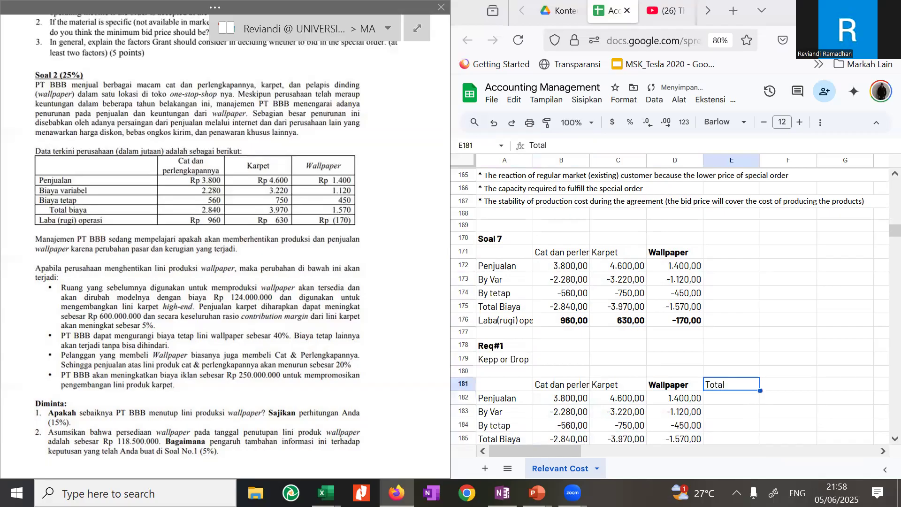
pyautogui.hotkey('ctrl', 'b')
# - Make the Karpet and Cat dan perlengkapan headers in C181 and B181 bold
pyautogui.press('Left')
pyautogui.press('Left')
pyautogui.hotkey('ctrl', 'b')
pyautogui.press('Left')
pyautogui.hotkey('ctrl', 'b')
pyautogui.press('Down')
pyautogui.press('Down')
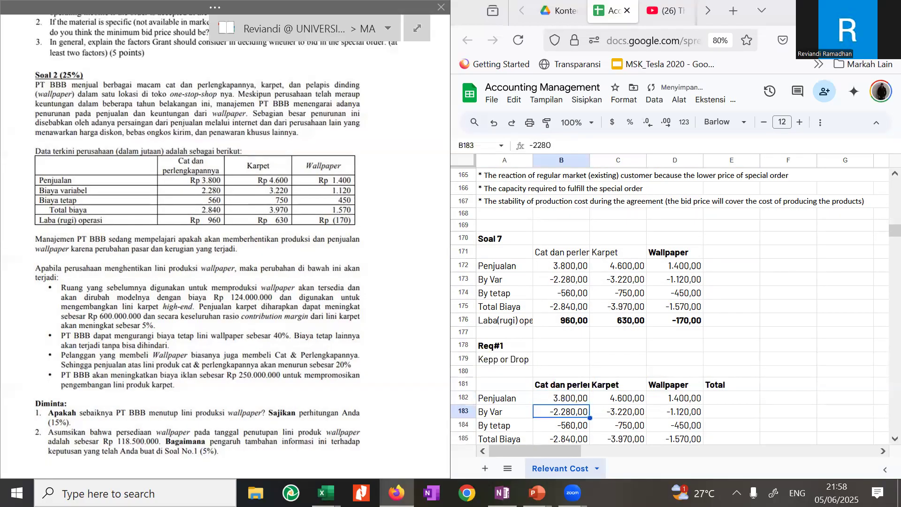
pyautogui.press('Down')
pyautogui.press('Down')
pyautogui.press('Down')
pyautogui.press('Down')
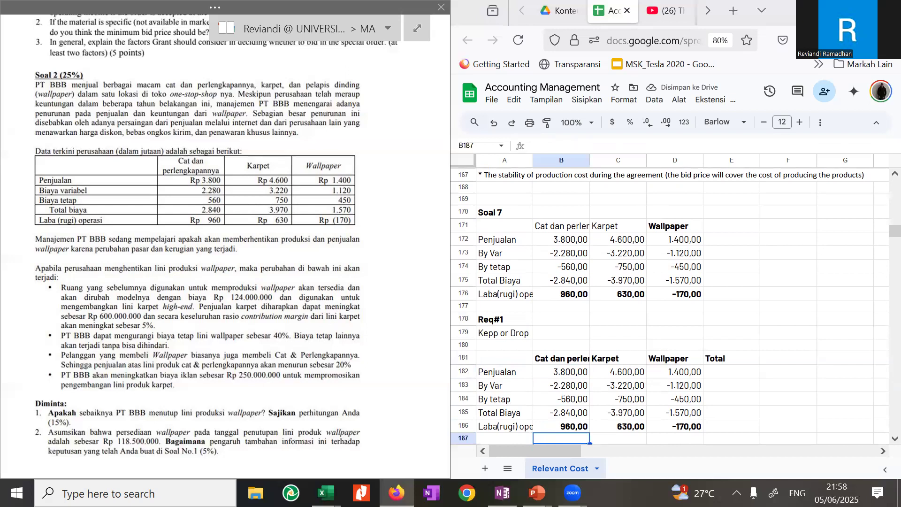
# - Add a "Total" column header in E171 of the original table
pyautogui.press('Up')
pyautogui.press('Up')
pyautogui.press('Up')
pyautogui.press('Up')
pyautogui.press('Up')
pyautogui.press('Up')
pyautogui.press('Up')
pyautogui.press('Up')
pyautogui.press('Up')
pyautogui.press('Up')
pyautogui.press('Up')
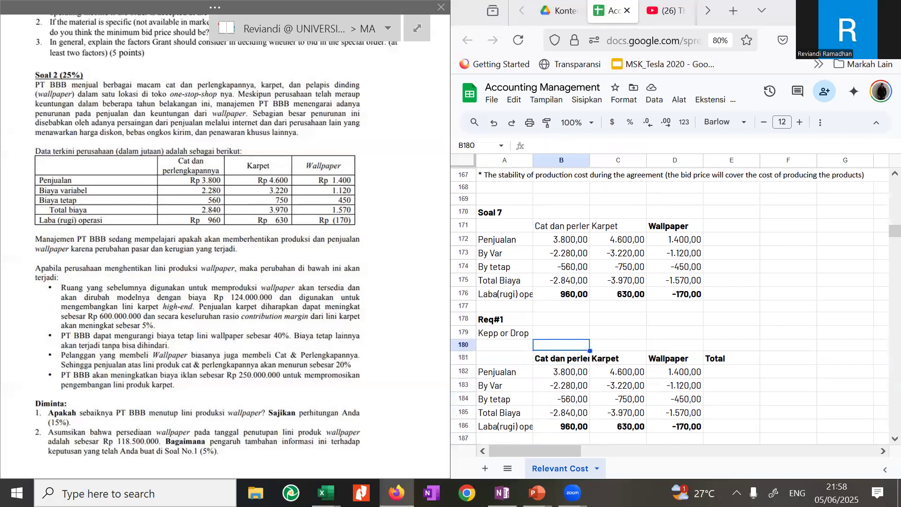
pyautogui.press('Right')
pyautogui.press('Right')
pyautogui.press('Up')
pyautogui.press('Up')
pyautogui.press('Up')
pyautogui.press('Up')
pyautogui.press('Up')
pyautogui.press('Right')
pyautogui.write('T')
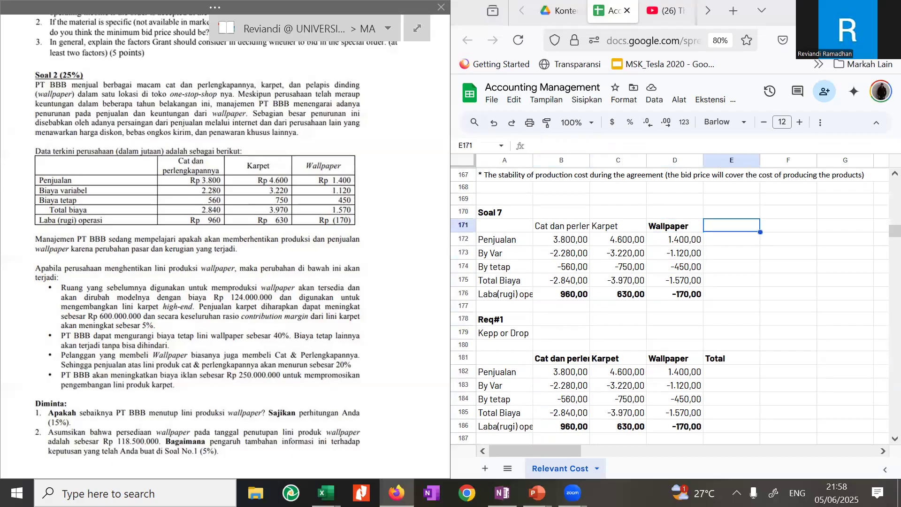
pyautogui.write('otal')
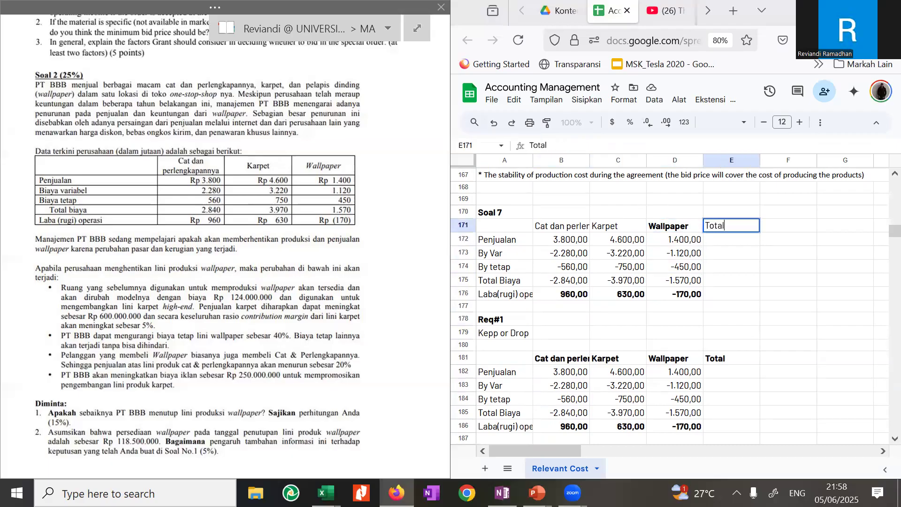
pyautogui.press('Return')
# - Sum Penjualan across the three product lines in E172 with =sum(B172:D172)
pyautogui.write('=')
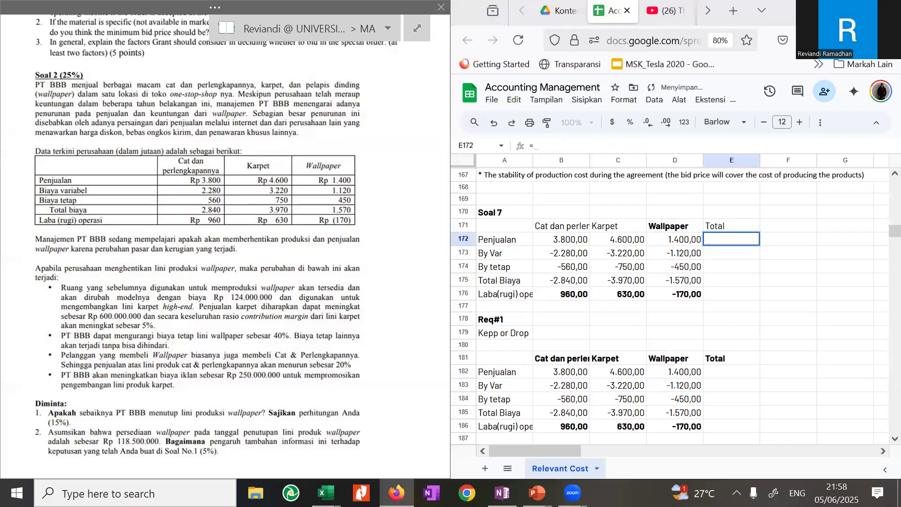
pyautogui.write('sum(')
pyautogui.press('Left')
pyautogui.hotkey('shift', 'Left')
pyautogui.hotkey('shift', 'Left')
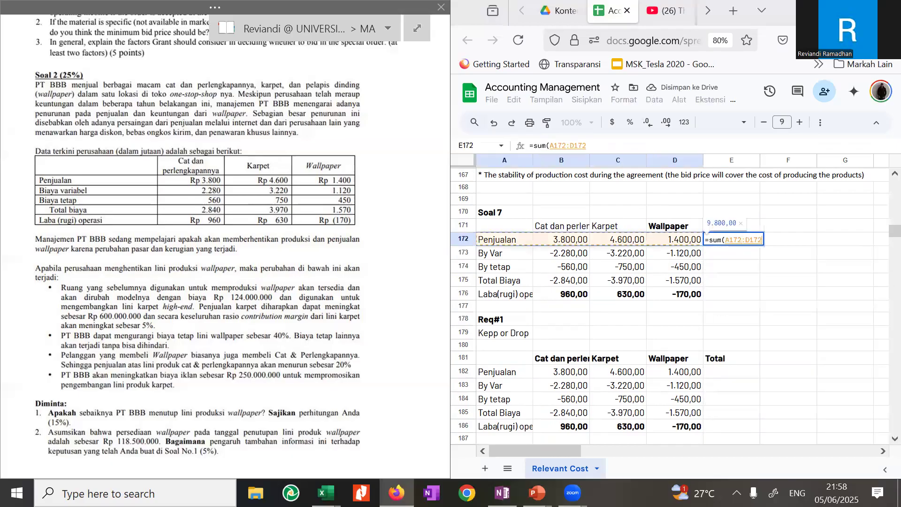
pyautogui.press('Return')
# - Copy the Total formula from E172 down through E176
pyautogui.press('Up')
pyautogui.hotkey('ctrl', 'c')
pyautogui.hotkey('shift', 'Down')
pyautogui.hotkey('shift', 'Down')
pyautogui.hotkey('shift', 'Down')
pyautogui.hotkey('shift', 'Down')
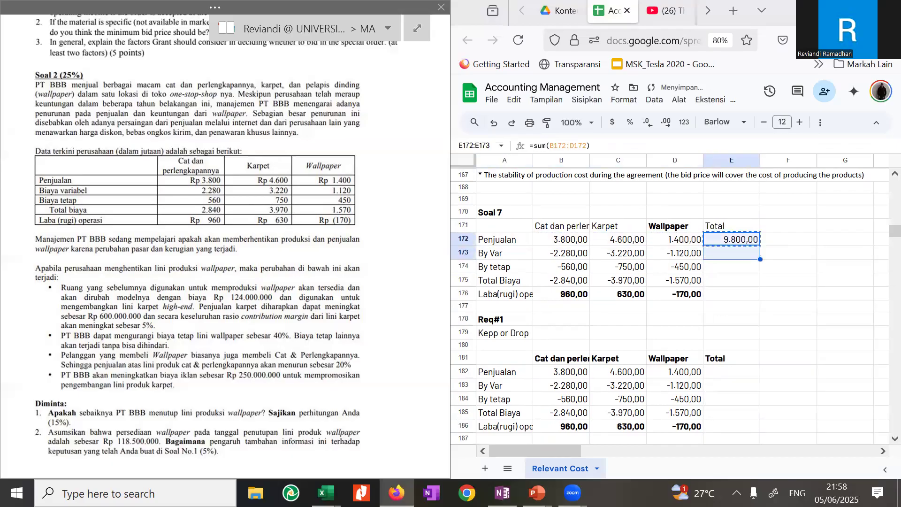
pyautogui.hotkey('ctrl', 'v')
pyautogui.press('Return')
pyautogui.press('Down')
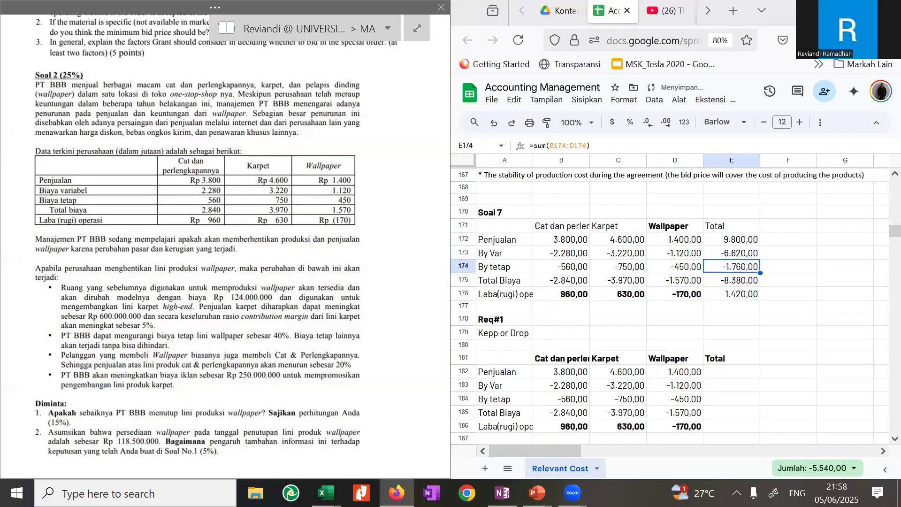
# - Underline the Total Biaya amounts in B175:E175
pyautogui.press('Down')
pyautogui.press('Up')
pyautogui.press('Down')
pyautogui.hotkey('shift', 'Left')
pyautogui.hotkey('shift', 'Left')
pyautogui.hotkey('shift', 'Left')
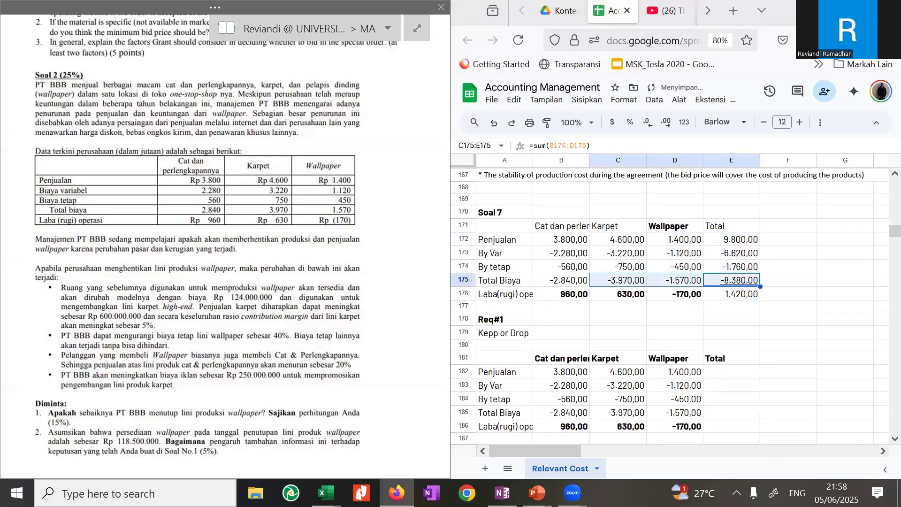
pyautogui.press('Down')
pyautogui.press('Left')
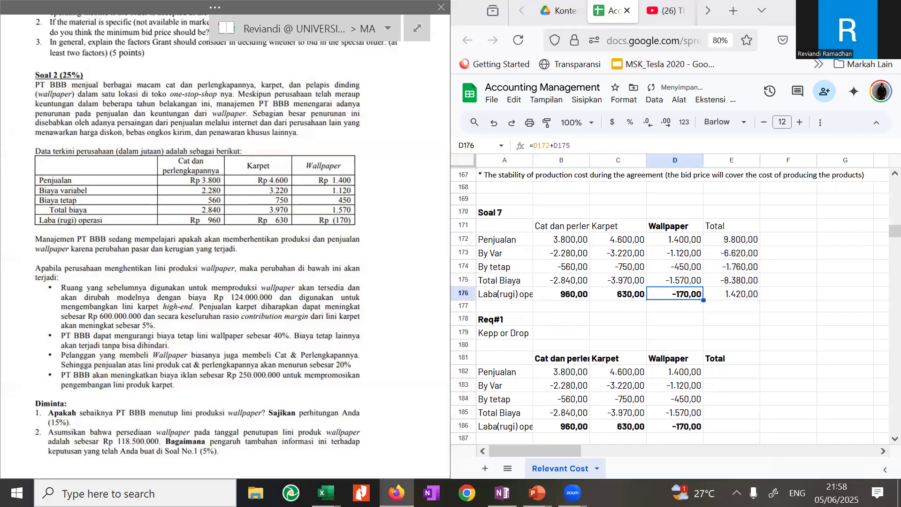
pyautogui.press('Left')
pyautogui.press('Left')
pyautogui.press('Up')
pyautogui.hotkey('shift', 'Right')
pyautogui.hotkey('shift', 'Right')
pyautogui.hotkey('shift', 'Right')
pyautogui.hotkey('ctrl', 'u')
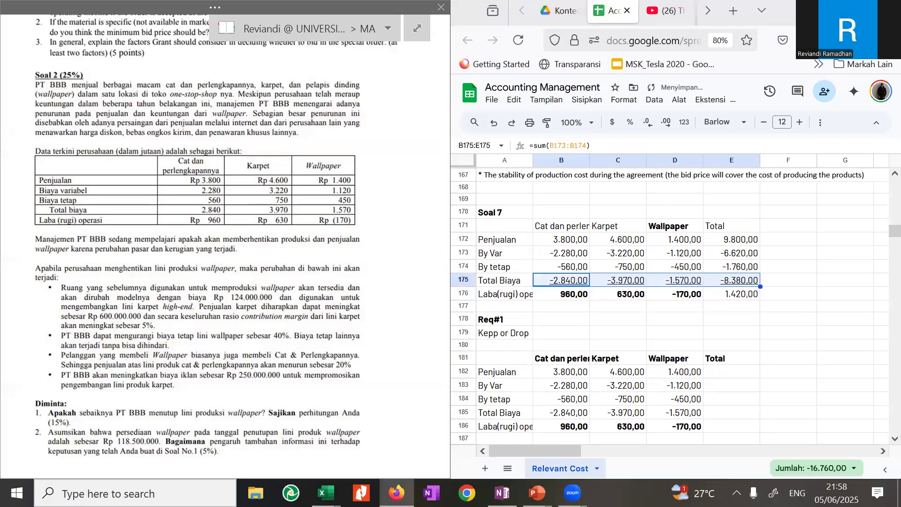
# - Bold the Total column's Laba(rugi) operasi amount in E176 of the original table
pyautogui.press('Down')
pyautogui.press('Right')
pyautogui.press('Right')
pyautogui.press('Right')
pyautogui.hotkey('ctrl', 'b')
pyautogui.press('Up')
pyautogui.press('Up')
pyautogui.press('Up')
pyautogui.press('Up')
pyautogui.press('Up')
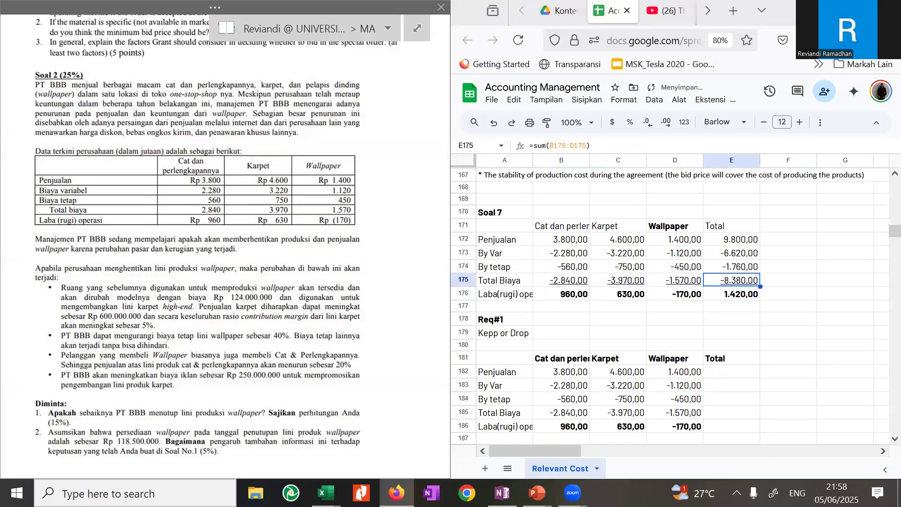
pyautogui.press('Left')
pyautogui.press('Left')
pyautogui.press('Left')
pyautogui.press('Right')
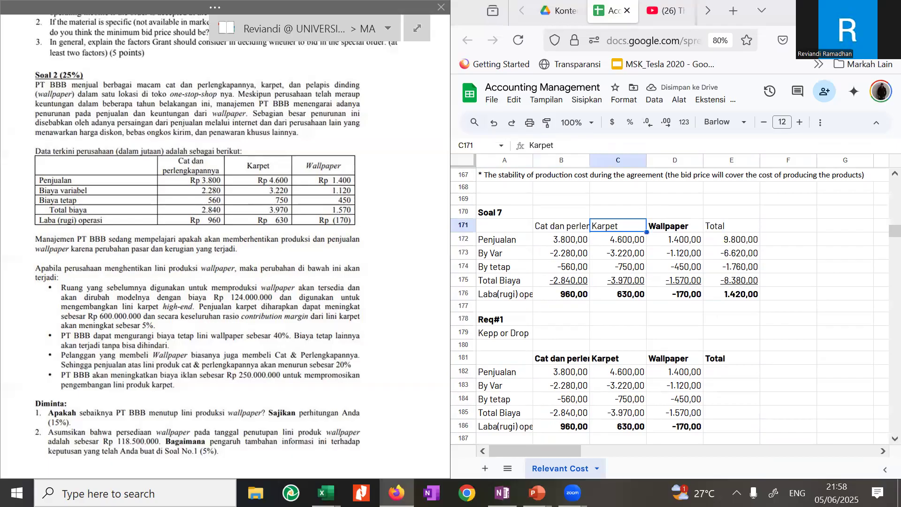
# - Sum Penjualan across the three product lines of the Req#1 table in E182 with =sum(B182:D182)
pyautogui.press('Right')
pyautogui.press('Down')
pyautogui.press('Down')
pyautogui.press('Down')
pyautogui.press('Down')
pyautogui.press('Down')
pyautogui.press('Down')
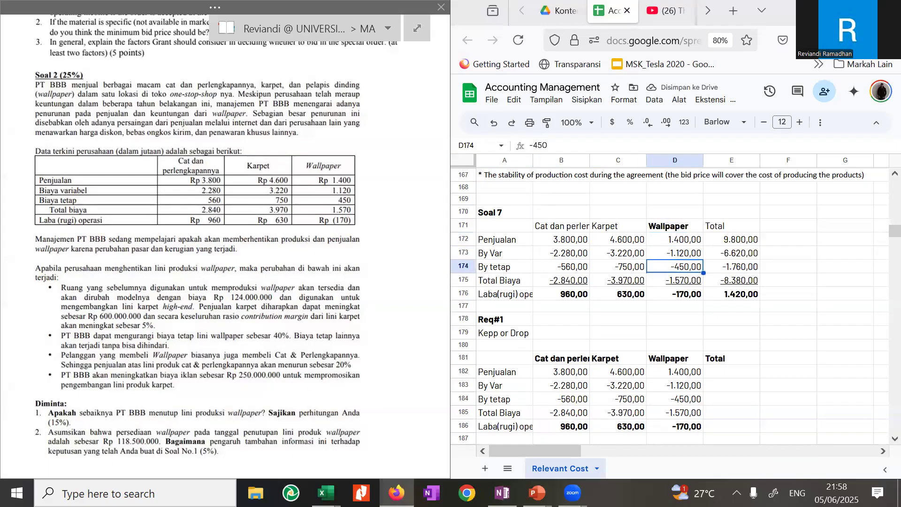
pyautogui.press('Right')
pyautogui.press('Down')
pyautogui.press('Down')
pyautogui.press('Down')
pyautogui.press('Down')
pyautogui.press('Down')
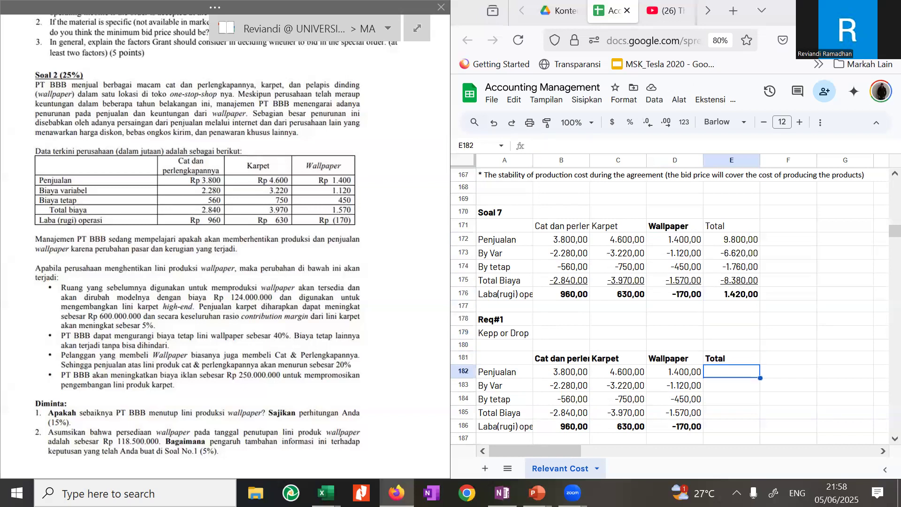
pyautogui.write('=sum(')
pyautogui.press('Left')
pyautogui.hotkey('shift', 'Left')
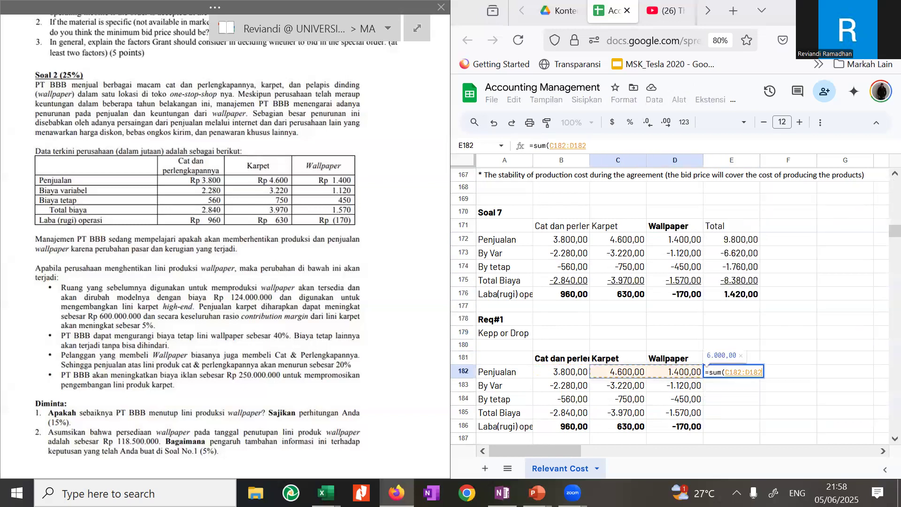
pyautogui.hotkey('shift', 'Left')
pyautogui.press('Return')
# - Copy the Total formula from E182 down through E186
pyautogui.press('Up')
pyautogui.hotkey('ctrl', 'c')
pyautogui.hotkey('shift', 'Down')
pyautogui.hotkey('shift', 'Down')
pyautogui.hotkey('shift', 'Down')
pyautogui.hotkey('shift', 'Down')
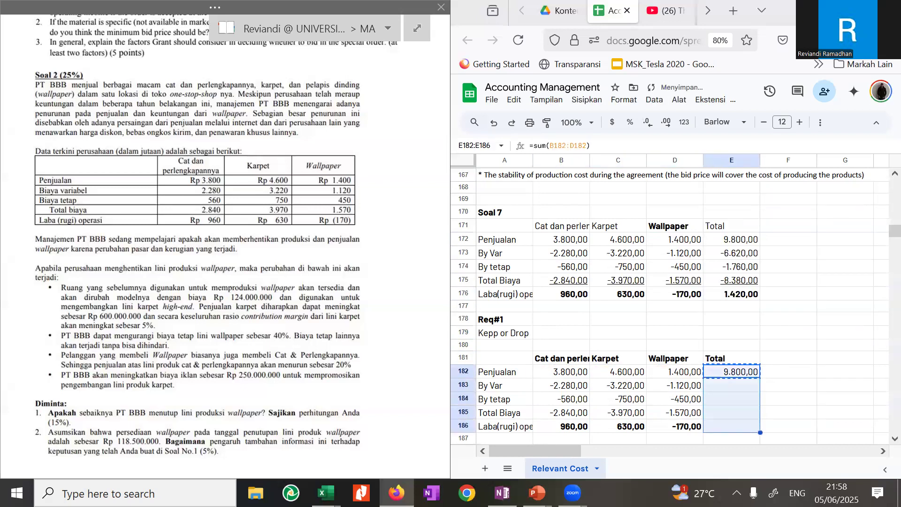
pyautogui.hotkey('ctrl', 'v')
# - Underline the Total Biaya row A185:E185 in the Req#1 table, including its label
pyautogui.press('Down')
pyautogui.press('Down')
pyautogui.press('Down')
pyautogui.press('Down')
pyautogui.press('Up')
pyautogui.hotkey('ctrl', 'shift', 'Left')
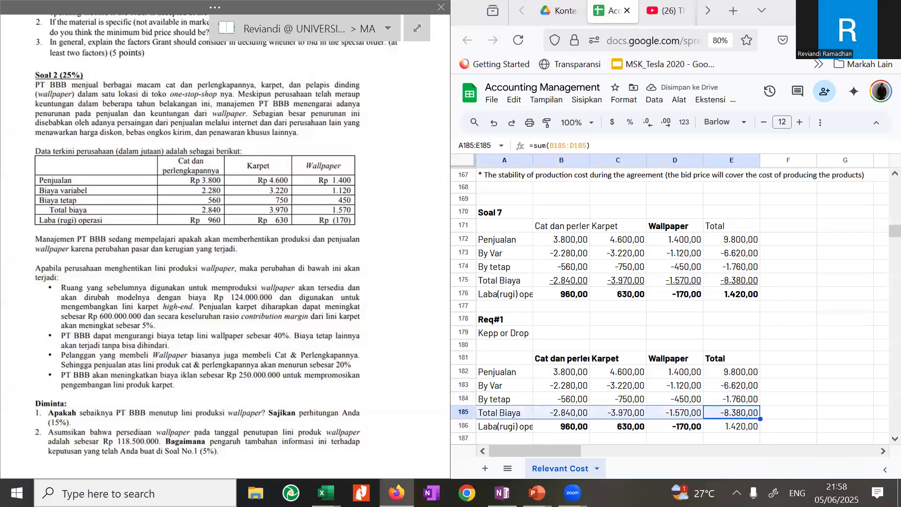
pyautogui.hotkey('ctrl', 'u')
# - Bold the Total column's Laba(rugi) operasi amount in E186 of the Req#1 table
pyautogui.press('Down')
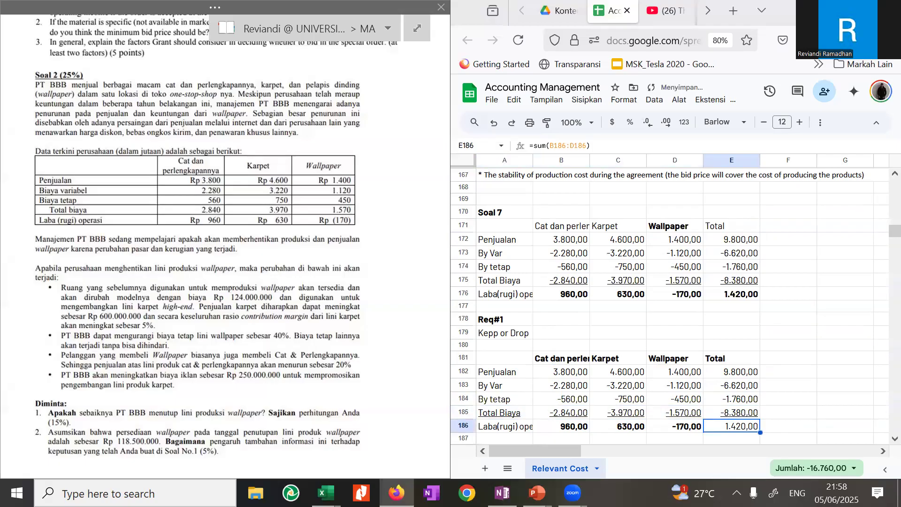
pyautogui.press('Left')
pyautogui.press('Left')
pyautogui.hotkey('shift', 'Left')
pyautogui.press('Right')
pyautogui.press('Right')
pyautogui.hotkey('ctrl', 'b')
pyautogui.press('Left')
pyautogui.press('Left')
pyautogui.press('Left')
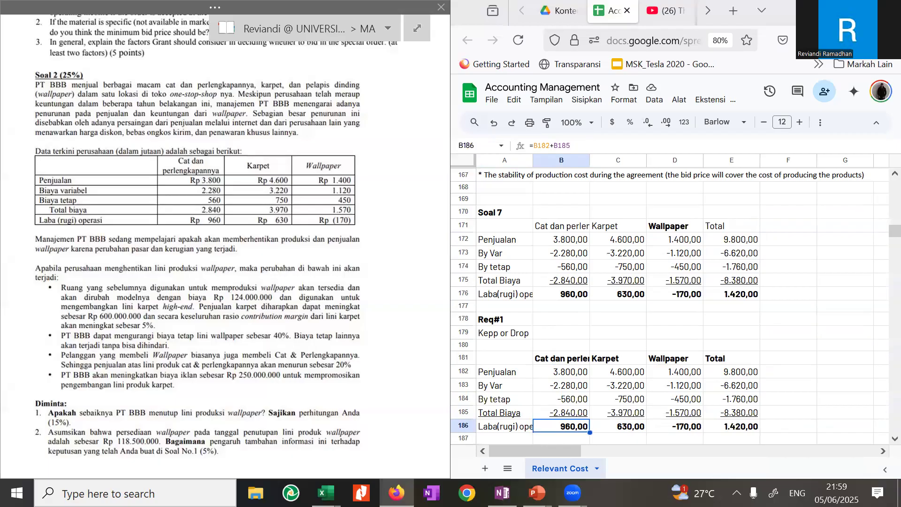
# - Set Wallpaper's Penjualan, By Var and By tetap in D182:D184 of the Req#1 table to 0
pyautogui.click(618, 426)
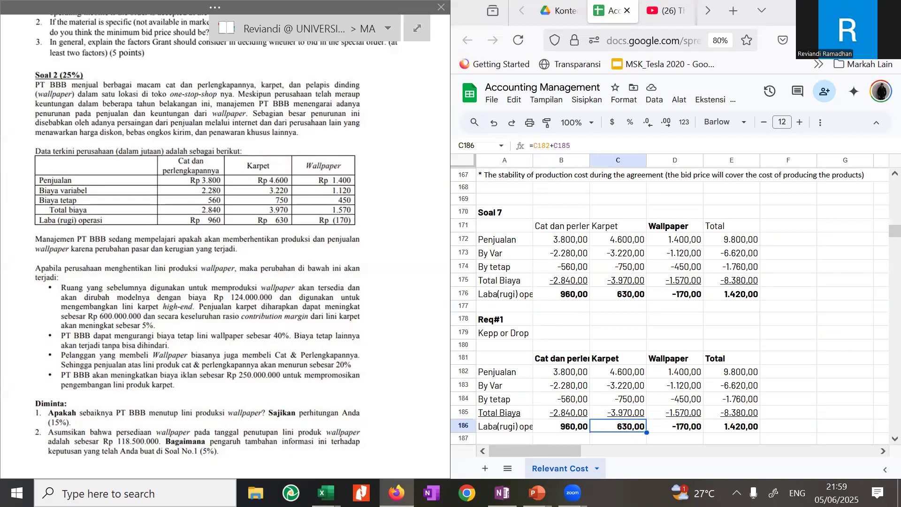
pyautogui.press('Up')
pyautogui.press('Up')
pyautogui.press('Up')
pyautogui.press('Up')
pyautogui.press('Up')
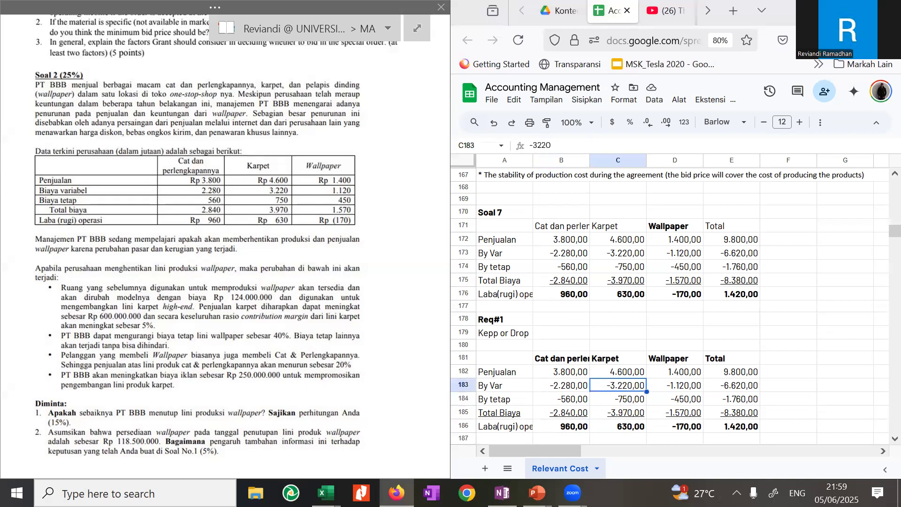
pyautogui.press('Right')
pyautogui.press('Down')
pyautogui.write('0')
pyautogui.press('Return')
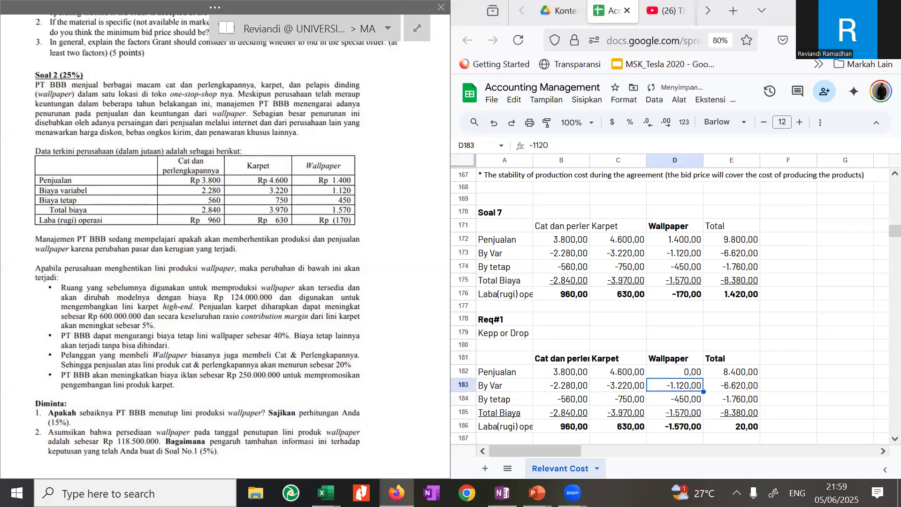
pyautogui.write('0')
pyautogui.press('Return')
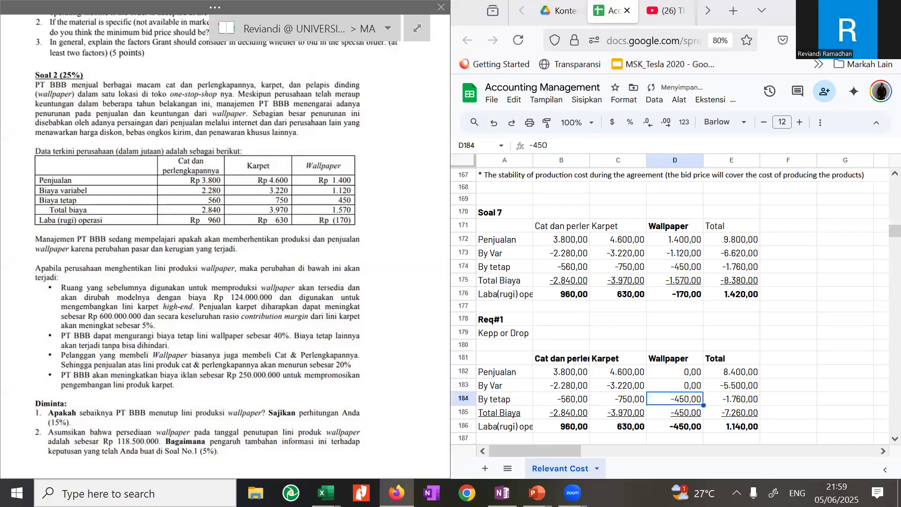
pyautogui.write('0')
pyautogui.press('Return')
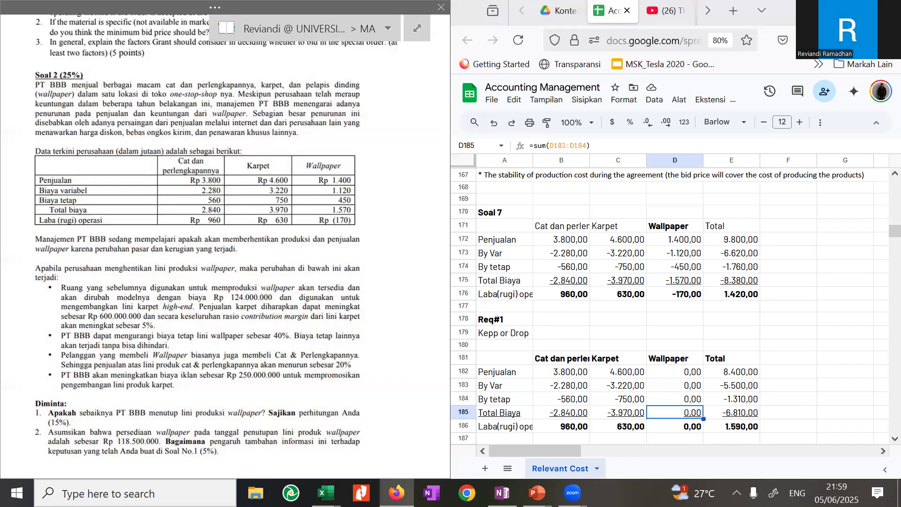
# - Enter the label "CM karpet sebelum" in C189 below the Req#1 table
pyautogui.press('Up')
pyautogui.press('Up')
pyautogui.press('Up')
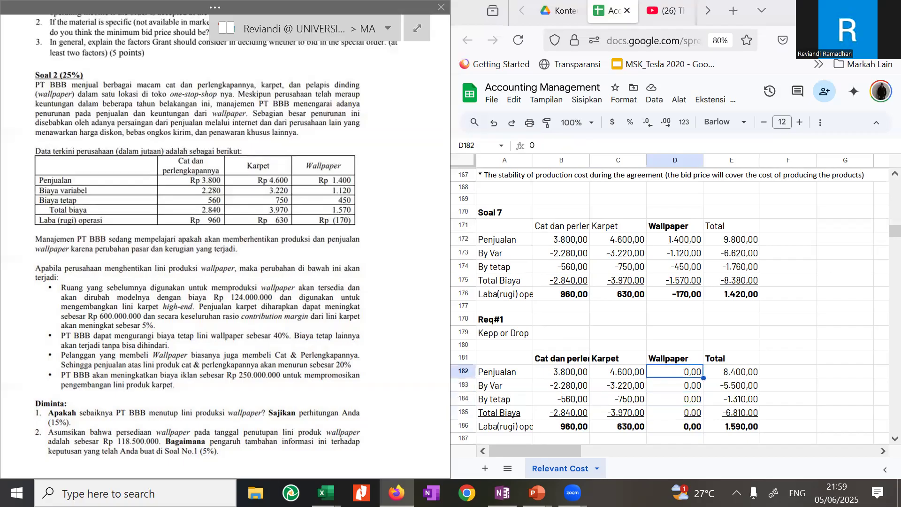
pyautogui.press('Left')
pyautogui.press('Right')
pyautogui.press('Right')
pyautogui.press('Up')
pyautogui.press('Right')
pyautogui.press('Down')
pyautogui.press('Down')
pyautogui.press('Down')
pyautogui.press('Down')
pyautogui.press('Down')
pyautogui.press('Down')
pyautogui.press('Down')
pyautogui.press('Down')
pyautogui.press('Left')
pyautogui.press('Left')
pyautogui.press('Left')
pyautogui.write('CM')
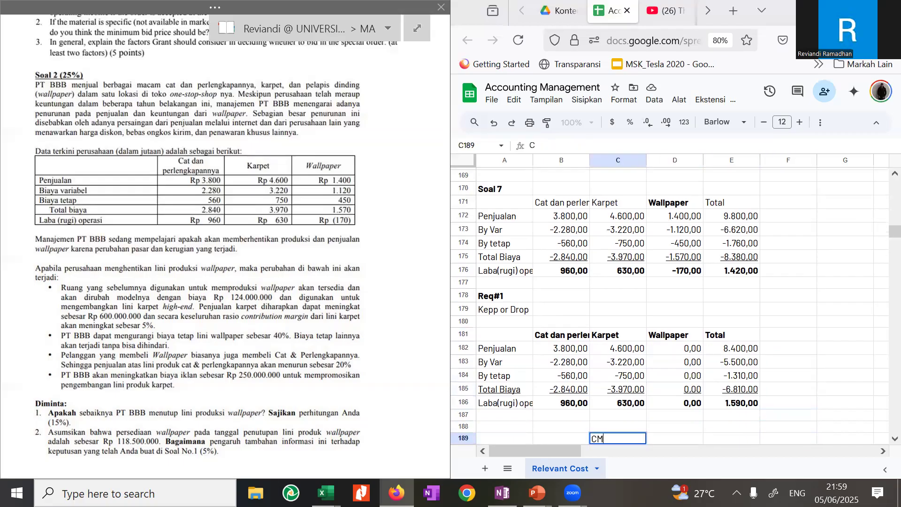
pyautogui.press('Right')
pyautogui.press('Left')
pyautogui.write('CM kar')
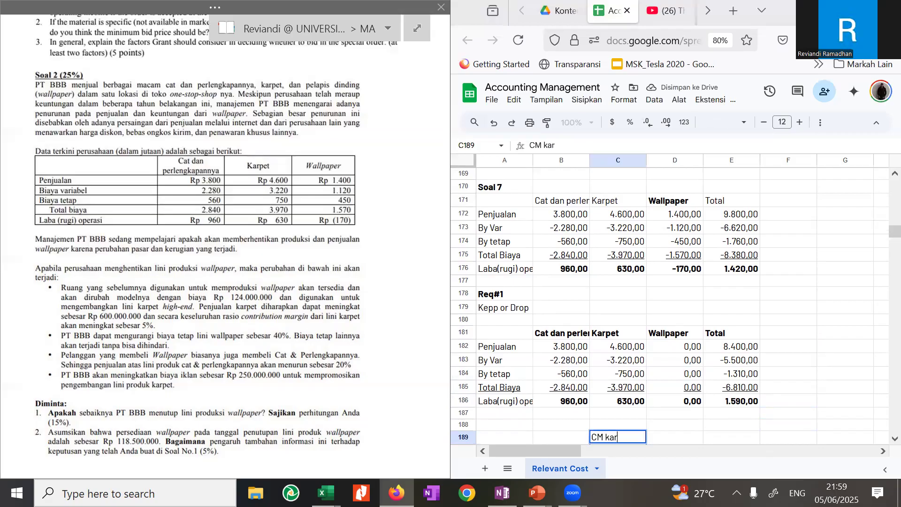
pyautogui.write('pet sebel')
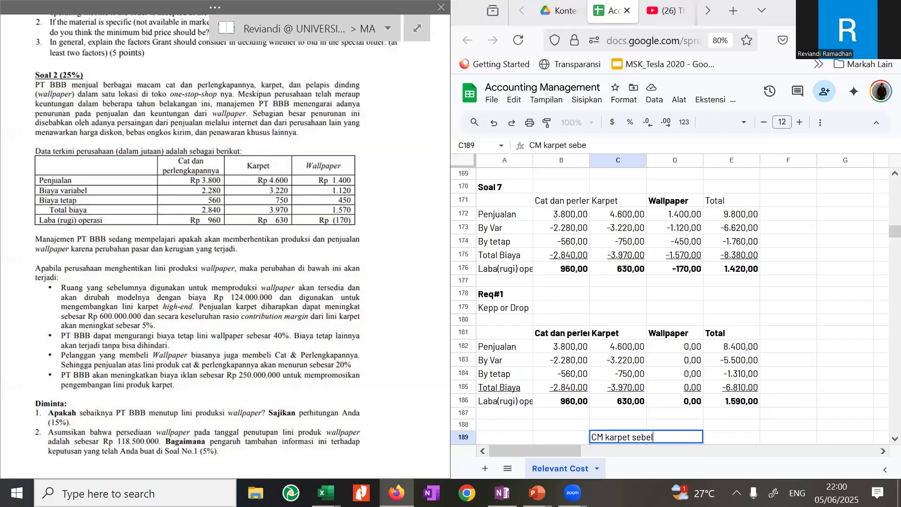
pyautogui.write('um Wallper')
pyautogui.press('BackSpace')
pyautogui.press('BackSpace')
pyautogui.press('BackSpace')
pyautogui.press('BackSpace')
pyautogui.press('BackSpace')
pyautogui.press('BackSpace')
pyautogui.press('BackSpace')
pyautogui.press('Tab')
# - Calculate Karpet's original contribution margin in E189 with =C172+C173, adding its Penjualan and By Var from the Soal 7 table
pyautogui.press('Tab')
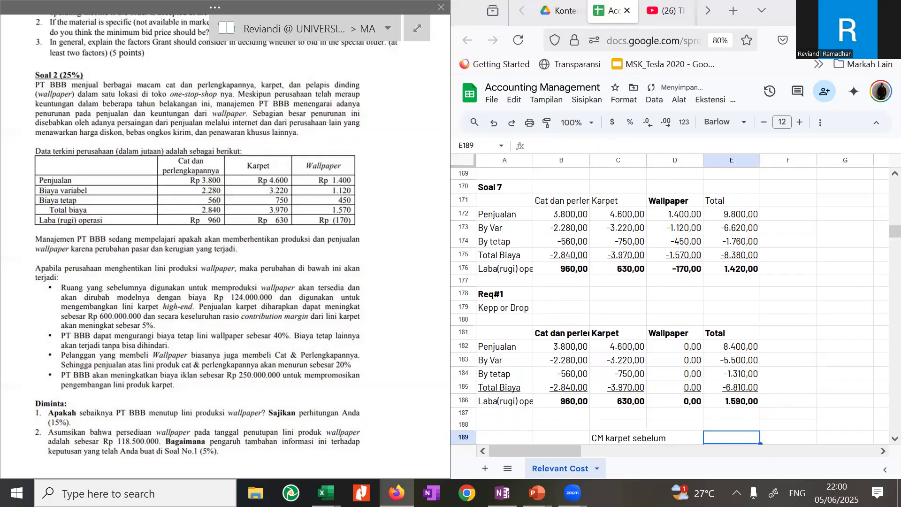
pyautogui.write('=')
pyautogui.press('Up')
pyautogui.press('Up')
pyautogui.press('Up')
pyautogui.press('Up')
pyautogui.press('Up')
pyautogui.press('Up')
pyautogui.press('Up')
pyautogui.press('Up')
pyautogui.press('Up')
pyautogui.press('Up')
pyautogui.press('Up')
pyautogui.press('Up')
pyautogui.press('Up')
pyautogui.press('Up')
pyautogui.press('Up')
pyautogui.press('Up')
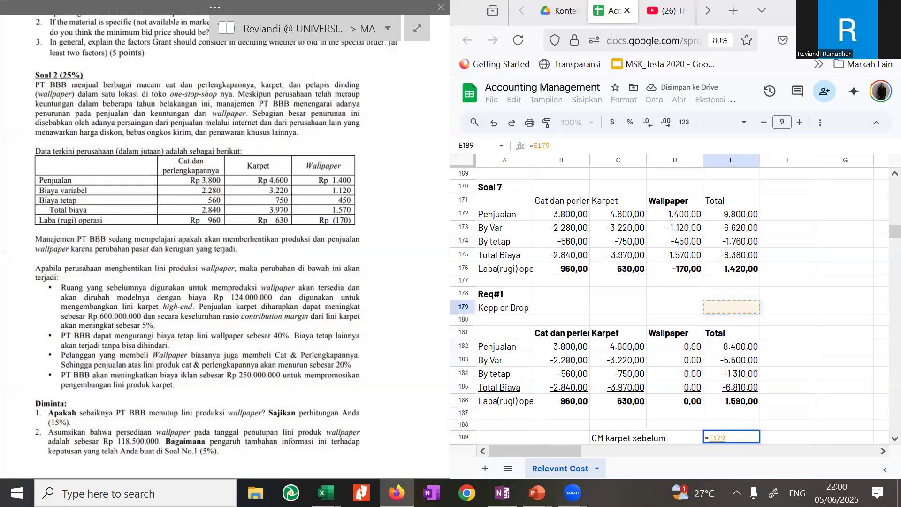
pyautogui.press('Left')
pyautogui.press('Right')
pyautogui.press('Left')
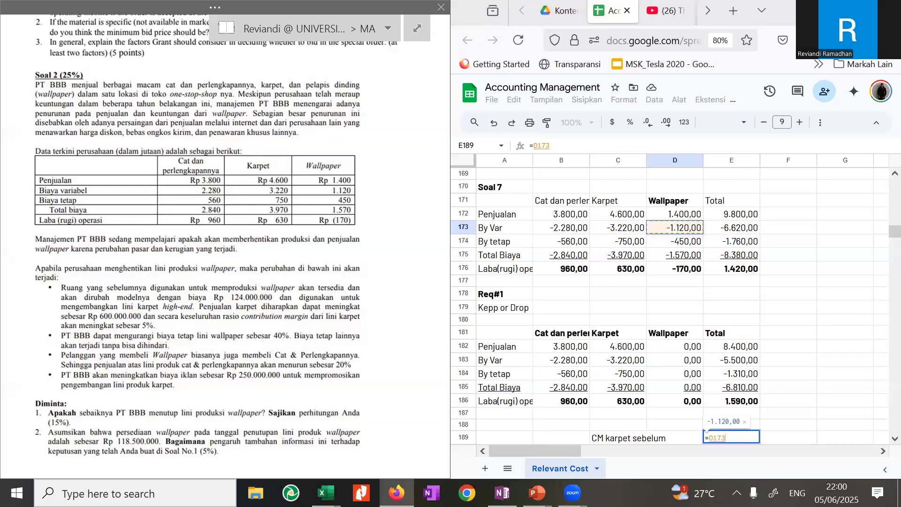
pyautogui.press('Left')
pyautogui.press('Down')
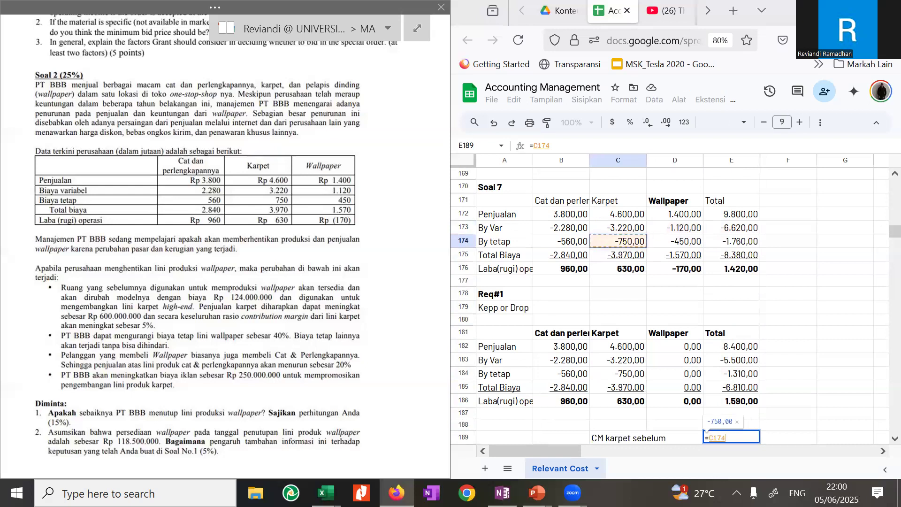
pyautogui.press('Down')
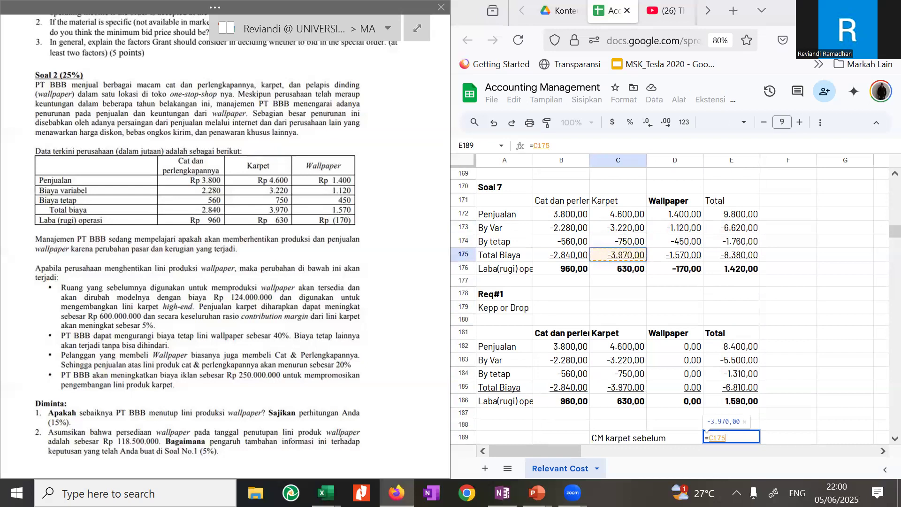
pyautogui.press('Down')
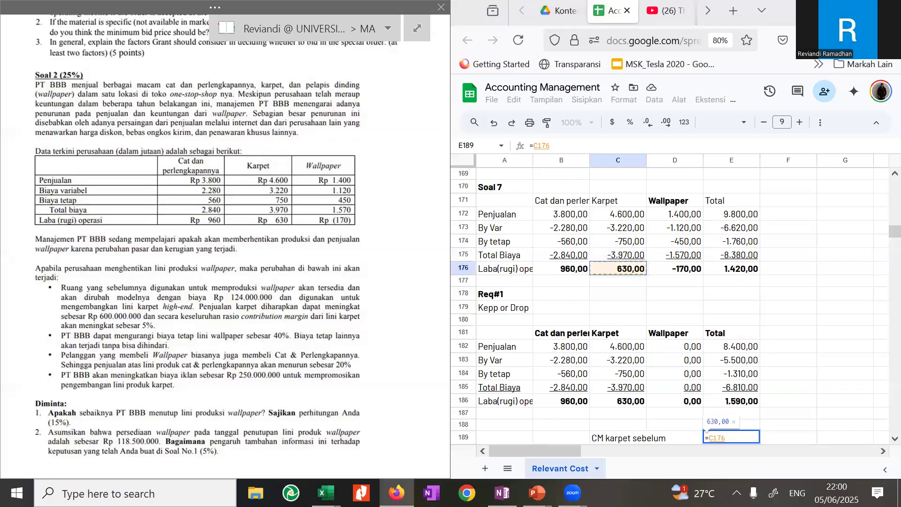
pyautogui.press('Up')
pyautogui.press('Up')
pyautogui.press('Up')
pyautogui.press('Up')
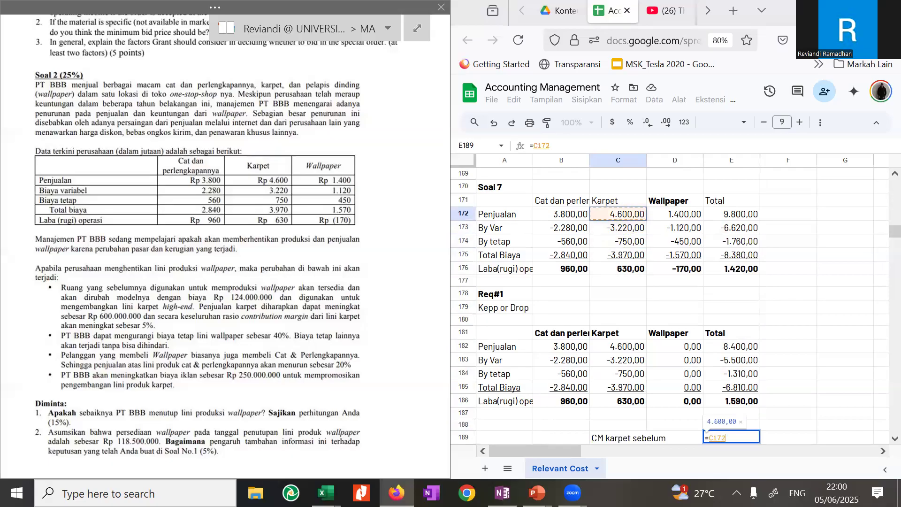
pyautogui.write('+')
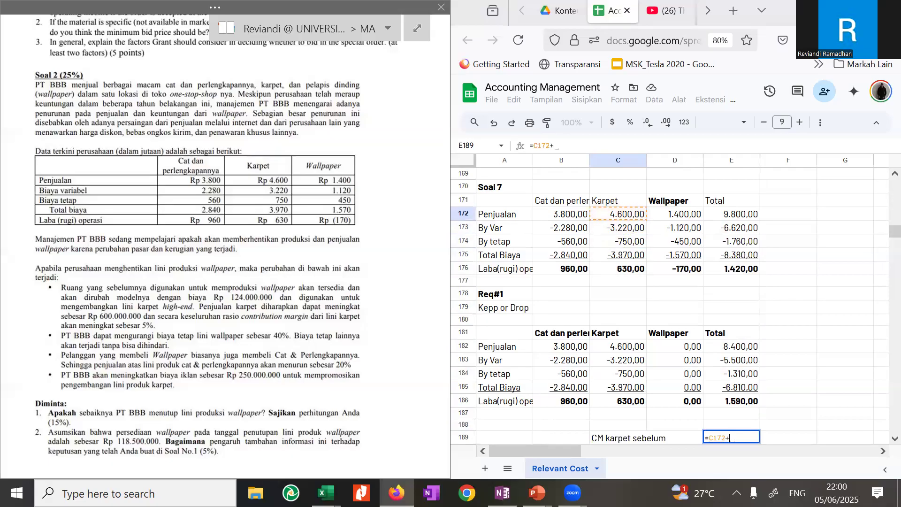
pyautogui.press('Up')
pyautogui.press('Up')
pyautogui.press('Up')
pyautogui.press('Up')
pyautogui.press('Up')
pyautogui.press('Up')
pyautogui.press('Up')
pyautogui.press('Up')
pyautogui.press('Up')
pyautogui.press('Up')
pyautogui.press('Up')
pyautogui.press('Up')
pyautogui.press('Up')
pyautogui.press('Left')
pyautogui.press('Left')
pyautogui.press('Up')
pyautogui.press('Up')
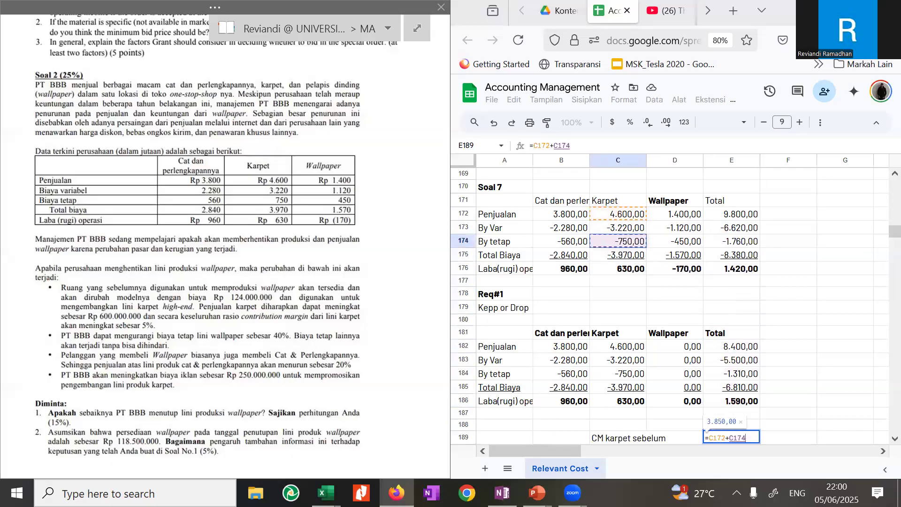
pyautogui.press('Up')
pyautogui.press('Return')
pyautogui.press('Up')
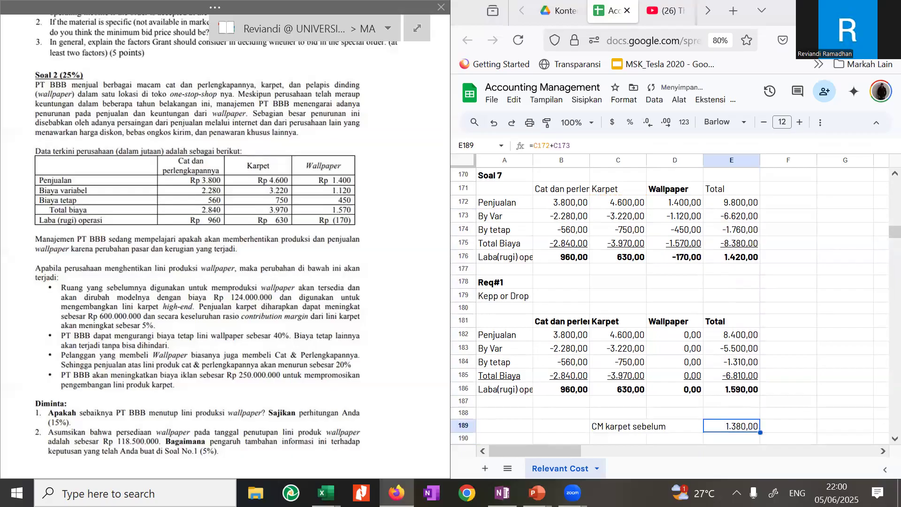
pyautogui.press('Down')
pyautogui.press('Left')
pyautogui.press('Left')
pyautogui.press('Right')
pyautogui.press('Right')
pyautogui.write('=')
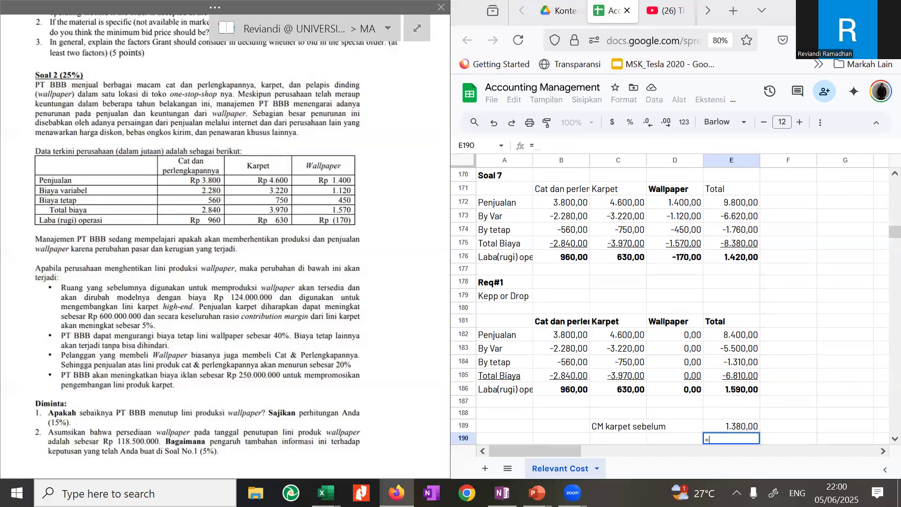
pyautogui.press('Escape')
# - Label the carpet ratio calculation below the Req#1 table with CM% in C189, CM in D189 and Sales in D190
pyautogui.press('Left')
pyautogui.press('Up')
pyautogui.write('V<')
pyautogui.press('BackSpace')
pyautogui.press('BackSpace')
pyautogui.write('CM')
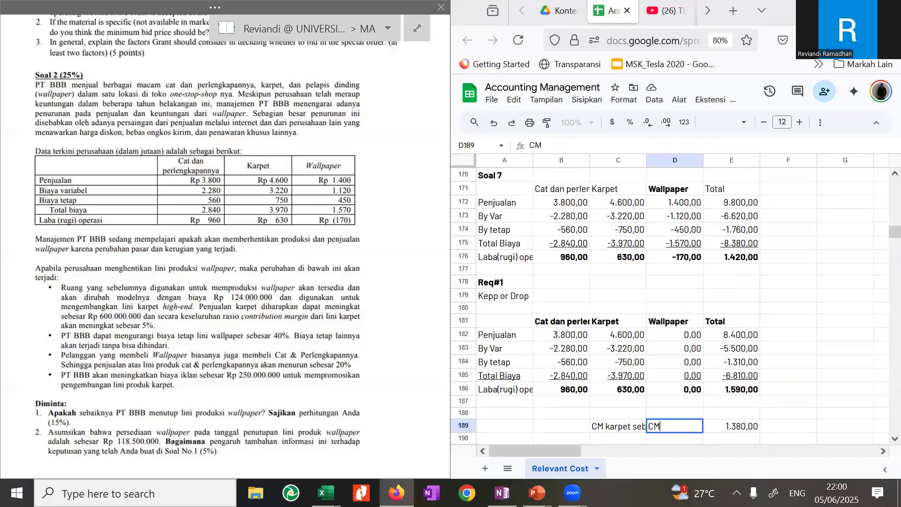
pyautogui.press('Return')
pyautogui.write('Sales')
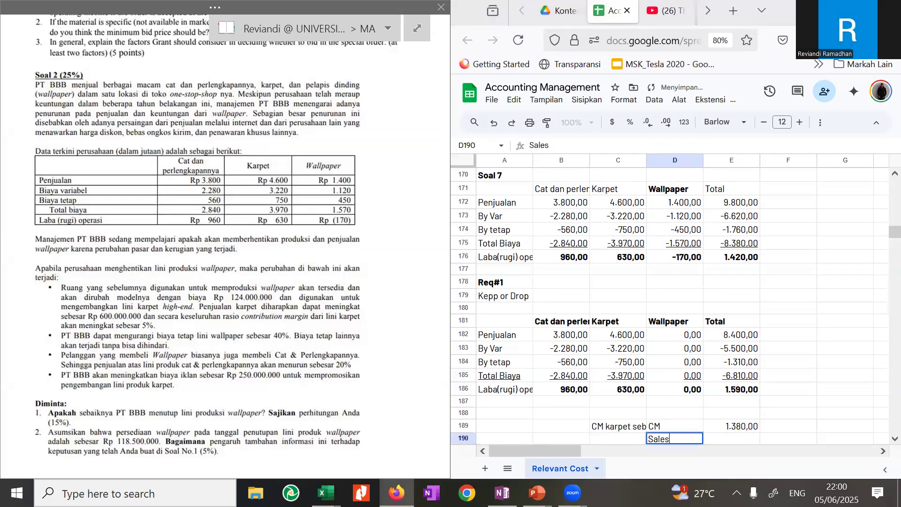
pyautogui.press('Up')
pyautogui.press('Left')
pyautogui.write('CM%')
pyautogui.press('Return')
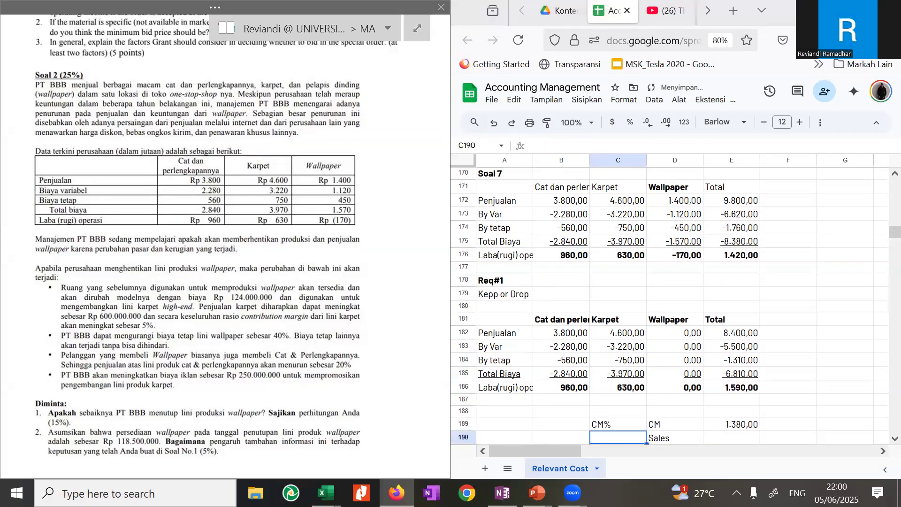
# - Link E190 to Karpet's original Penjualan in the Soal 7 table
pyautogui.press('Right')
pyautogui.press('Right')
pyautogui.write('=')
pyautogui.press('Up')
pyautogui.press('Up')
pyautogui.press('Up')
pyautogui.press('Up')
pyautogui.press('Up')
pyautogui.press('Up')
pyautogui.press('Up')
pyautogui.press('Up')
pyautogui.press('Up')
pyautogui.press('Up')
pyautogui.press('Up')
pyautogui.press('Up')
pyautogui.press('Up')
pyautogui.press('Up')
pyautogui.press('Up')
pyautogui.press('Left')
pyautogui.press('Left')
pyautogui.press('Up')
pyautogui.press('Up')
pyautogui.press('Up')
pyautogui.press('Return')
# - Calculate the original carpet contribution margin ratio in E191 with =E189/E190 and make it bold
pyautogui.write('=')
pyautogui.press('Up')
pyautogui.press('Up')
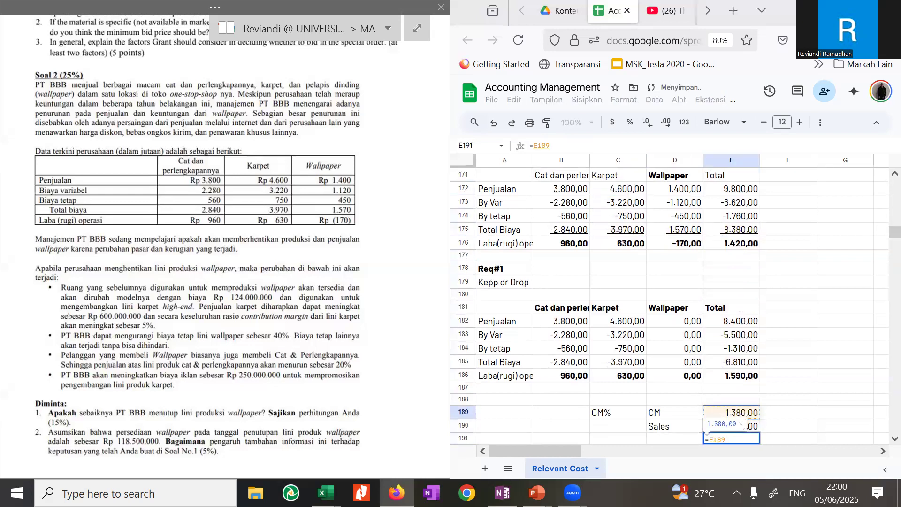
pyautogui.write('/')
pyautogui.press('Up')
pyautogui.press('Return')
pyautogui.press('Up')
pyautogui.hotkey('ctrl', 'b')
# - Enter the label "CM awal" in D191 beside the original contribution margin ratio
pyautogui.press('Right')
pyautogui.press('Left')
pyautogui.press('Left')
pyautogui.write('CM awal')
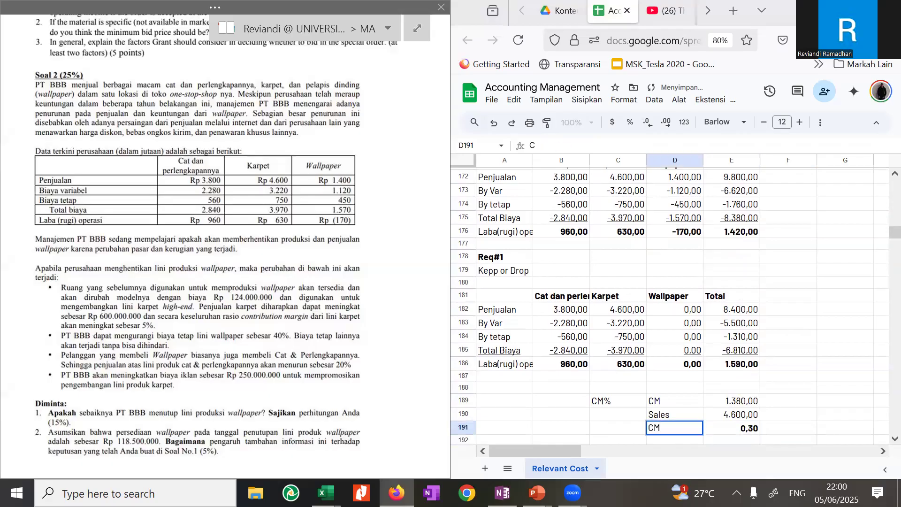
pyautogui.press('Tab')
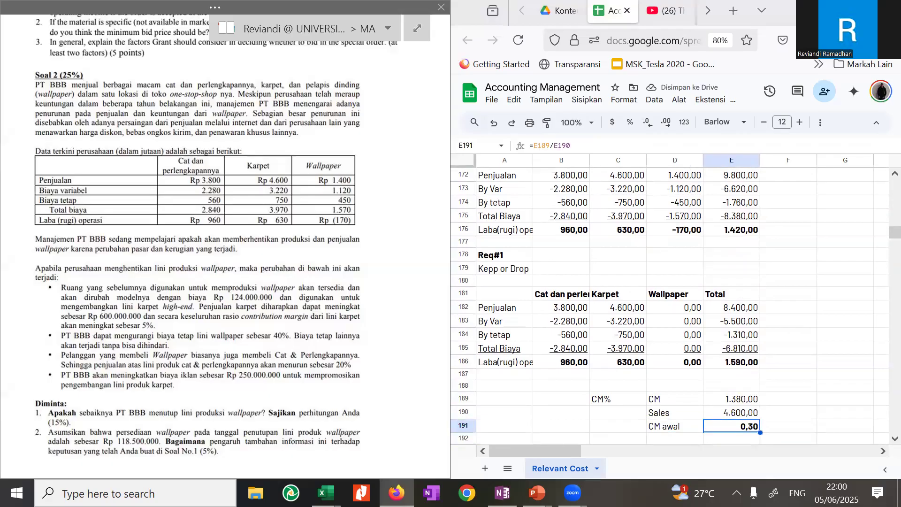
# - Enter the label "CM adj" in D192 below CM awal
pyautogui.press('Left')
pyautogui.press('Down')
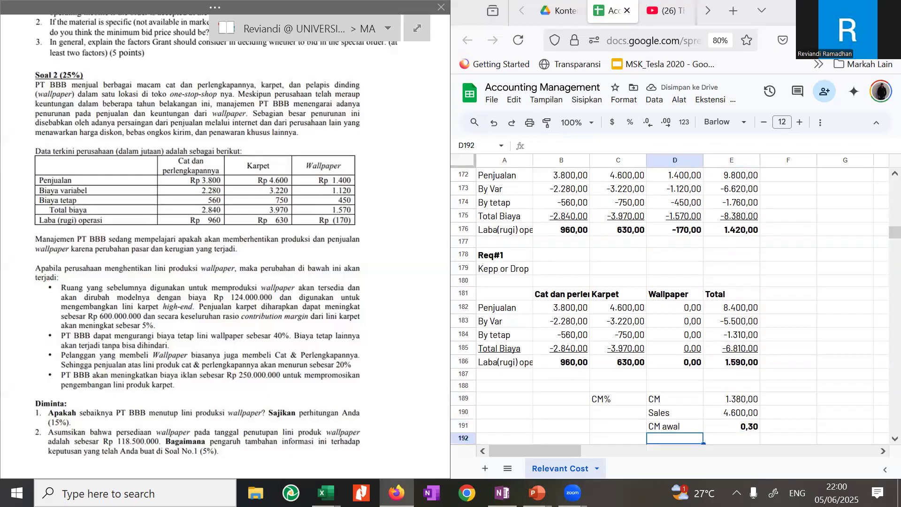
pyautogui.write('C')
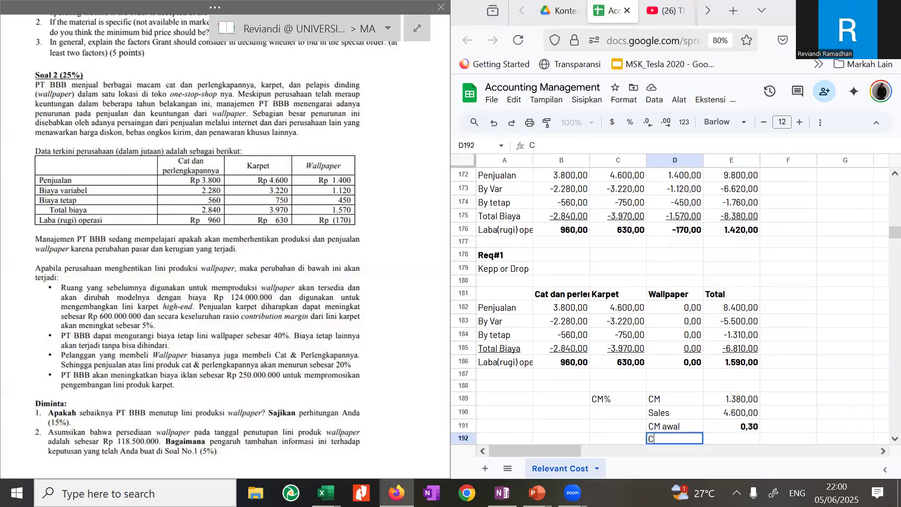
pyautogui.write('M adj')
pyautogui.press('Tab')
# - Calculate the adjusted carpet margin ratio in E192 by adding 0,05 to E191, and make it bold
pyautogui.write('=')
pyautogui.press('Up')
pyautogui.press('Up')
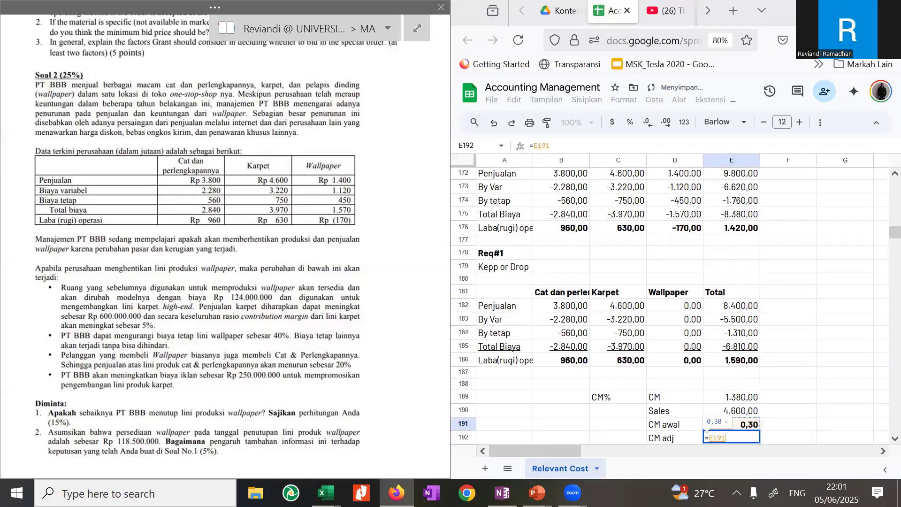
pyautogui.press('Down')
pyautogui.write('+')
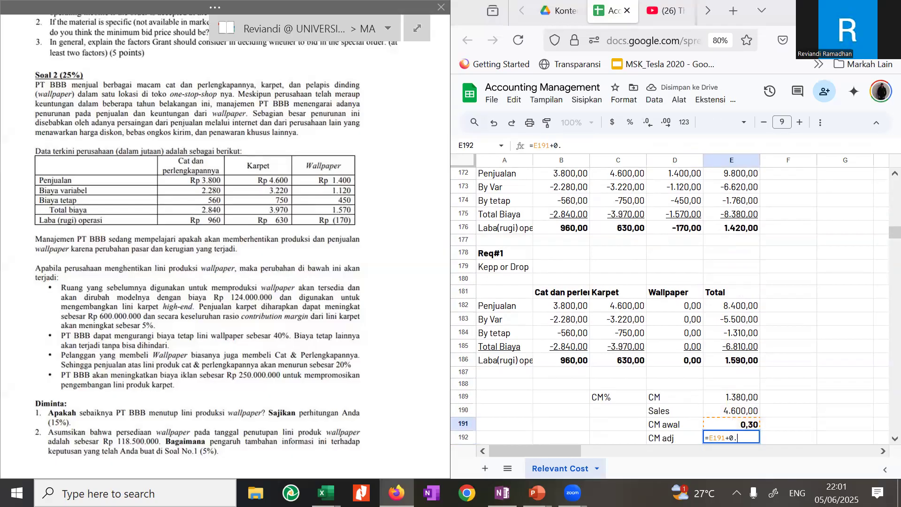
pyautogui.write('0,05')
pyautogui.press('Return')
pyautogui.press('Up')
pyautogui.hotkey('ctrl', 'b')
pyautogui.press('Left')
pyautogui.press('Left')
pyautogui.press('Up')
pyautogui.press('Up')
pyautogui.press('Up')
pyautogui.press('Up')
pyautogui.press('Up')
pyautogui.press('Up')
pyautogui.press('Up')
pyautogui.press('Up')
pyautogui.press('Up')
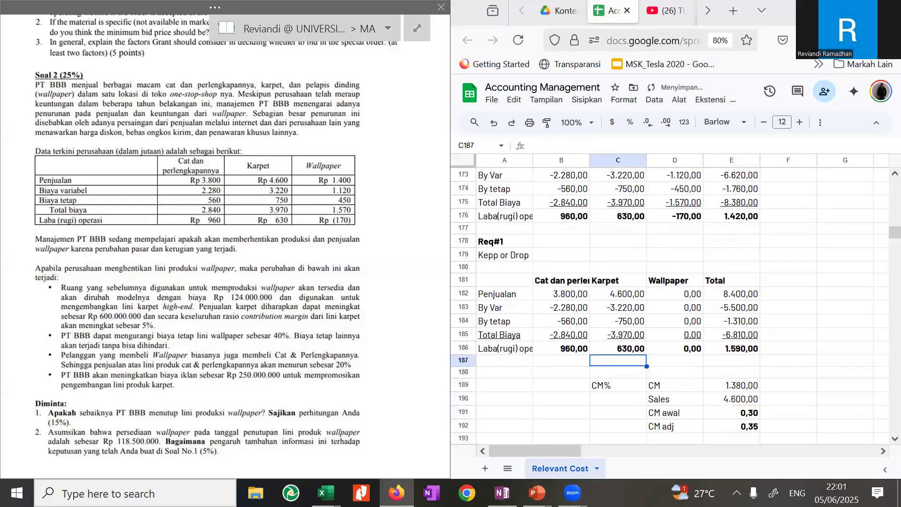
pyautogui.press('Down')
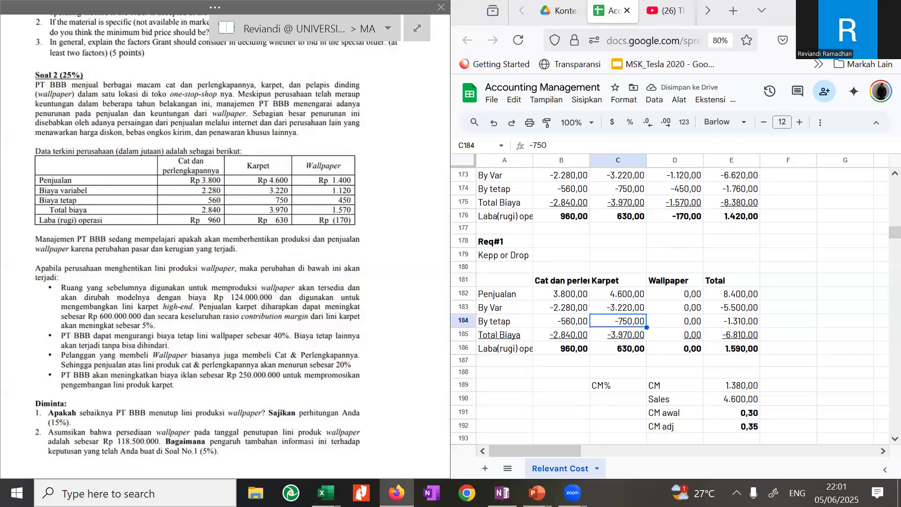
pyautogui.press('Left')
pyautogui.press('Left')
pyautogui.press('Down')
pyautogui.press('Down')
pyautogui.press('Down')
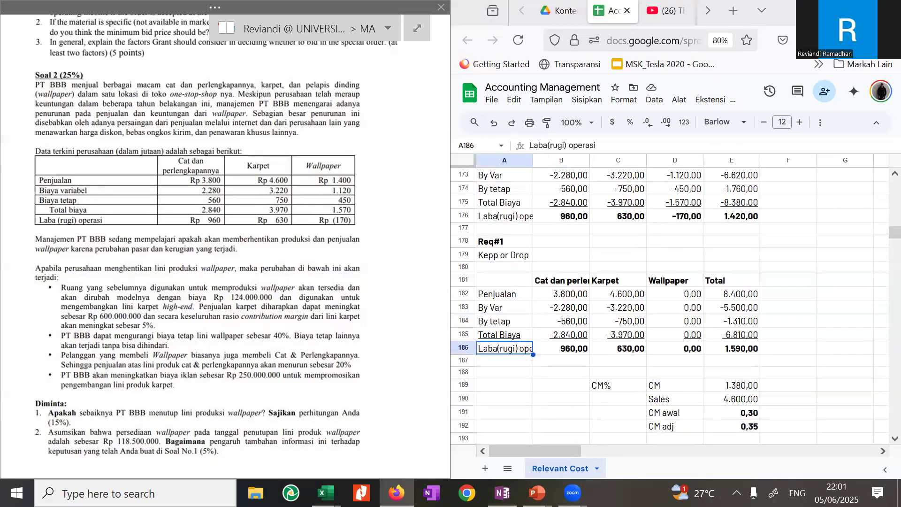
pyautogui.press('Up')
pyautogui.press('Up')
pyautogui.press('Up')
pyautogui.press('Up')
pyautogui.press('Right')
pyautogui.press('Right')
pyautogui.press('Right')
pyautogui.press('Right')
pyautogui.press('Right')
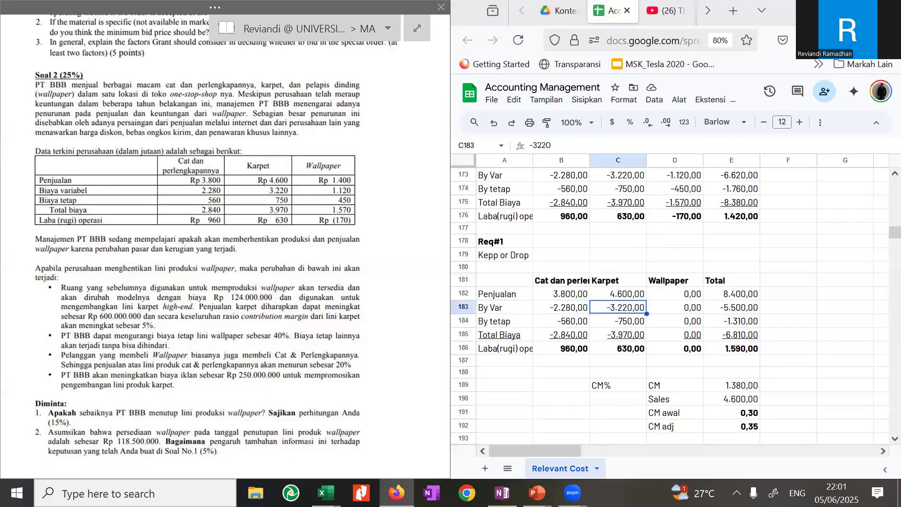
pyautogui.press('Left')
pyautogui.press('Left')
pyautogui.press('Left')
pyautogui.press('Right')
pyautogui.press('Right')
pyautogui.press('Left')
pyautogui.press('Left')
pyautogui.press('Left')
pyautogui.press('Down')
pyautogui.press('Left')
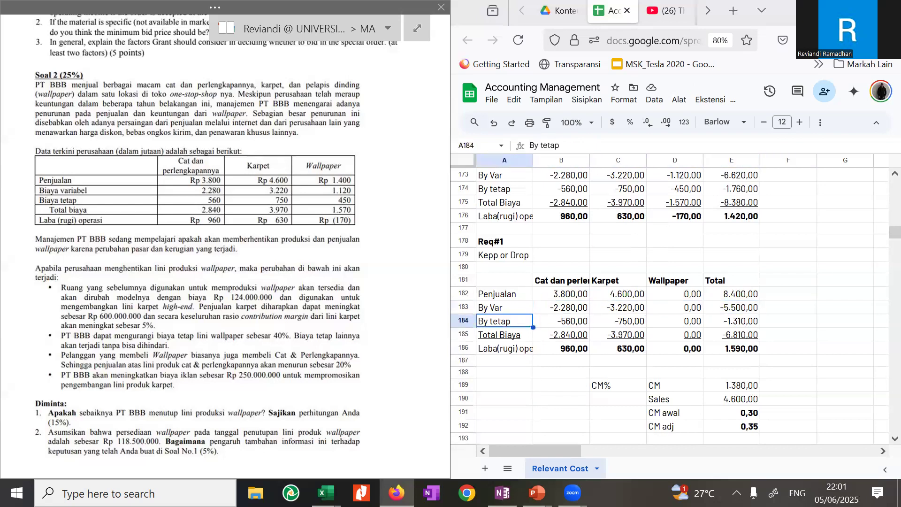
pyautogui.hotkey('ctrl', '+')
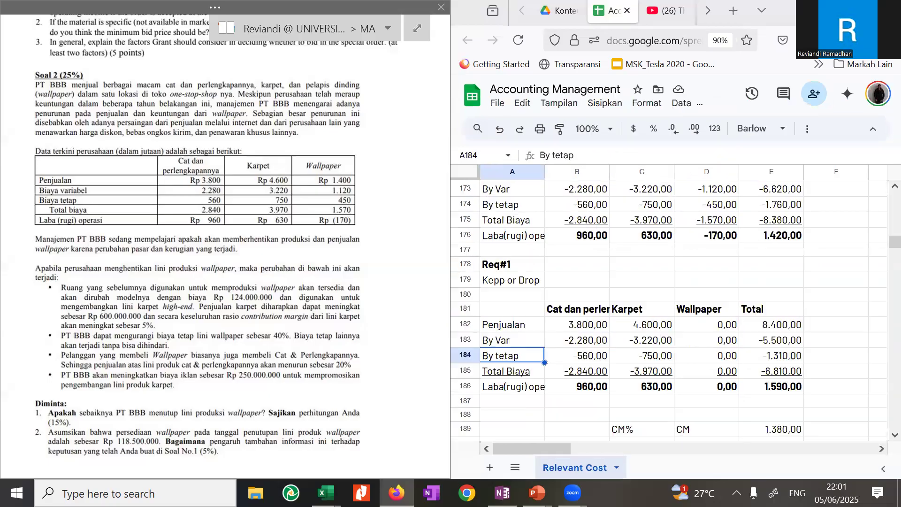
pyautogui.hotkey('ctrl', '-')
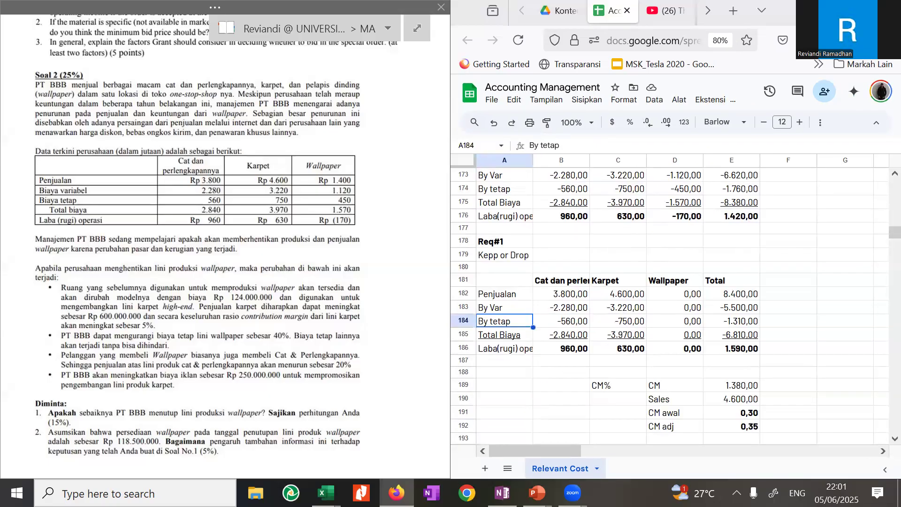
# - Insert a row above By tetap in the Req#1 table and label it CM in A184
pyautogui.rightClick(463, 321)
pyautogui.click(476, 281)
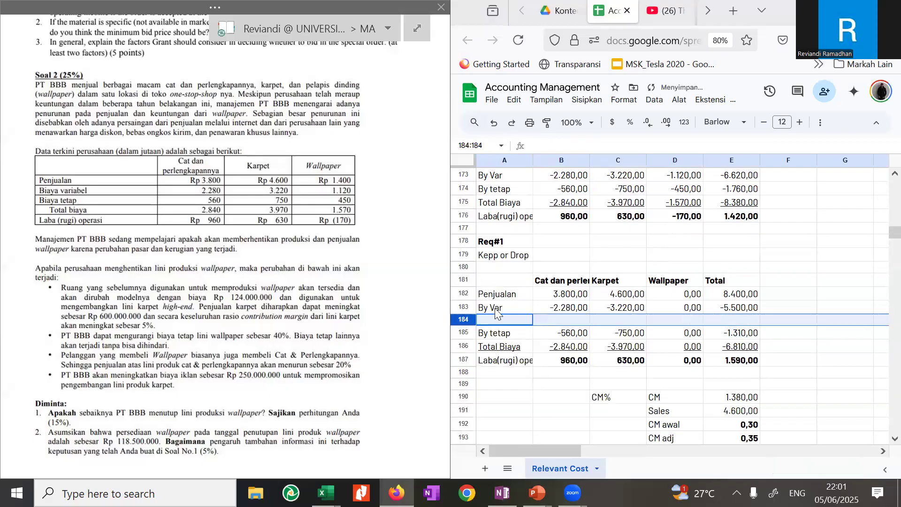
pyautogui.click(504, 323)
pyautogui.write('CM')
pyautogui.press('Tab')
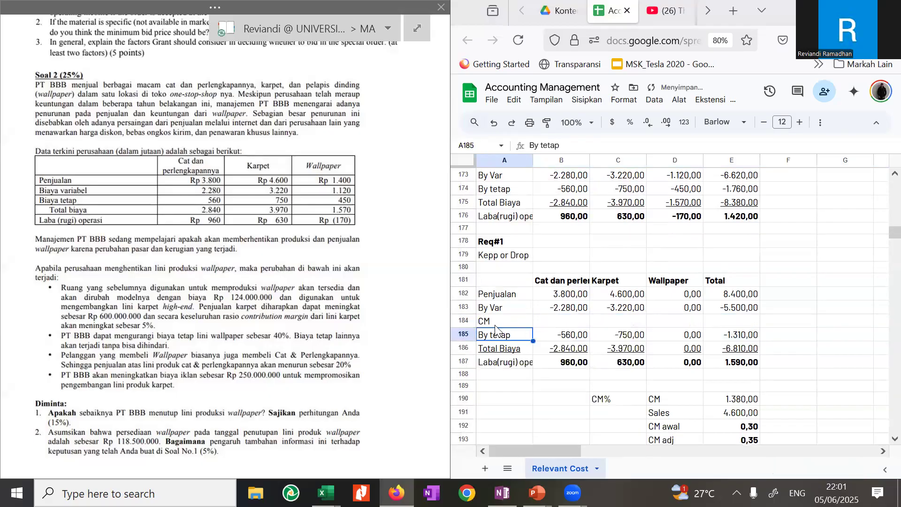
# - Calculate Karpet's contribution margin in C184 with =(C182+C183) and make it bold
pyautogui.press('Tab')
pyautogui.write('=')
pyautogui.press('Up')
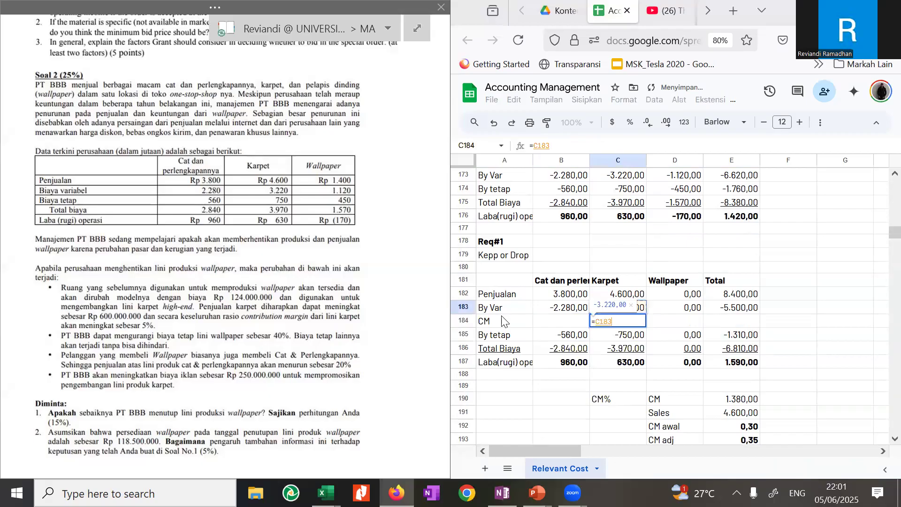
pyautogui.press('BackSpace')
pyautogui.press('BackSpace')
pyautogui.press('BackSpace')
pyautogui.press('BackSpace')
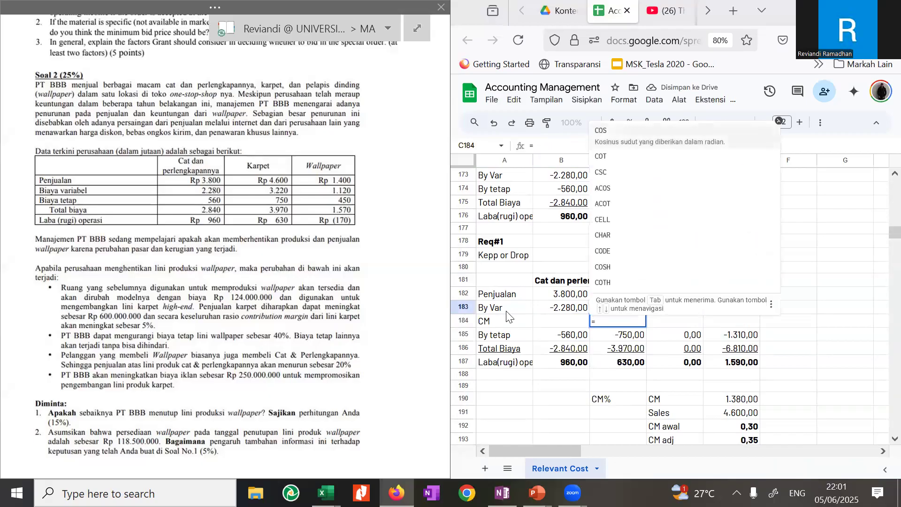
pyautogui.write('(')
pyautogui.press('Up')
pyautogui.press('Up')
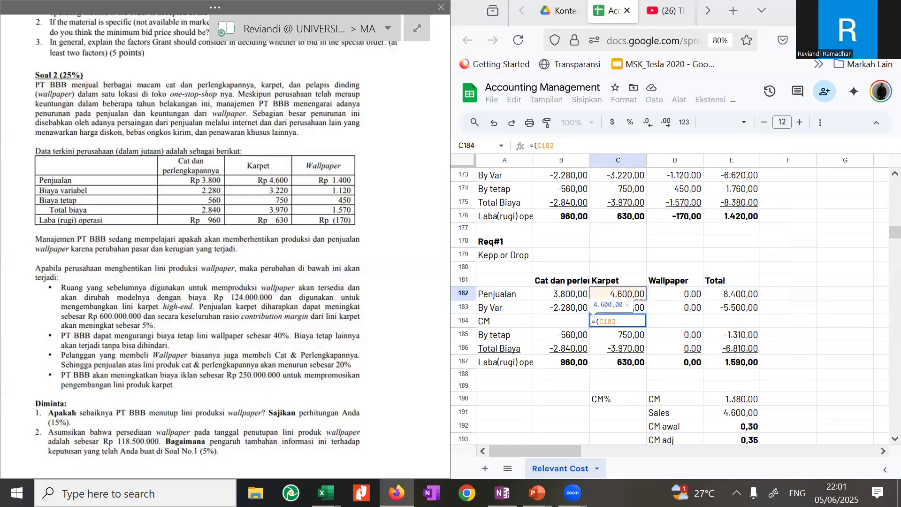
pyautogui.write('+')
pyautogui.press('Down')
pyautogui.press('Return')
pyautogui.press('Up')
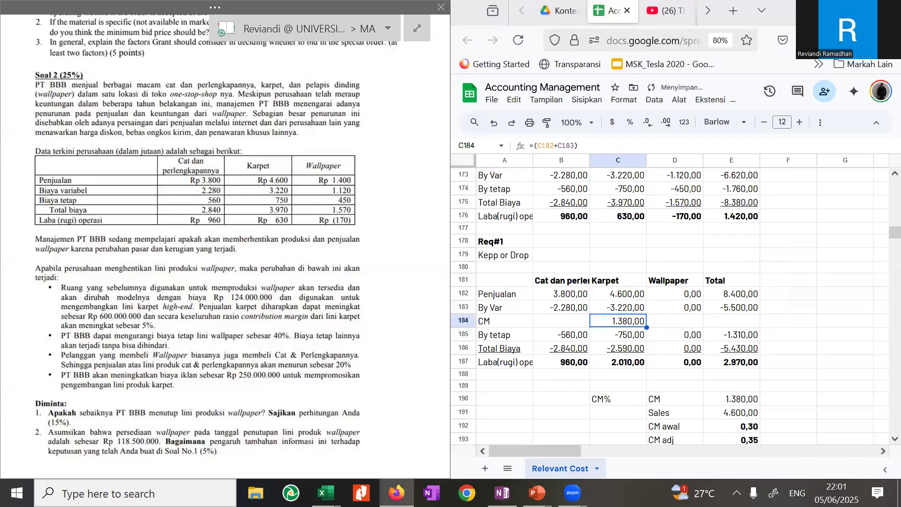
pyautogui.write(')')
pyautogui.press('Escape')
pyautogui.hotkey('ctrl', 'b')
# - Recalculate Karpet's Laba(rugi) operasi in C187 with =C184+C185
pyautogui.press('Down')
pyautogui.press('Down')
pyautogui.press('Down')
pyautogui.write('=')
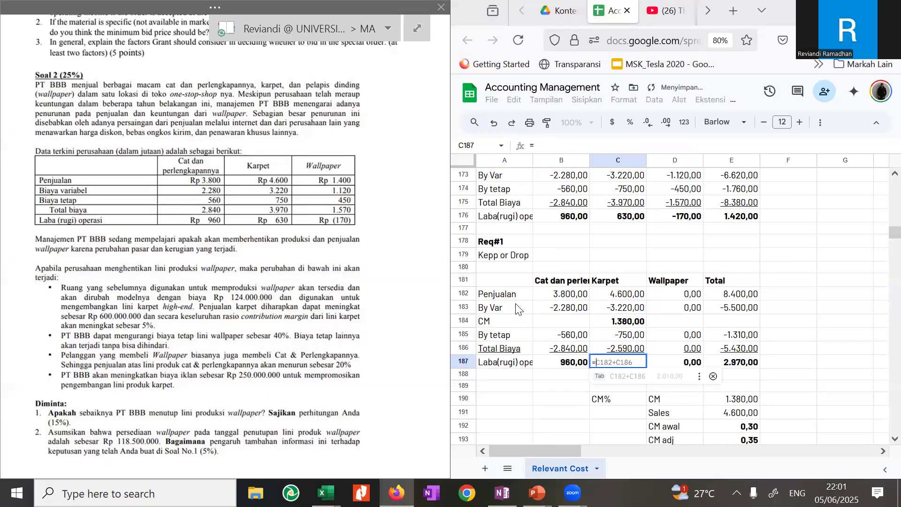
pyautogui.press('Up')
pyautogui.press('Up')
pyautogui.press('Up')
pyautogui.write('+')
pyautogui.press('Up')
pyautogui.press('Up')
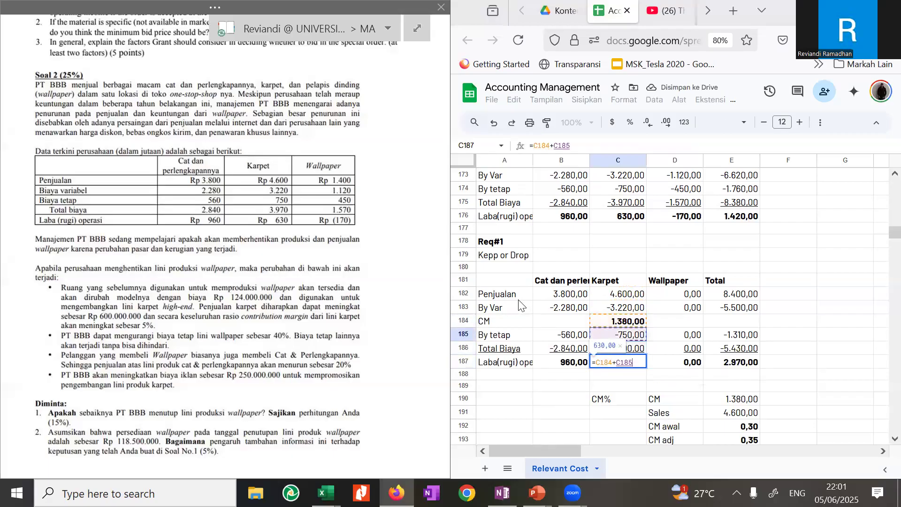
pyautogui.press('Return')
# - Copy Karpet's CM formula from C184 to B184, D184 and E184 in the Req#1 table
pyautogui.press('Up')
pyautogui.press('Up')
pyautogui.press('Up')
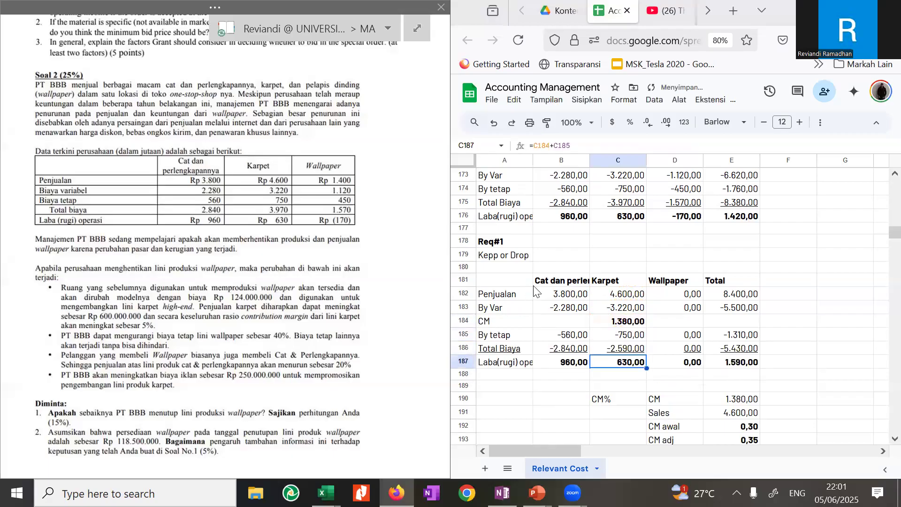
pyautogui.press('Up')
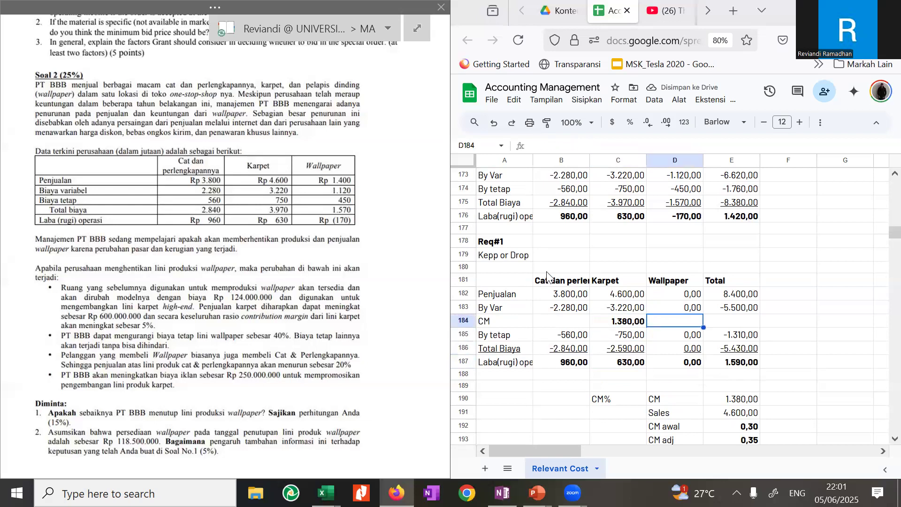
pyautogui.hotkey('ctrl', 'c')
pyautogui.press('Left')
pyautogui.hotkey('ctrl', 'v')
pyautogui.press('Right')
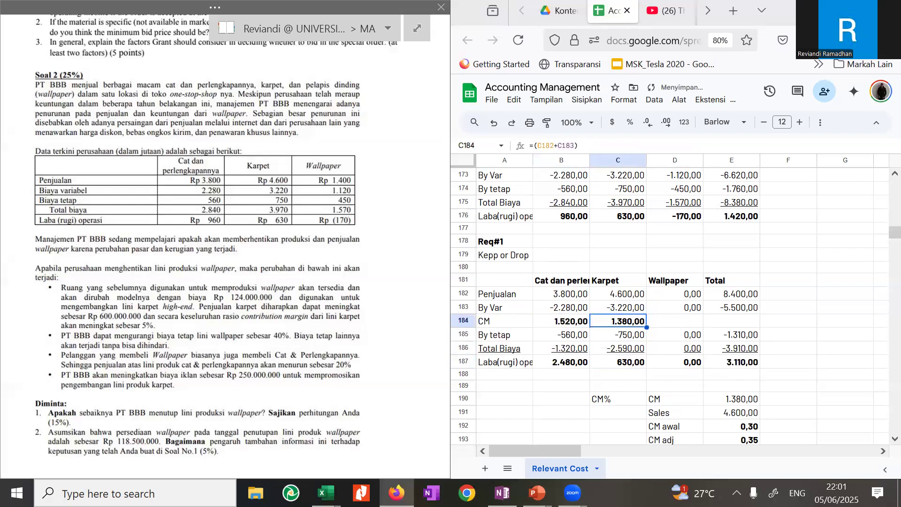
pyautogui.press('Right')
pyautogui.hotkey('ctrl', 'v')
pyautogui.press('Right')
pyautogui.hotkey('ctrl', 'v')
pyautogui.press('Left')
pyautogui.press('Left')
pyautogui.press('Left')
pyautogui.press('Left')
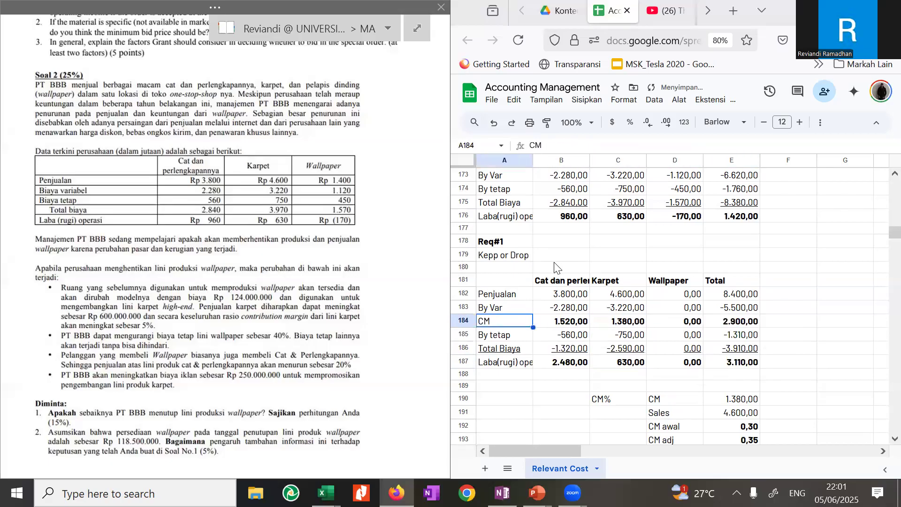
# - Check the copied CM formulas of Cat dan perlengkapannya and Karpet in row 184 of the Req#1 table
pyautogui.press('Right')
pyautogui.press('Down')
pyautogui.press('Down')
pyautogui.press('Up')
pyautogui.press('Right')
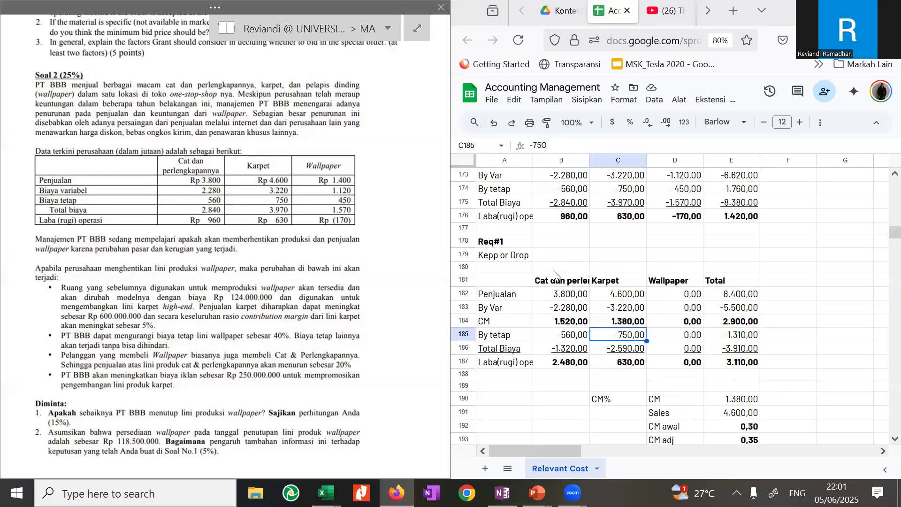
pyautogui.press('Up')
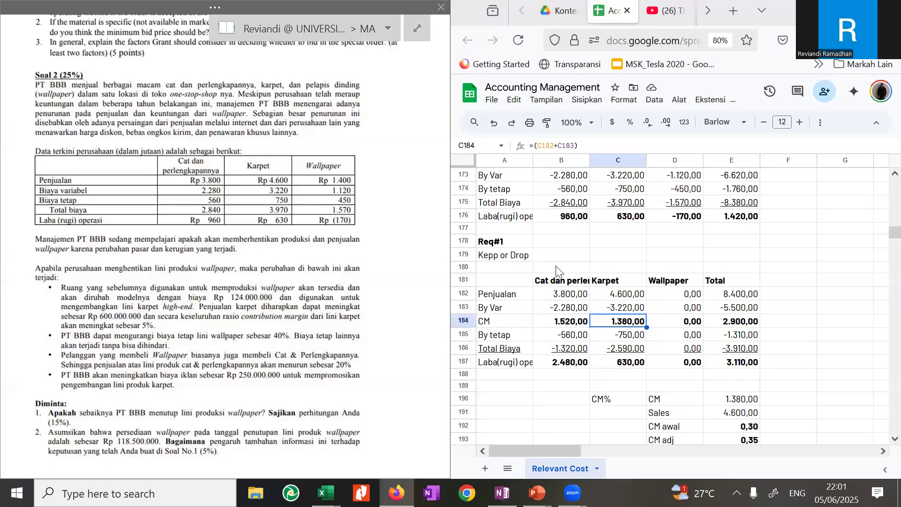
pyautogui.press('Left')
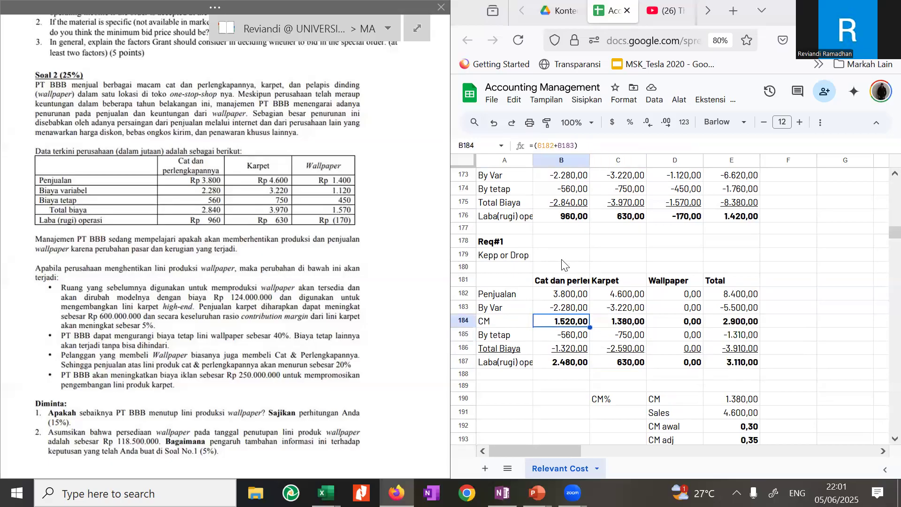
pyautogui.press('Right')
pyautogui.press('Left')
# - Copy Karpet's Laba(rugi) operasi formula from C187 to B187, D187 and E187 in the Req#1 table
pyautogui.press('Down')
pyautogui.press('Down')
pyautogui.press('Down')
pyautogui.press('Right')
pyautogui.hotkey('ctrl', 'c')
pyautogui.press('Left')
pyautogui.hotkey('ctrl', 'v')
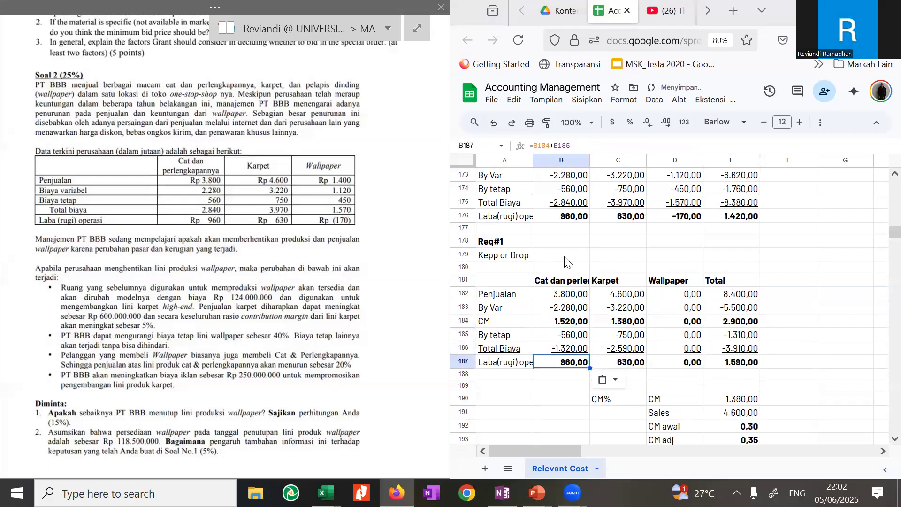
pyautogui.press('Right')
pyautogui.press('Right')
pyautogui.press('Right')
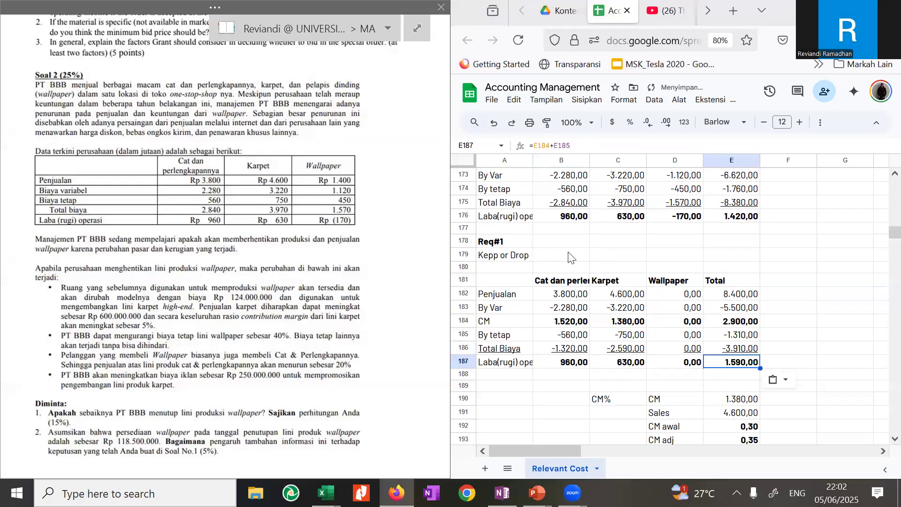
pyautogui.press('Left')
pyautogui.hotkey('ctrl', 'v')
# - Review the By Var, CM and fixed-cost cells of the Req#1 table, mainly in Karpet's column
pyautogui.press('Up')
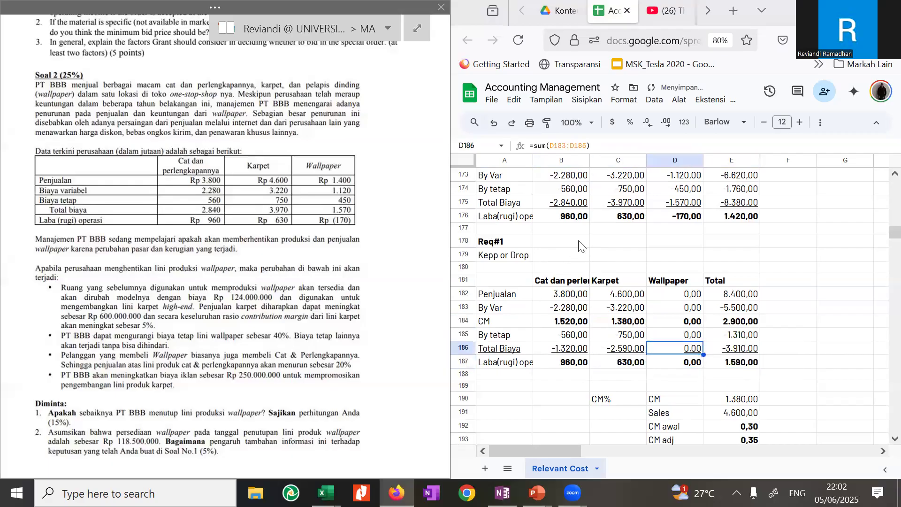
pyautogui.press('Right')
pyautogui.press('Up')
pyautogui.press('Up')
pyautogui.press('Left')
pyautogui.press('Up')
pyautogui.press('Left')
pyautogui.press('Left')
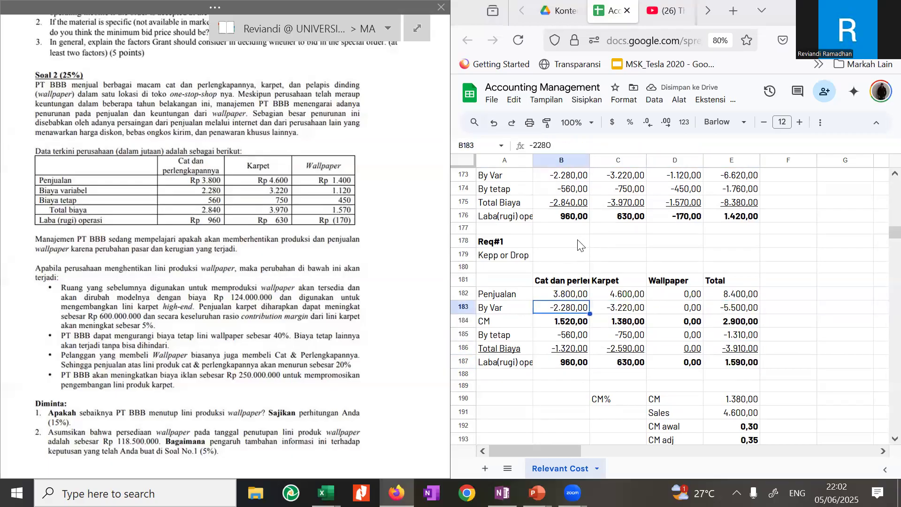
pyautogui.press('Down')
pyautogui.press('Right')
pyautogui.press('Right')
pyautogui.press('Left')
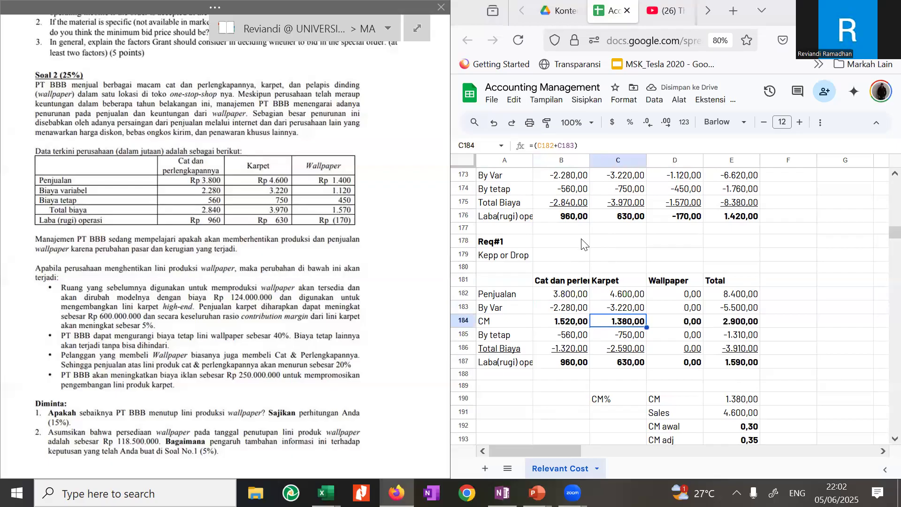
pyautogui.press('Down')
pyautogui.press('Down')
pyautogui.press('Up')
pyautogui.press('Up')
pyautogui.press('Up')
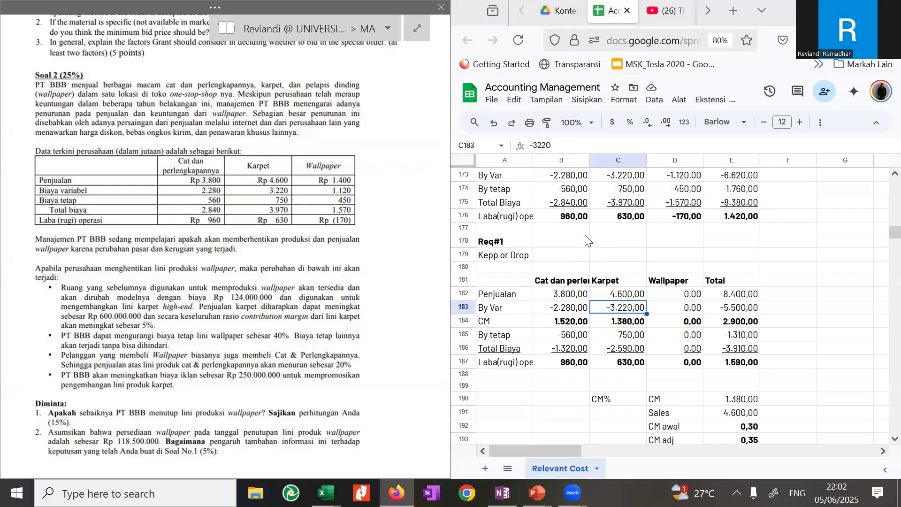
pyautogui.press('Down')
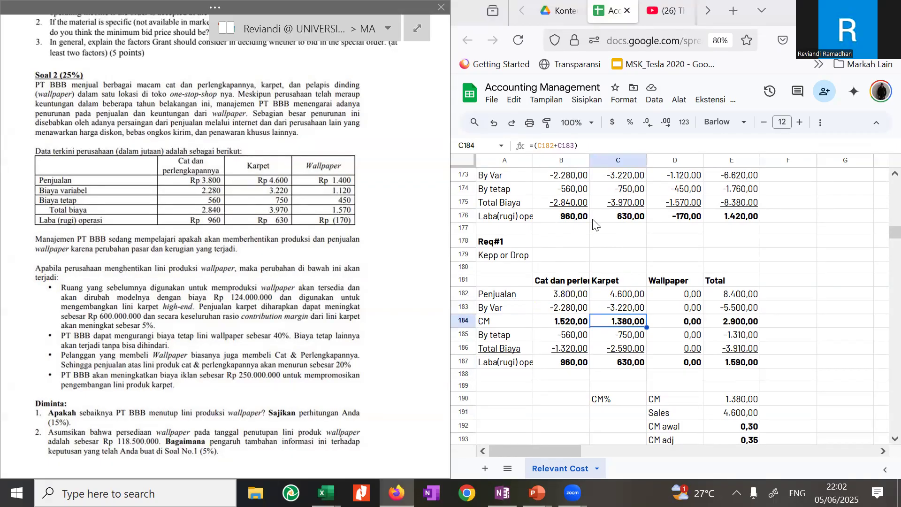
# - Change Karpet's Penjualan in C182 to =4600+600 to include the expected sales increase
pyautogui.press('Up')
pyautogui.press('Up')
pyautogui.press('Up')
pyautogui.press('Down')
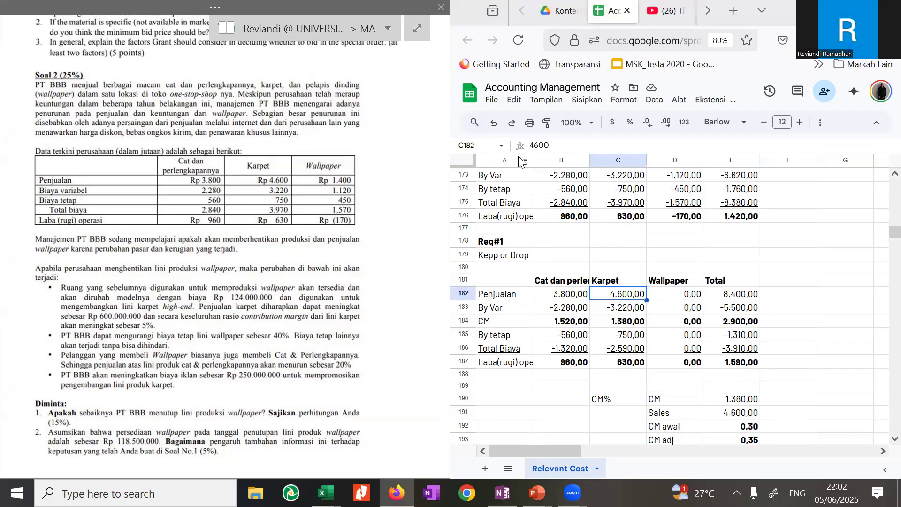
pyautogui.click(590, 141)
pyautogui.press('Home')
pyautogui.write('=')
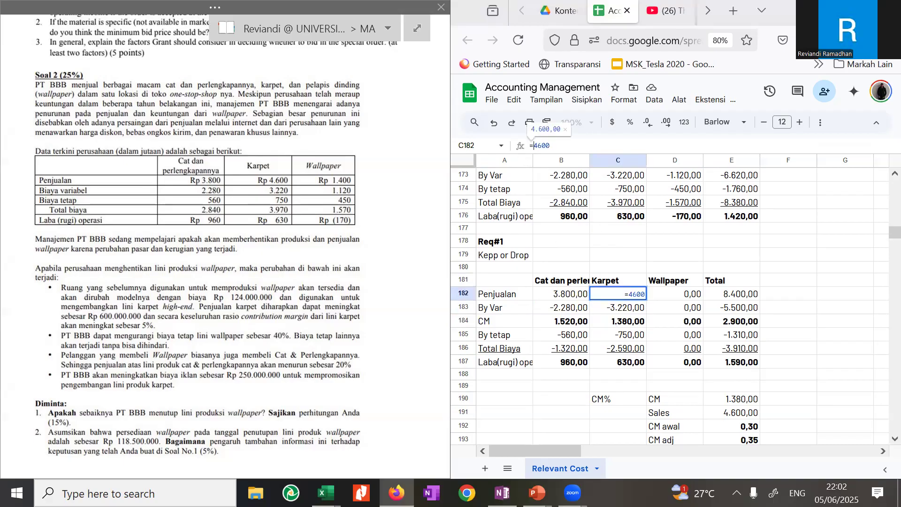
pyautogui.write('+600')
pyautogui.press('Return')
pyautogui.press('Down')
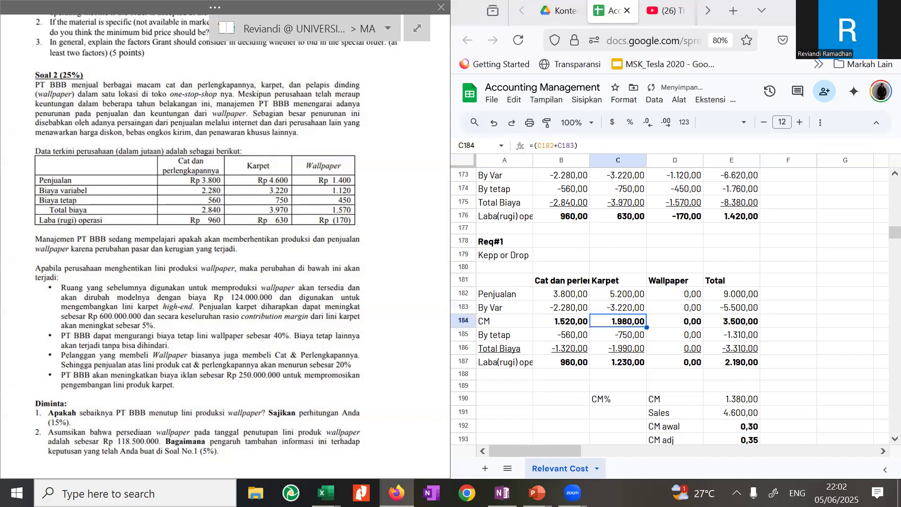
# - Calculate Karpet's contribution margin ratio beside the CM row in F184 with =C184/C182
pyautogui.press('Right')
pyautogui.press('Right')
pyautogui.press('Right')
pyautogui.write('=')
pyautogui.press('Left')
pyautogui.press('Left')
pyautogui.press('Left')
pyautogui.write('/')
pyautogui.press('Left')
pyautogui.press('Left')
pyautogui.press('Up')
pyautogui.press('Up')
pyautogui.press('Left')
pyautogui.press('Return')
pyautogui.press('Up')
pyautogui.press('Left')
pyautogui.press('Left')
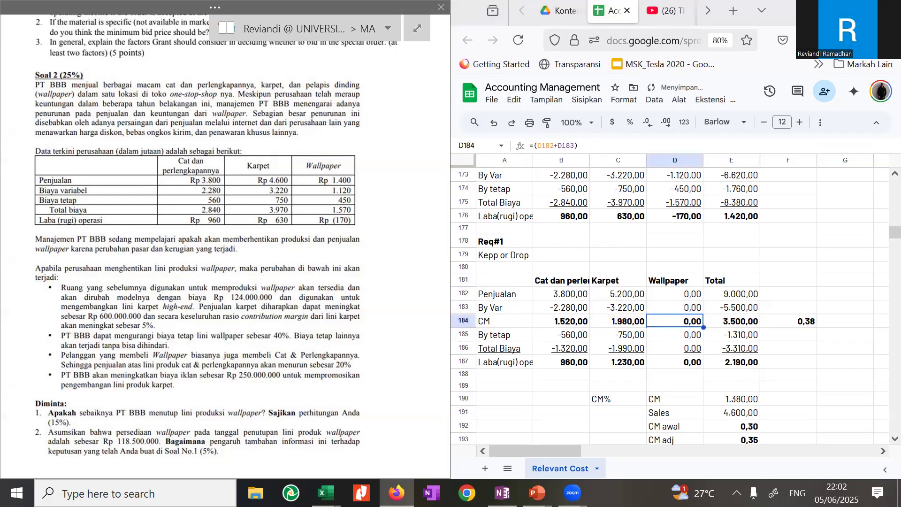
# - Clear Karpet's By Var value in C183
pyautogui.press('Up')
pyautogui.press('Left')
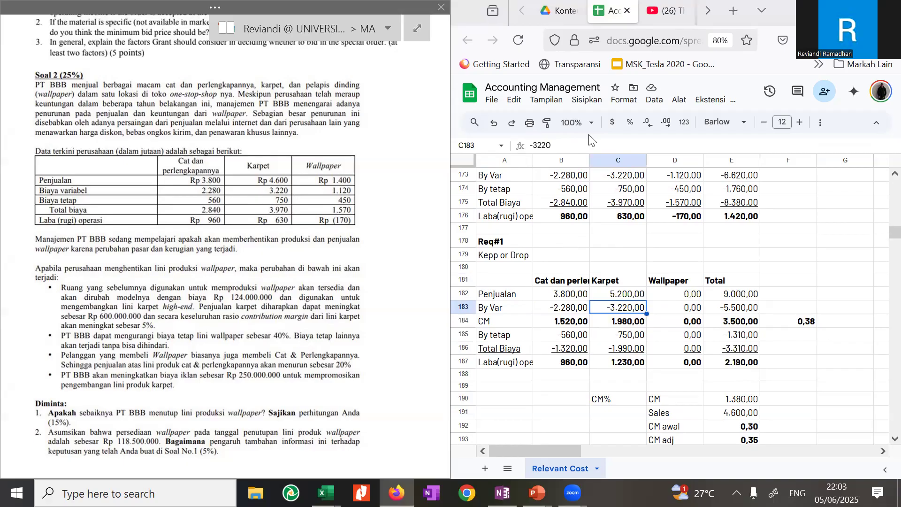
pyautogui.press('Up')
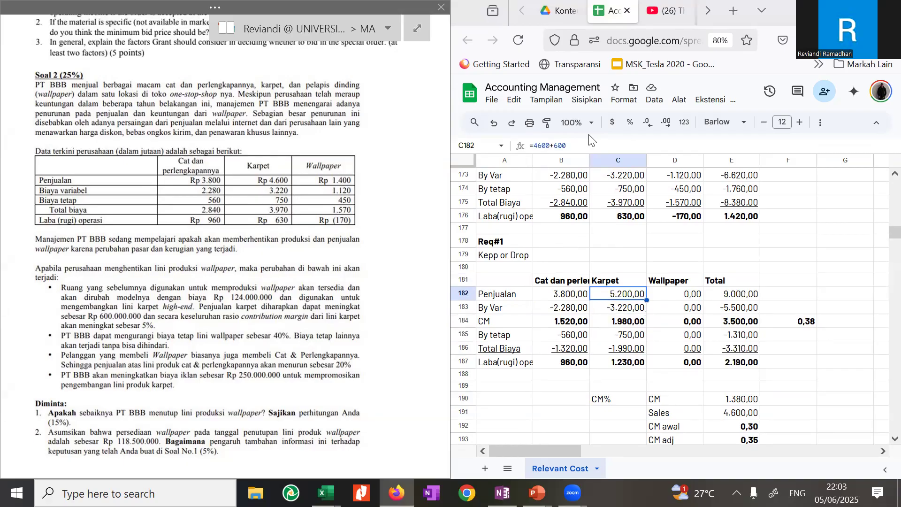
pyautogui.press('Down')
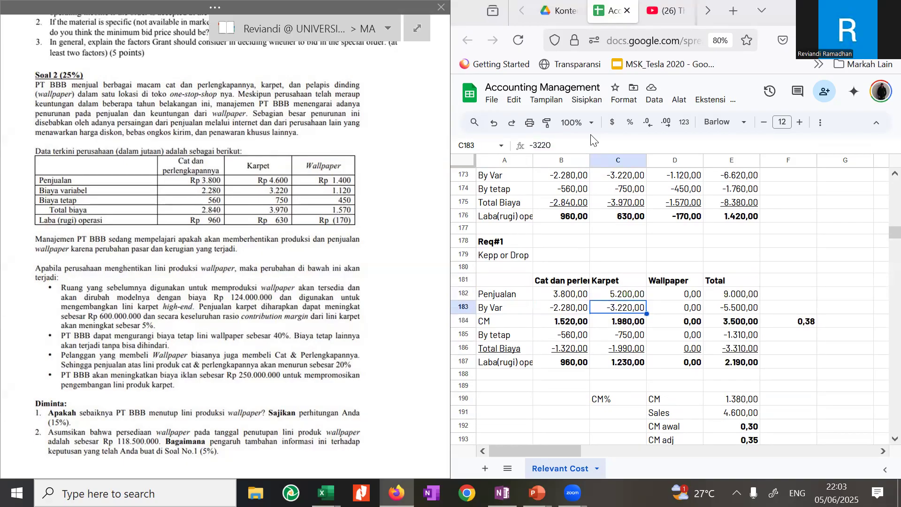
pyautogui.press('Delete')
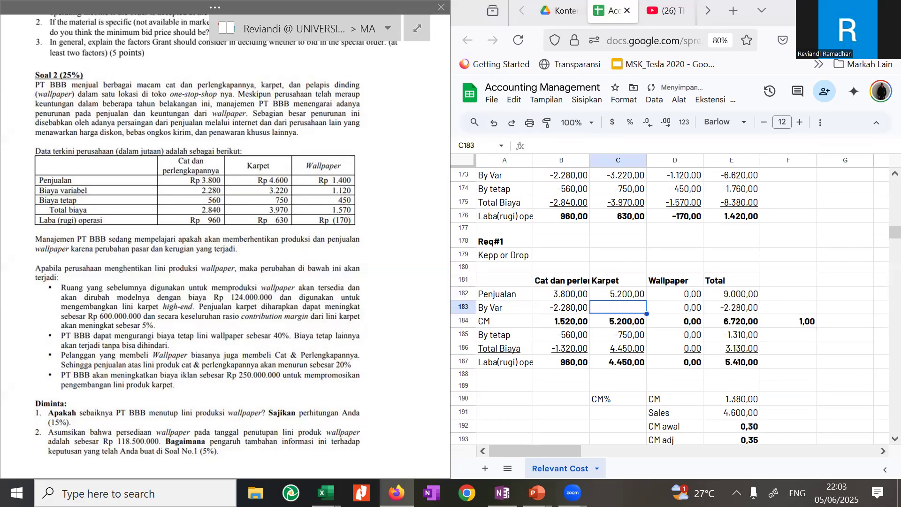
# - Calculate 35% of Karpet's Penjualan in F183 with =35%*C182
pyautogui.press('Right')
pyautogui.press('Right')
pyautogui.press('Right')
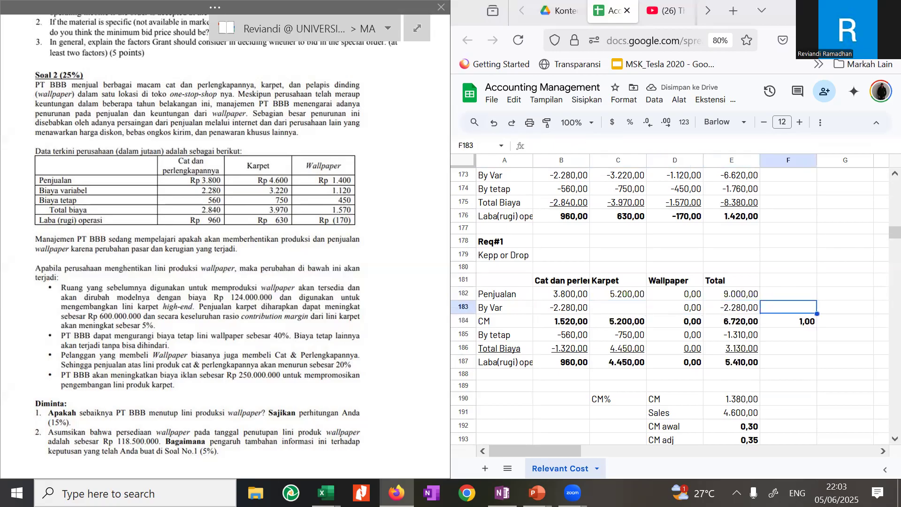
pyautogui.write('=35%')
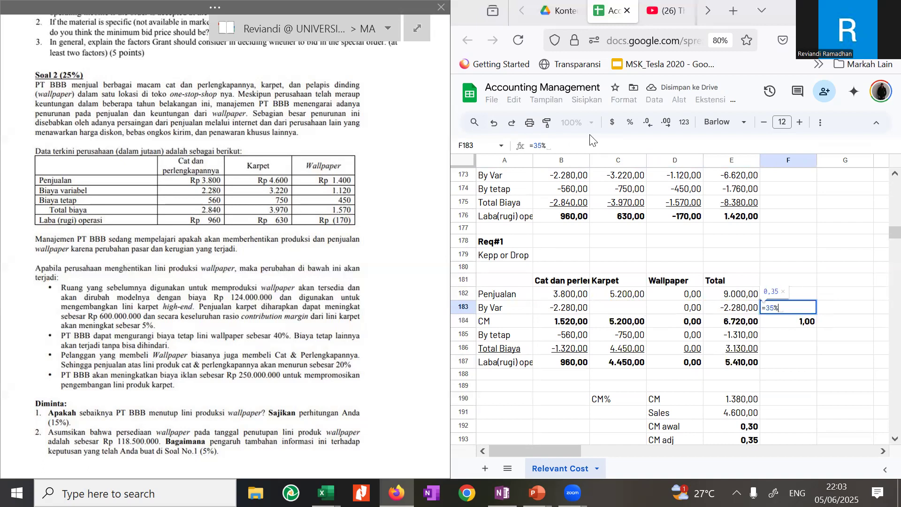
pyautogui.write('*')
pyautogui.press('Left')
pyautogui.press('Left')
pyautogui.press('Left')
pyautogui.press('Up')
pyautogui.press('Return')
# - Enter =-1820 as Karpet's By Var in C183
pyautogui.press('Up')
pyautogui.press('Left')
pyautogui.press('Left')
pyautogui.press('Left')
pyautogui.write('=')
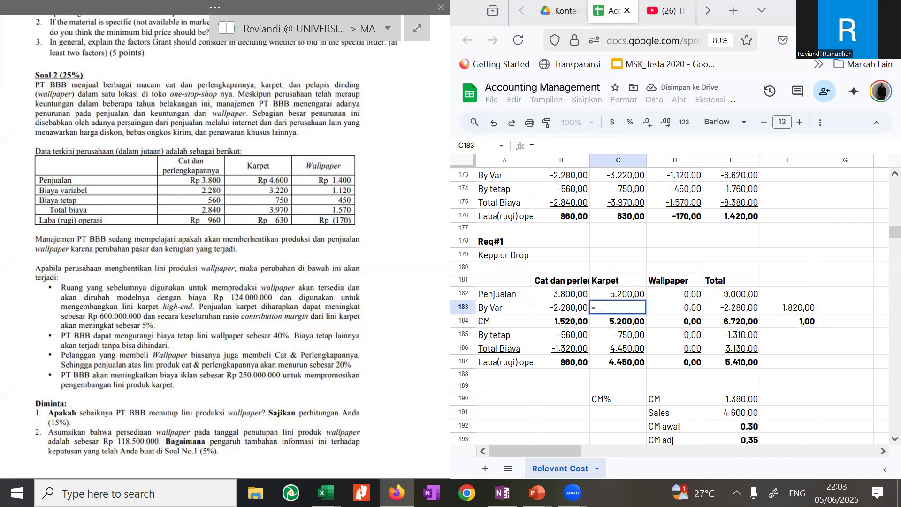
pyautogui.write('-1820')
pyautogui.press('Return')
pyautogui.press('Right')
pyautogui.press('Right')
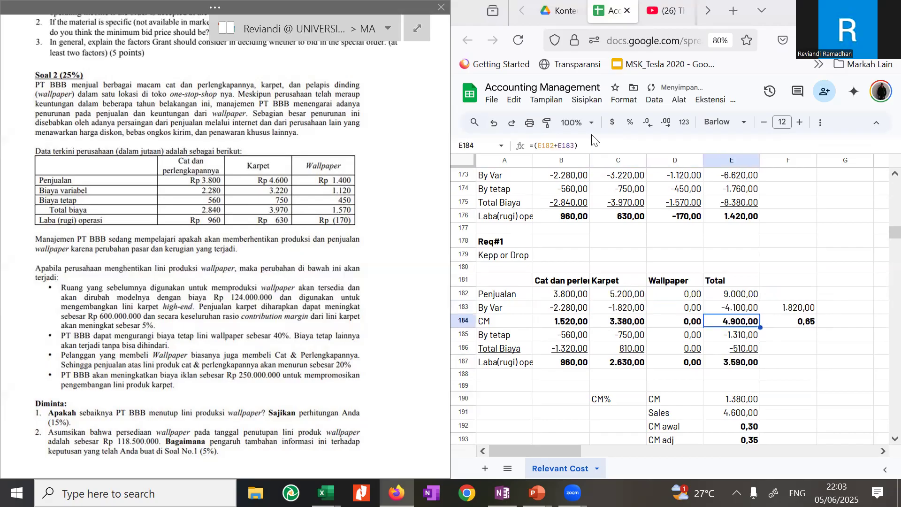
# - Delete the 35% helper calculation from F183
pyautogui.press('Right')
pyautogui.press('Up')
pyautogui.press('Delete')
pyautogui.hotkey('shift', 'Down')
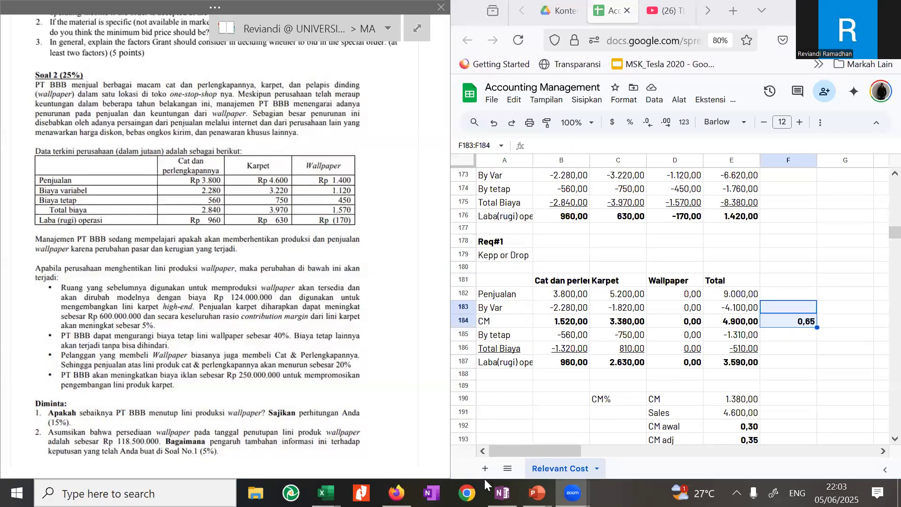
pyautogui.click(783, 312)
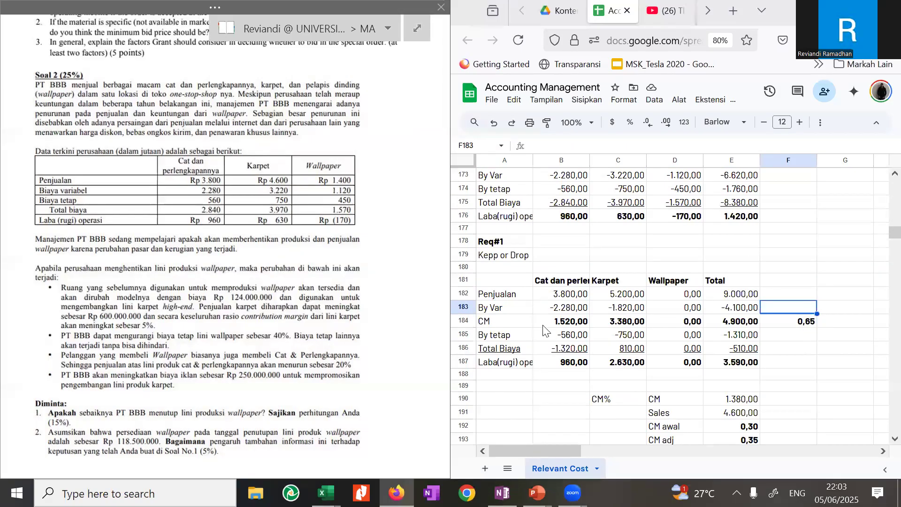
# - Clear Karpet's By Var and CM cells, C183 and C184, in the Req#1 table
pyautogui.click(629, 326)
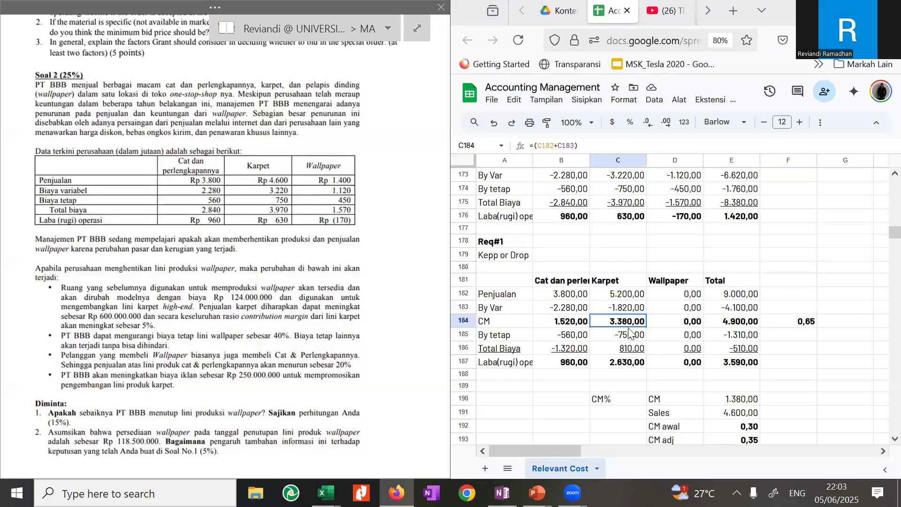
pyautogui.press('Up')
pyautogui.press('Delete')
pyautogui.press('Down')
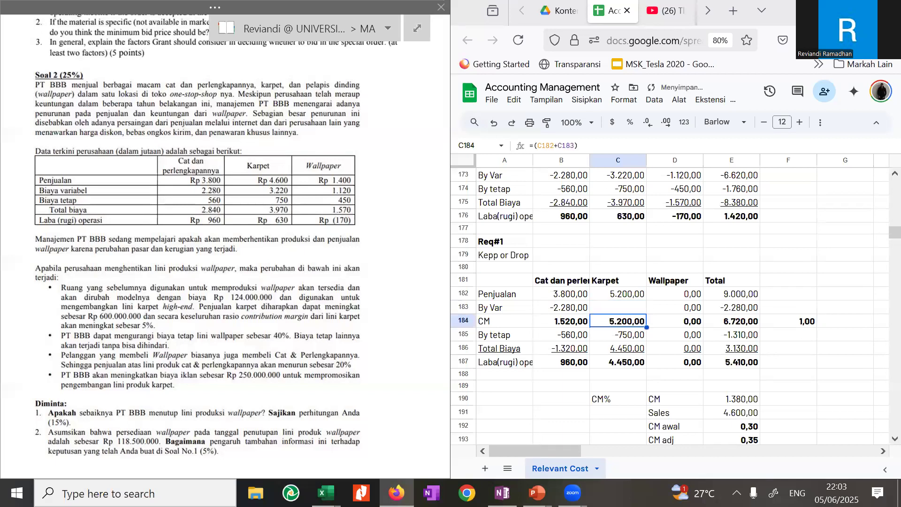
pyautogui.press('Delete')
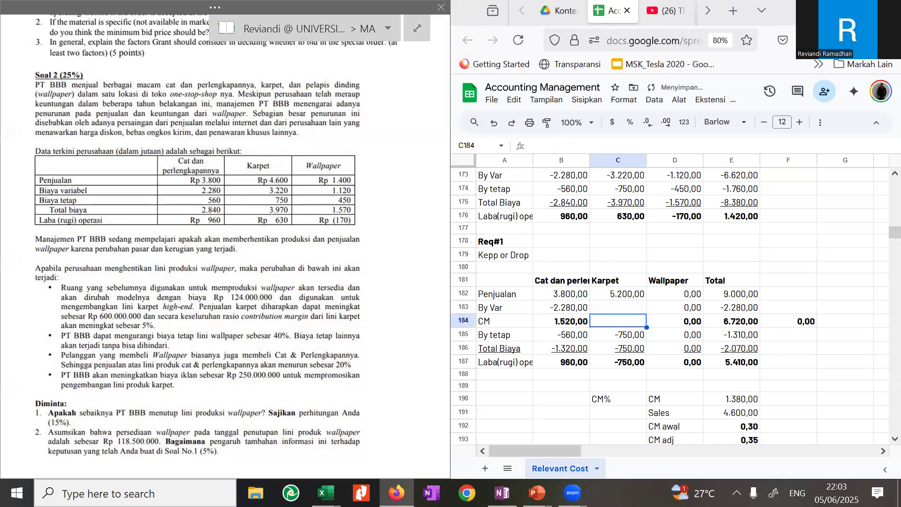
# - Check Karpet's Penjualan formula in C182 and the contribution margin ratio formula in F184
pyautogui.press('Up')
pyautogui.press('Up')
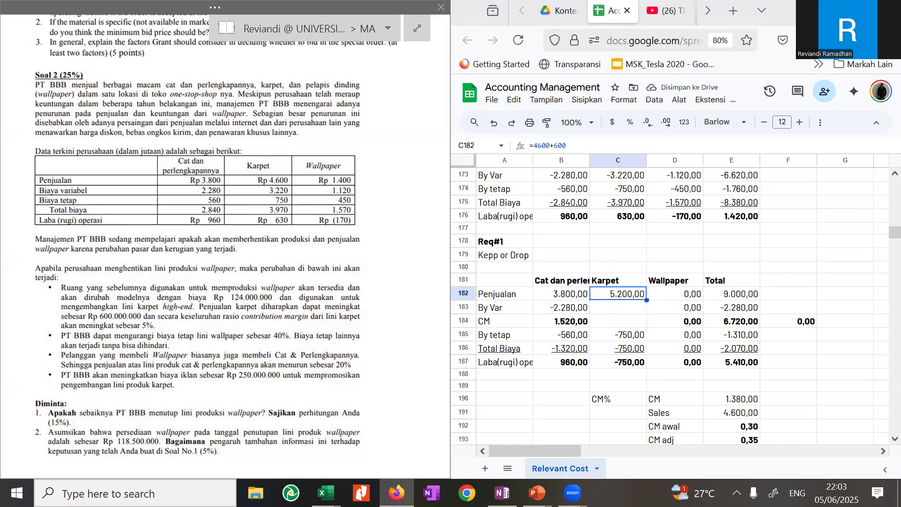
pyautogui.press('Down')
pyautogui.press('Right')
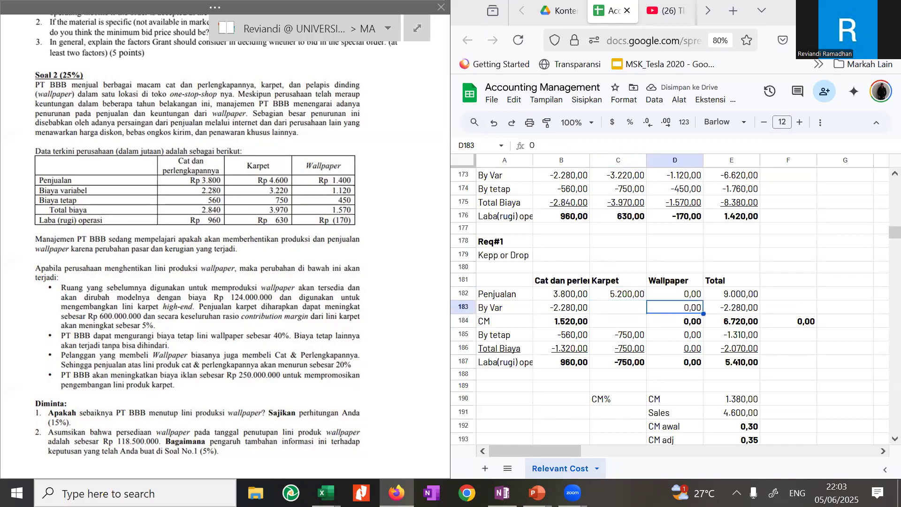
pyautogui.press('Down')
pyautogui.press('Right')
pyautogui.press('Right')
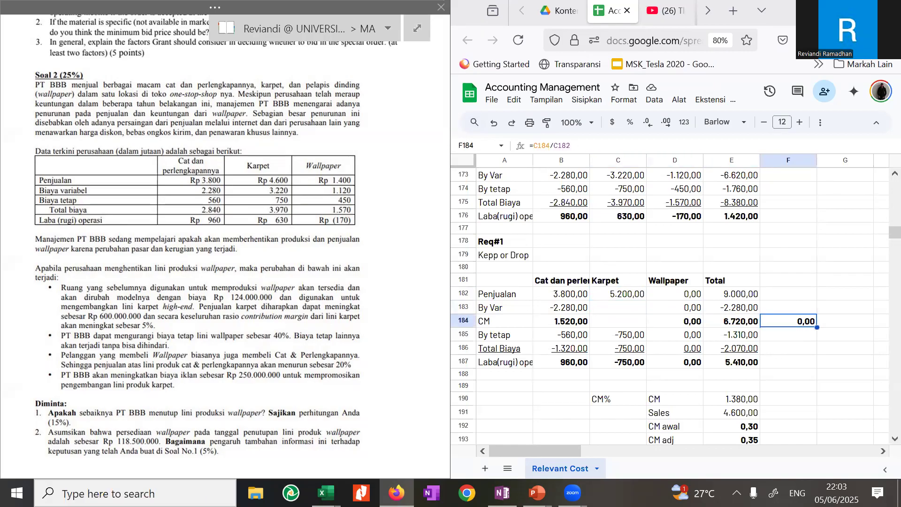
pyautogui.press('Right')
pyautogui.press('Left')
pyautogui.press('Right')
pyautogui.press('Right')
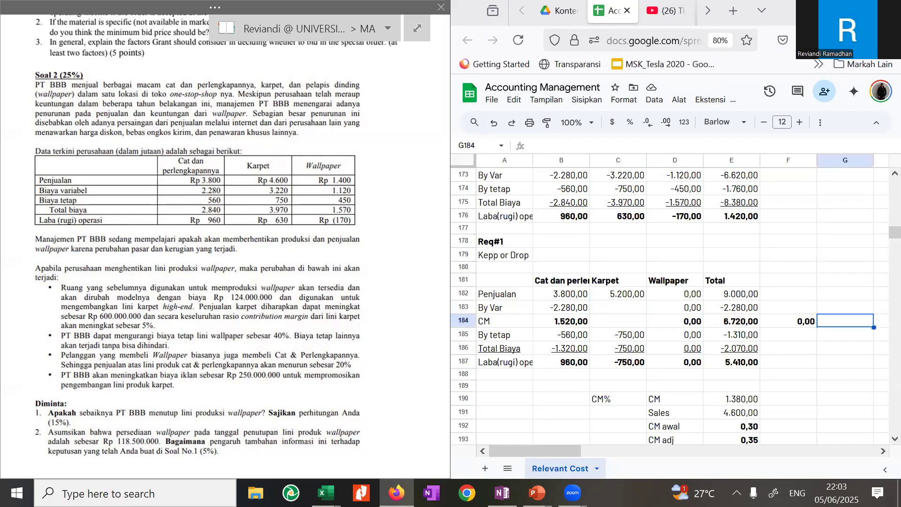
# - Label G185 as CM and enter 35% in H185 beside the Req#1 table
pyautogui.press('Left')
pyautogui.press('Down')
pyautogui.write('CM 35')
pyautogui.press('BackSpace')
pyautogui.press('BackSpace')
pyautogui.press('BackSpace')
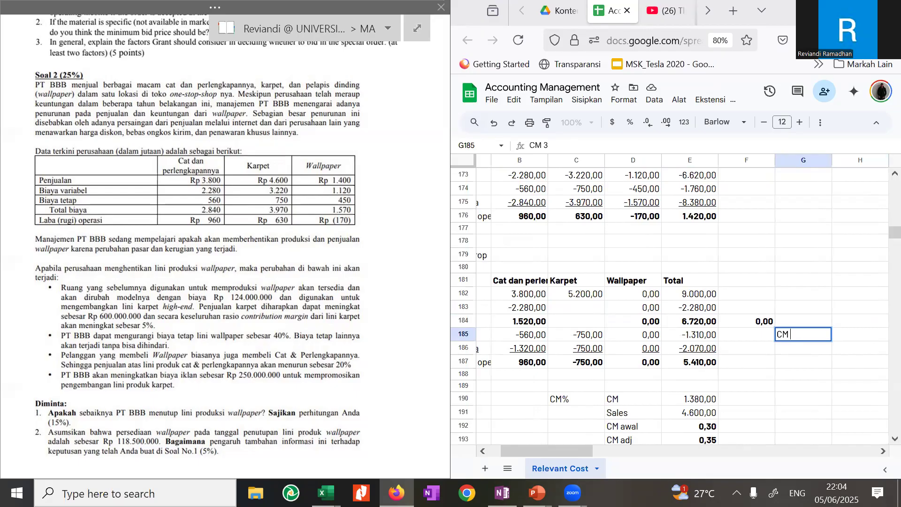
pyautogui.press('Tab')
pyautogui.write('35%')
pyautogui.press('Return')
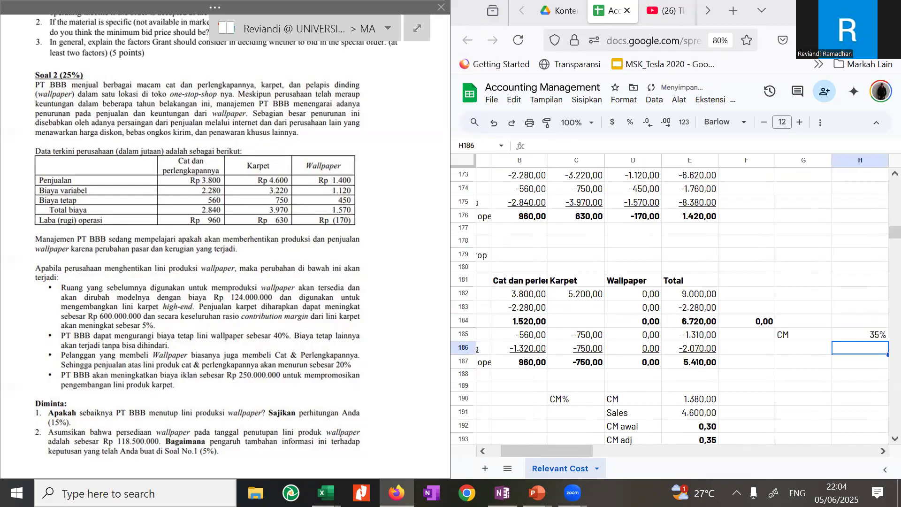
# - Label G186 as CM% and enter its ratio terms, CM in H186 and Sales in H187
pyautogui.write('CM')
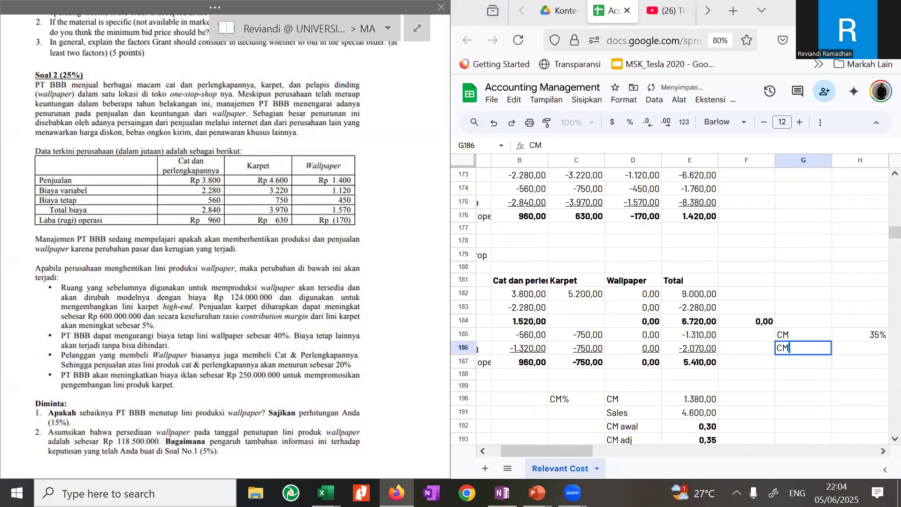
pyautogui.press('Tab')
pyautogui.write('C')
pyautogui.hotkey('shift', 'Tab')
pyautogui.press('Return')
pyautogui.write('%')
pyautogui.press('Tab')
pyautogui.write('CM')
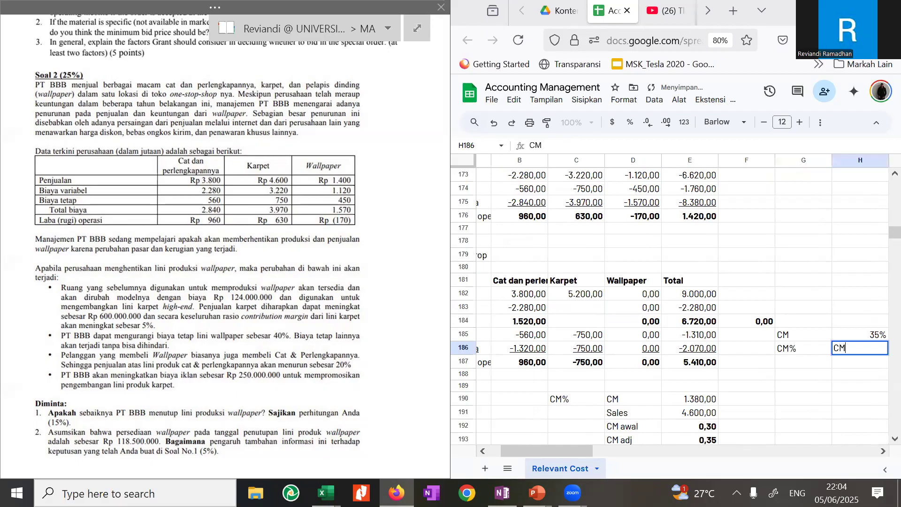
pyautogui.press('Return')
pyautogui.write('Sales')
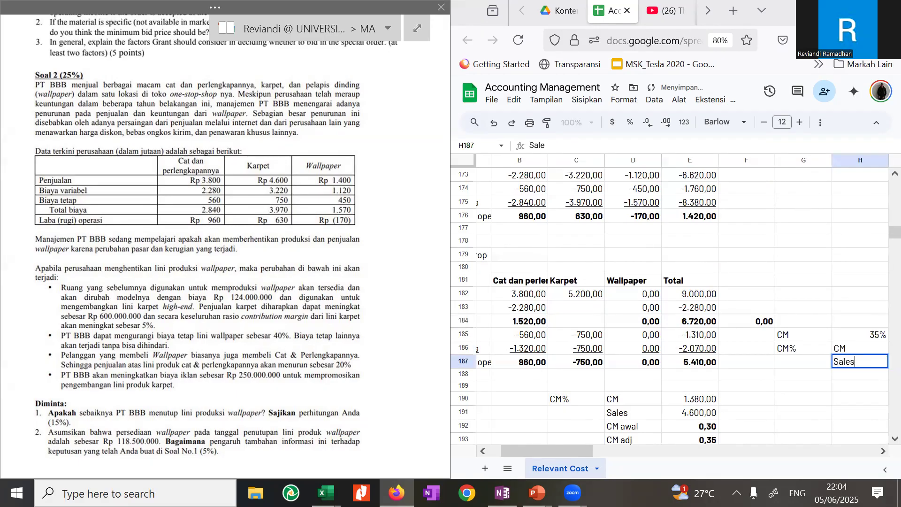
# - Enter 35% in G188 and CM ??? in H188 below the ratio labels
pyautogui.press('Left')
pyautogui.press('Down')
pyautogui.press('Up')
pyautogui.press('Down')
pyautogui.write('35%')
pyautogui.press('Tab')
pyautogui.write('C,')
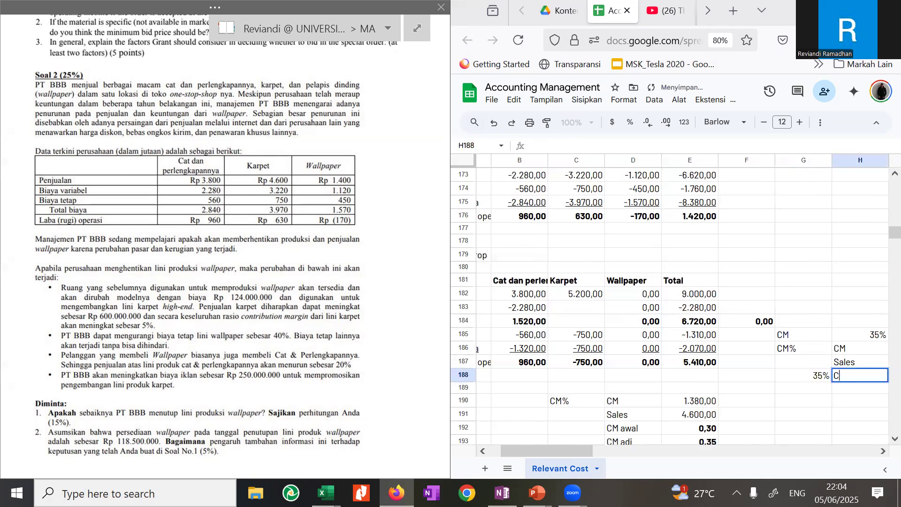
pyautogui.press('BackSpace')
pyautogui.write('M ?')
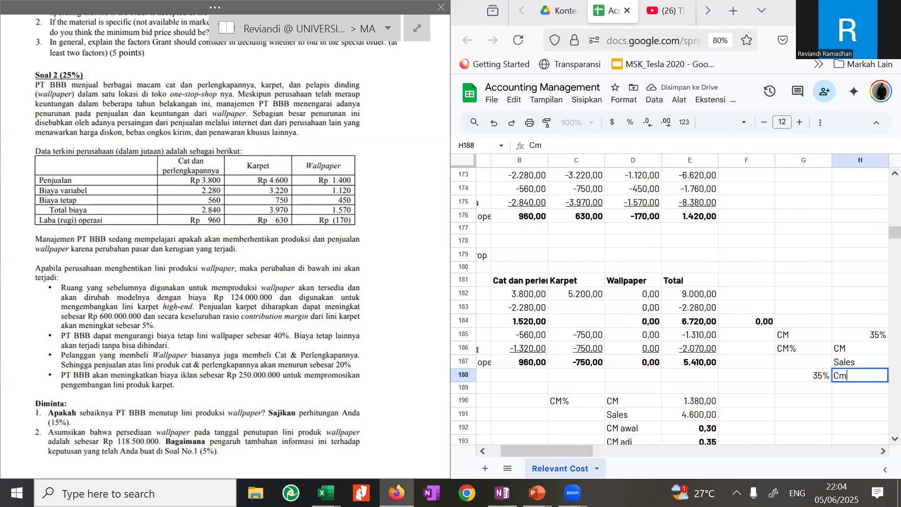
pyautogui.write('??')
pyautogui.press('Return')
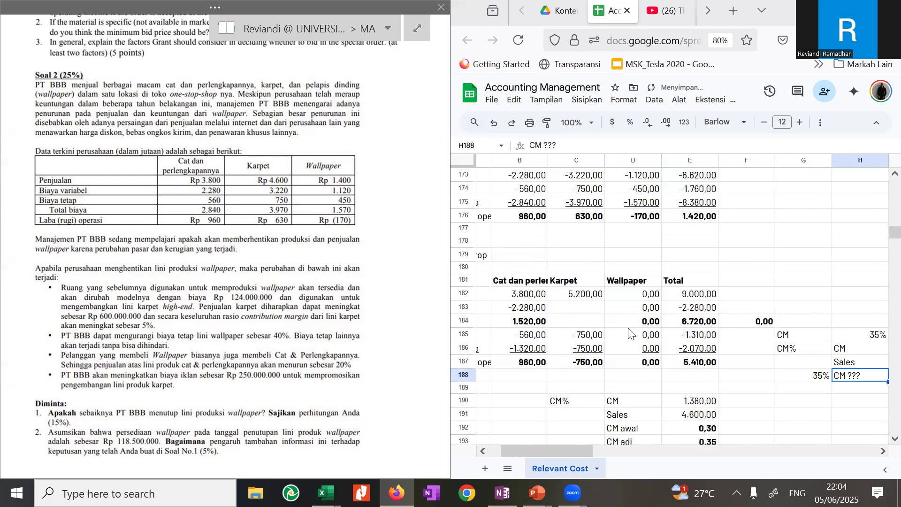
# - Link H189 to Karpet's Penjualan in C182
pyautogui.write('=')
pyautogui.press('Left')
pyautogui.press('Left')
pyautogui.press('Up')
pyautogui.press('Up')
pyautogui.press('Up')
pyautogui.press('Up')
pyautogui.press('Up')
pyautogui.press('Up')
pyautogui.press('Up')
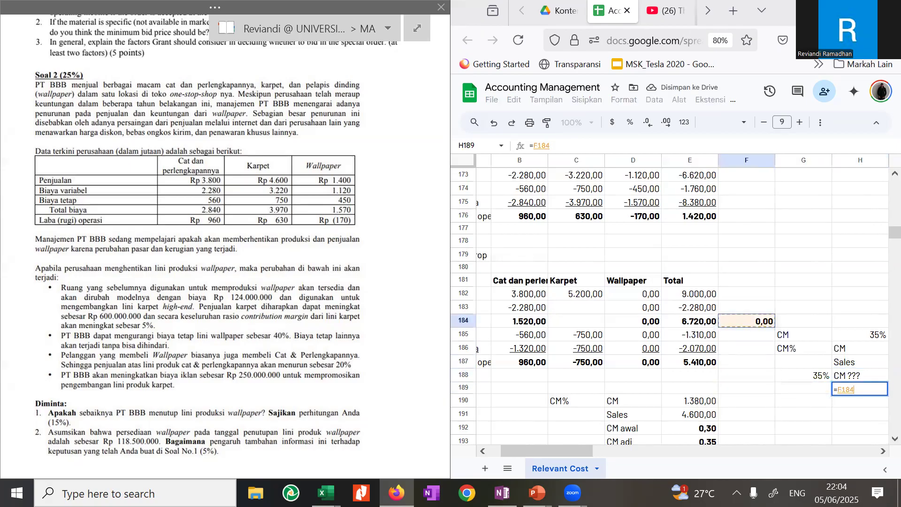
pyautogui.press('Left')
pyautogui.press('Left')
pyautogui.press('Left')
pyautogui.press('Return')
# - Label G190 as CM new and calculate H190 as the 35% in G188 multiplied by the sales in H189
pyautogui.press('Left')
pyautogui.write('CM')
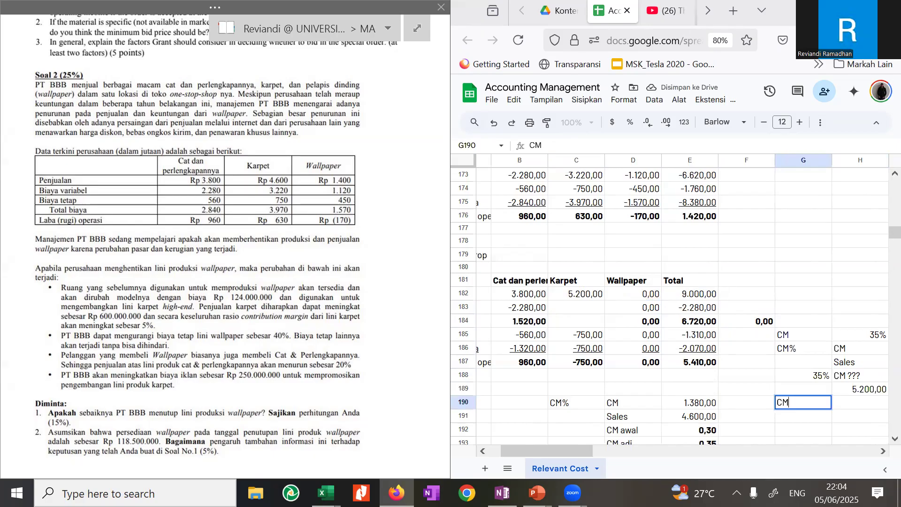
pyautogui.write(' new')
pyautogui.press('Tab')
pyautogui.write('=')
pyautogui.press('Left')
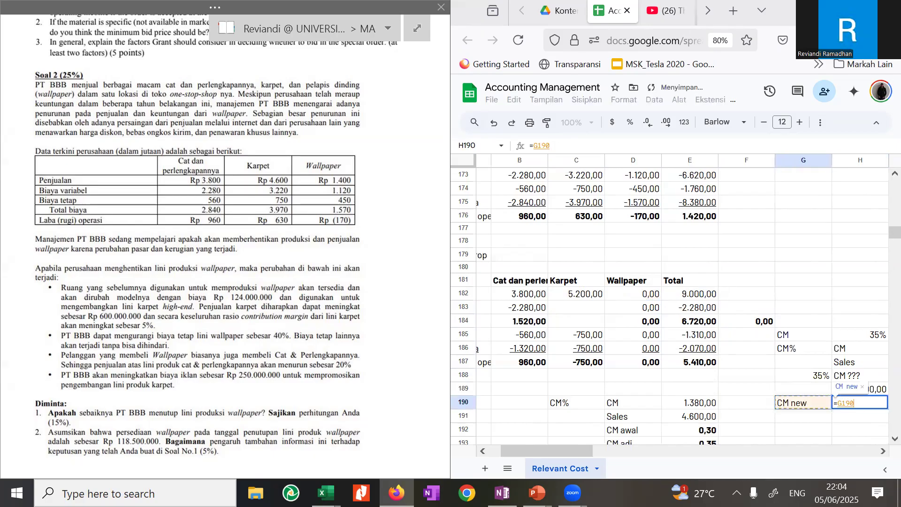
pyautogui.press('Up')
pyautogui.press('Up')
pyautogui.write('*')
pyautogui.press('Up')
pyautogui.press('Return')
# - Enter 1820 as Karpet's CM in C184 and check the ratio in F184
pyautogui.press('Up')
pyautogui.press('Up')
pyautogui.press('Up')
pyautogui.press('Up')
pyautogui.press('Up')
pyautogui.press('Up')
pyautogui.press('Left')
pyautogui.press('Left')
pyautogui.press('Left')
pyautogui.press('Left')
pyautogui.press('Up')
pyautogui.press('Left')
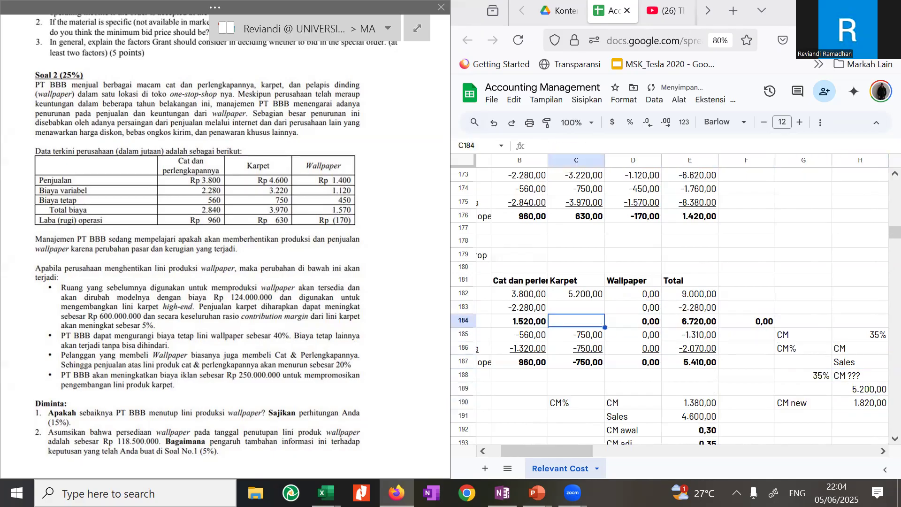
pyautogui.write('1820')
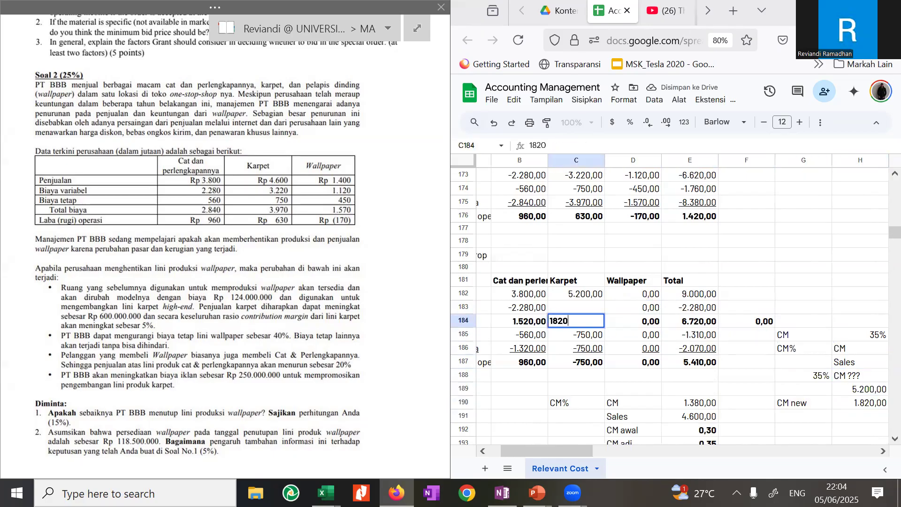
pyautogui.press('Return')
pyautogui.press('Up')
pyautogui.press('Right')
pyautogui.press('Right')
pyautogui.press('Right')
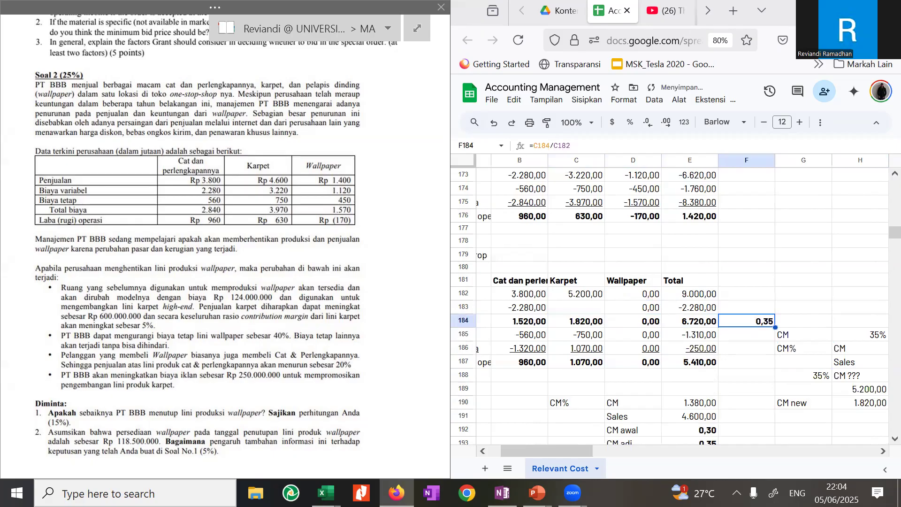
# - Calculate Karpet's By Var in C183 as Penjualan minus CM, C182-C184
pyautogui.press('Left')
pyautogui.press('Left')
pyautogui.press('Left')
pyautogui.press('Up')
pyautogui.write('=')
pyautogui.press('Up')
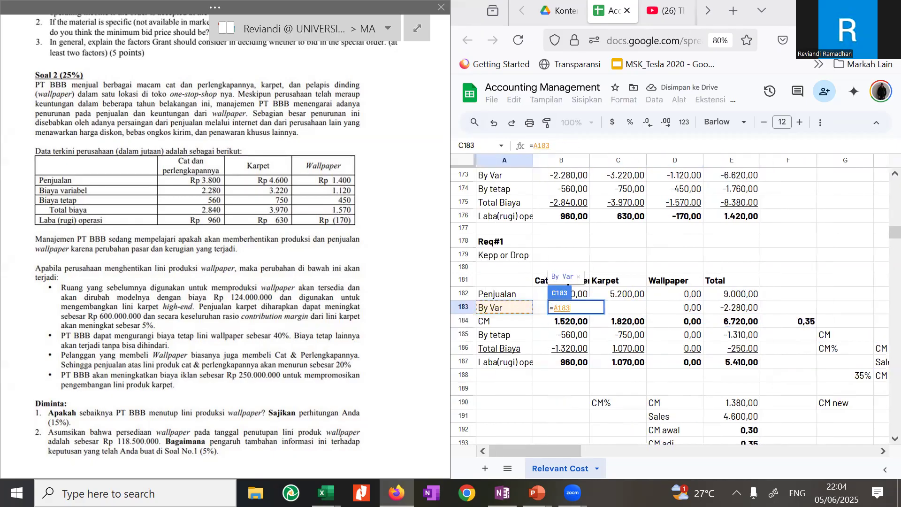
pyautogui.write('-')
pyautogui.press('Down')
pyautogui.press('Return')
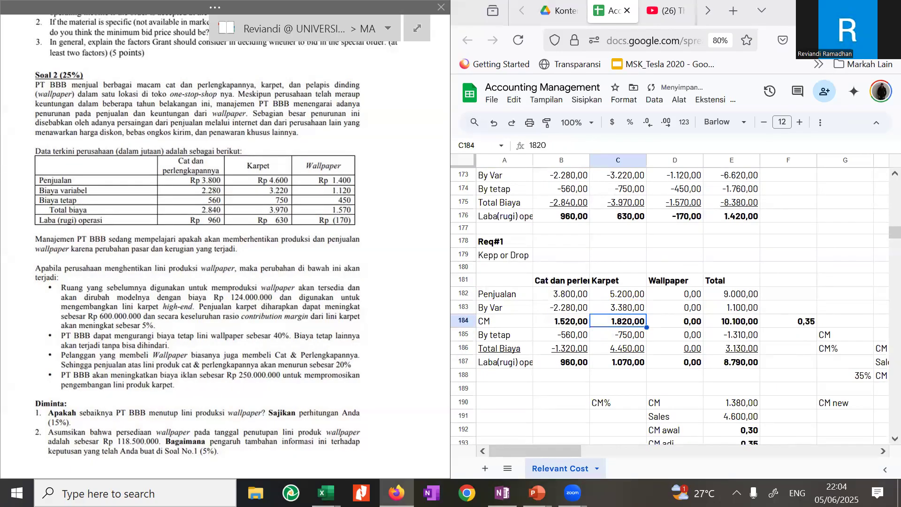
# - Underline the By Var amounts in B183:E183 of the Req#1 table
pyautogui.press('Up')
pyautogui.press('Left')
pyautogui.hotkey('shift', 'Right')
pyautogui.hotkey('shift', 'Right')
pyautogui.hotkey('shift', 'Right')
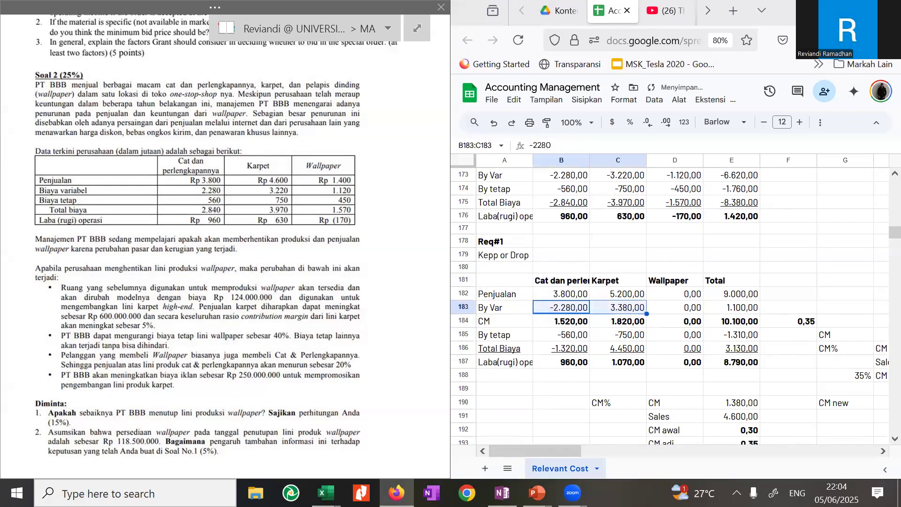
pyautogui.hotkey('ctrl', 'u')
# - Review Karpet's Penjualan, By Var and CM cells in C182:C184 and the neighbouring Wallpaper CM formula
pyautogui.press('Down')
pyautogui.press('Down')
pyautogui.press('Right')
pyautogui.press('Right')
pyautogui.press('Right')
pyautogui.press('Right')
pyautogui.press('Right')
pyautogui.press('Left')
pyautogui.press('Left')
pyautogui.press('Left')
pyautogui.press('Left')
pyautogui.press('Up')
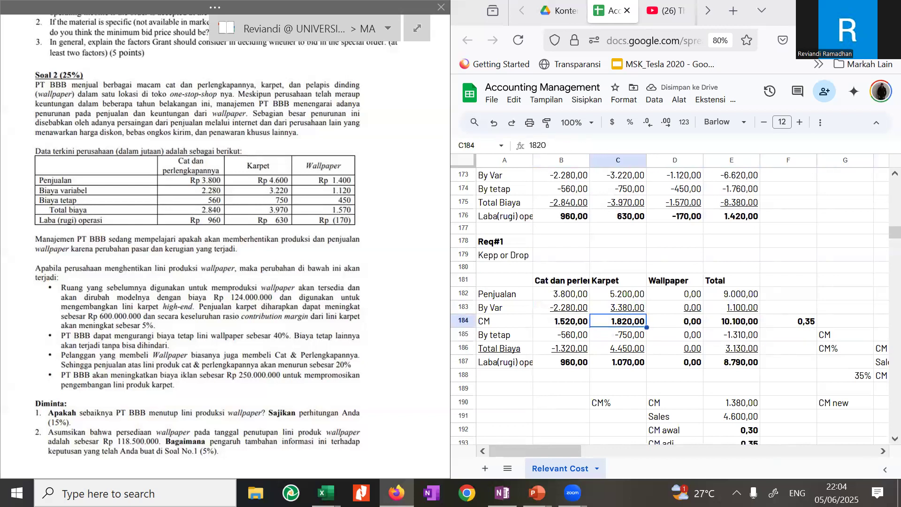
pyautogui.press('Right')
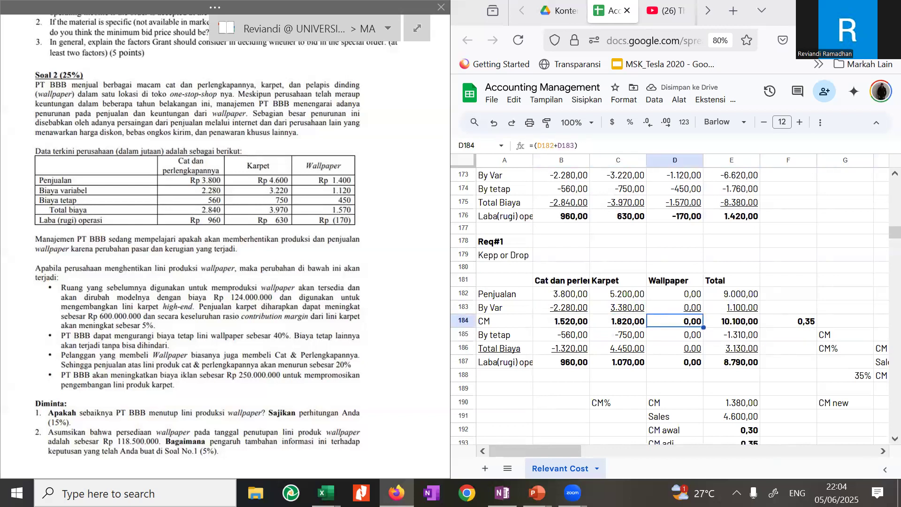
pyautogui.press('Left')
pyautogui.press('Up')
pyautogui.press('Up')
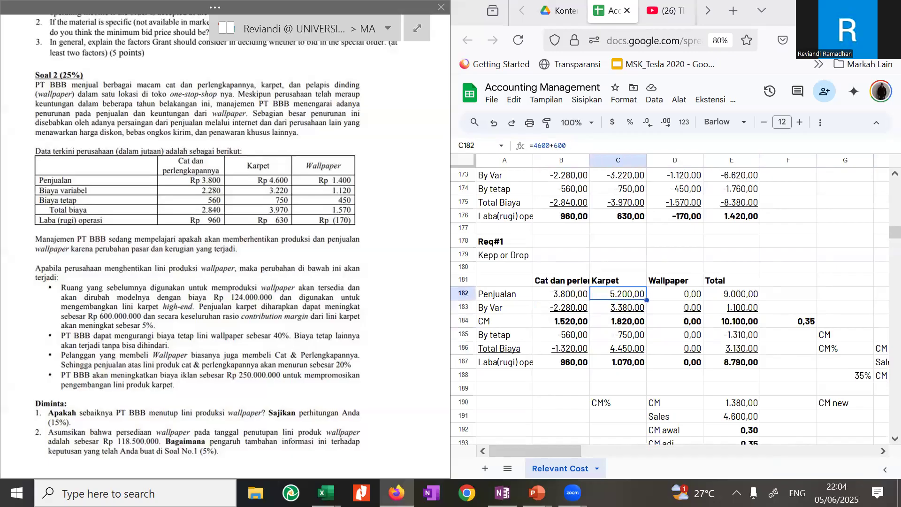
pyautogui.press('Down')
pyautogui.hotkey('shift', 'Up')
pyautogui.press('Up')
pyautogui.press('Down')
pyautogui.press('Down')
pyautogui.press('Right')
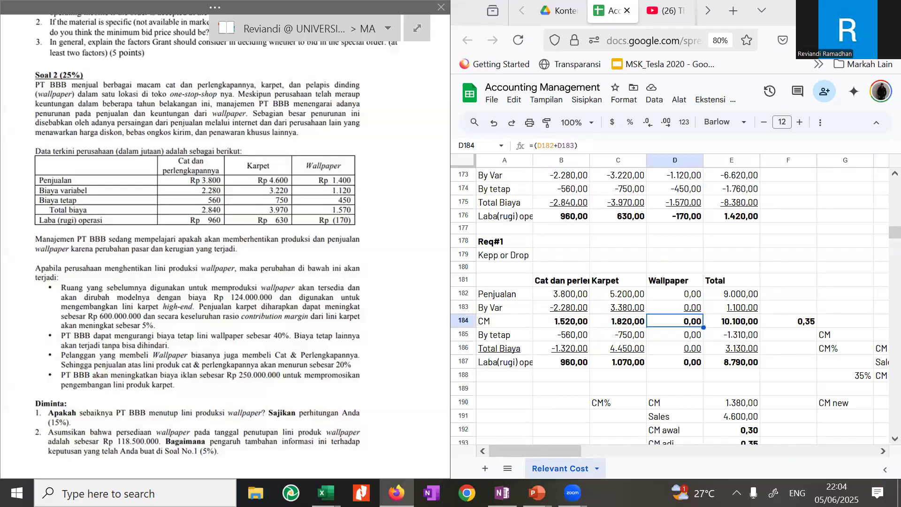
pyautogui.press('Left')
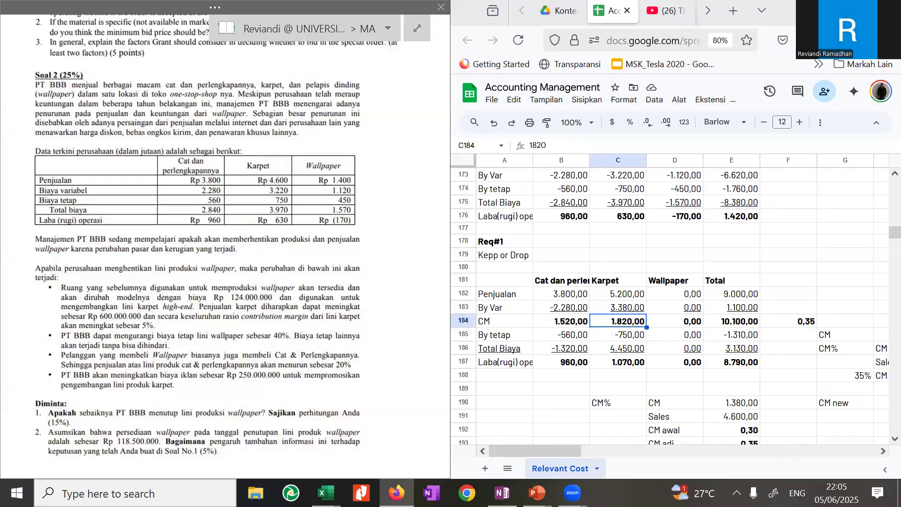
# - Underline the CM label in H186 to show it as the numerator of the CM% ratio
pyautogui.press('Right')
pyautogui.press('Right')
pyautogui.press('Right')
pyautogui.press('Right')
pyautogui.press('Right')
pyautogui.press('Down')
pyautogui.press('Down')
pyautogui.press('Left')
pyautogui.press('Right')
pyautogui.press('Right')
pyautogui.press('Left')
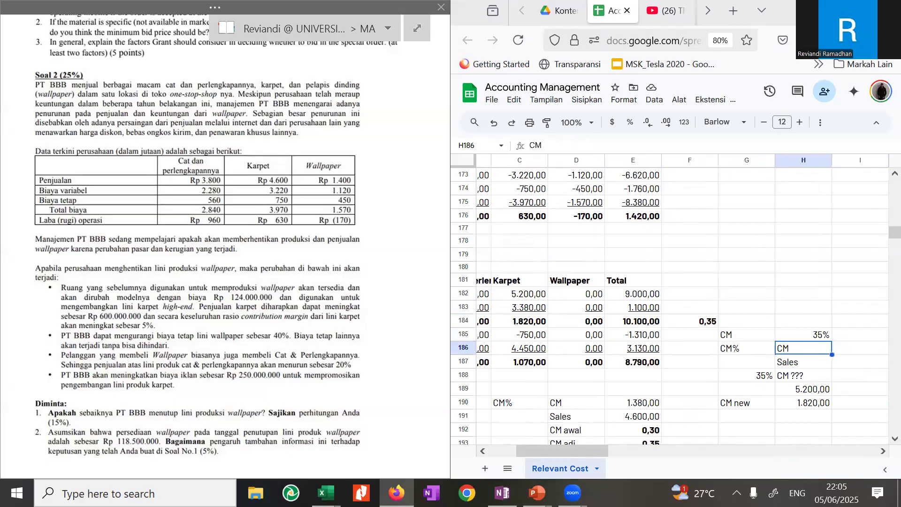
pyautogui.press('Left')
pyautogui.press('Right')
pyautogui.press('Left')
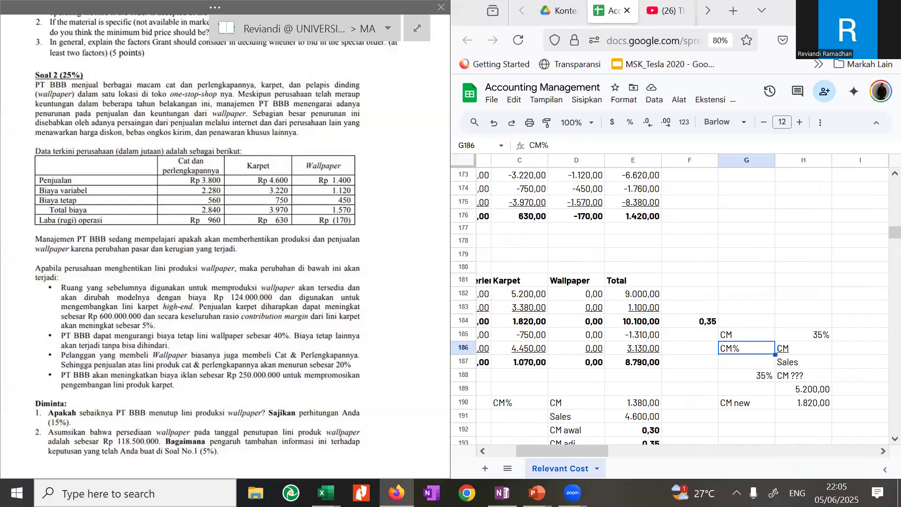
# - Change H186 to CM in Rupiah and H187 to Sales in Rupiah
pyautogui.press('Right')
pyautogui.write('CM in Rupiah')
pyautogui.press('Return')
pyautogui.press('F2')
pyautogui.write('in Rupiah')
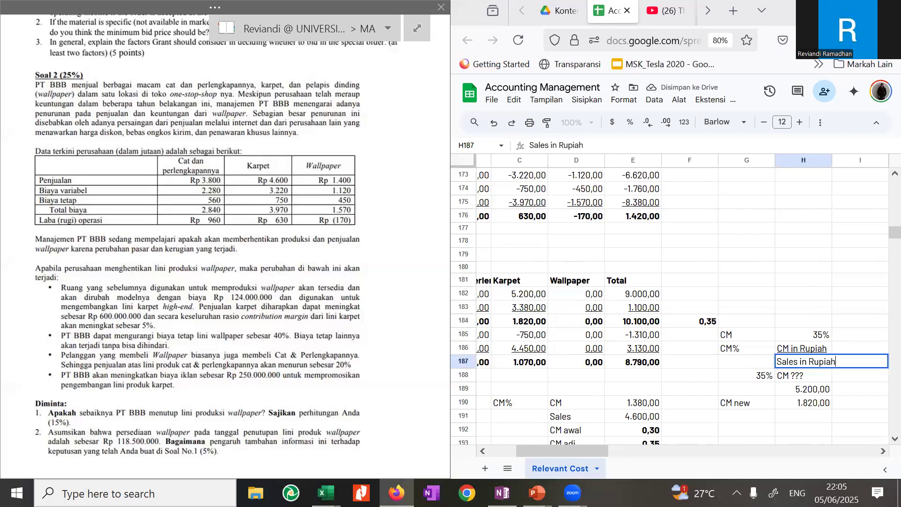
pyautogui.press('Return')
# - Move the CM label and its 35% value from row 185 up to G184:H184
pyautogui.press('Left')
pyautogui.press('Up')
pyautogui.press('Up')
pyautogui.press('Up')
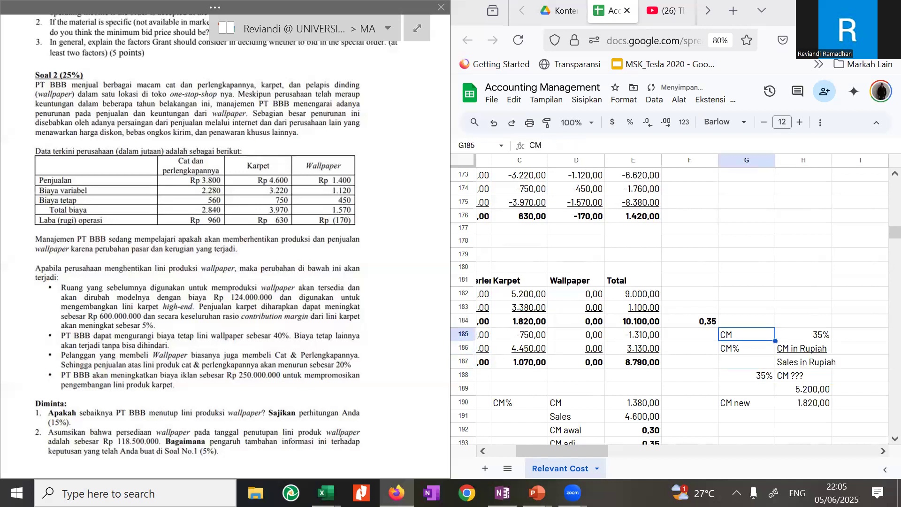
pyautogui.hotkey('shift', 'Right')
pyautogui.hotkey('shift', 'Right')
pyautogui.hotkey('ctrl', 'c')
pyautogui.press('Up')
pyautogui.press('Up')
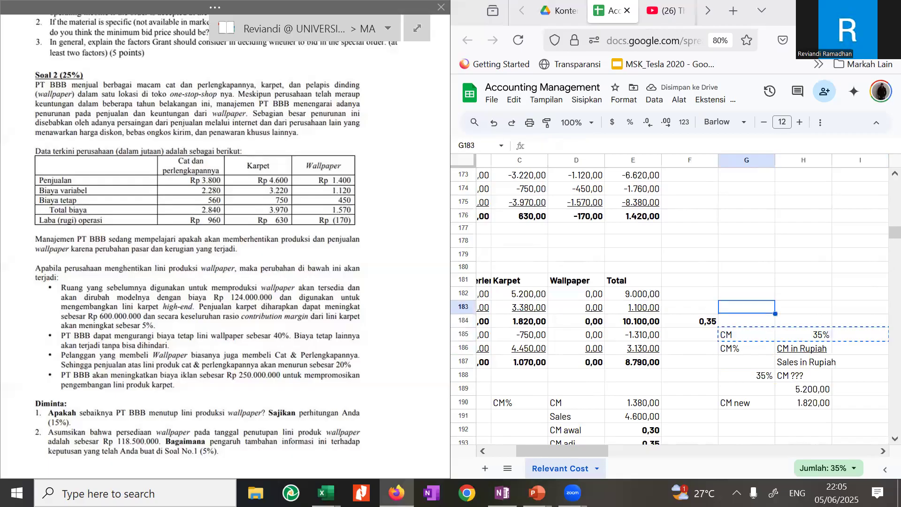
pyautogui.press('Down')
pyautogui.hotkey('ctrl', 'v')
pyautogui.press('Down')
pyautogui.press('Down')
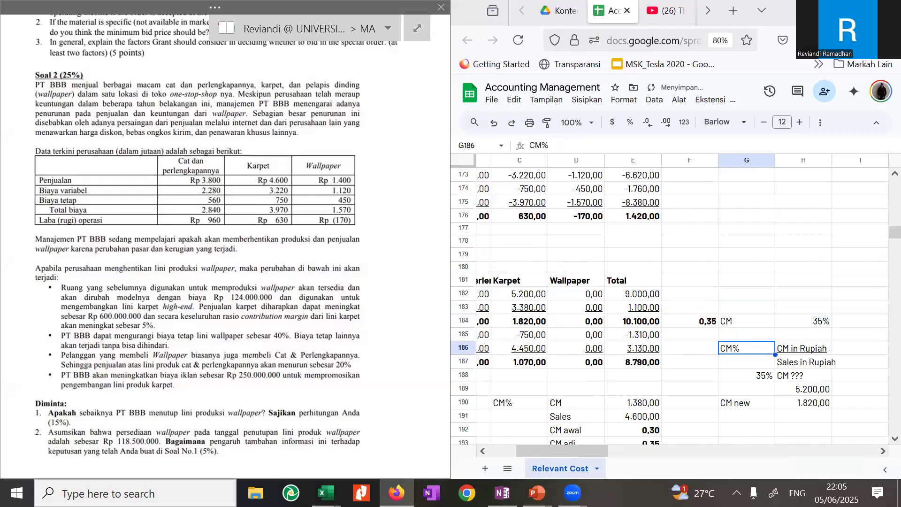
# - Review the CM% helper calculation in G186:H190, including the 35% ratio, sales and new CM
pyautogui.press('Down')
pyautogui.press('Down')
pyautogui.press('Up')
pyautogui.press('Up')
pyautogui.press('Right')
pyautogui.press('Left')
pyautogui.press('Right')
pyautogui.press('Down')
pyautogui.press('Down')
pyautogui.press('Down')
pyautogui.press('Down')
pyautogui.press('Up')
pyautogui.press('Up')
pyautogui.press('Up')
pyautogui.press('Down')
pyautogui.press('Down')
pyautogui.press('Left')
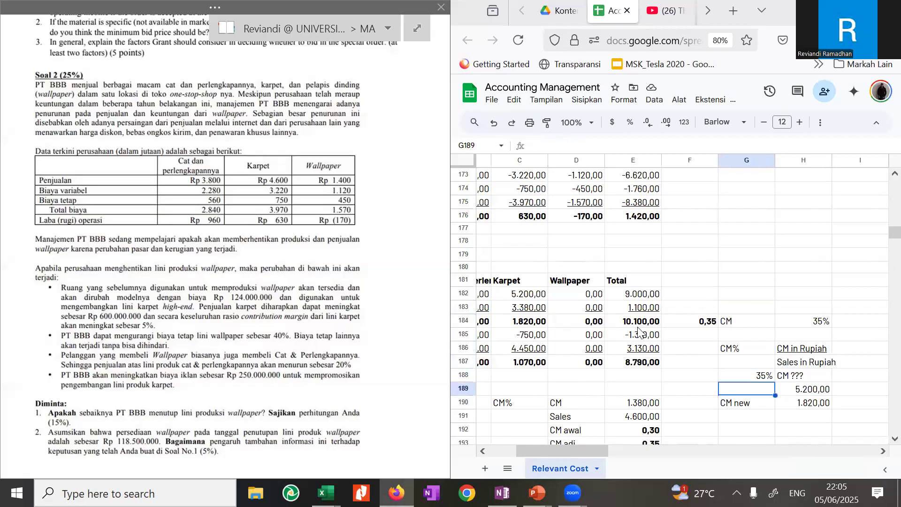
pyautogui.press('Up')
pyautogui.press('Left')
pyautogui.press('Left')
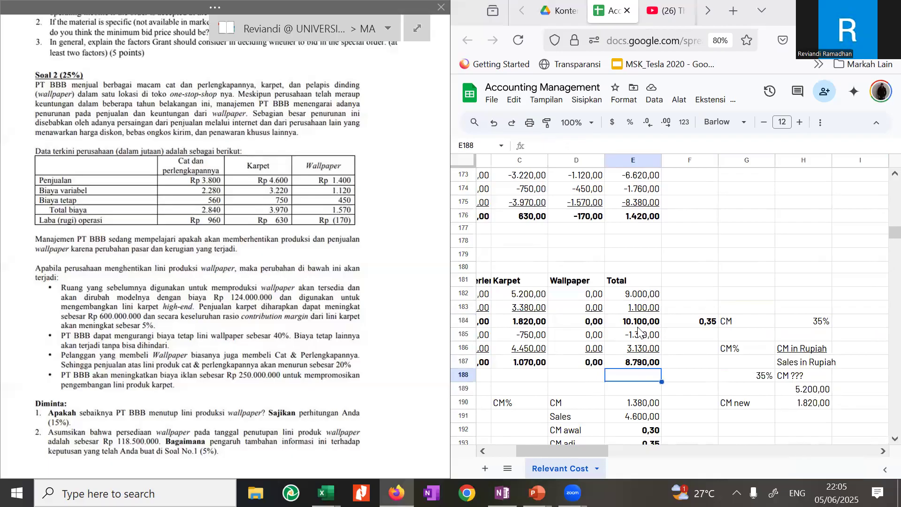
# - Check Karpet's new contribution margin in C184 against the CM% helper figures beside the table
pyautogui.press('Right')
pyautogui.press('Right')
pyautogui.press('Right')
pyautogui.press('Down')
pyautogui.press('Left')
pyautogui.press('Left')
pyautogui.press('Up')
pyautogui.press('Left')
pyautogui.press('Left')
pyautogui.press('Up')
pyautogui.press('Up')
pyautogui.press('Up')
pyautogui.press('Up')
pyautogui.press('Left')
pyautogui.press('Left')
pyautogui.press('Left')
pyautogui.press('Right')
pyautogui.press('Right')
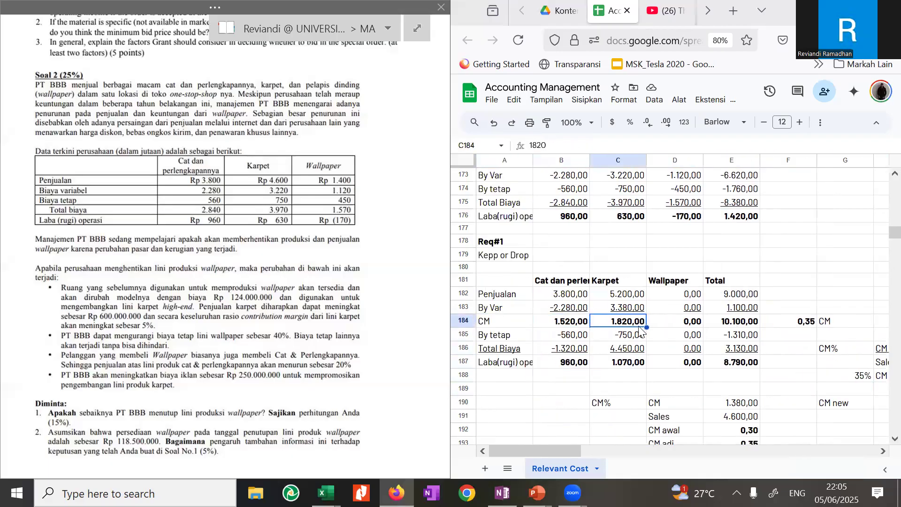
# - Set Wallpaper's remaining fixed cost in D185 to 60% of its original fixed cost with =60%*D174
pyautogui.press('Right')
pyautogui.press('Down')
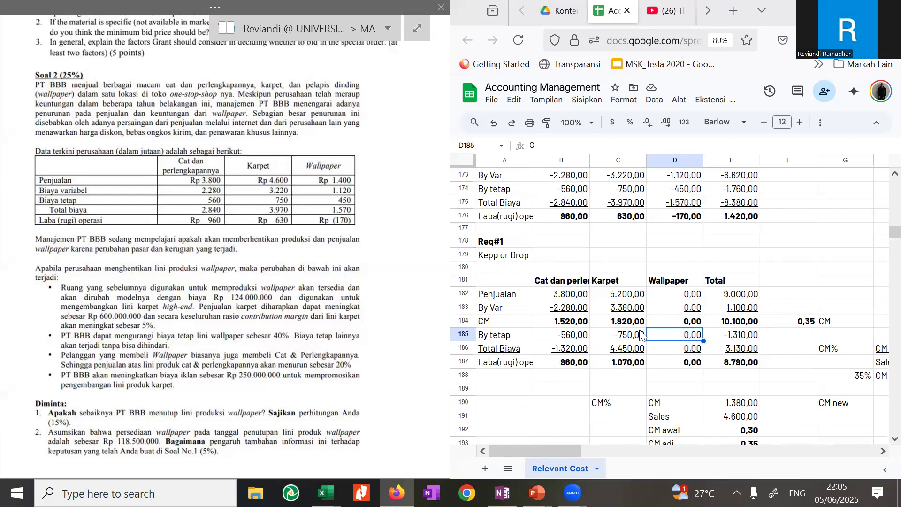
pyautogui.write('=')
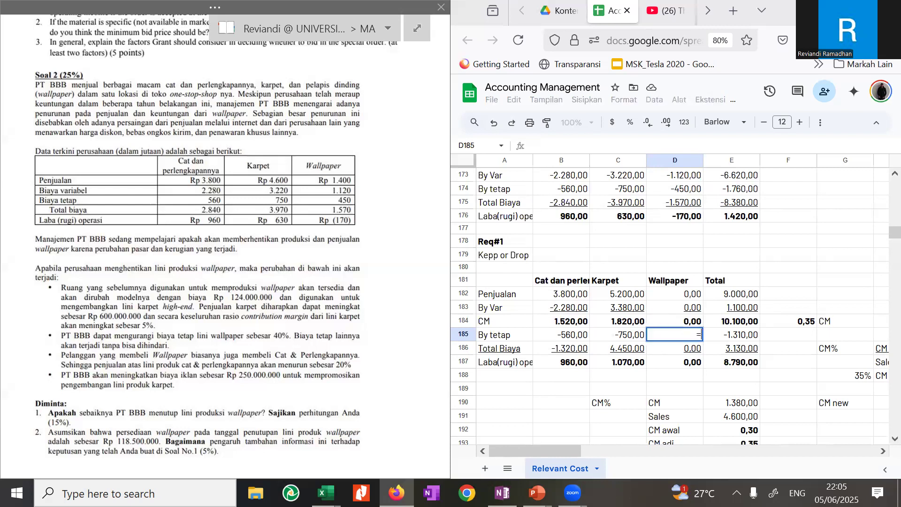
pyautogui.write('50%*')
pyautogui.press('BackSpace')
pyautogui.press('BackSpace')
pyautogui.press('BackSpace')
pyautogui.press('BackSpace')
pyautogui.write('60')
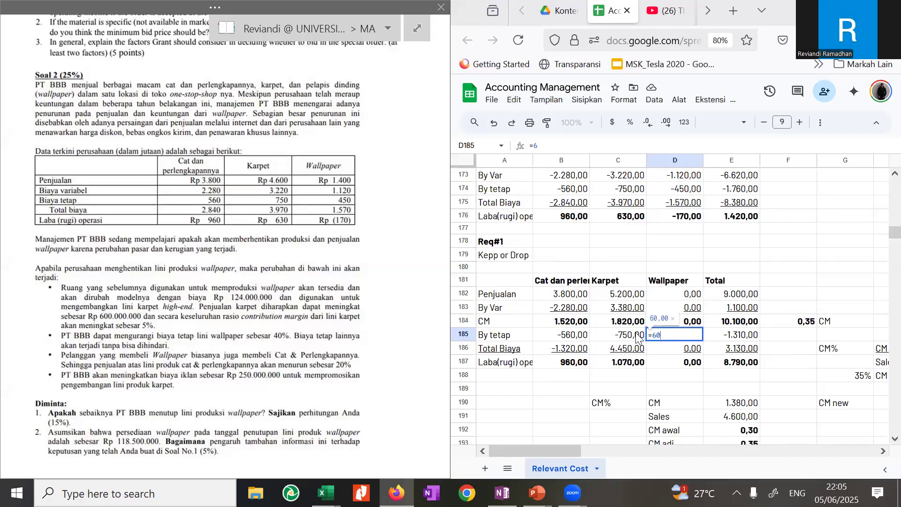
pyautogui.write('%*')
pyautogui.press('Up')
pyautogui.press('Up')
pyautogui.press('Up')
pyautogui.press('Up')
pyautogui.press('Up')
pyautogui.press('Up')
pyautogui.press('Up')
pyautogui.press('Up')
pyautogui.press('Up')
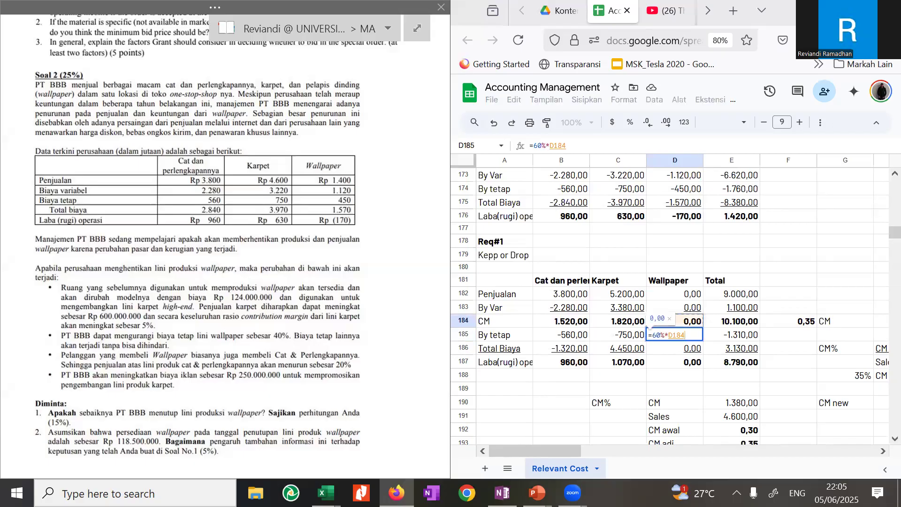
pyautogui.press('Up')
pyautogui.press('Up')
pyautogui.press('Return')
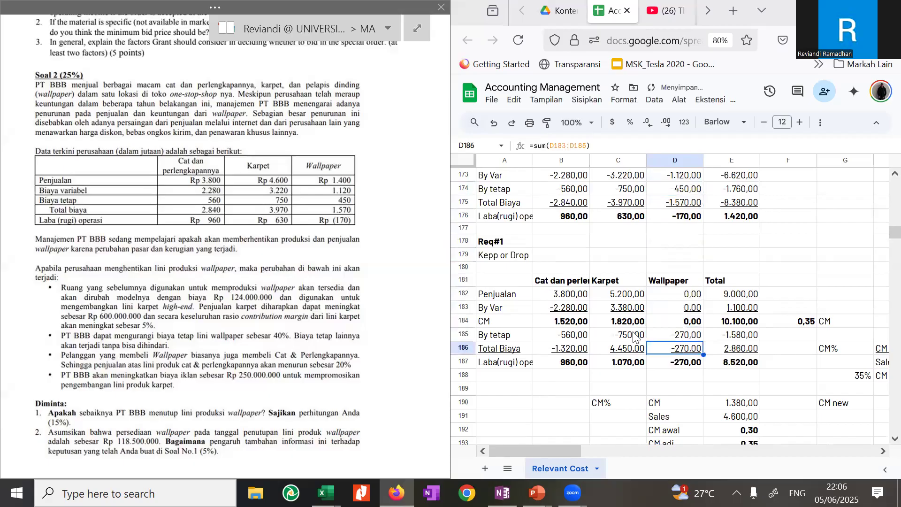
# - Add the 124 remodelling cost to Wallpaper's fixed cost in D185, making the formula =(60%*D174)+124
pyautogui.press('Up')
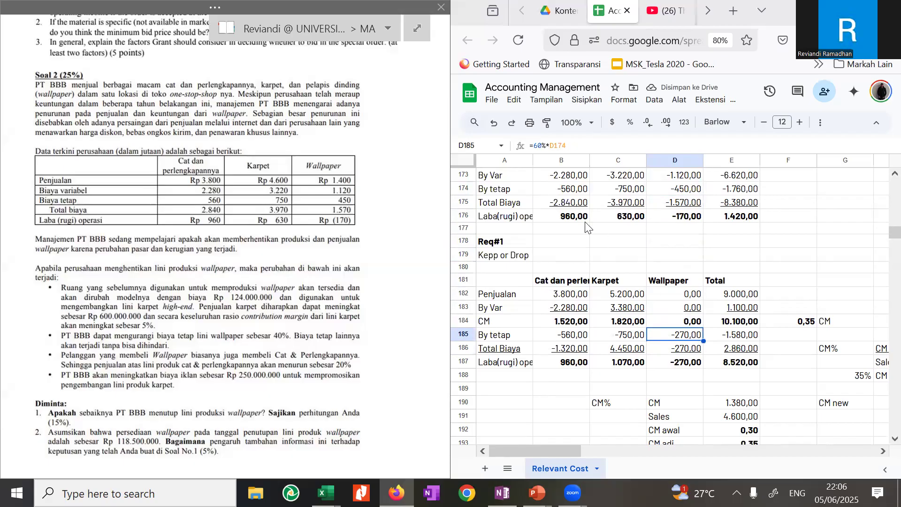
pyautogui.click(535, 149)
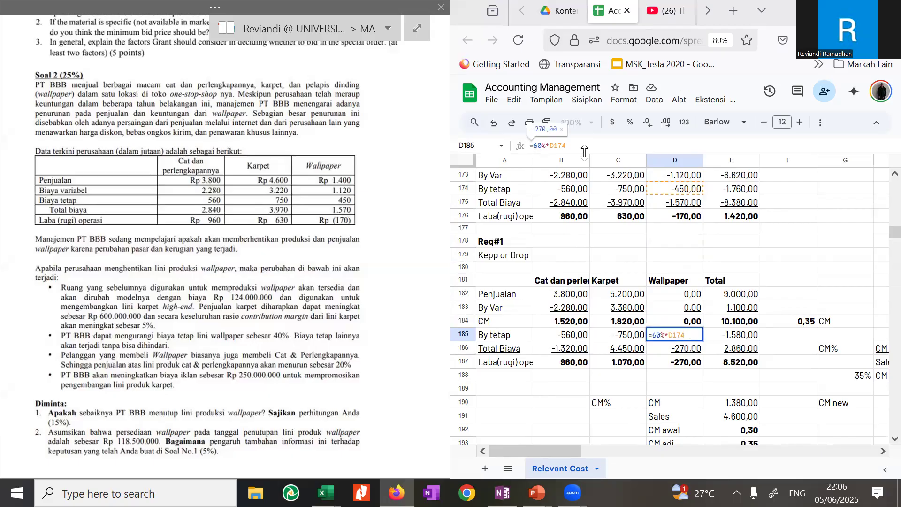
pyautogui.write('(')
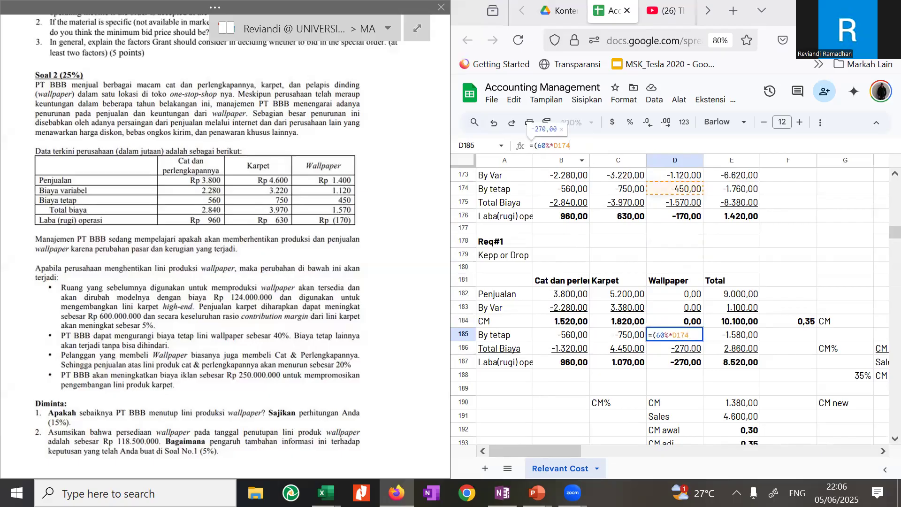
pyautogui.write(')+')
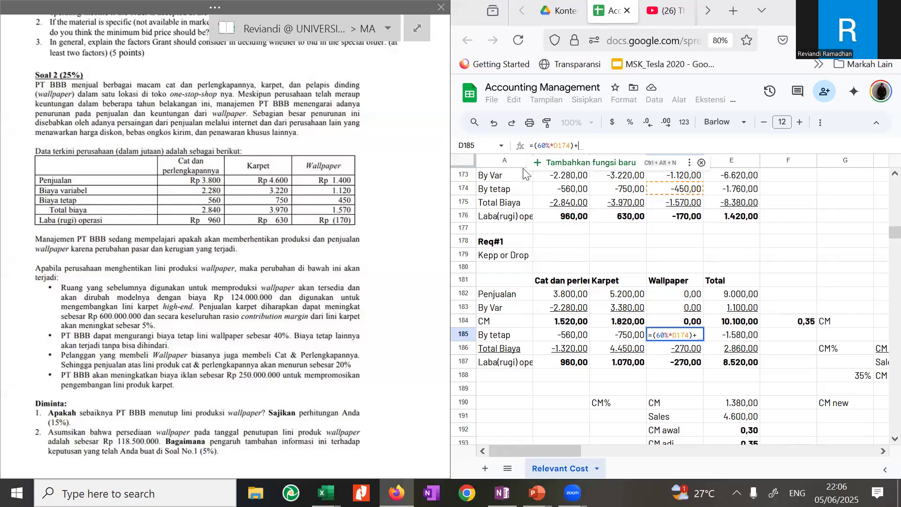
pyautogui.write('124')
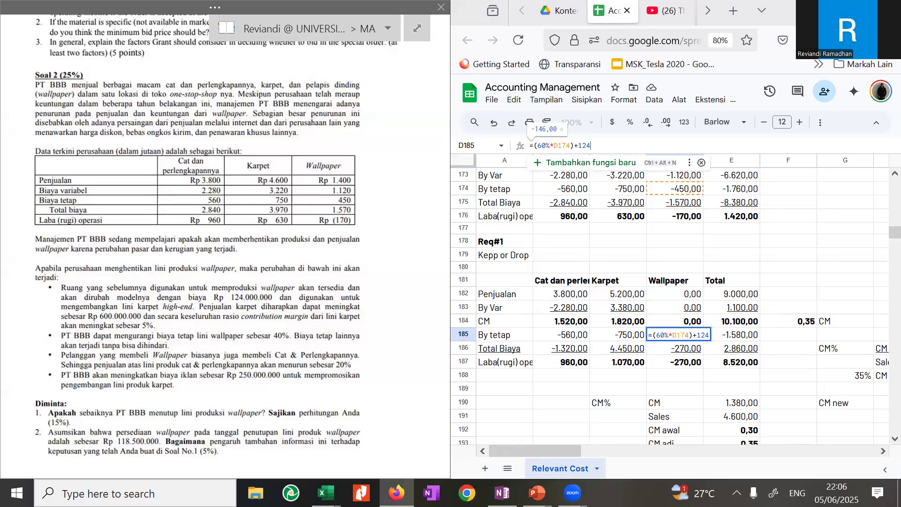
pyautogui.press('Return')
pyautogui.press('Up')
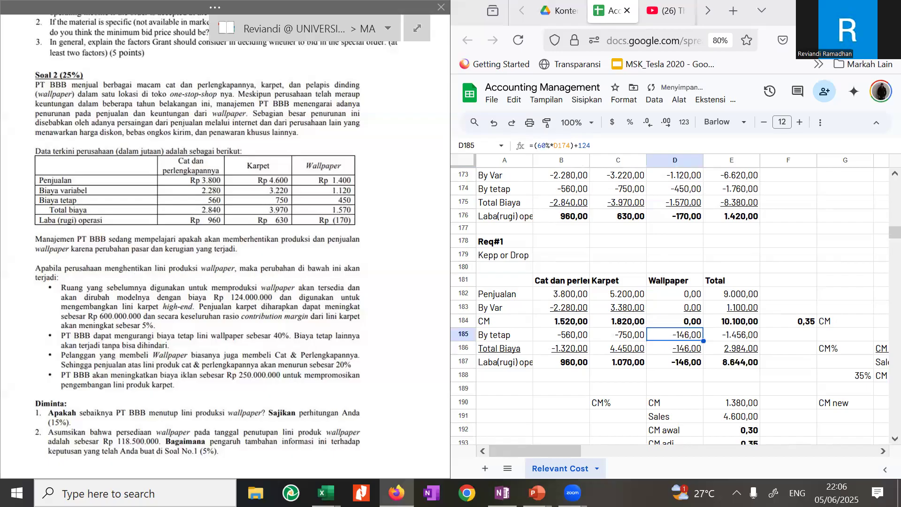
# - Change the sign of the remodelling cost in D185 so the formula is =(60%*D174)-124
pyautogui.click(574, 147)
pyautogui.moveTo(574, 147); pyautogui.dragTo(580, 151)
pyautogui.write('-')
pyautogui.press('Return')
pyautogui.press('Up')
# - Reduce the paint line's sales in B182 to 80% of 3800 with =80%*3800
pyautogui.press('Left')
pyautogui.press('Left')
pyautogui.press('Left')
pyautogui.press('Up')
pyautogui.press('Up')
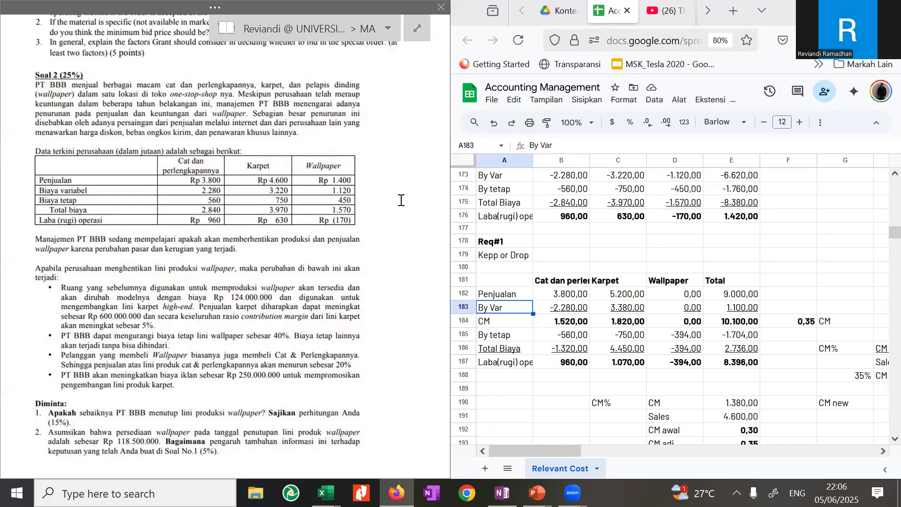
pyautogui.click(560, 296)
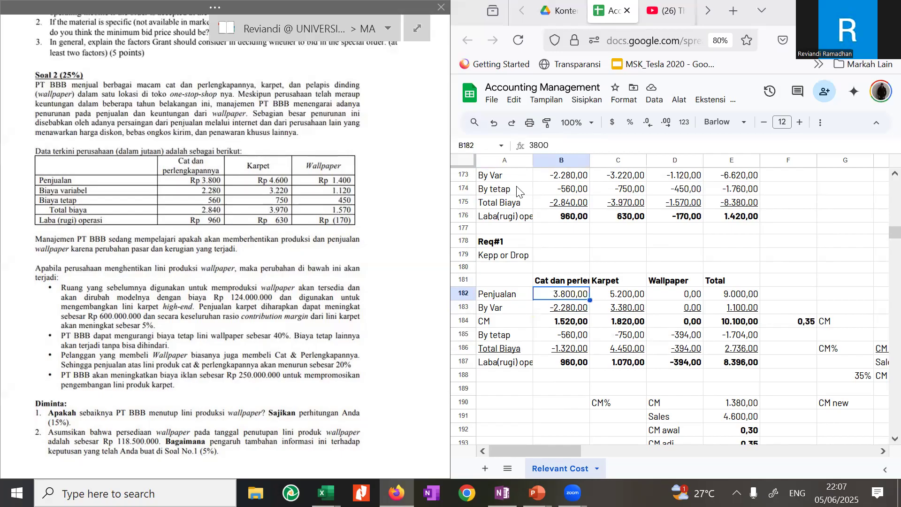
pyautogui.click(533, 146)
pyautogui.write('=')
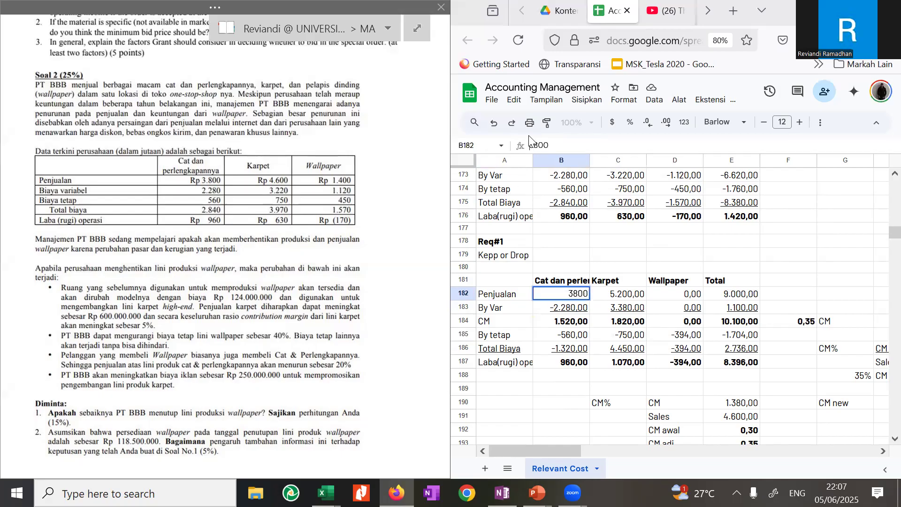
pyautogui.write('80%*')
pyautogui.press('Return')
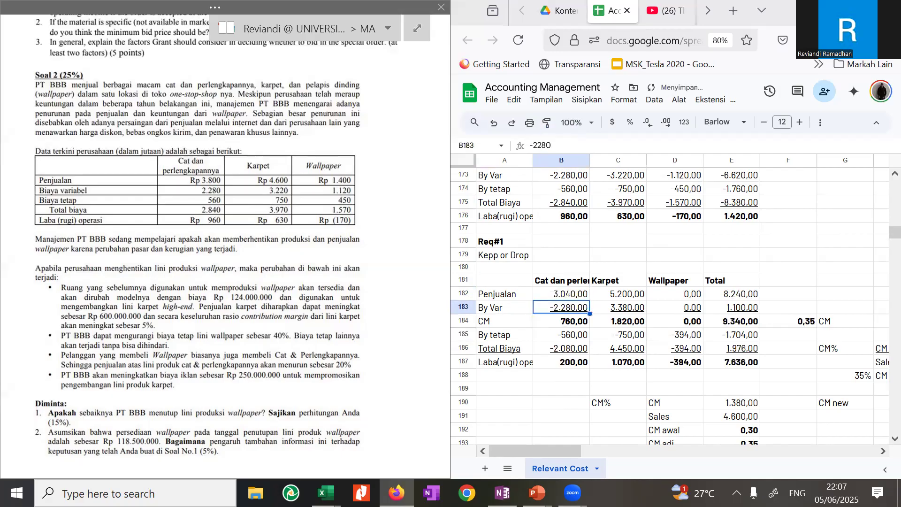
# - Reduce the paint line's variable cost in B183 to 80% with =80%*-2280
pyautogui.click(598, 145)
pyautogui.press('Home')
pyautogui.write('=80%')
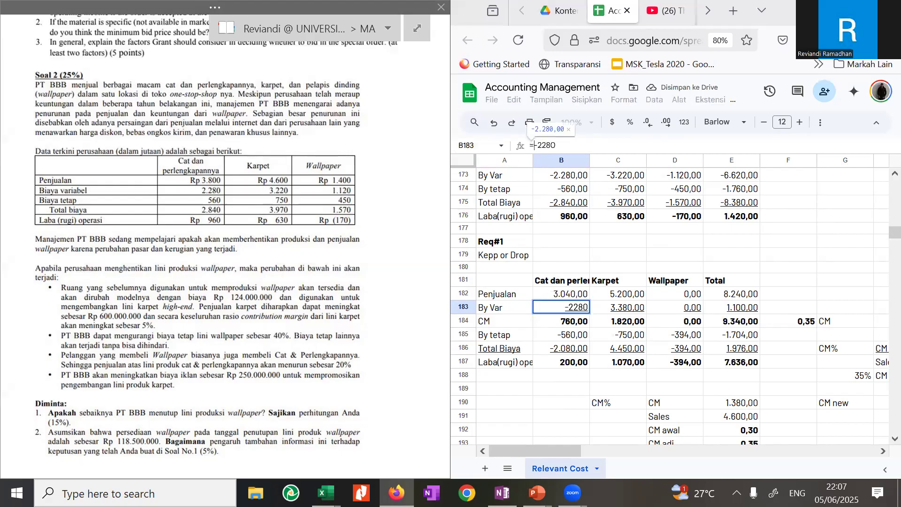
pyautogui.write('*')
pyautogui.press('Return')
pyautogui.press('Up')
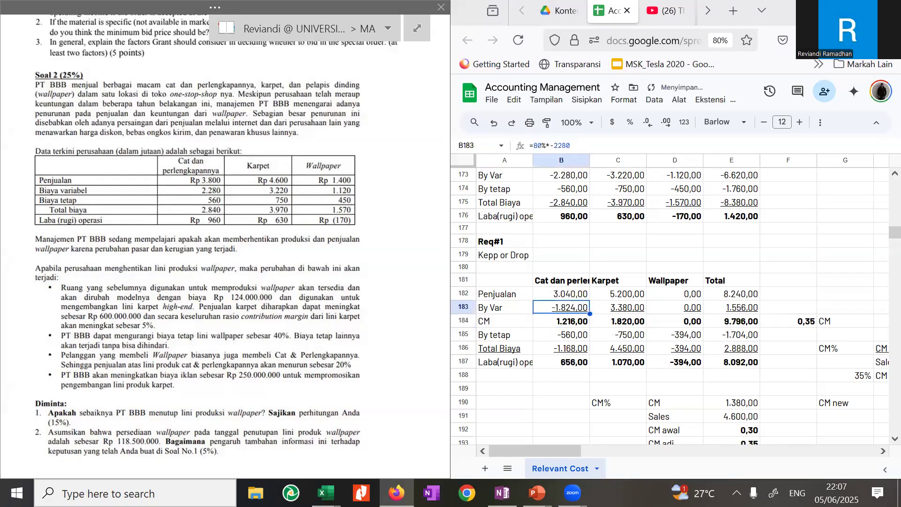
# - Add the 250 advertising cost to Wallpaper's fixed cost in D185, making the formula =(60%*D174)-124-250
pyautogui.press('Up')
pyautogui.press('Up')
pyautogui.press('Down')
pyautogui.press('Down')
pyautogui.press('Down')
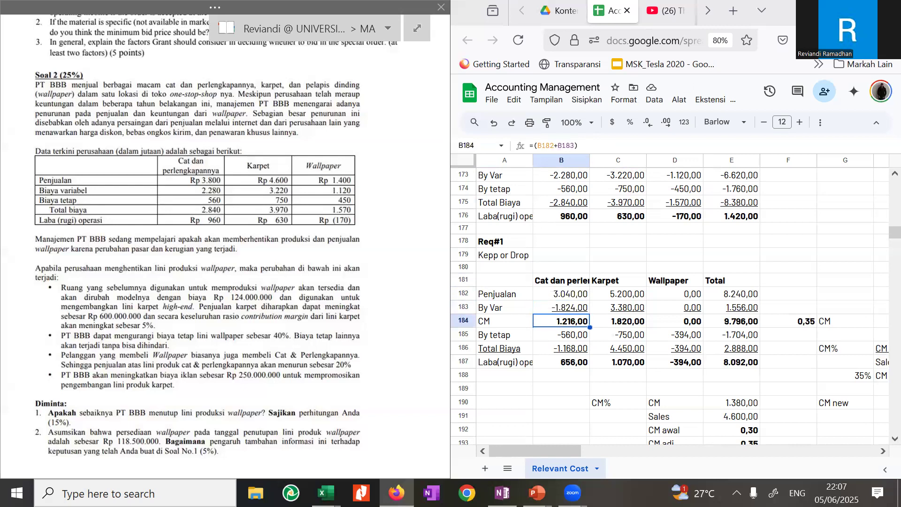
pyautogui.press('Right')
pyautogui.press('Right')
pyautogui.press('Down')
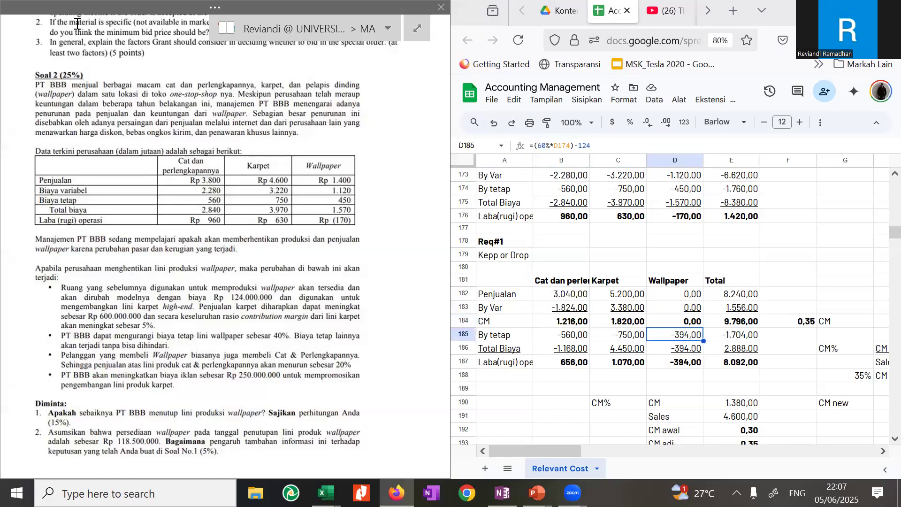
pyautogui.click(623, 143)
pyautogui.write('-250')
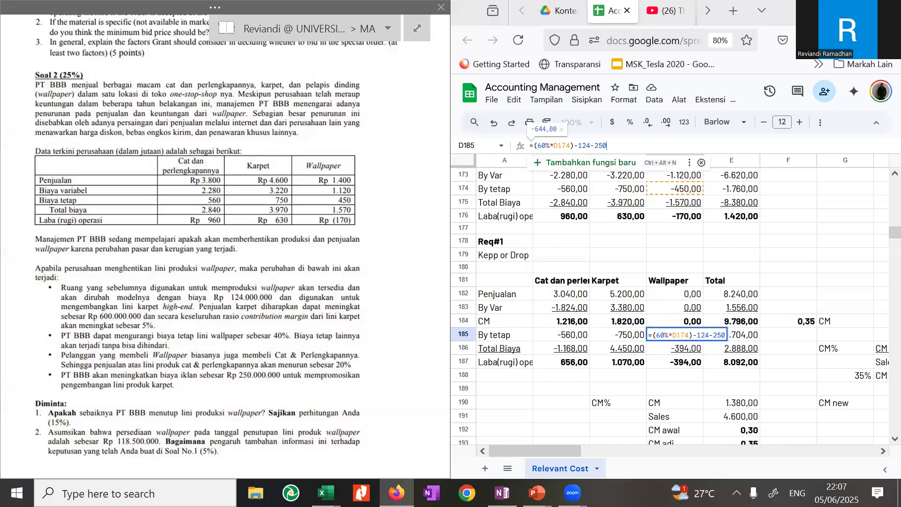
pyautogui.press('Return')
pyautogui.press('Up')
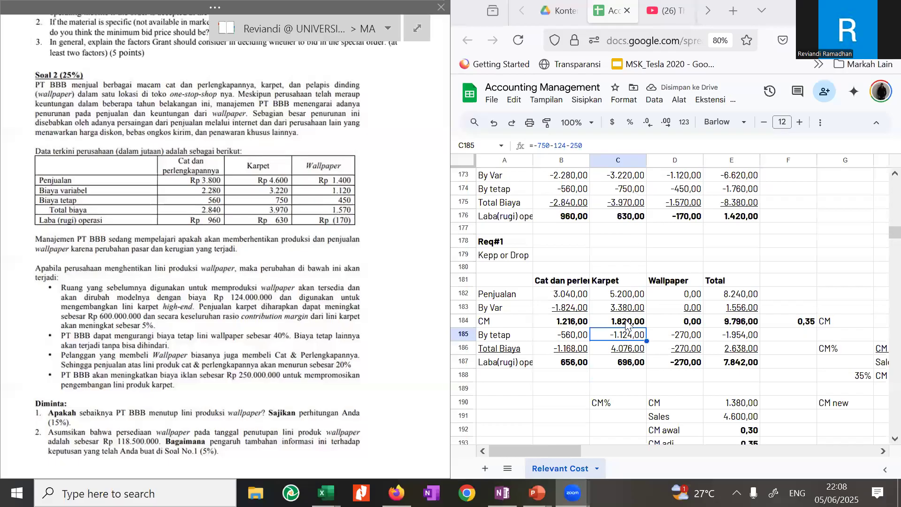
# - Compare the fixed cost formulas for Karpet, Wallpaper and Total in row 185 with the case's cost changes
pyautogui.click(635, 310)
pyautogui.click(627, 334)
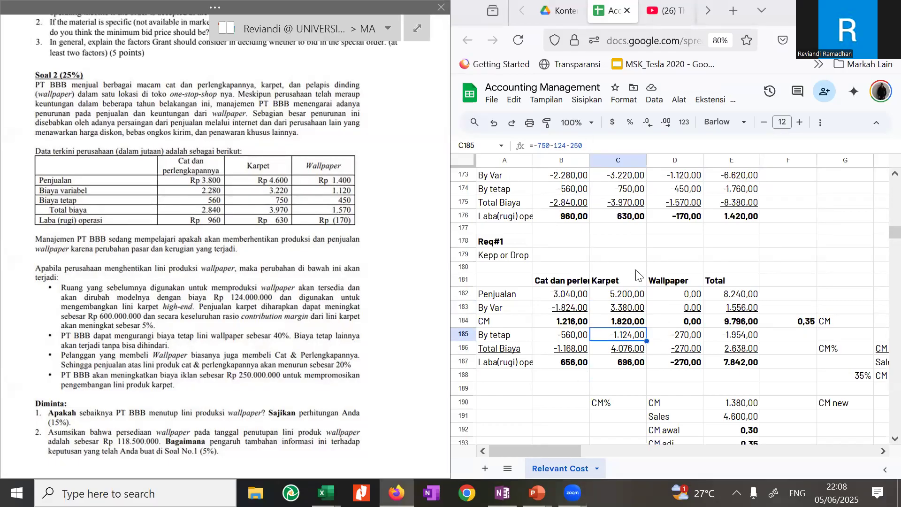
pyautogui.click(683, 337)
pyautogui.click(241, 297)
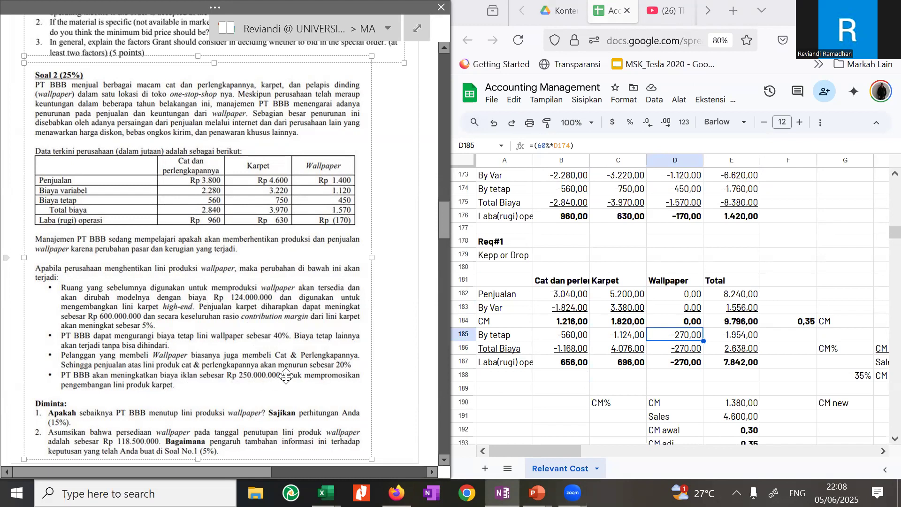
pyautogui.click(630, 335)
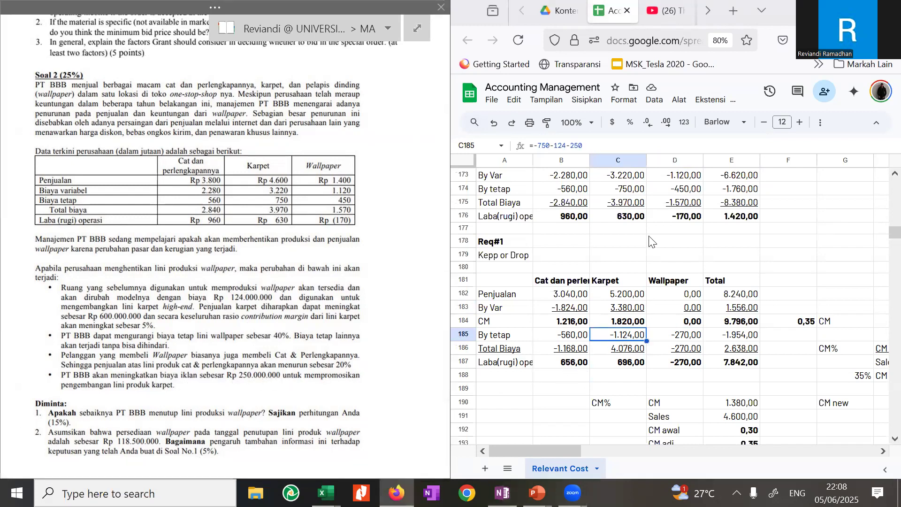
pyautogui.click(627, 383)
pyautogui.click(638, 334)
pyautogui.click(723, 341)
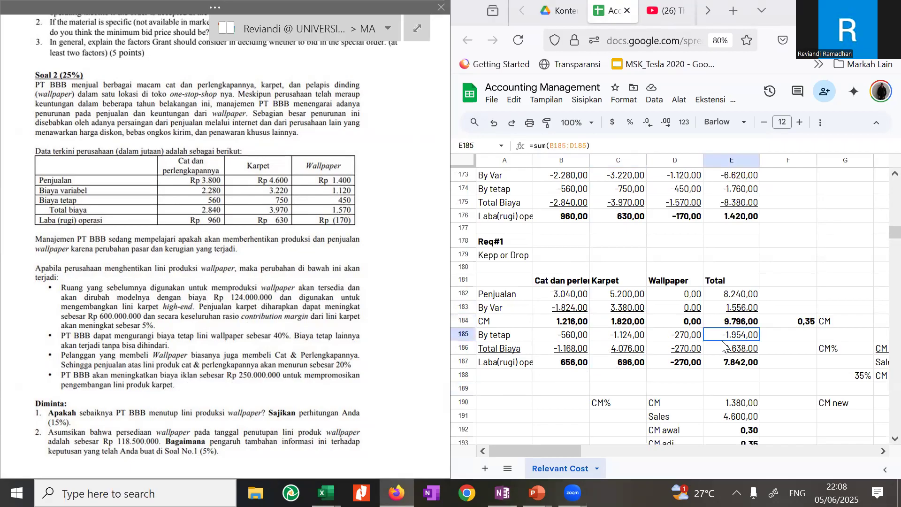
# - Copy Wallpaper's operating profit formula from D187 into the Total column's E187
pyautogui.click(717, 311)
pyautogui.click(695, 363)
pyautogui.hotkey('ctrl', 'c')
pyautogui.click(736, 363)
pyautogui.hotkey('ctrl', 'v')
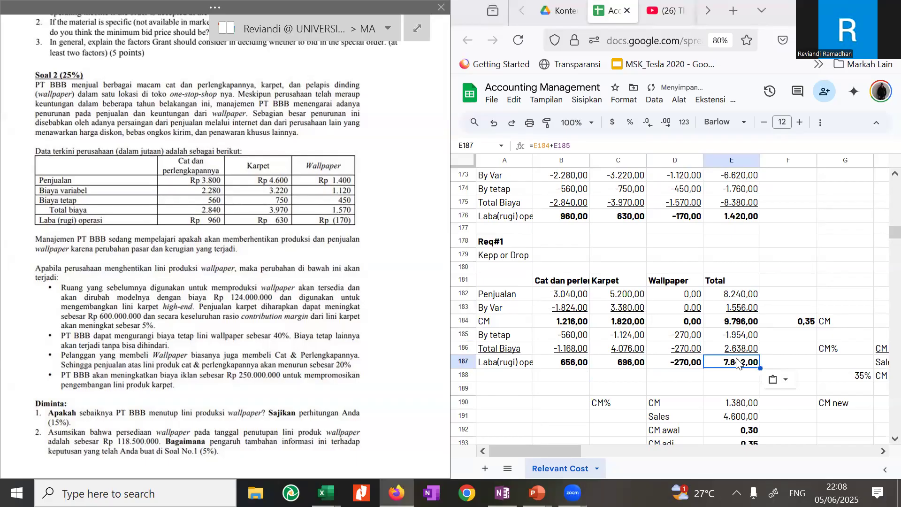
# - Replace the total operating profit formula in E187 with the sum of the three product lines, B187:D187
pyautogui.press('Left')
pyautogui.press('Left')
pyautogui.press('Right')
pyautogui.press('Right')
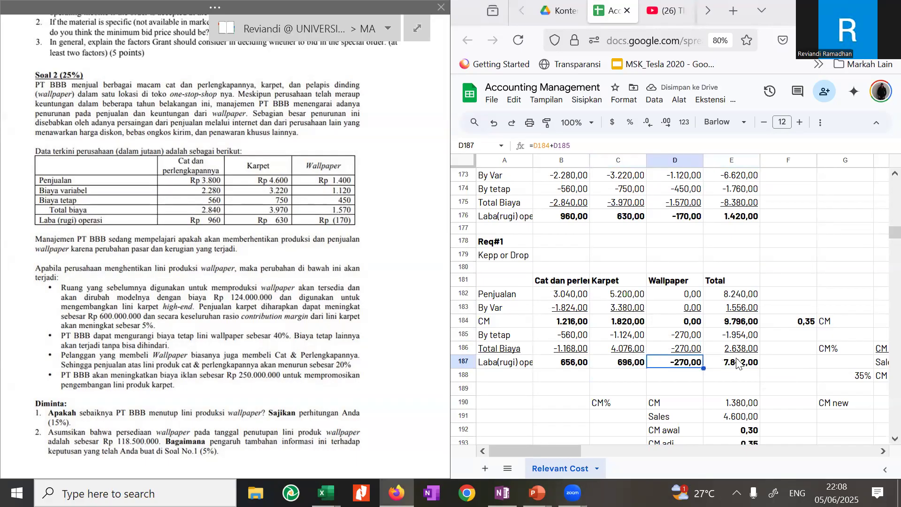
pyautogui.write('=sum(')
pyautogui.press('Left')
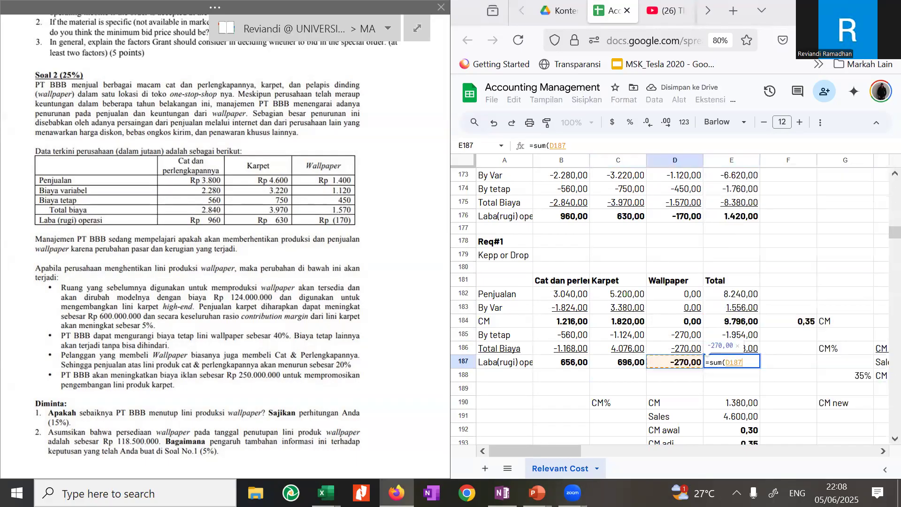
pyautogui.hotkey('shift', 'Left')
pyautogui.hotkey('shift', 'Left')
pyautogui.press('Return')
# - Examine the Total column formulas in E183:E187 to trace how variable cost, CM and fixed cost feed the profit
pyautogui.press('Up')
pyautogui.press('Up')
pyautogui.press('Up')
pyautogui.press('Down')
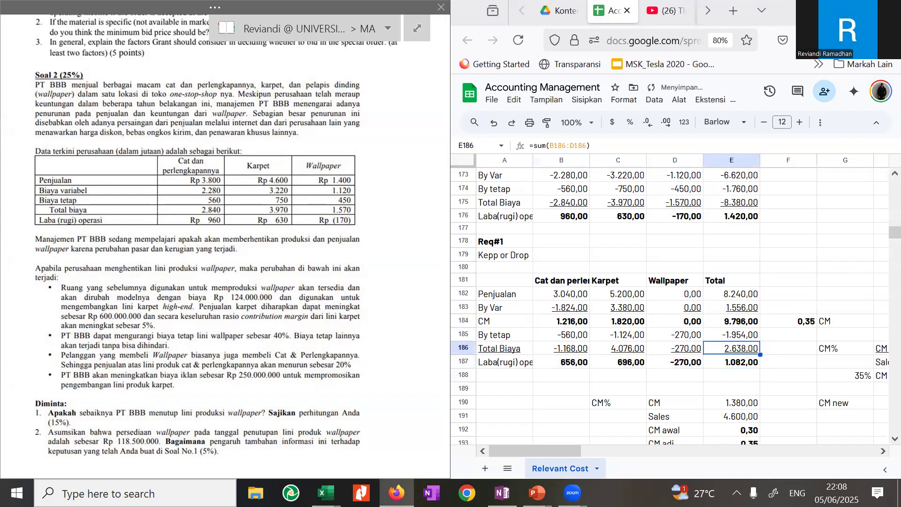
pyautogui.press('Up')
pyautogui.press('Down')
pyautogui.press('Up')
pyautogui.press('Up')
pyautogui.hotkey('shift', 'Down')
pyautogui.hotkey('shift', 'Down')
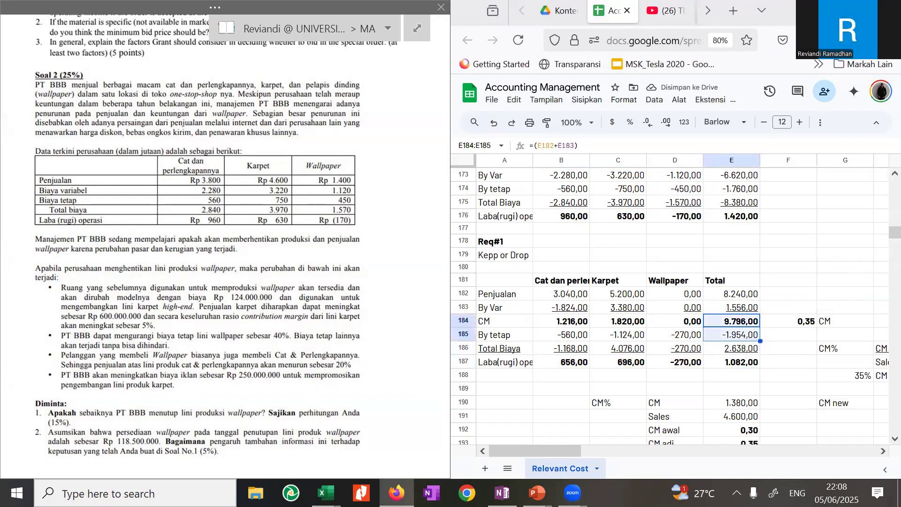
pyautogui.press('Down')
pyautogui.press('Down')
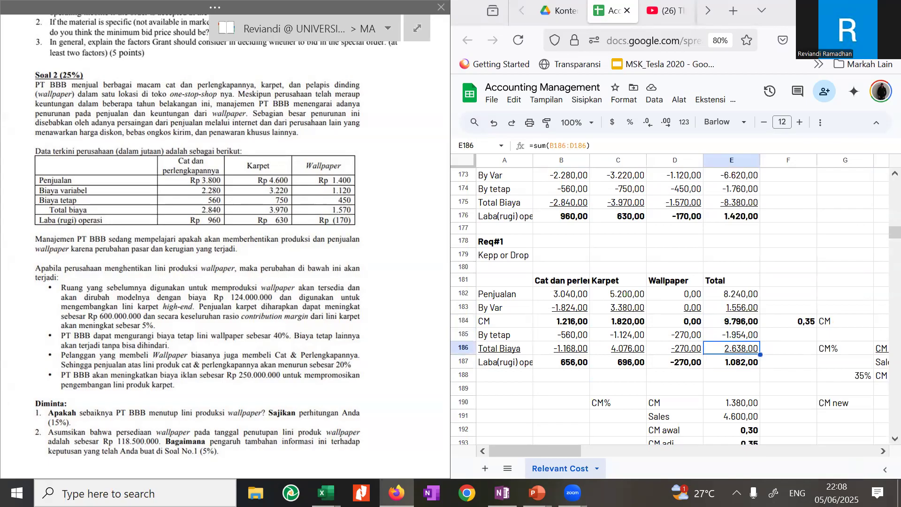
pyautogui.press('Down')
pyautogui.press('Up')
pyautogui.press('Up')
pyautogui.press('Up')
pyautogui.press('Up')
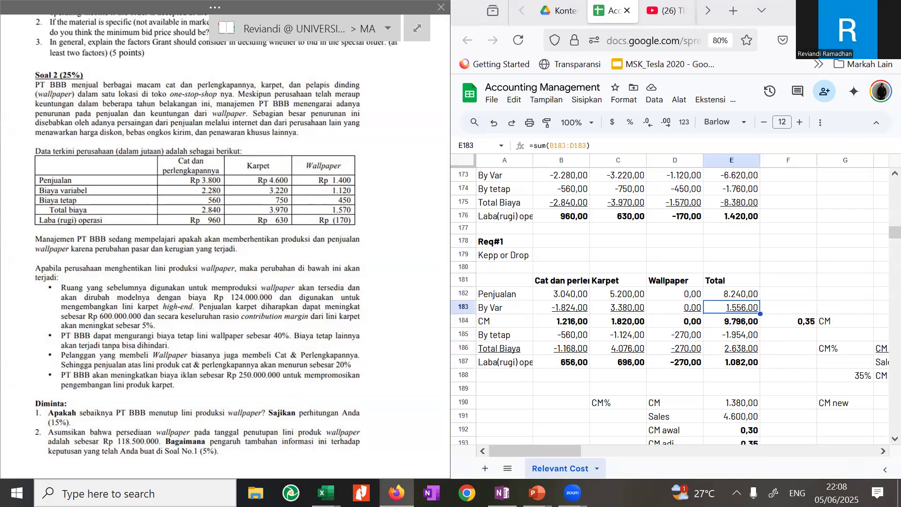
# - Change Karpet's variable cost formula in C183 to =(C182-C184)*-1 so the cost carries a negative sign
pyautogui.press('Left')
pyautogui.press('Left')
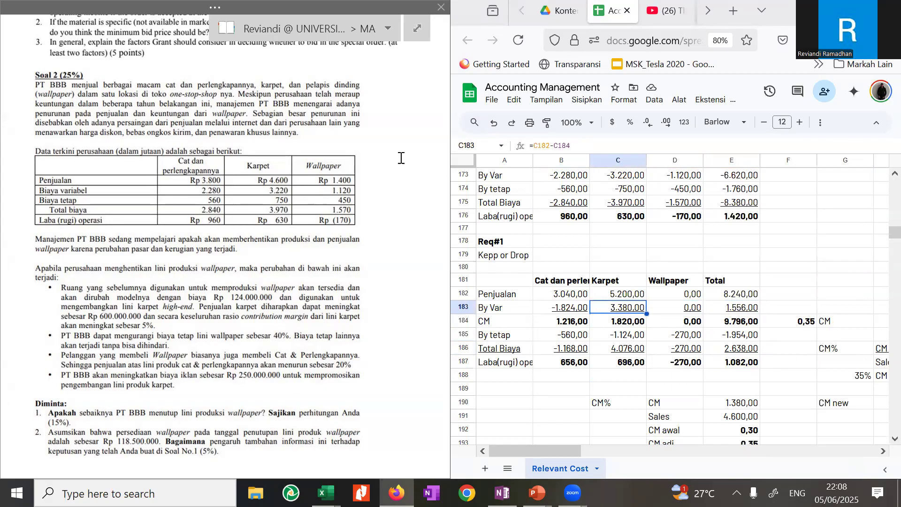
pyautogui.press('F2')
pyautogui.write('(')
pyautogui.press('End')
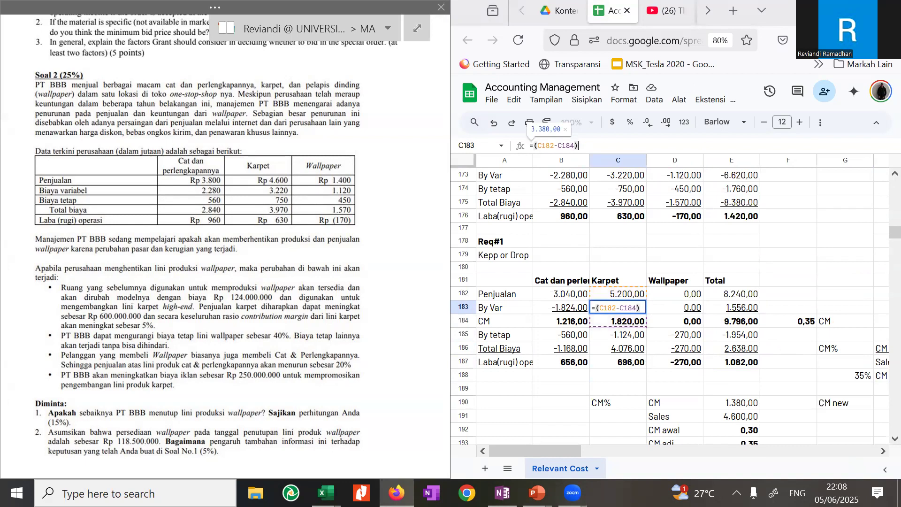
pyautogui.write(')*-1')
pyautogui.press('Return')
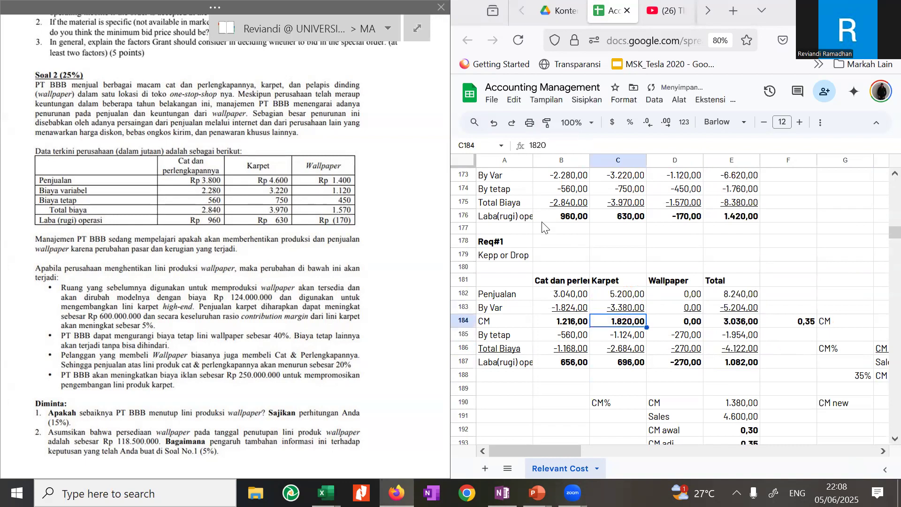
# - Check the Total column's CM, fixed cost and total cost cells in E184:E186 against the operating profit below them
pyautogui.press('Right')
pyautogui.press('Right')
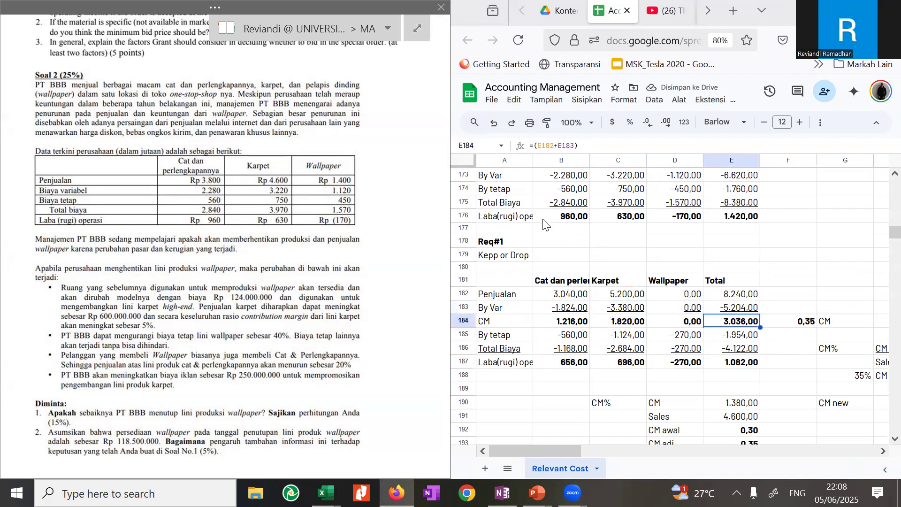
pyautogui.press('Down')
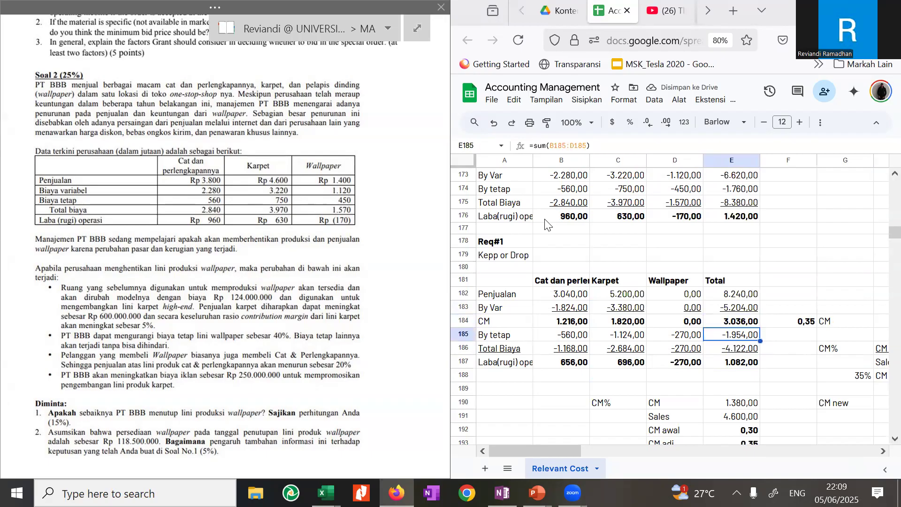
pyautogui.press('Up')
pyautogui.hotkey('shift', 'Down')
pyautogui.hotkey('shift', 'Down')
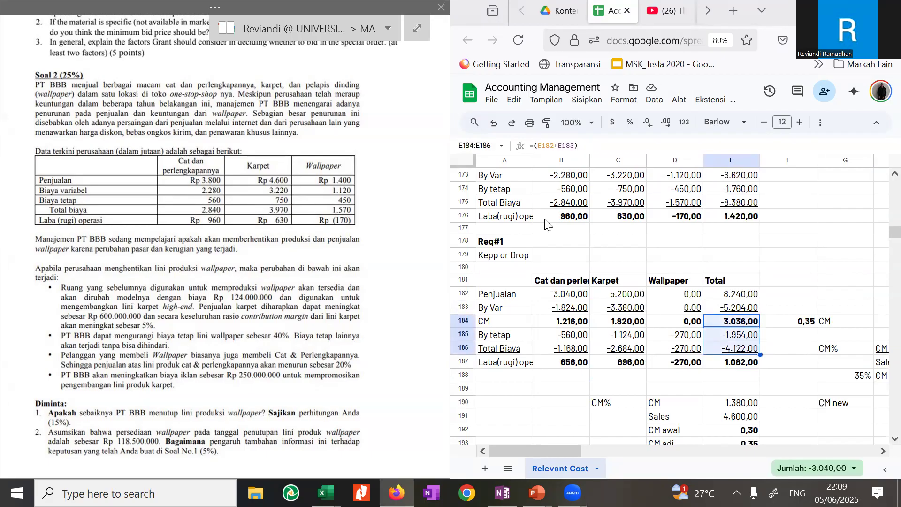
pyautogui.press('Down')
pyautogui.press('Down')
pyautogui.press('Up')
pyautogui.press('Up')
pyautogui.press('Down')
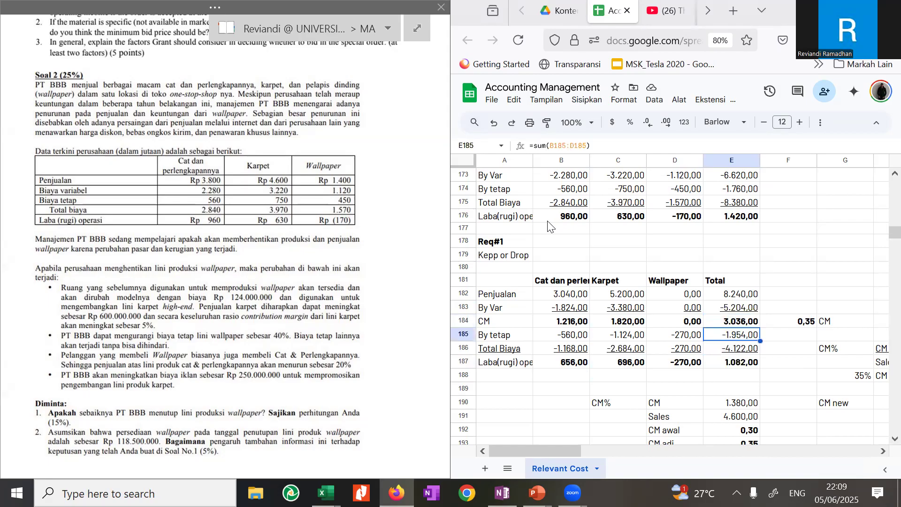
# - Check the sum of the three product lines' fixed costs in B185:D185 against the total in E185
pyautogui.press('Left')
pyautogui.press('Left')
pyautogui.press('Left')
pyautogui.hotkey('shift', 'Right')
pyautogui.hotkey('shift', 'Right')
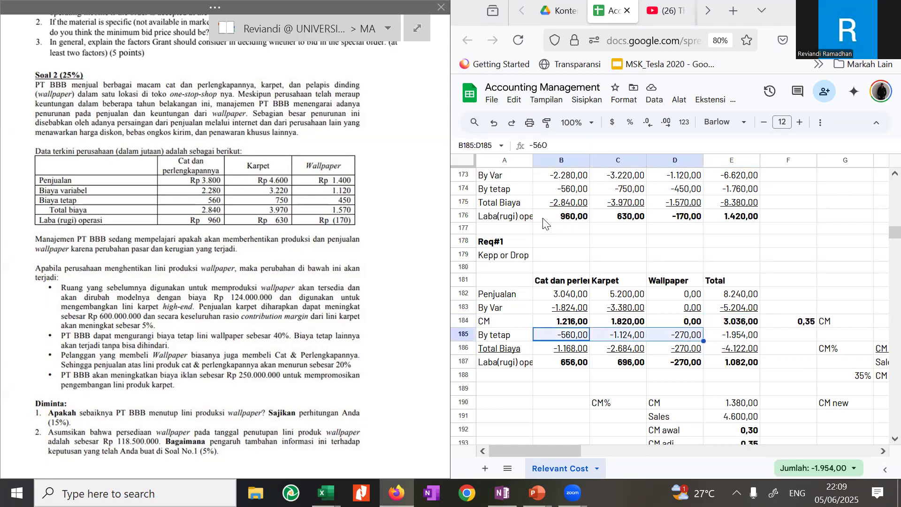
pyautogui.press('Right')
pyautogui.press('Right')
pyautogui.press('Right')
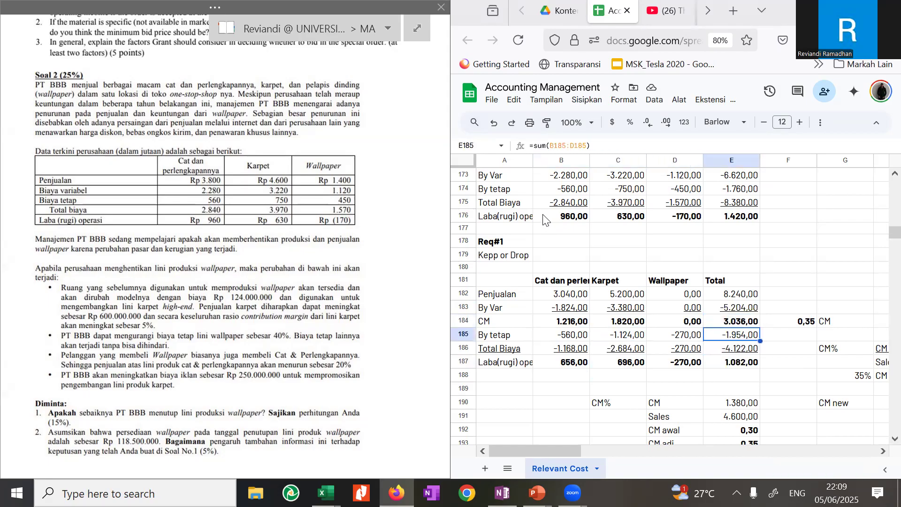
# - Check the sum of the total costs in B186:D186 against the Total column, and review the Cat line's profit formula in B187
pyautogui.press('Down')
pyautogui.press('Left')
pyautogui.press('Left')
pyautogui.press('Left')
pyautogui.hotkey('shift', 'Right')
pyautogui.hotkey('shift', 'Right')
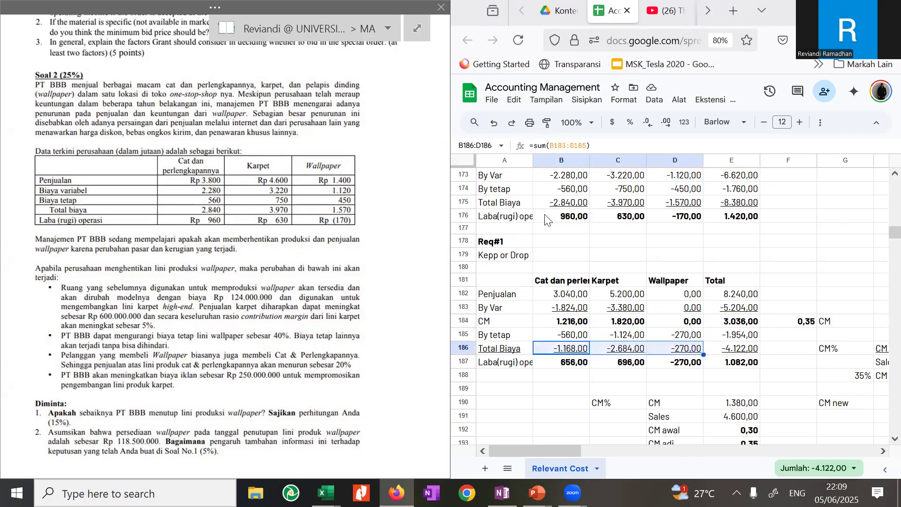
pyautogui.press('Down')
pyautogui.press('Up')
pyautogui.press('Up')
pyautogui.press('Down')
pyautogui.press('Down')
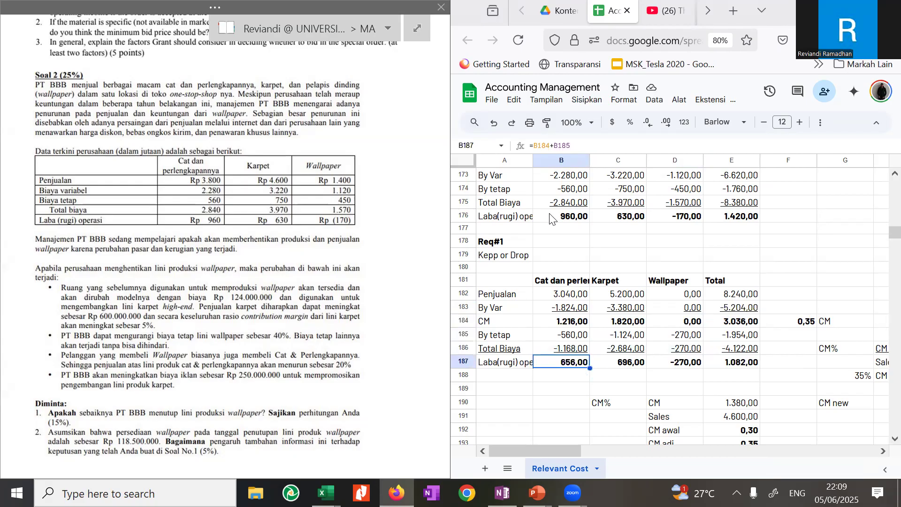
# - Recheck the Total column range E184:E186 and its fixed cost formula in E185 to verify the operating profit
pyautogui.press('Right')
pyautogui.press('Right')
pyautogui.press('Up')
pyautogui.press('Up')
pyautogui.press('Right')
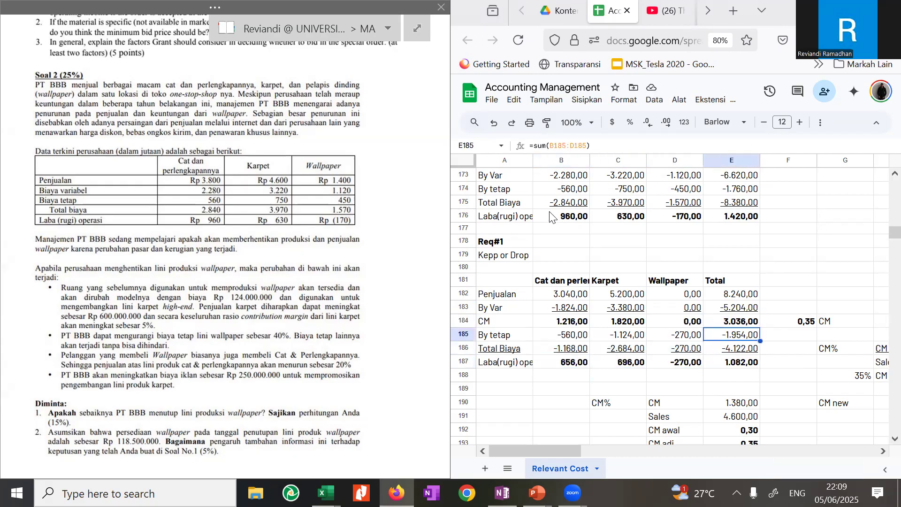
pyautogui.hotkey('shift', 'Down')
pyautogui.press('Up')
pyautogui.hotkey('shift', 'Down')
pyautogui.hotkey('shift', 'Down')
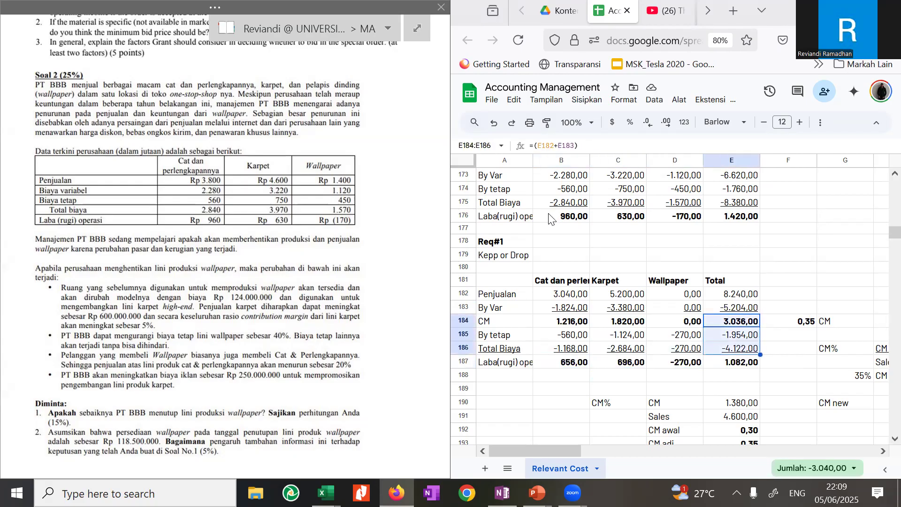
pyautogui.press('Down')
pyautogui.press('Down')
pyautogui.press('Up')
pyautogui.press('Up')
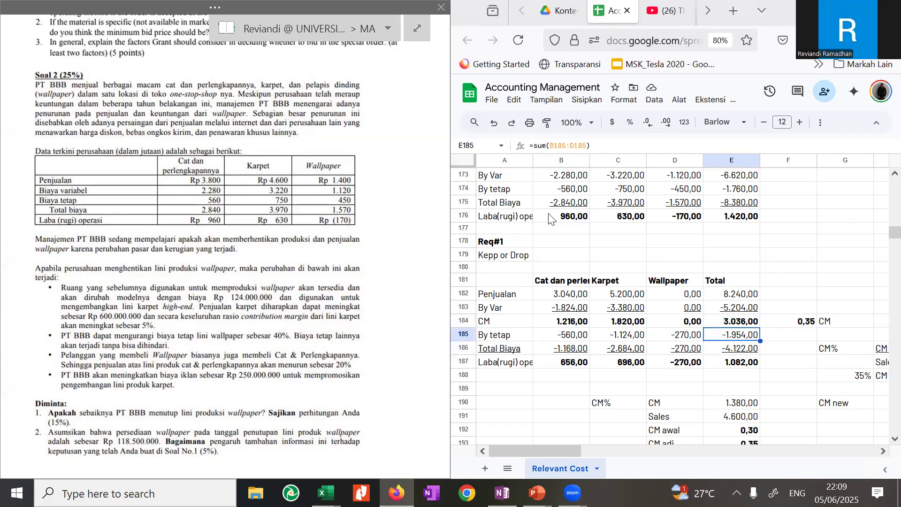
# - Examine the CM, fixed-cost and operating-profit formulas in the Req#1 drop-scenario table
pyautogui.press('Left')
pyautogui.press('Left')
pyautogui.press('Left')
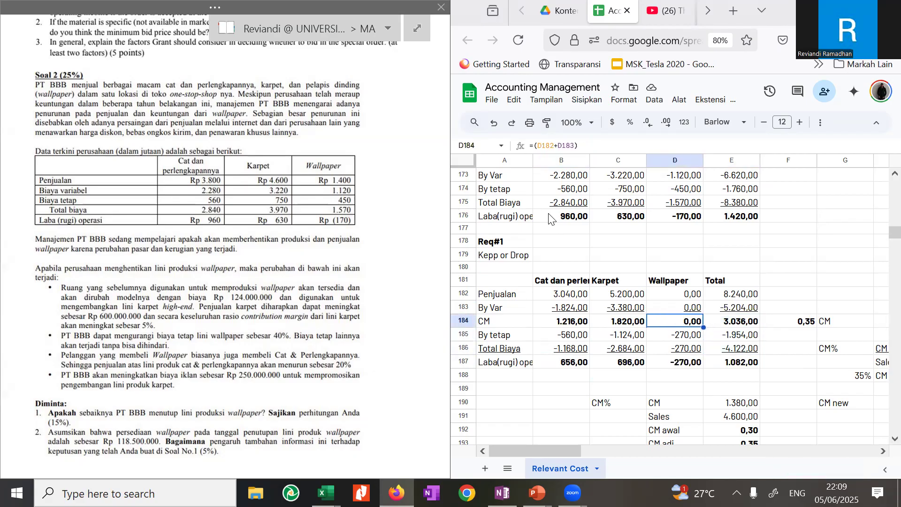
pyautogui.press('Down')
pyautogui.press('Down')
pyautogui.press('Down')
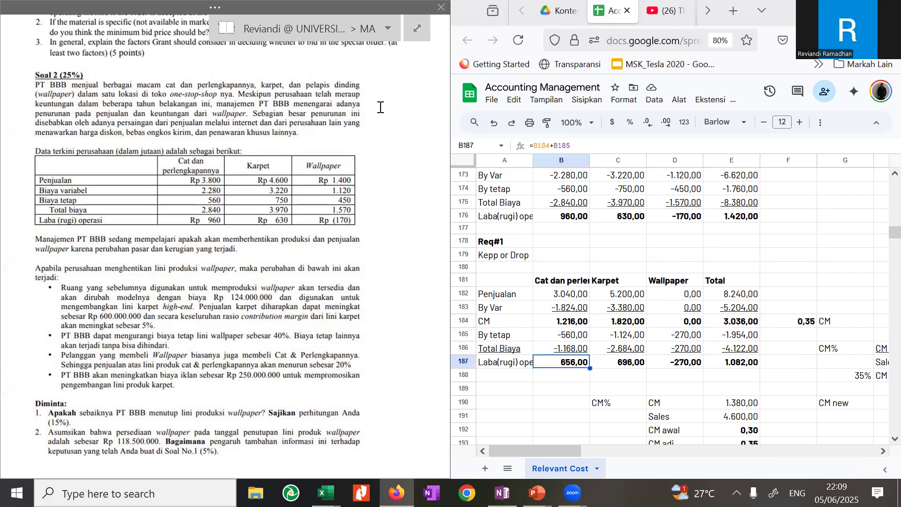
pyautogui.click(566, 150)
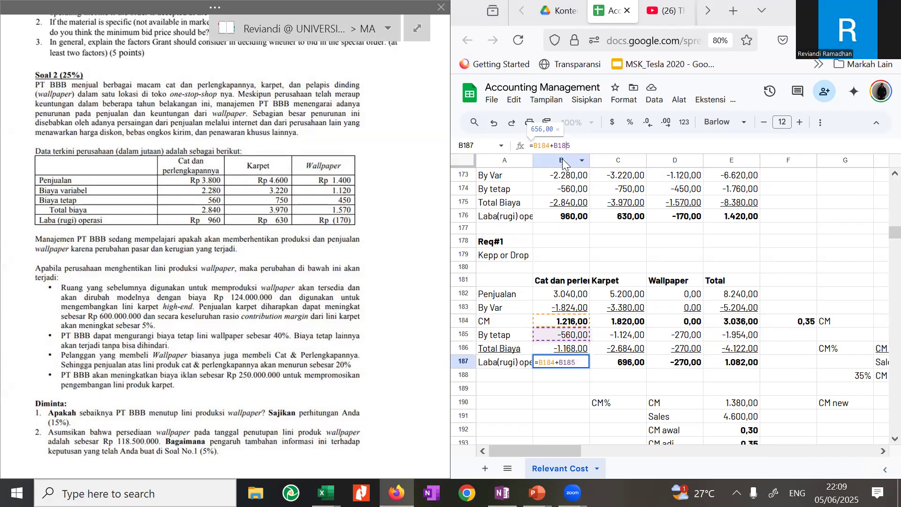
pyautogui.press('Return')
pyautogui.press('Up')
pyautogui.press('Up')
pyautogui.press('Right')
pyautogui.press('Right')
pyautogui.press('Right')
pyautogui.press('Up')
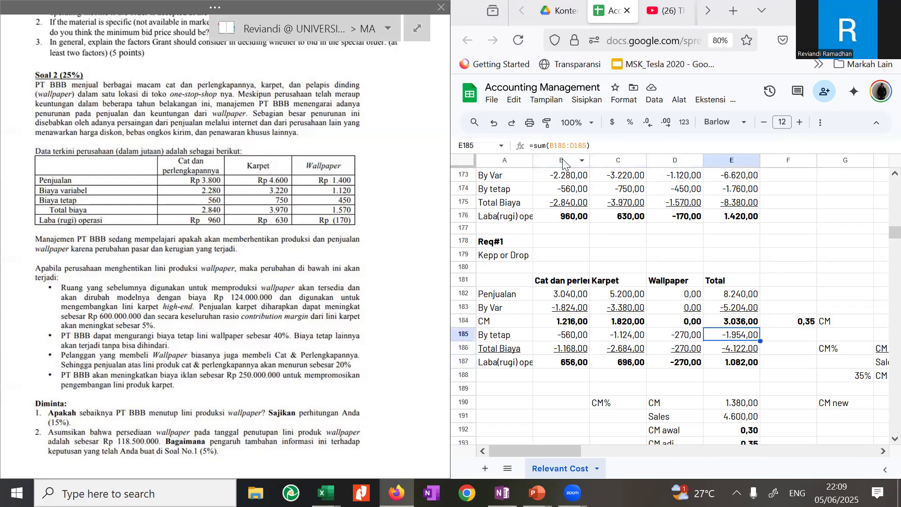
pyautogui.press('Up')
pyautogui.hotkey('shift', 'Down')
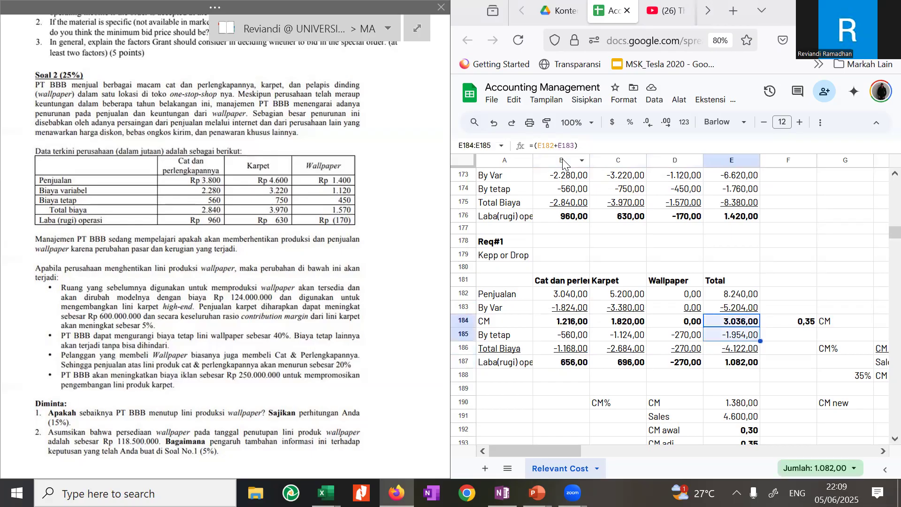
# - Compare the total operating profit in the Soal 7 table with the total in the Req#1 drop-scenario table
pyautogui.press('Down')
pyautogui.press('Down')
pyautogui.press('Down')
pyautogui.press('Down')
pyautogui.press('Down')
pyautogui.press('Left')
pyautogui.press('Left')
pyautogui.press('Left')
pyautogui.press('Left')
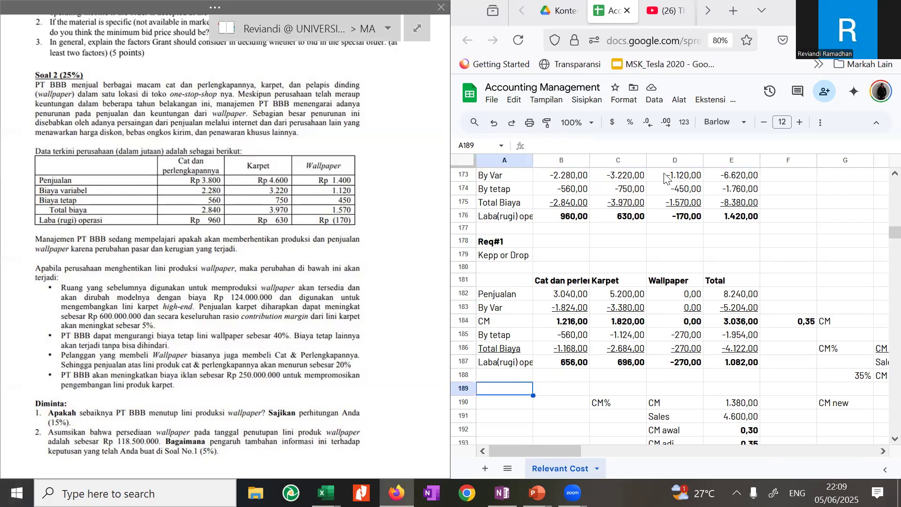
pyautogui.scroll(2, 882, 181)
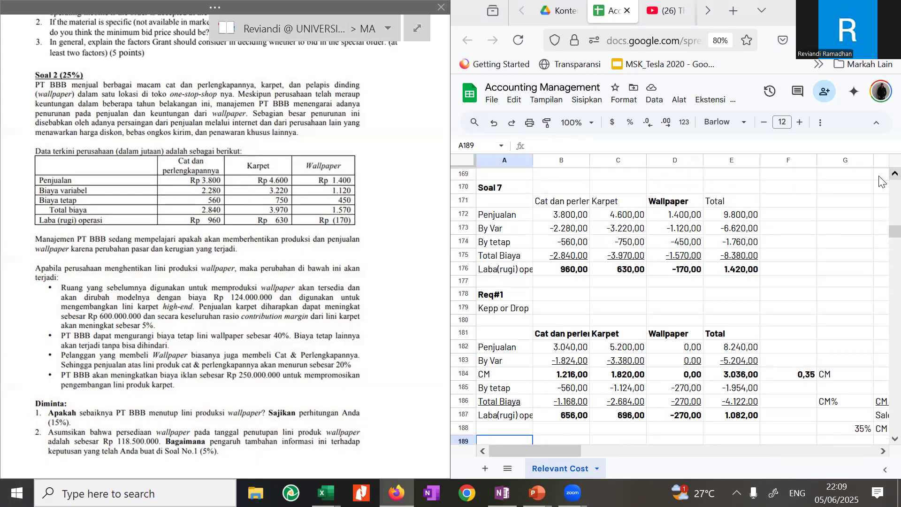
pyautogui.click(747, 246)
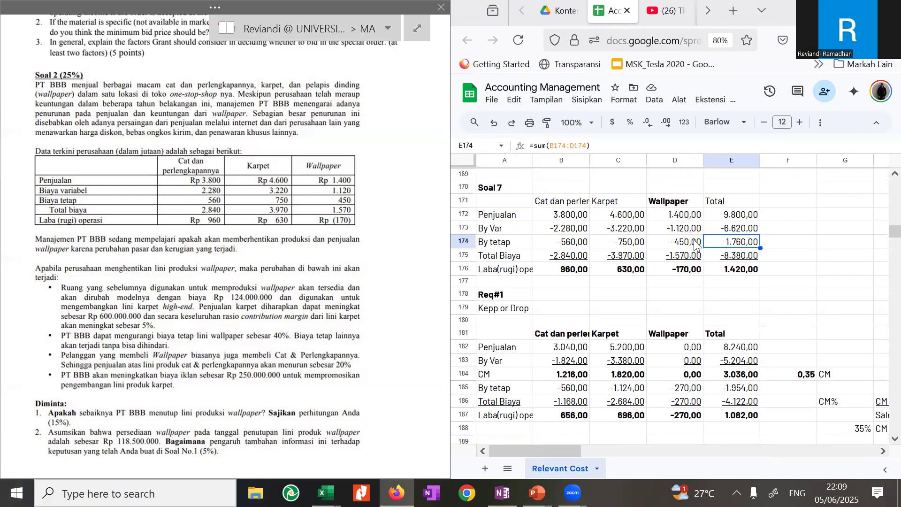
pyautogui.click(742, 275)
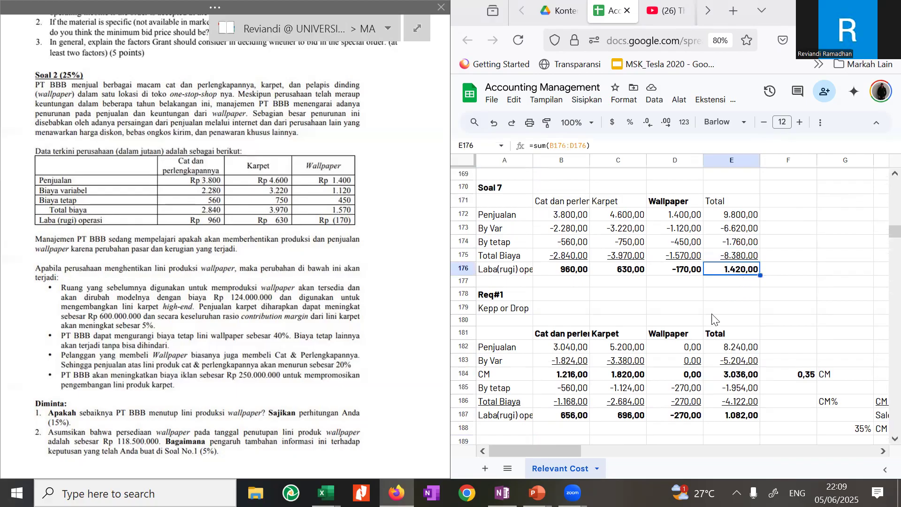
pyautogui.click(674, 337)
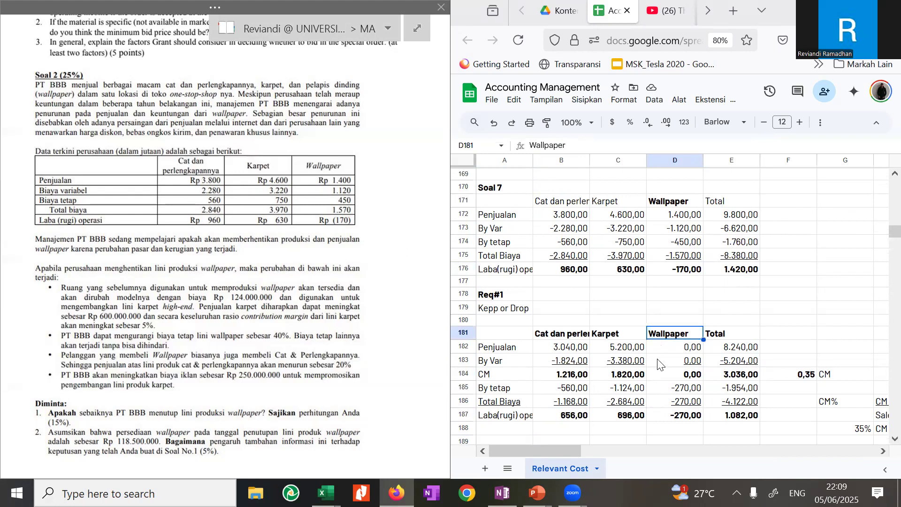
pyautogui.click(747, 415)
pyautogui.click(753, 429)
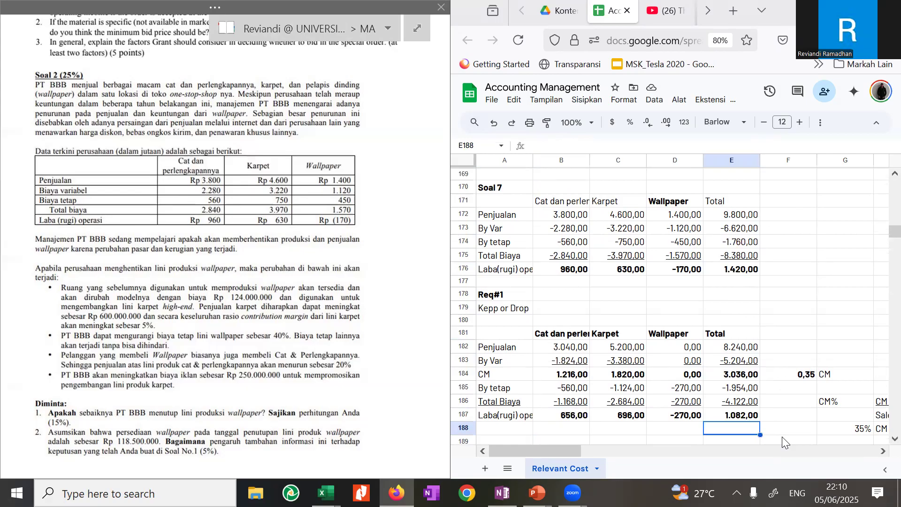
# - Record the decision in row 189 by entering "Keputusan", ":" and "Keep" in cells A189 to C189
pyautogui.press('Down')
pyautogui.press('Left')
pyautogui.press('Left')
pyautogui.press('Left')
pyautogui.press('Left')
pyautogui.write('Keputusan')
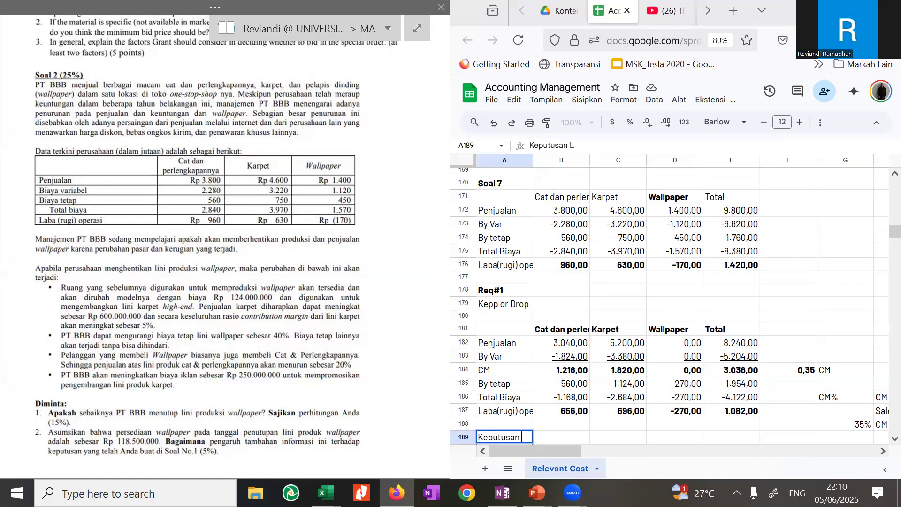
pyautogui.press('Tab')
pyautogui.write(':')
pyautogui.press('Tab')
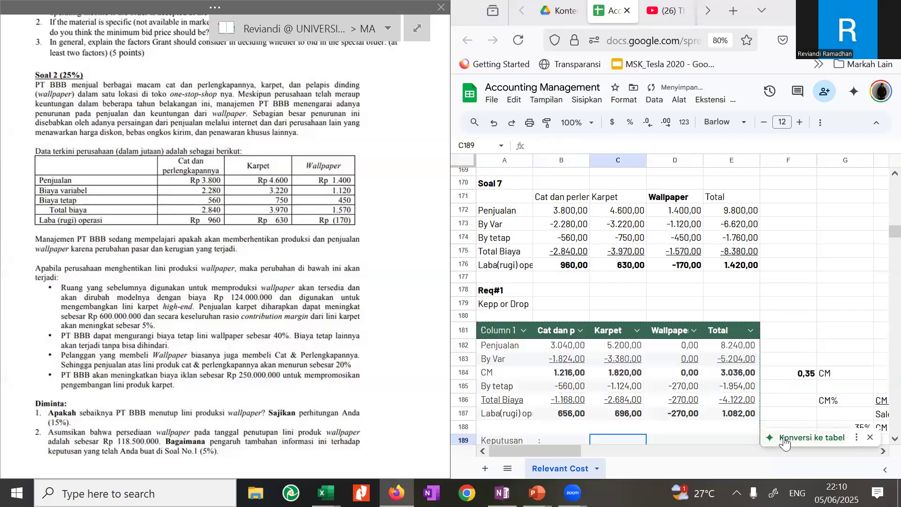
pyautogui.write('Keep')
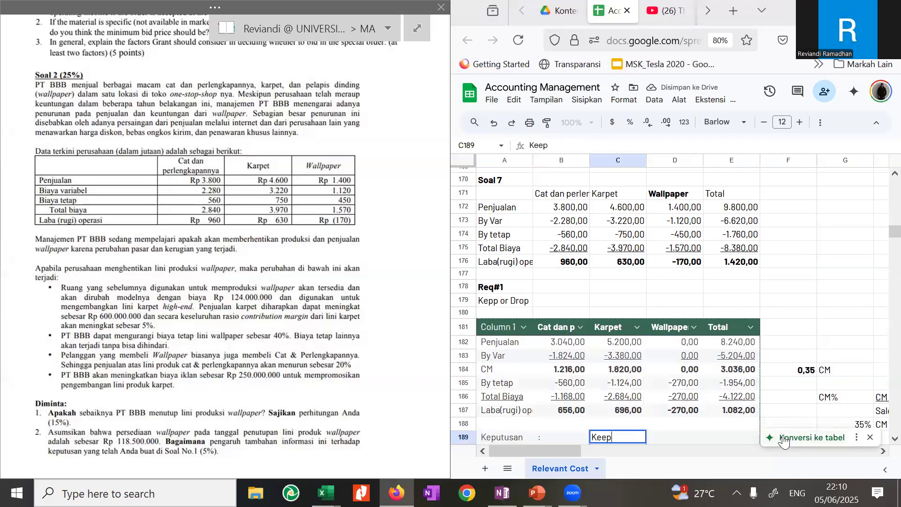
pyautogui.click(830, 364)
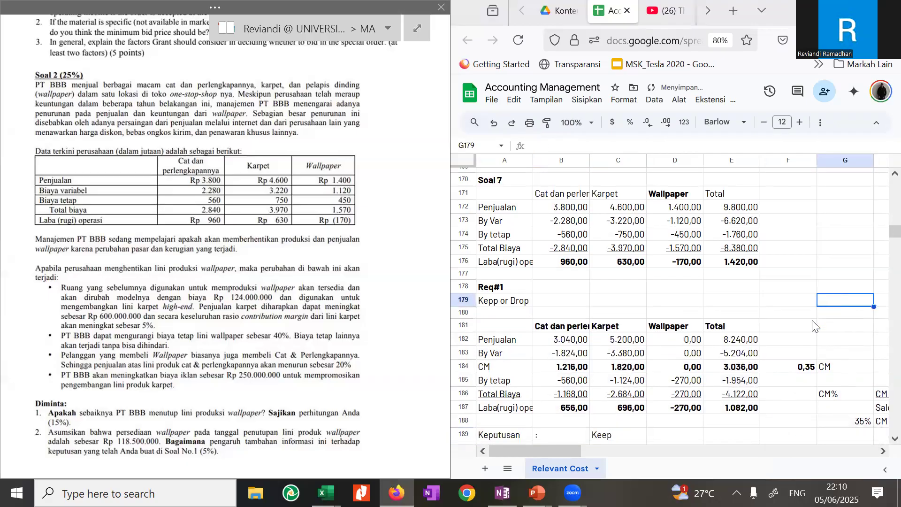
# - Make the decision line in cells A189:C189 bold
pyautogui.click(755, 353)
pyautogui.press('Down')
pyautogui.press('Down')
pyautogui.press('Down')
pyautogui.press('Down')
pyautogui.press('Down')
pyautogui.press('Down')
pyautogui.press('Down')
pyautogui.press('Down')
pyautogui.press('Down')
pyautogui.press('Down')
pyautogui.press('Down')
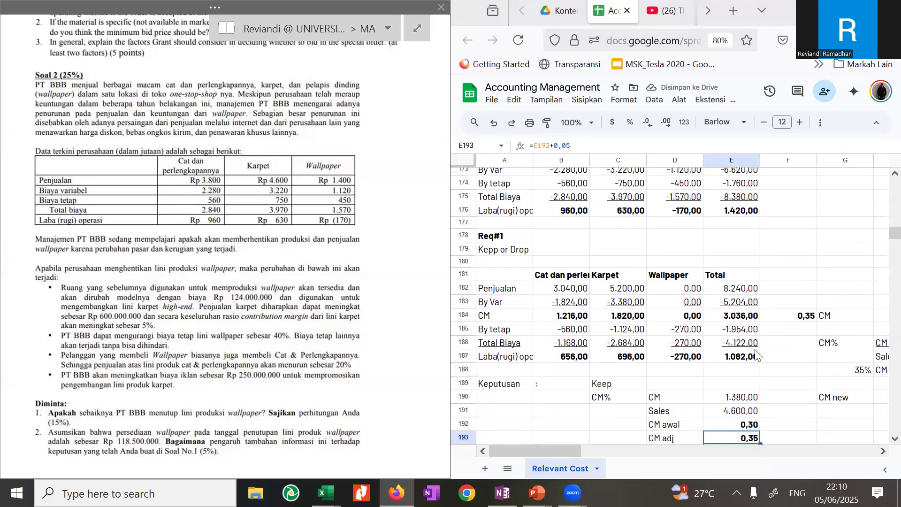
pyautogui.press('Left')
pyautogui.press('Left')
pyautogui.press('Left')
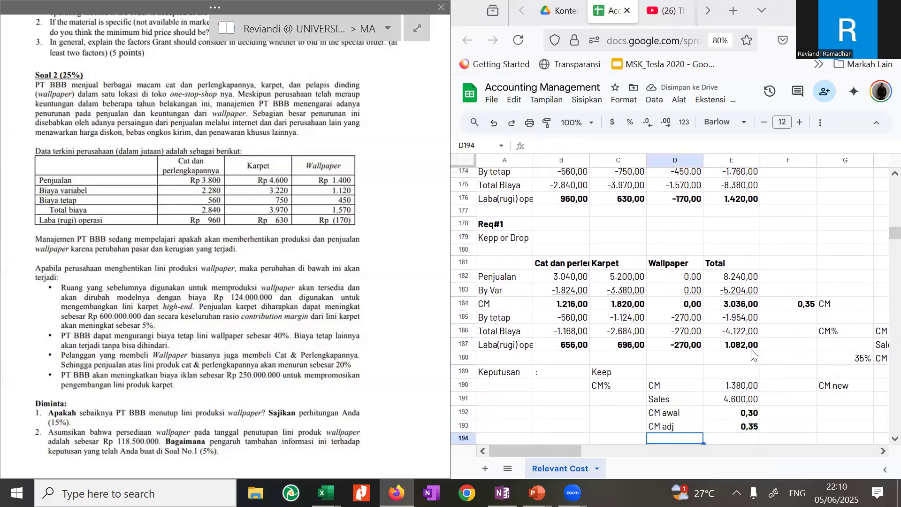
pyautogui.press('Up')
pyautogui.press('Up')
pyautogui.press('Up')
pyautogui.press('Up')
pyautogui.press('Up')
pyautogui.press('Left')
pyautogui.hotkey('shift', 'Right')
pyautogui.hotkey('shift', 'Right')
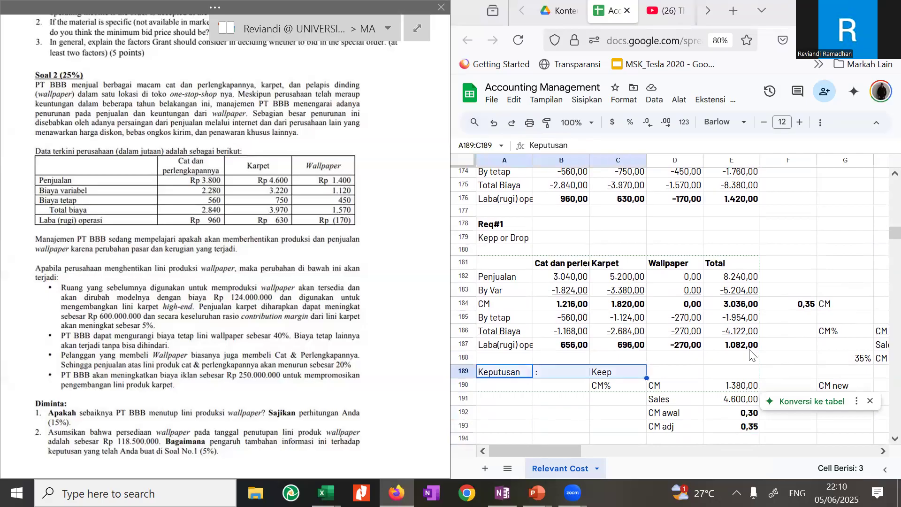
pyautogui.hotkey('ctrl', 'b')
# - Add a bold "Req#2" heading in cell A196
pyautogui.press('Down')
pyautogui.press('Down')
pyautogui.press('Down')
pyautogui.press('Down')
pyautogui.press('Down')
pyautogui.press('Down')
pyautogui.press('Down')
pyautogui.write('Req#2')
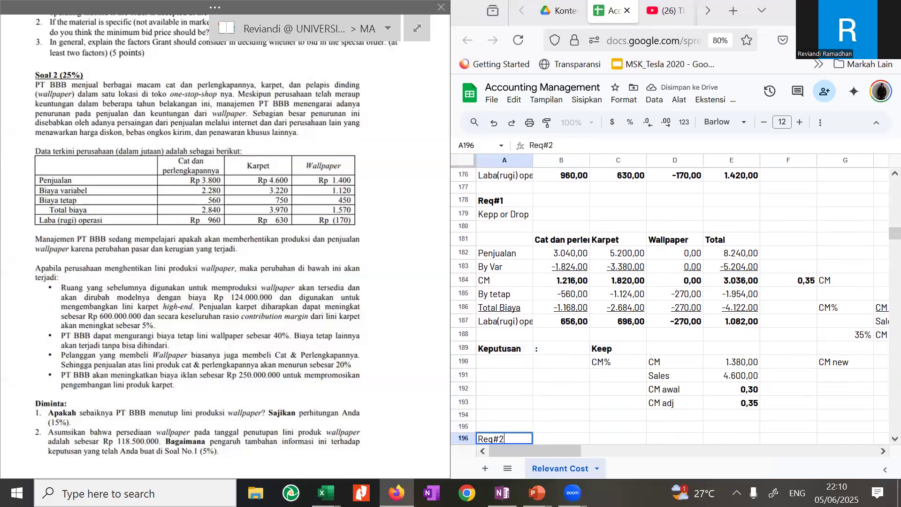
pyautogui.press('Return')
pyautogui.press('Up')
pyautogui.hotkey('ctrl', 'b')
pyautogui.press('Down')
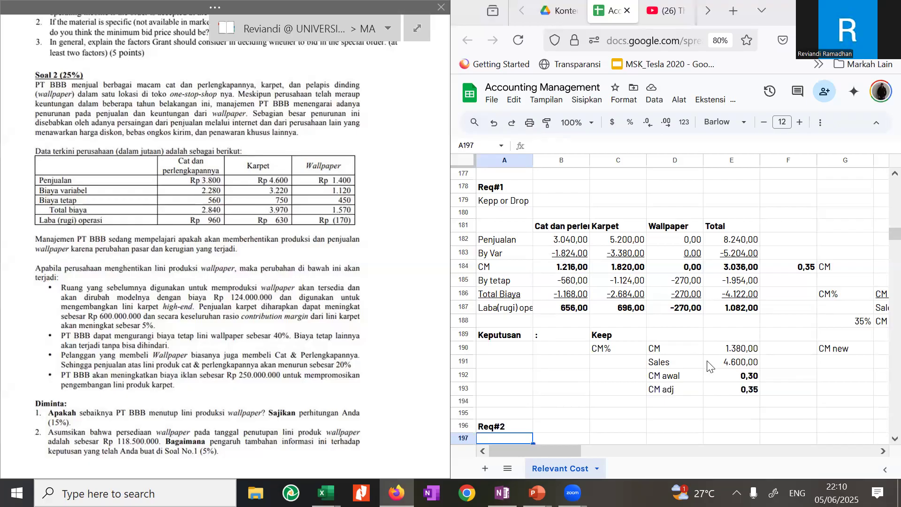
# - Enter the answer "Persedian termasuk irrelevan cost" in cell A197 and make it bold
pyautogui.write('Pe')
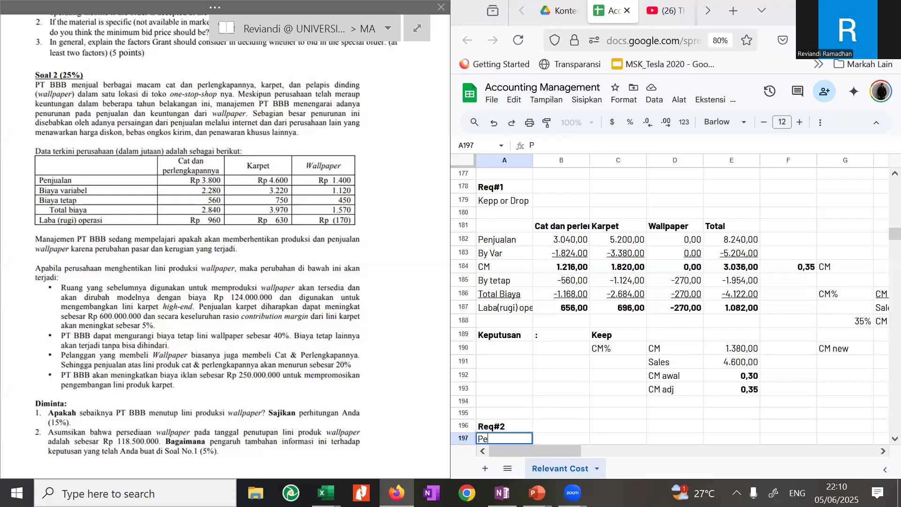
pyautogui.write('rsedian termasuk ')
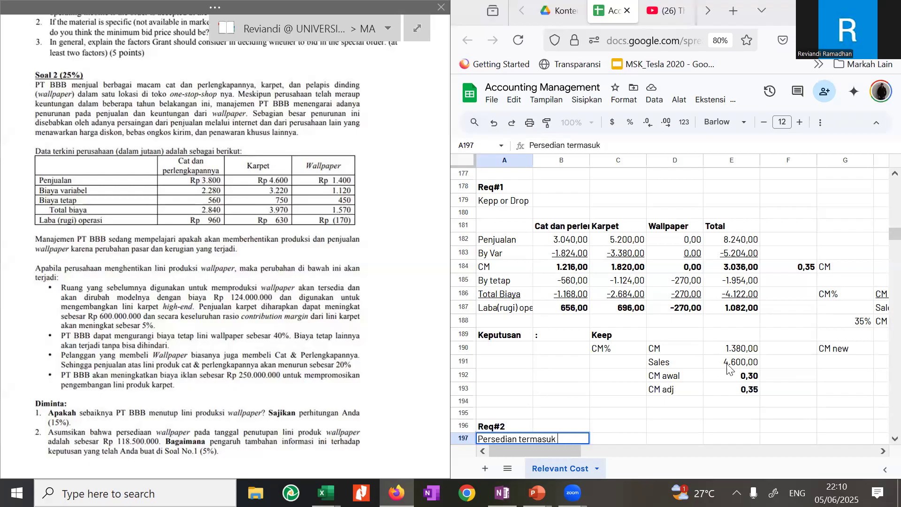
pyautogui.write('irrelevan cost')
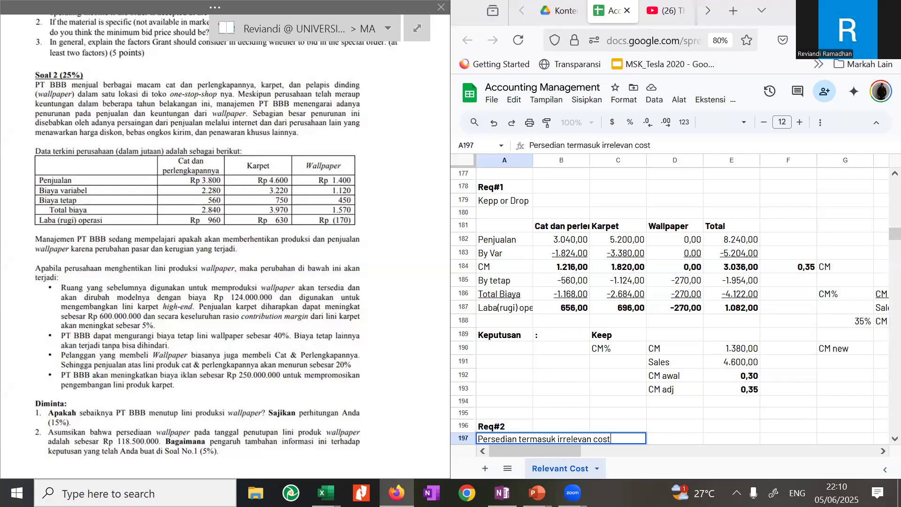
pyautogui.press('Return')
pyautogui.press('Up')
pyautogui.hotkey('ctrl', 'b')
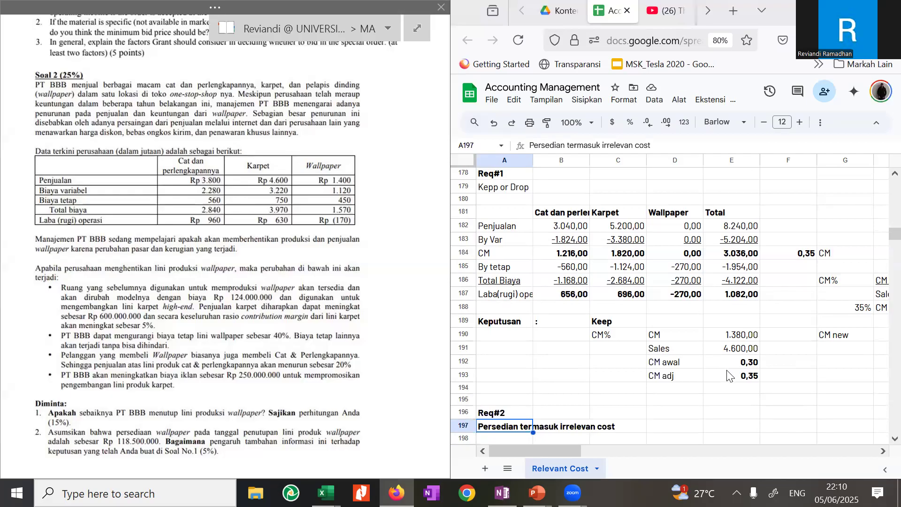
pyautogui.press('Down')
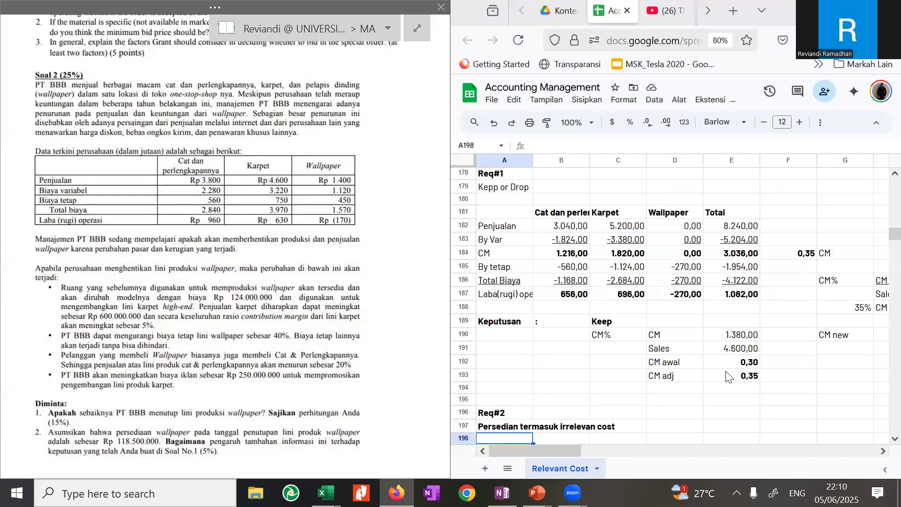
pyautogui.press('Down')
pyautogui.press('Down')
pyautogui.press('Down')
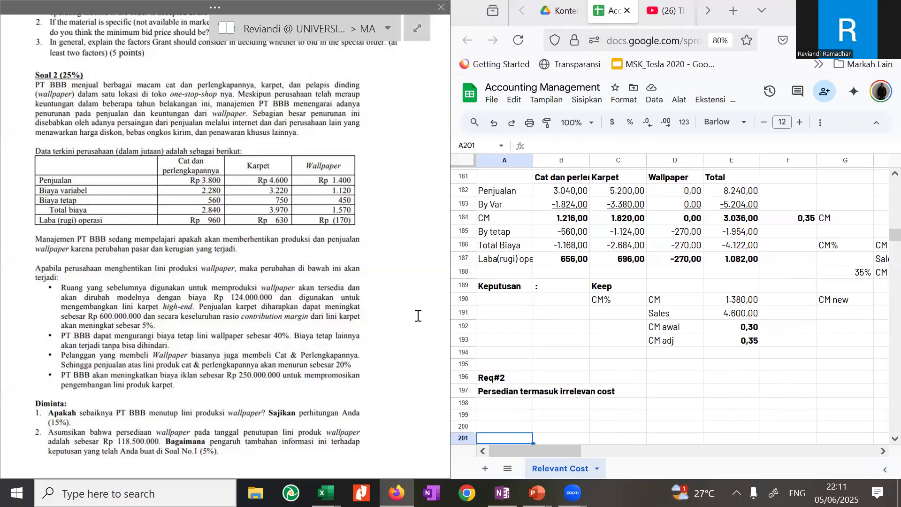
pyautogui.click(463, 421)
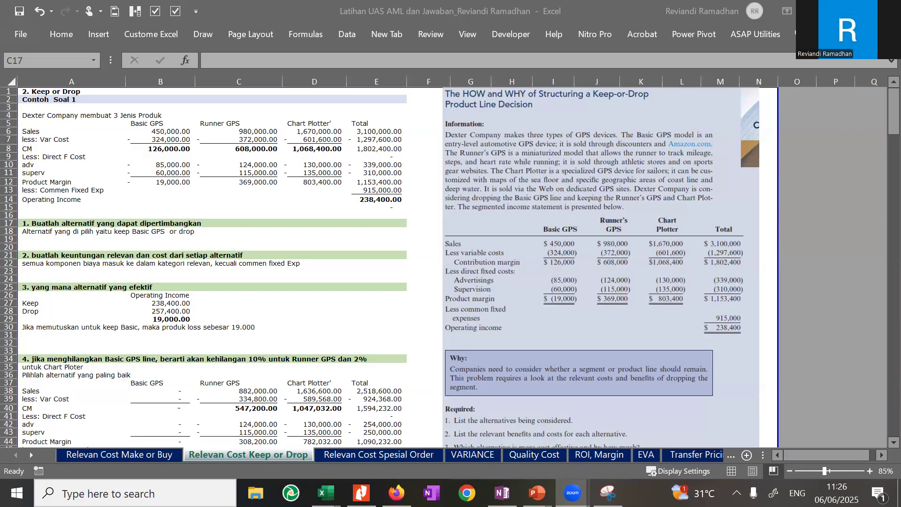
# - In the Excel workbook, examine the Dexter Company keep-or-drop example, comparing the Basic GPS, Runner GPS and Chart Plotter columns of the income statement
pyautogui.click(41, 157)
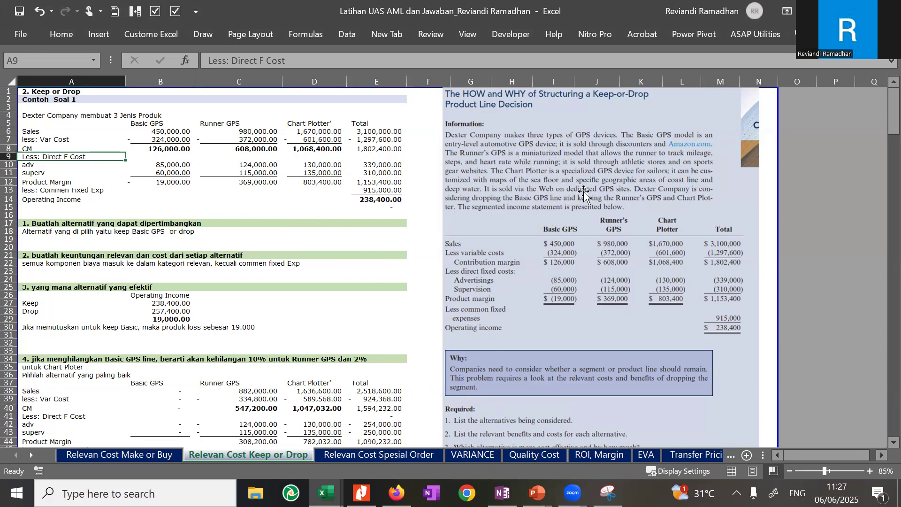
pyautogui.click(353, 222)
pyautogui.click(100, 248)
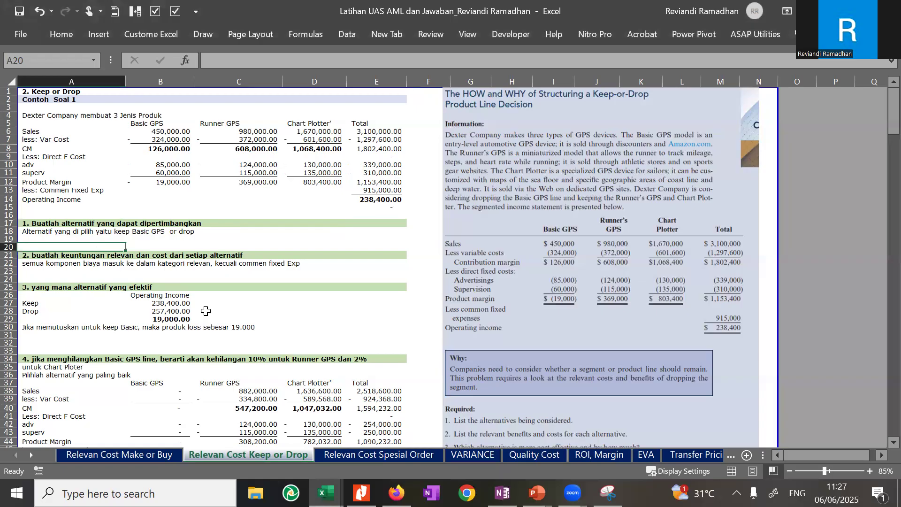
pyautogui.click(259, 351)
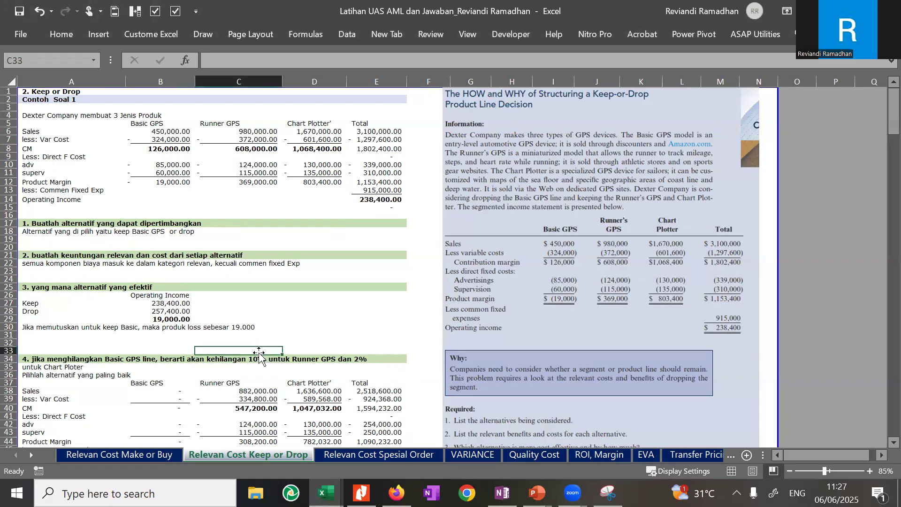
pyautogui.click(175, 178)
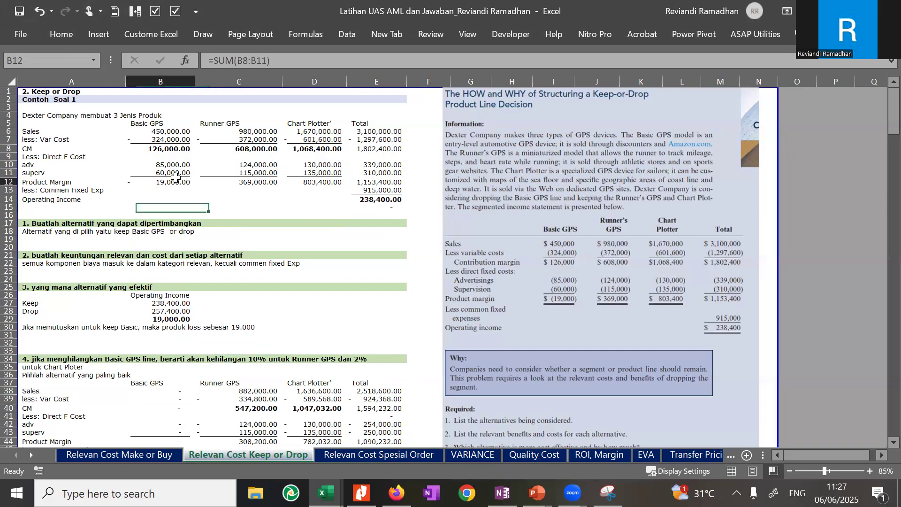
pyautogui.moveTo(170, 124); pyautogui.dragTo(183, 195)
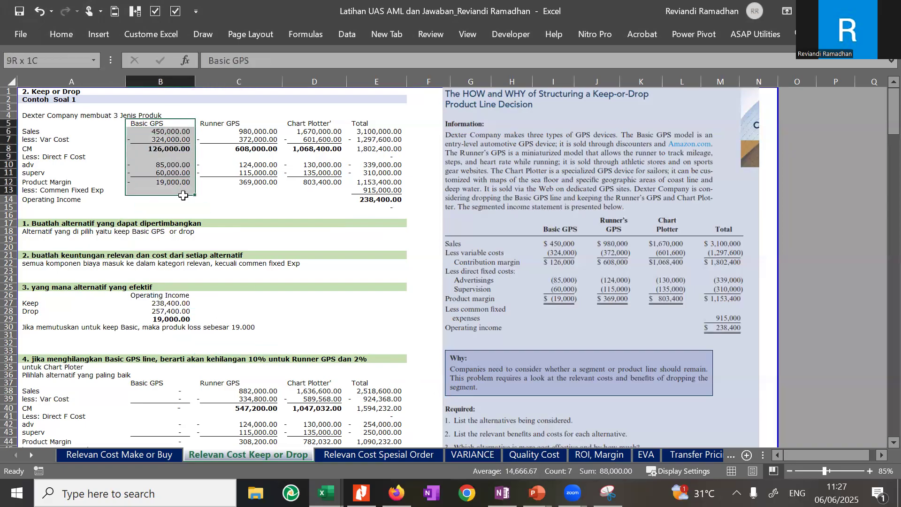
pyautogui.moveTo(241, 115); pyautogui.dragTo(238, 199)
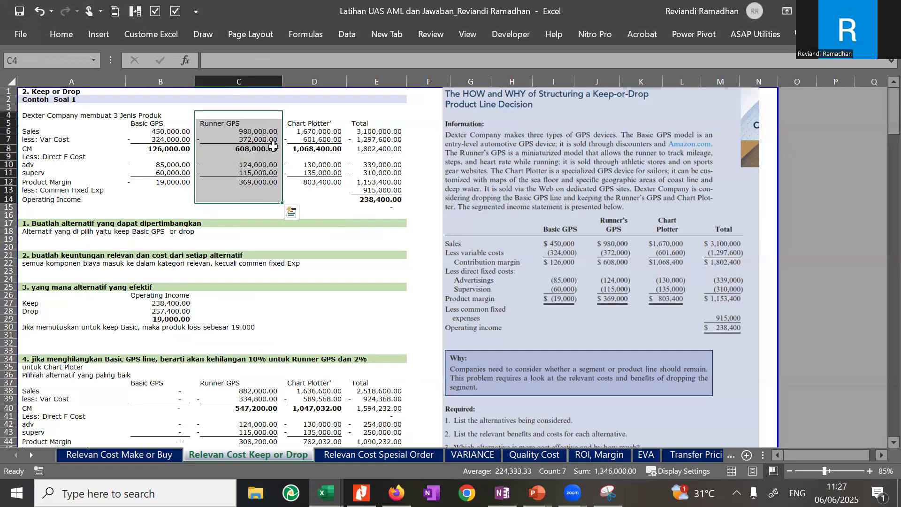
pyautogui.moveTo(303, 124); pyautogui.dragTo(297, 196)
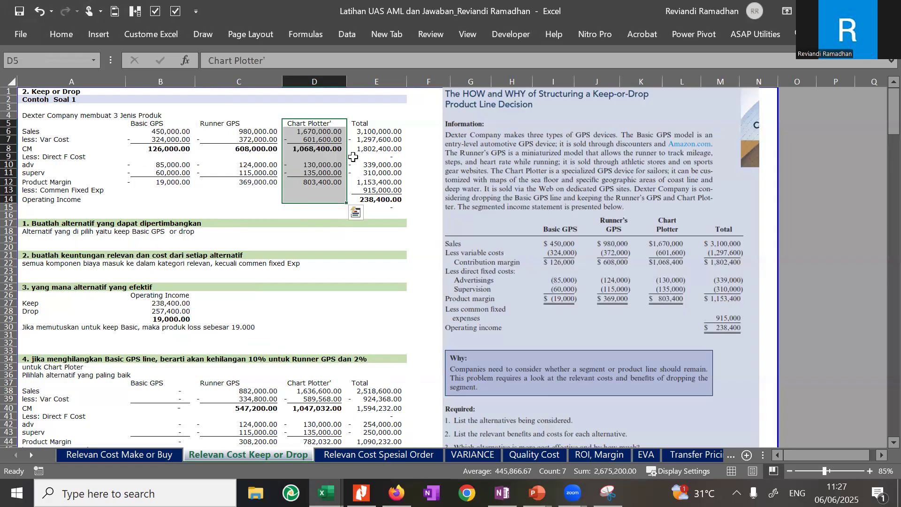
pyautogui.click(173, 187)
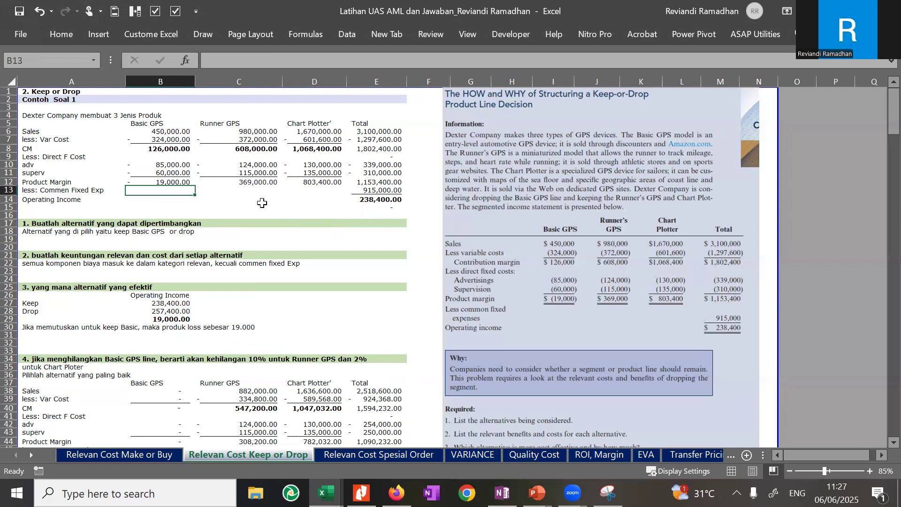
# - Review the Dexter total operating income and Basic GPS column against the Keep and Drop operating incomes under question 3
pyautogui.click(371, 200)
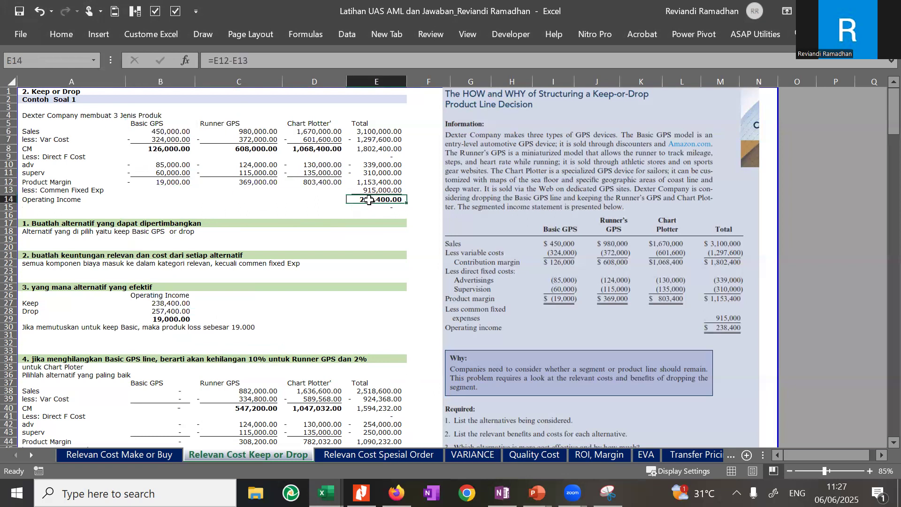
pyautogui.click(362, 124)
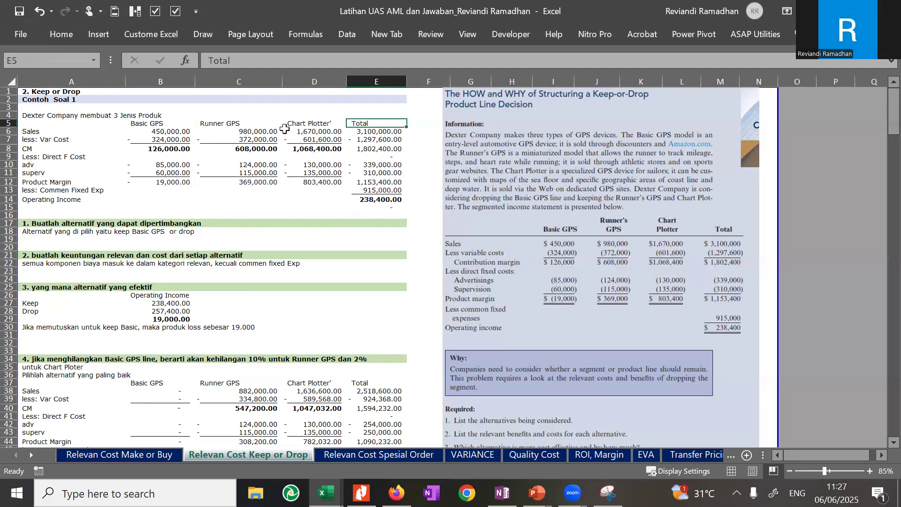
pyautogui.click(369, 202)
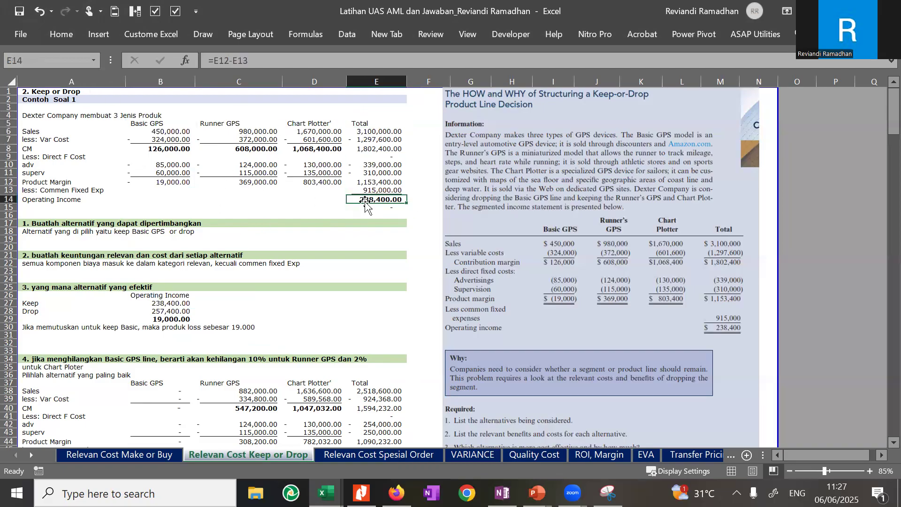
pyautogui.click(130, 247)
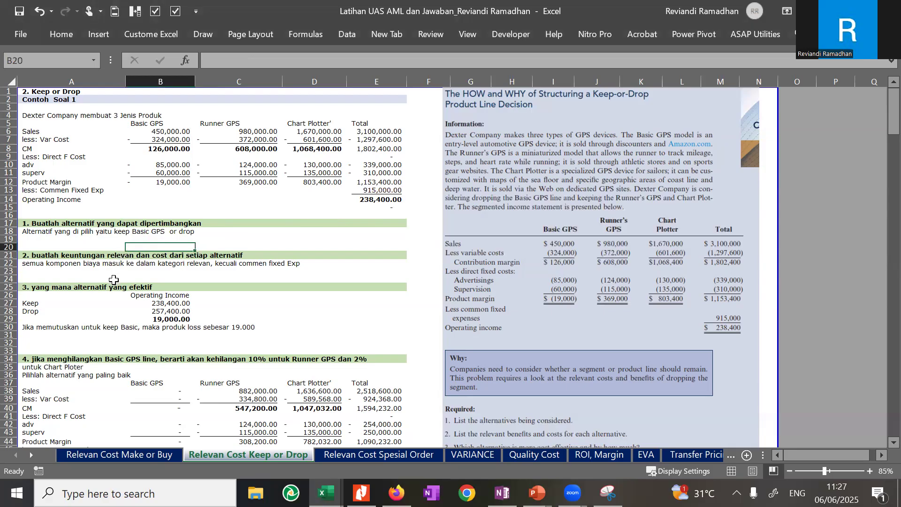
pyautogui.moveTo(150, 132); pyautogui.dragTo(160, 184)
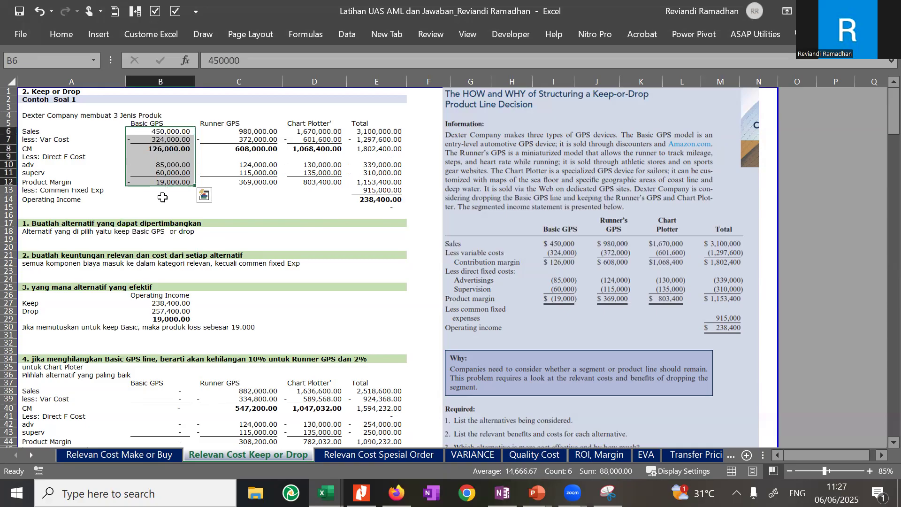
pyautogui.click(148, 303)
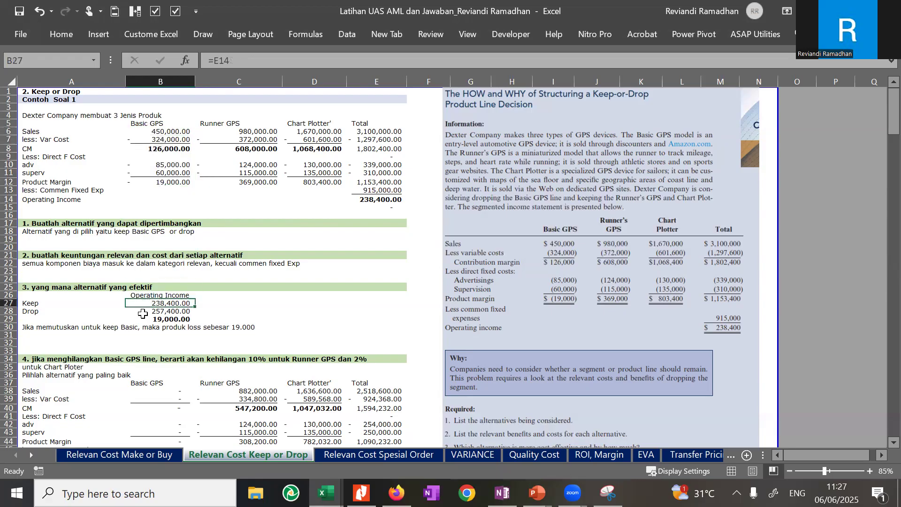
pyautogui.click(145, 311)
pyautogui.click(350, 231)
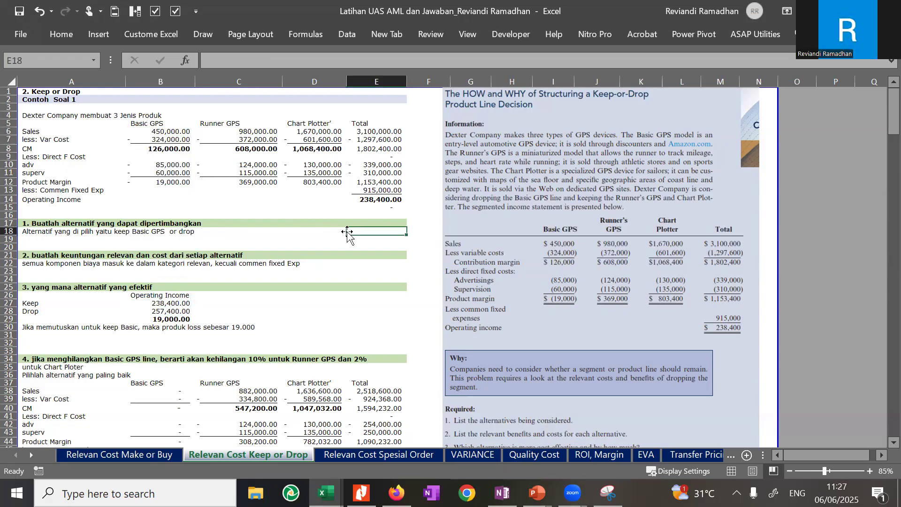
pyautogui.click(297, 240)
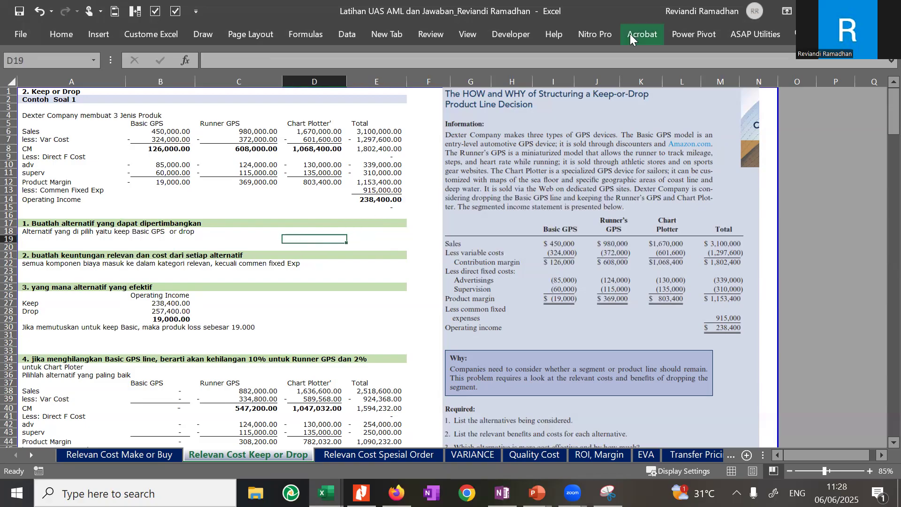
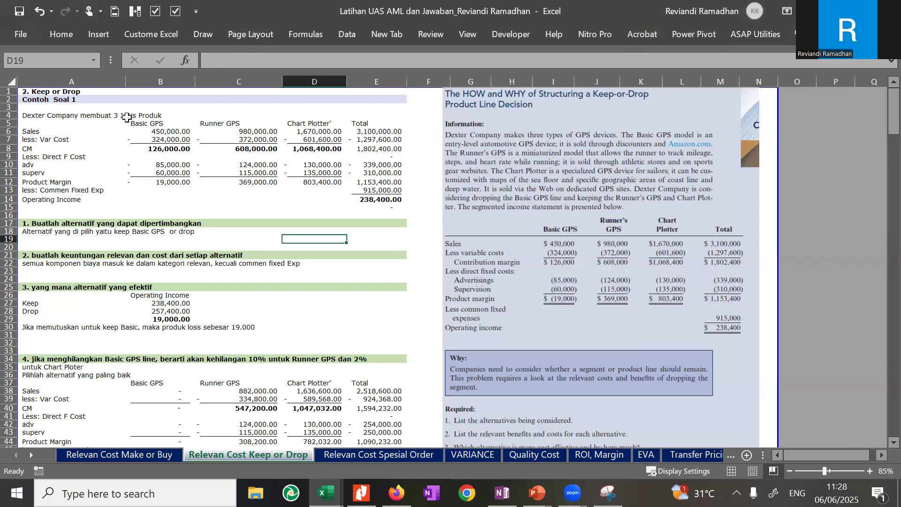
pyautogui.moveTo(149, 118); pyautogui.dragTo(161, 186)
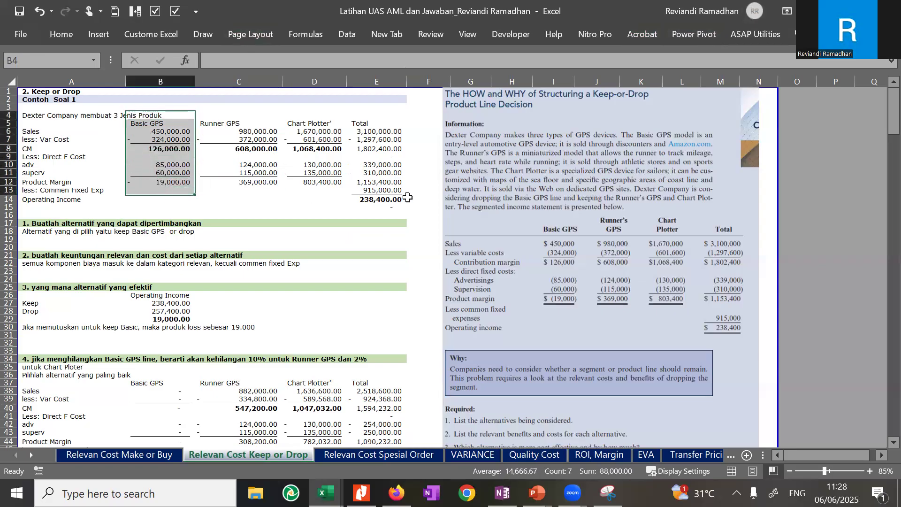
# - Examine the question 4 what-if income statement, checking the Runner GPS and Chart Plotter sales formulas, the variable costs and the Total column
pyautogui.moveTo(159, 391); pyautogui.dragTo(154, 421)
pyautogui.click(74, 319)
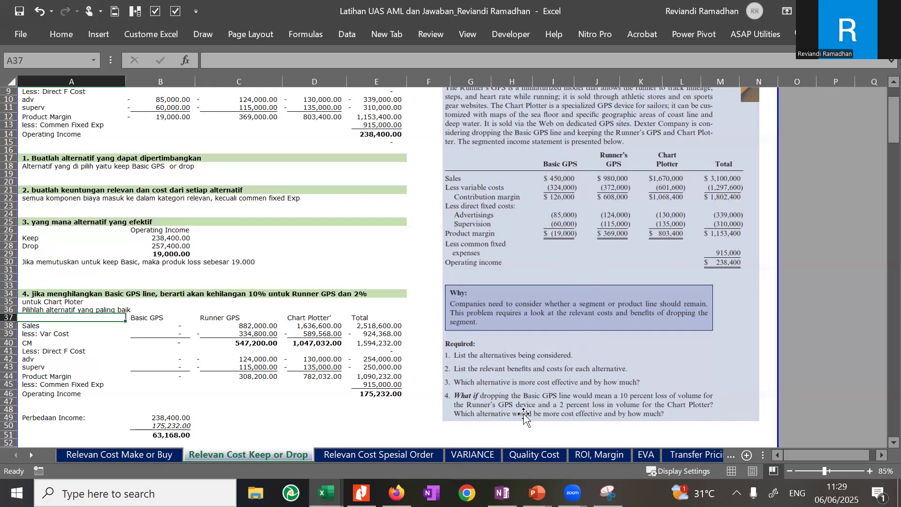
pyautogui.click(319, 324)
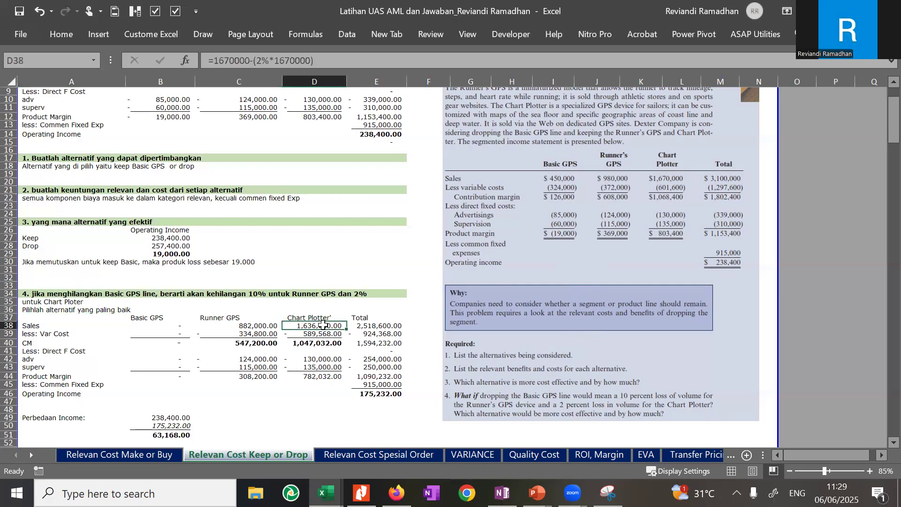
pyautogui.click(246, 334)
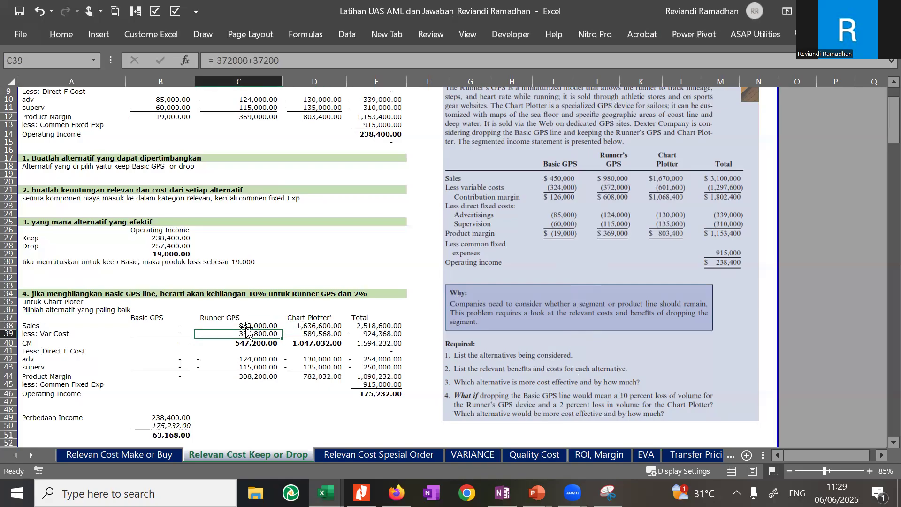
pyautogui.press('Up')
pyautogui.press('Up')
pyautogui.press('Down')
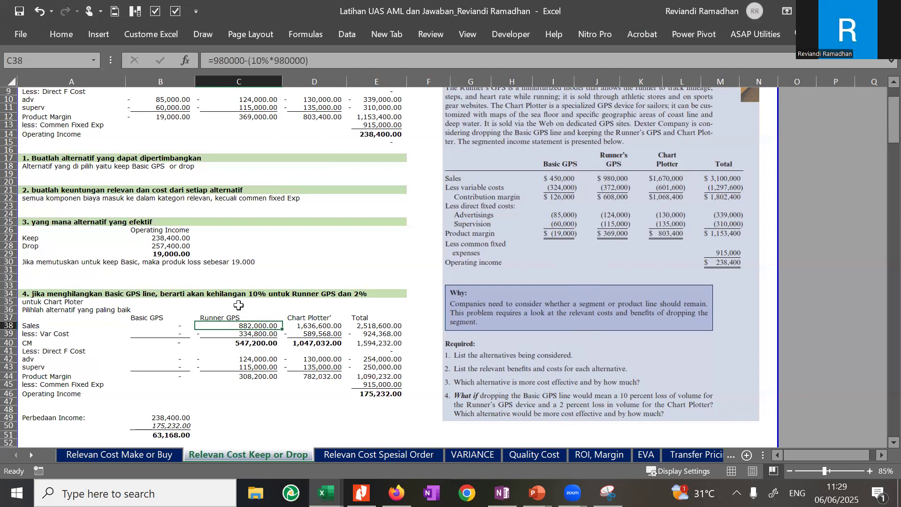
pyautogui.click(308, 325)
pyautogui.click(253, 324)
pyautogui.click(322, 327)
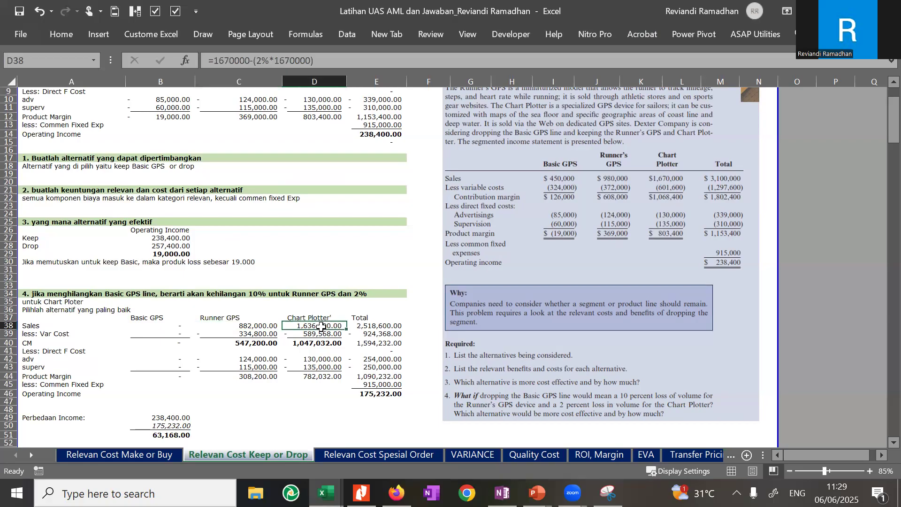
pyautogui.click(280, 344)
pyautogui.click(263, 360)
pyautogui.click(377, 407)
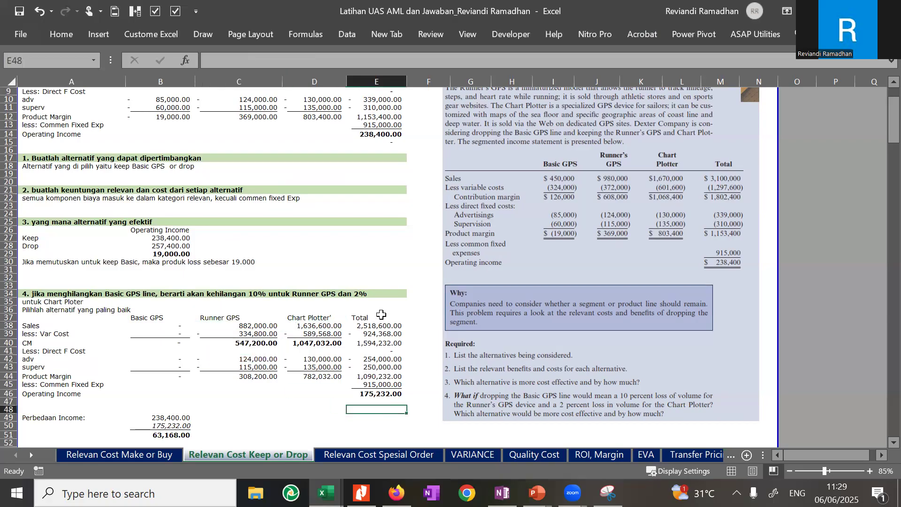
pyautogui.moveTo(373, 297); pyautogui.dragTo(389, 413)
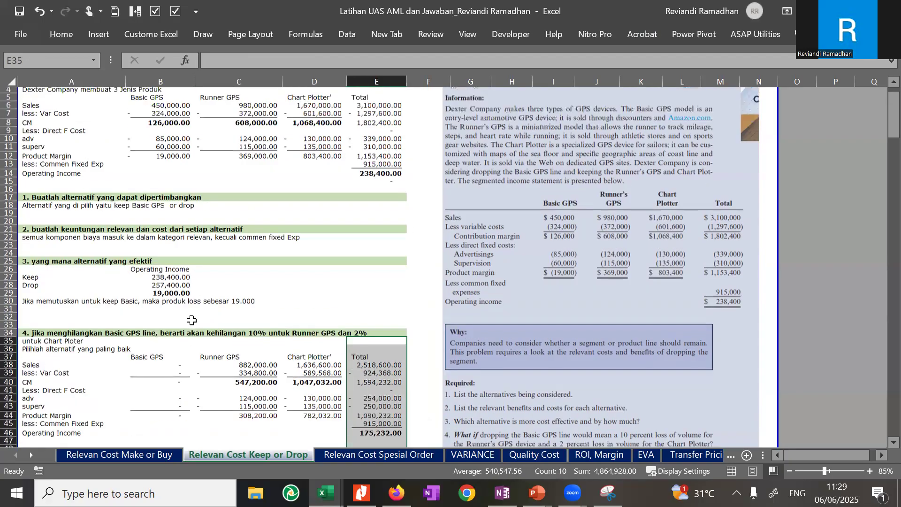
pyautogui.scroll(3, 191, 318)
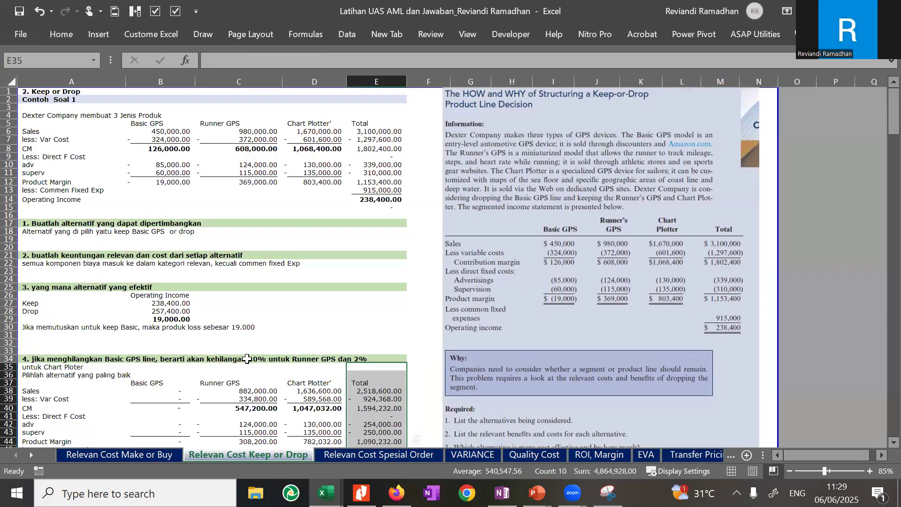
pyautogui.moveTo(289, 328); pyautogui.dragTo(303, 453)
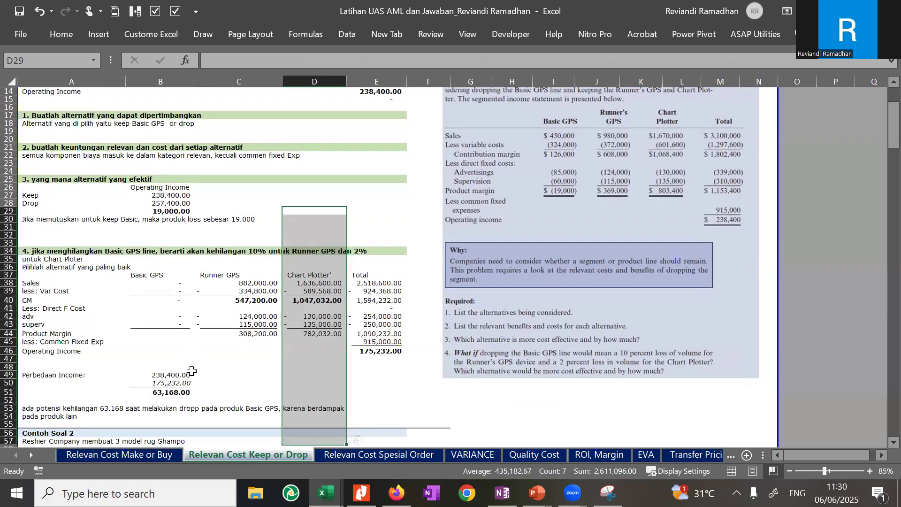
# - Trace the "Perbedaan Income" figures in B49:B50 back to the original Basic GPS product margin and the question 4 operating income
pyautogui.click(155, 373)
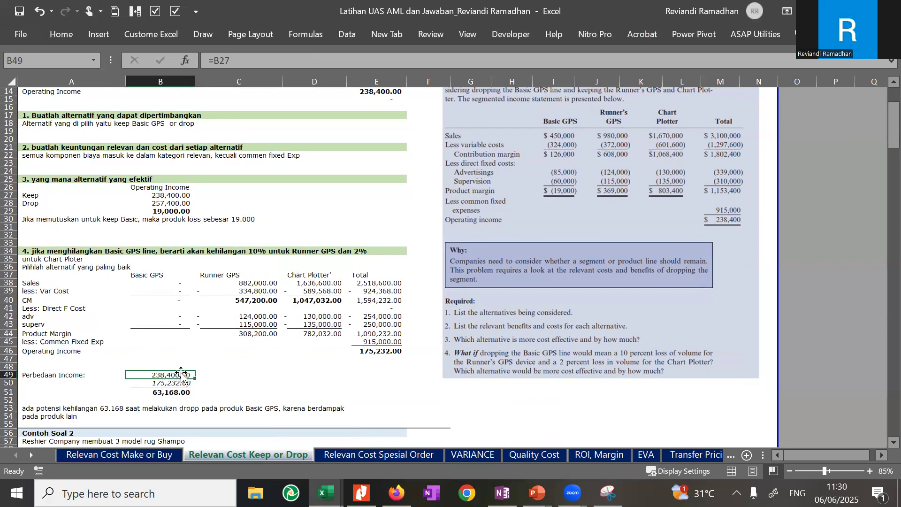
pyautogui.scroll(3, 170, 302)
pyautogui.scroll(1, 170, 302)
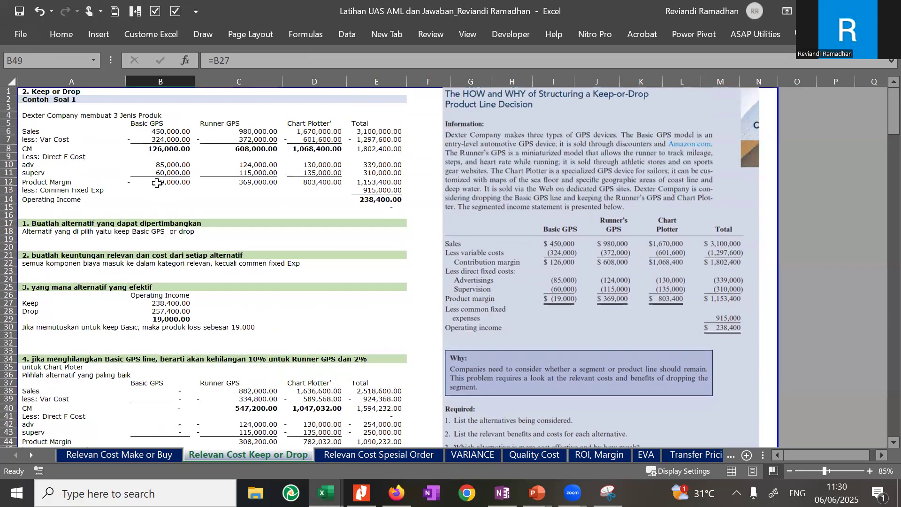
pyautogui.click(159, 182)
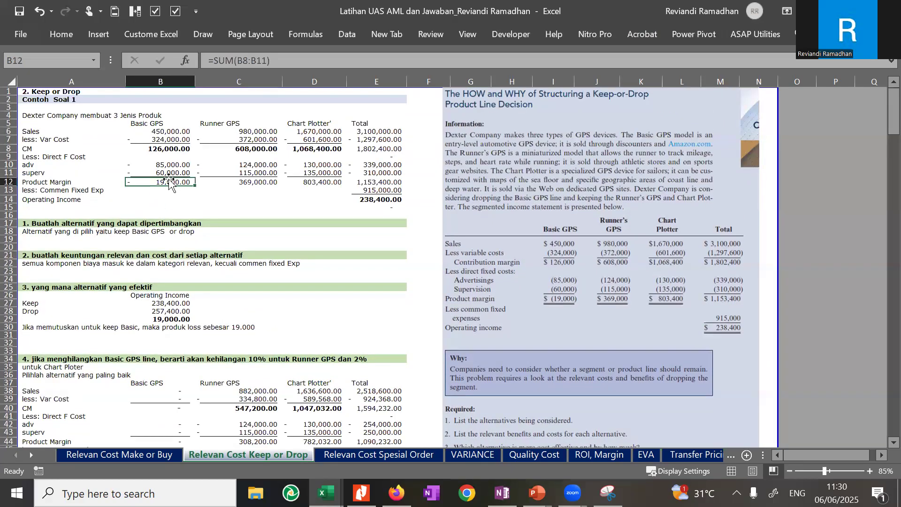
pyautogui.scroll(-15, 180, 173)
pyautogui.moveTo(162, 136); pyautogui.dragTo(180, 228)
pyautogui.click(181, 270)
pyautogui.click(160, 334)
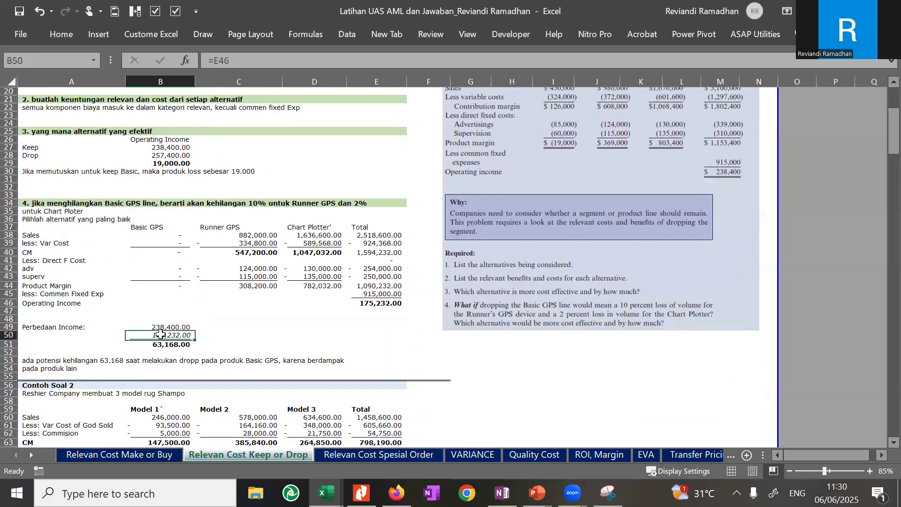
# - Compare the question 4 Basic GPS and Runner GPS figures with the written conclusion in cell A53 about dropping Basic GPS
pyautogui.click(252, 236)
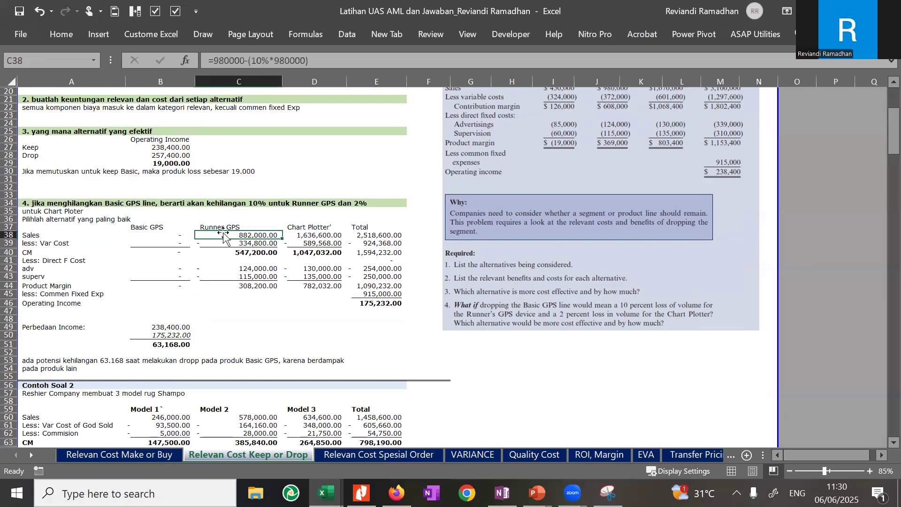
pyautogui.click(167, 236)
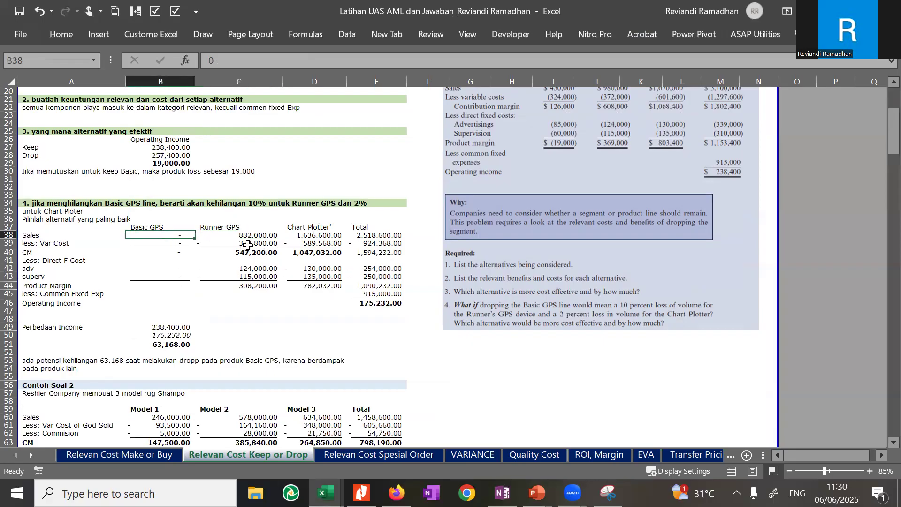
pyautogui.click(260, 234)
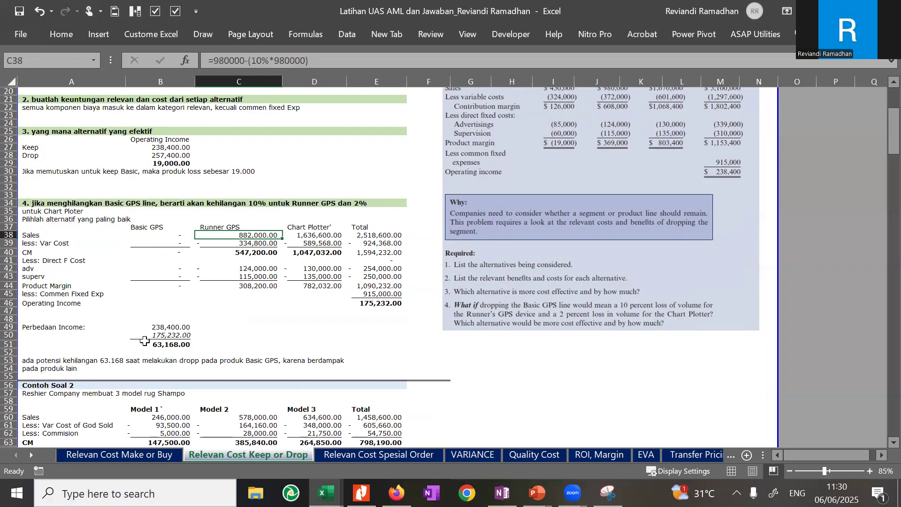
pyautogui.click(96, 357)
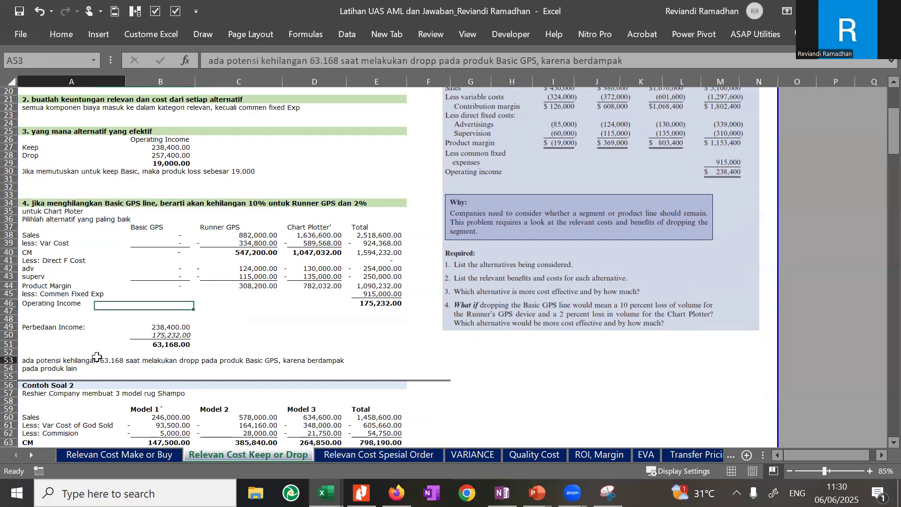
pyautogui.click(186, 347)
pyautogui.click(175, 276)
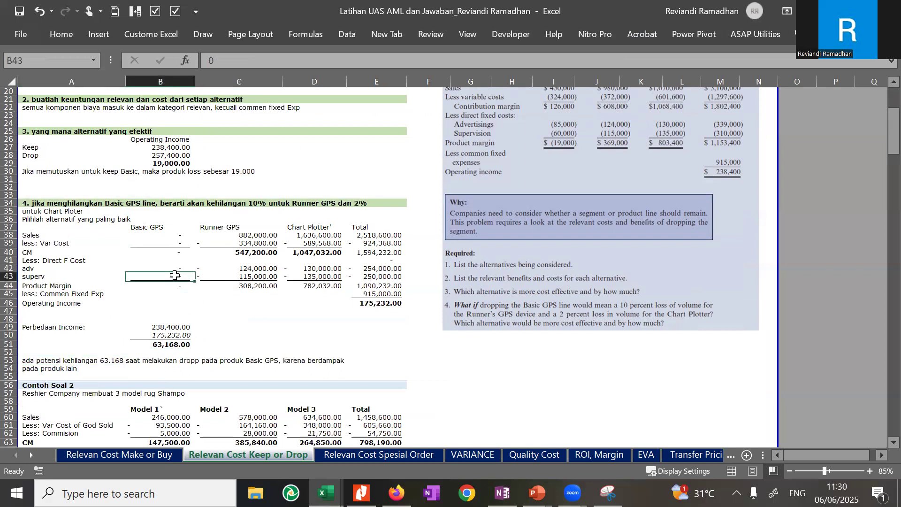
pyautogui.click(149, 354)
pyautogui.click(99, 361)
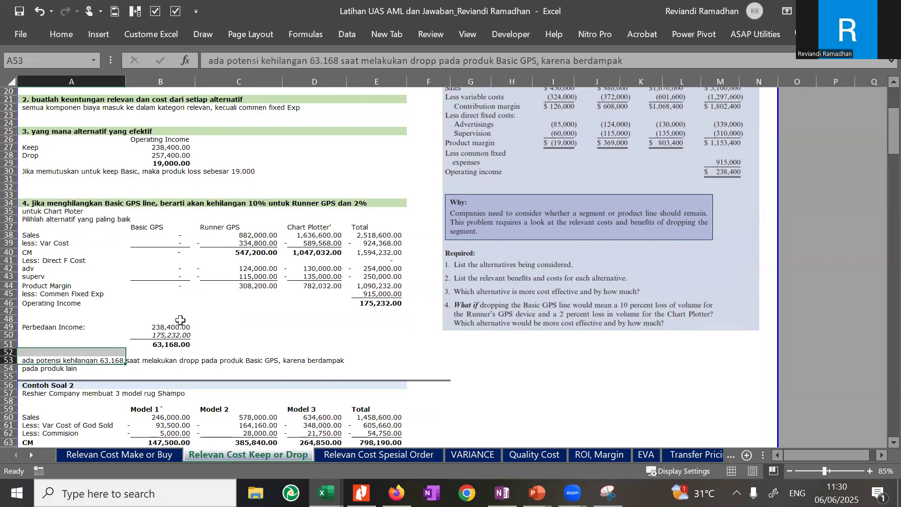
pyautogui.click(179, 297)
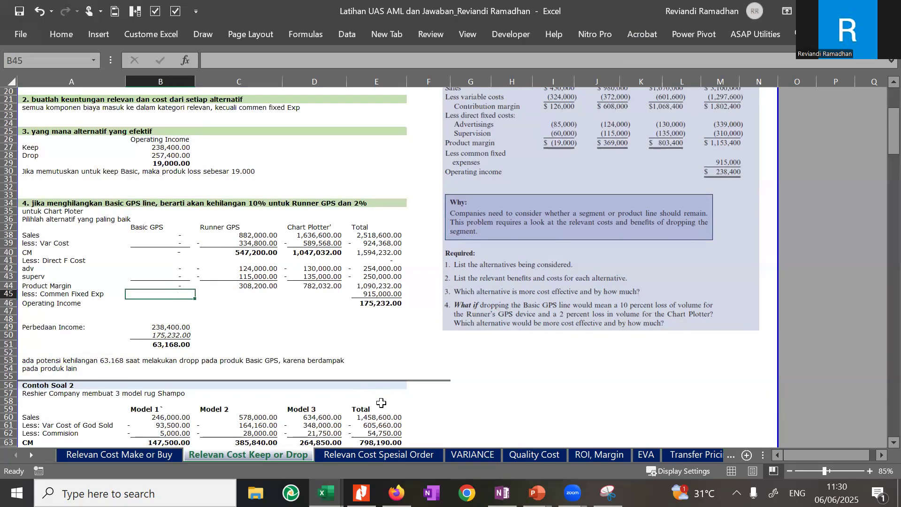
# - Review the Reshier Company segmented income statement in rows 57–74 against Cornerstone Exercise 17.2, from the model variable costs to total operating income
pyautogui.click(381, 403)
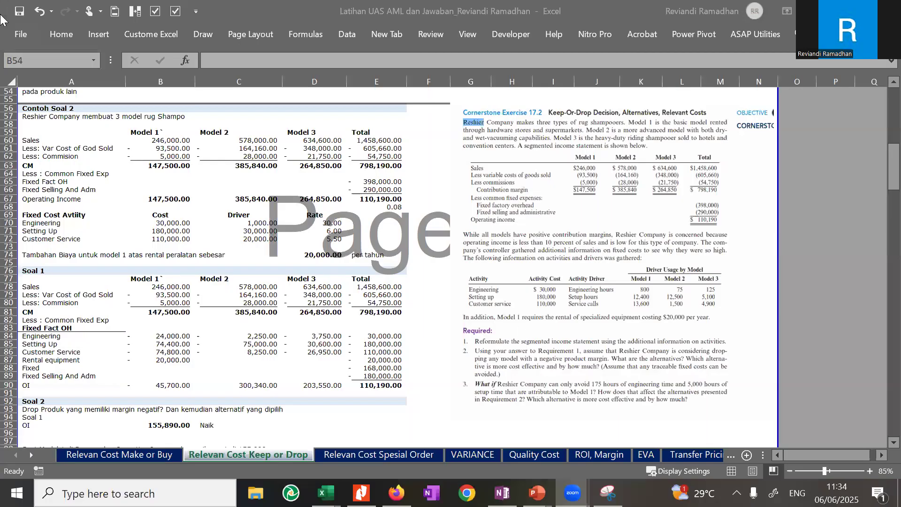
pyautogui.click(146, 157)
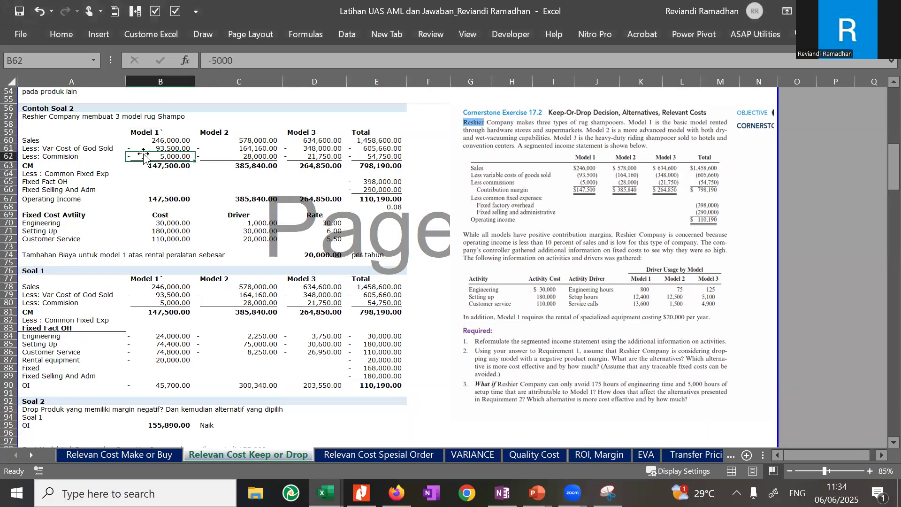
pyautogui.moveTo(65, 118); pyautogui.dragTo(390, 253)
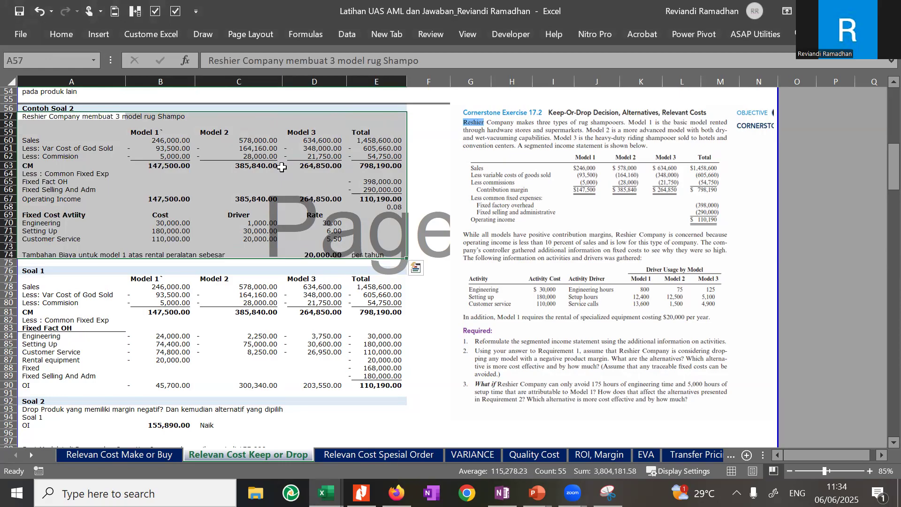
pyautogui.click(166, 147)
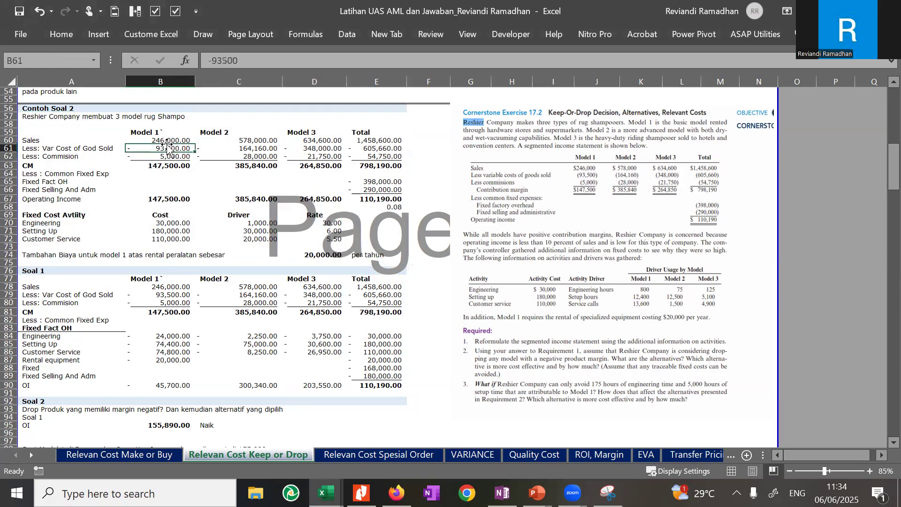
pyautogui.click(318, 157)
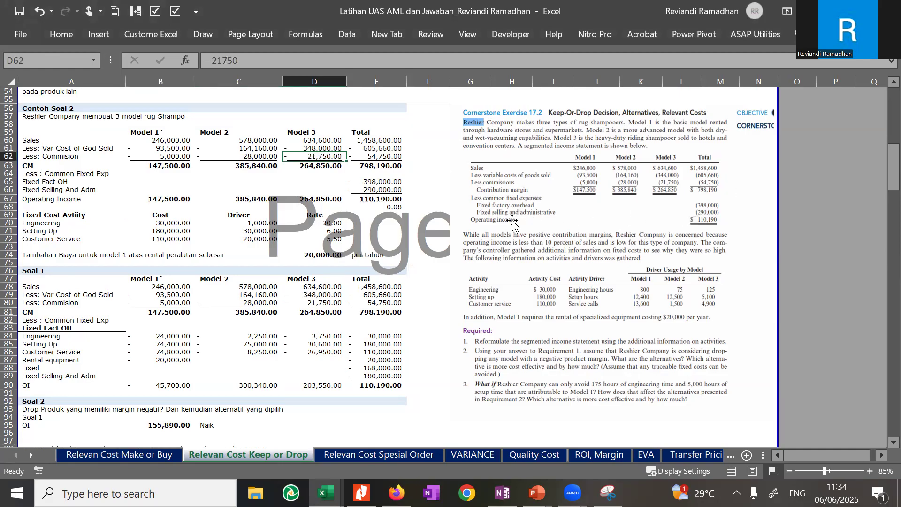
pyautogui.click(374, 199)
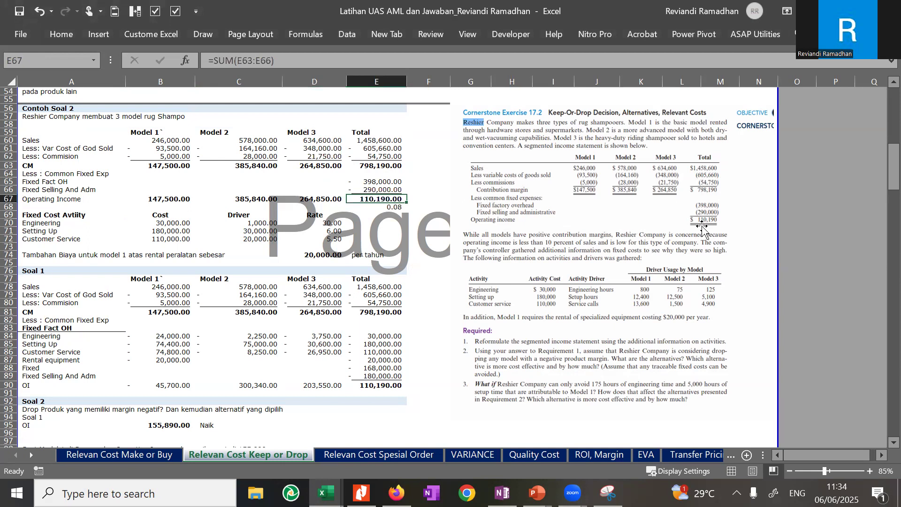
# - Compare the Fixed Cost Activity costs and driver formulas in B70:C72 with the exercise's activity cost and driver usage table
pyautogui.click(209, 239)
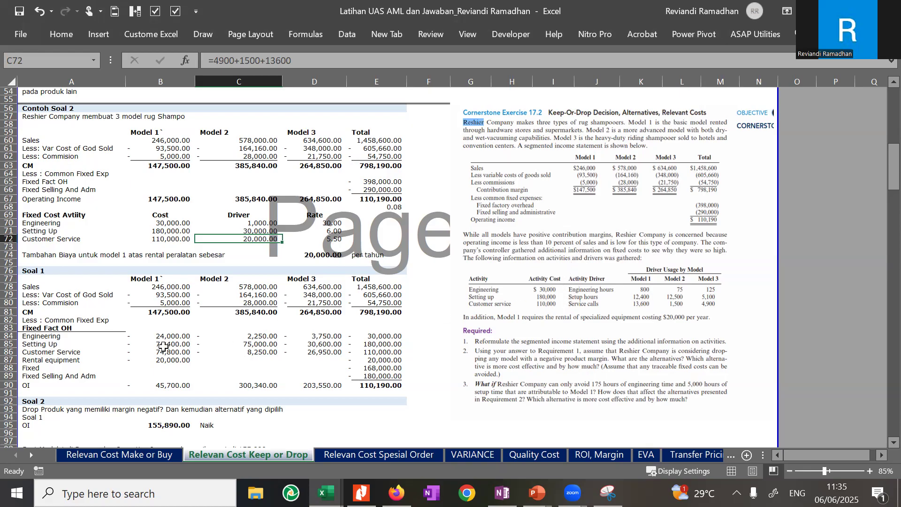
pyautogui.click(168, 326)
pyautogui.moveTo(174, 224); pyautogui.dragTo(177, 243)
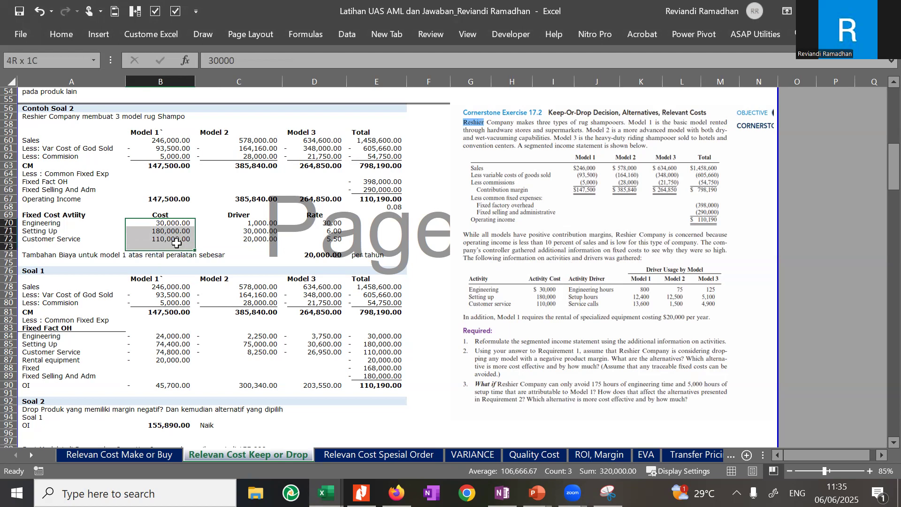
pyautogui.moveTo(177, 243); pyautogui.dragTo(180, 241)
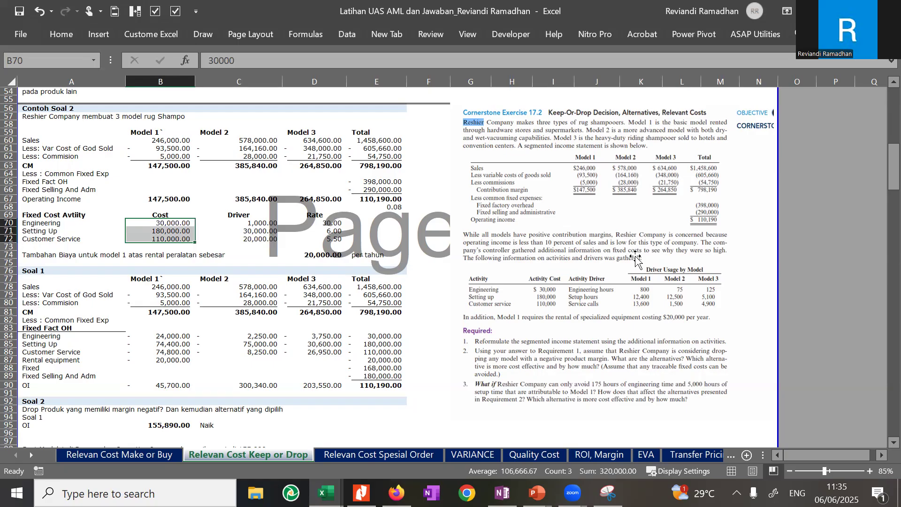
pyautogui.click(140, 184)
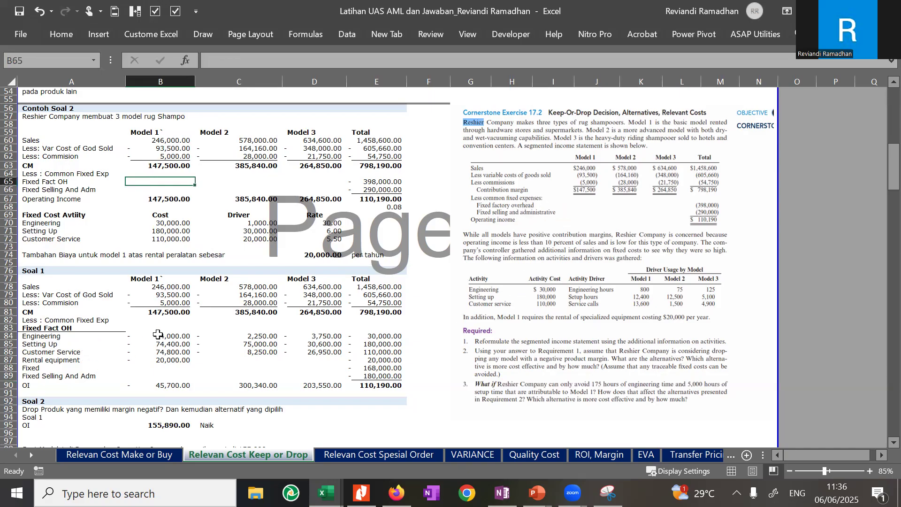
pyautogui.moveTo(183, 220); pyautogui.dragTo(175, 240)
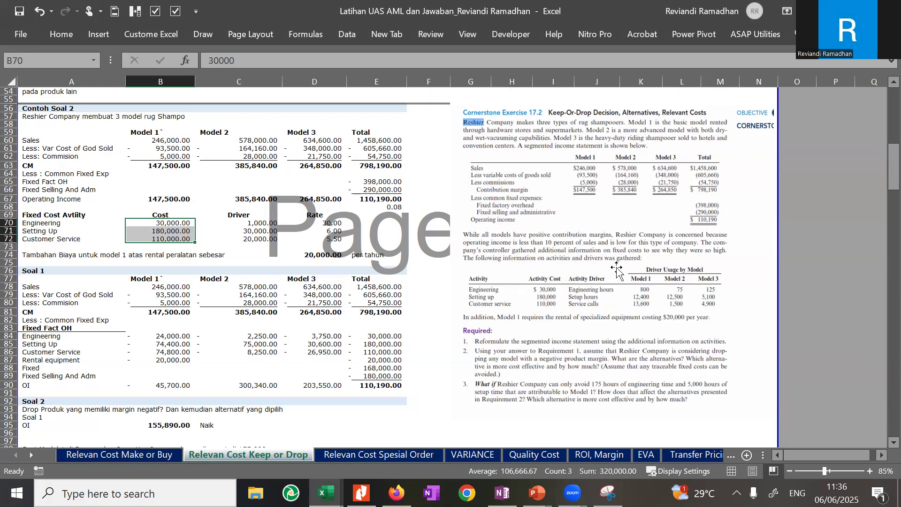
pyautogui.click(535, 299)
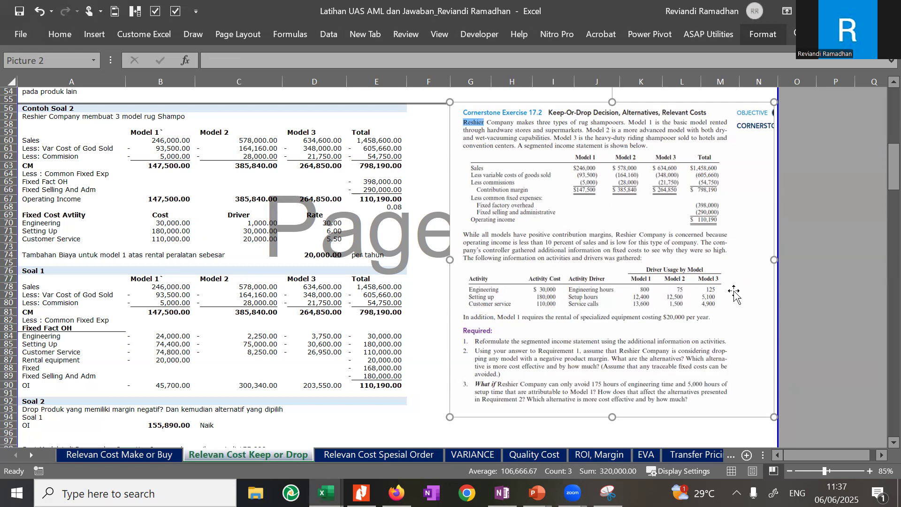
pyautogui.click(266, 223)
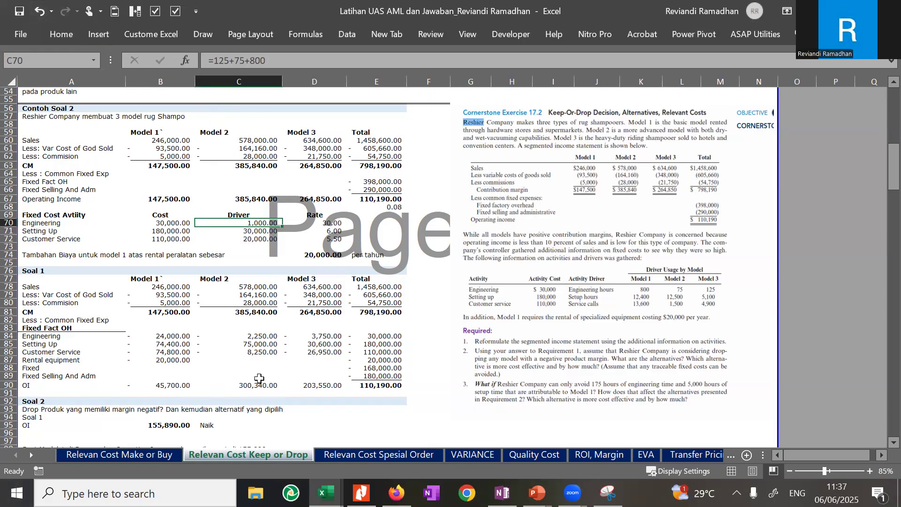
# - Check the Model 1 Customer Service allocation formula and the Total column for the fixed overhead activities under Soal 1
pyautogui.click(190, 353)
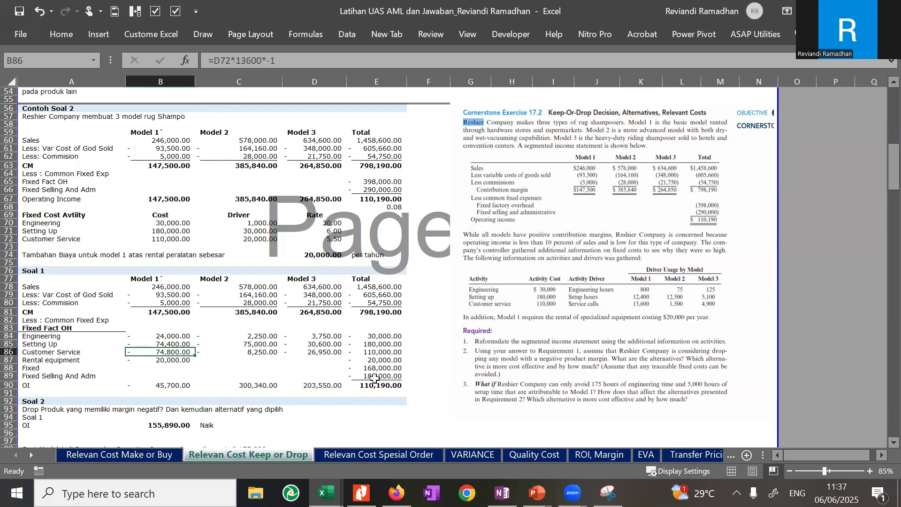
pyautogui.click(365, 337)
pyautogui.click(371, 360)
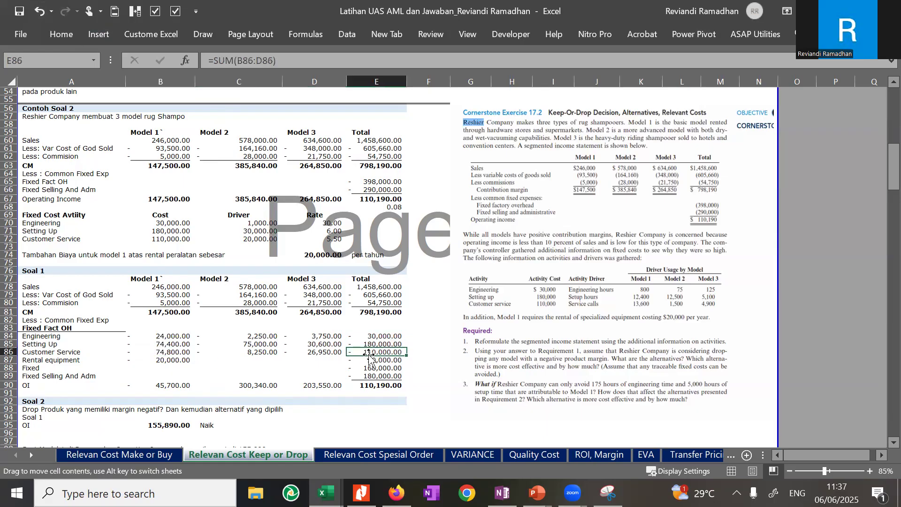
# - Trace the cell references of the remaining Fixed cost formula in E88 and inspect the Fixed Selling And Adm formula in E89
pyautogui.click(376, 368)
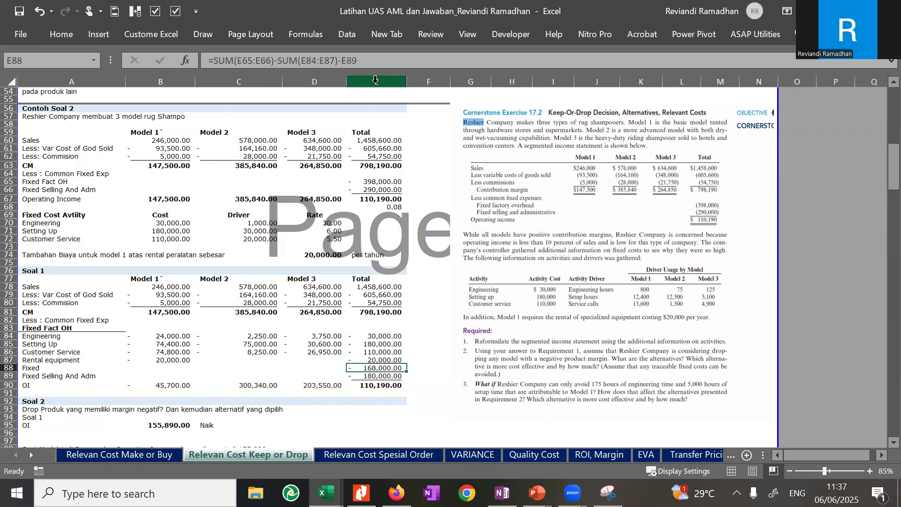
pyautogui.click(380, 58)
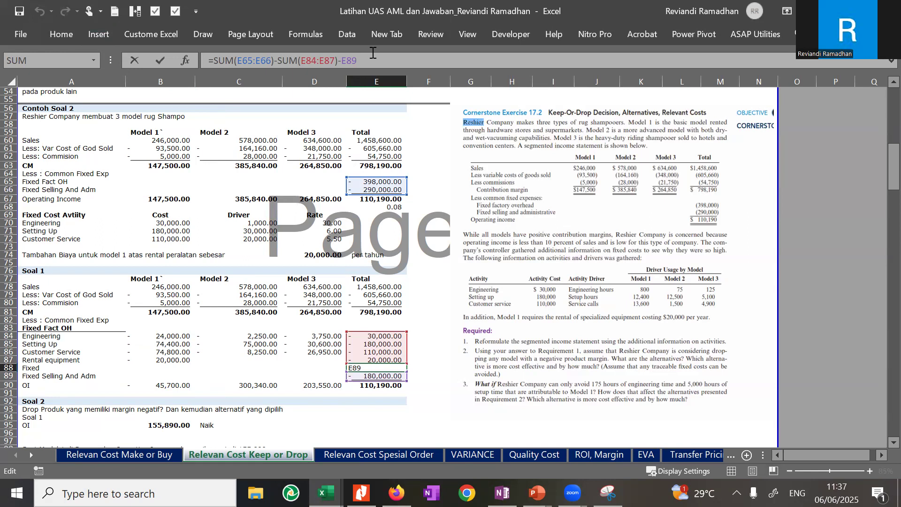
pyautogui.press('Return')
pyautogui.press('Up')
pyautogui.press('Left')
pyautogui.press('Left')
pyautogui.press('Left')
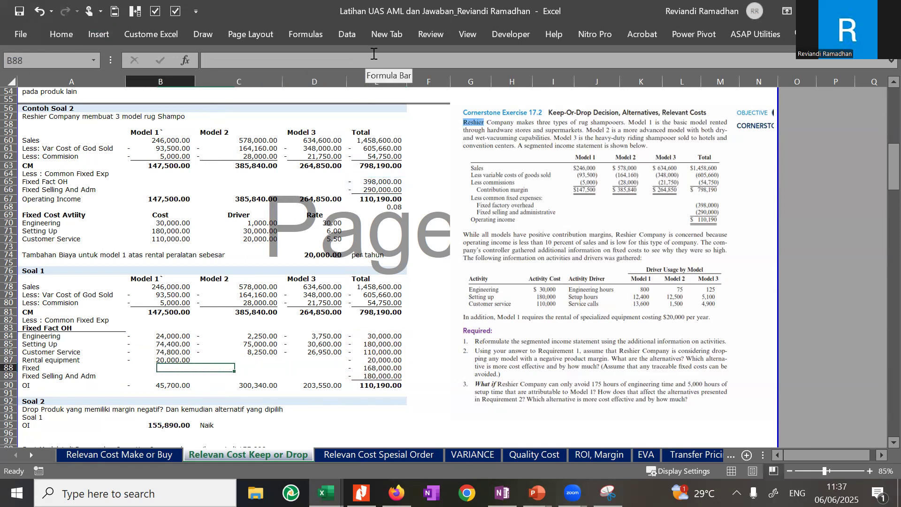
pyautogui.press('Left')
pyautogui.press('Right')
pyautogui.press('Right')
pyautogui.press('Right')
pyautogui.press('Right')
pyautogui.press('Down')
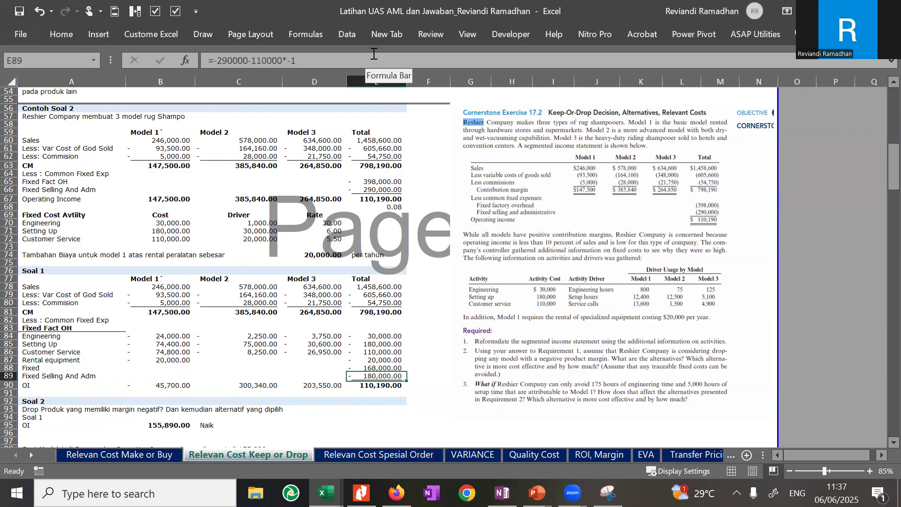
pyautogui.press('Up')
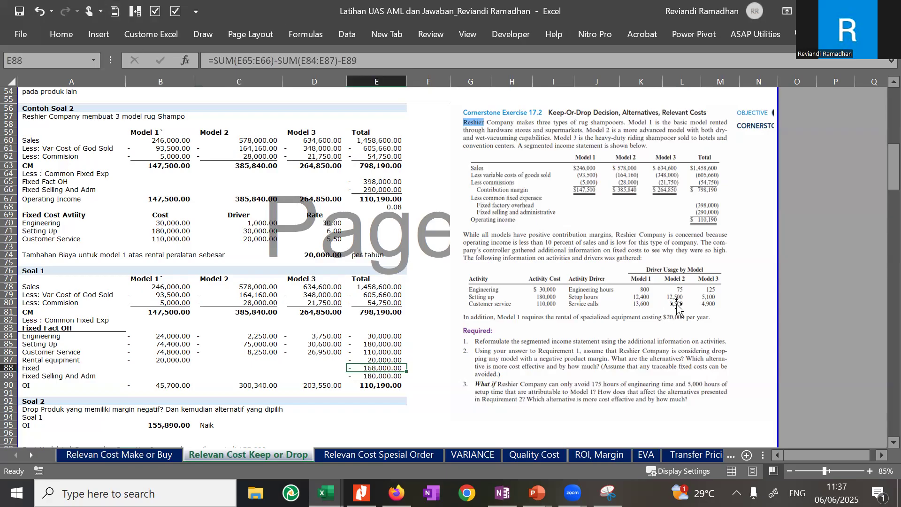
# - Recheck the activity driver formulas in C70:C72 against the activity Cost column beside them
pyautogui.click(253, 232)
pyautogui.click(254, 239)
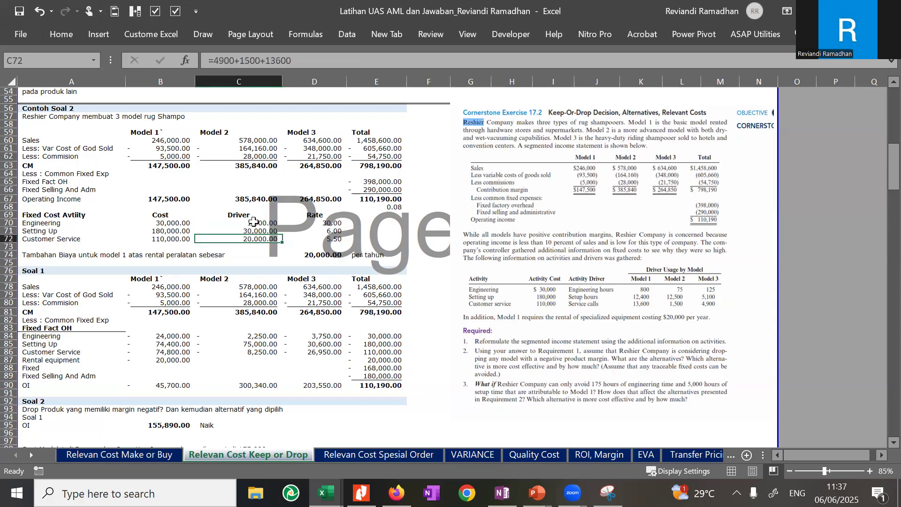
pyautogui.click(254, 222)
pyautogui.moveTo(155, 216); pyautogui.dragTo(188, 247)
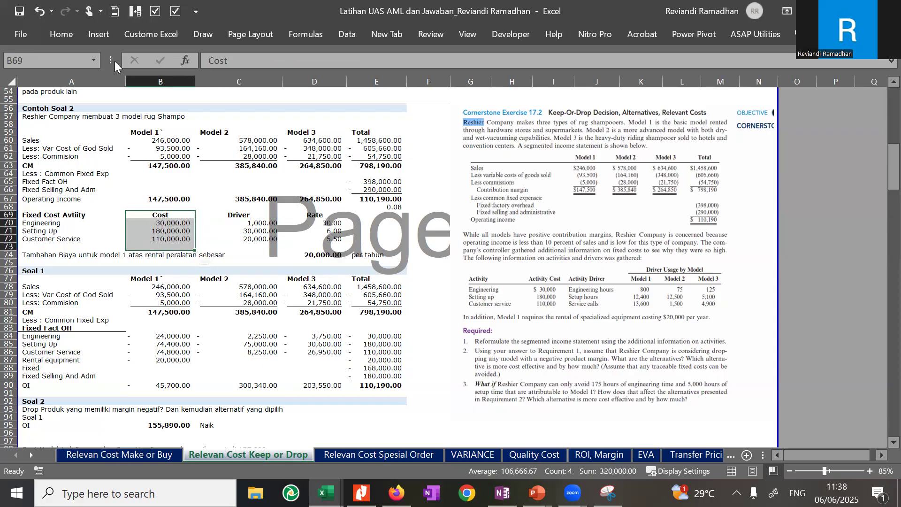
pyautogui.click(61, 34)
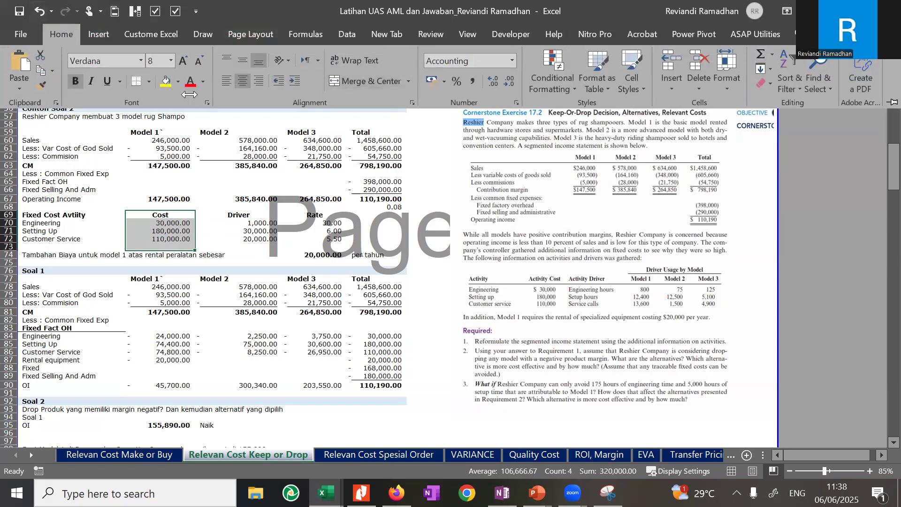
# - Fill the Fixed Fact OH and Fixed Selling And Adm rows, A65:E66, with light blue-gray
pyautogui.click(105, 175)
pyautogui.moveTo(43, 182); pyautogui.dragTo(385, 188)
pyautogui.click(60, 27)
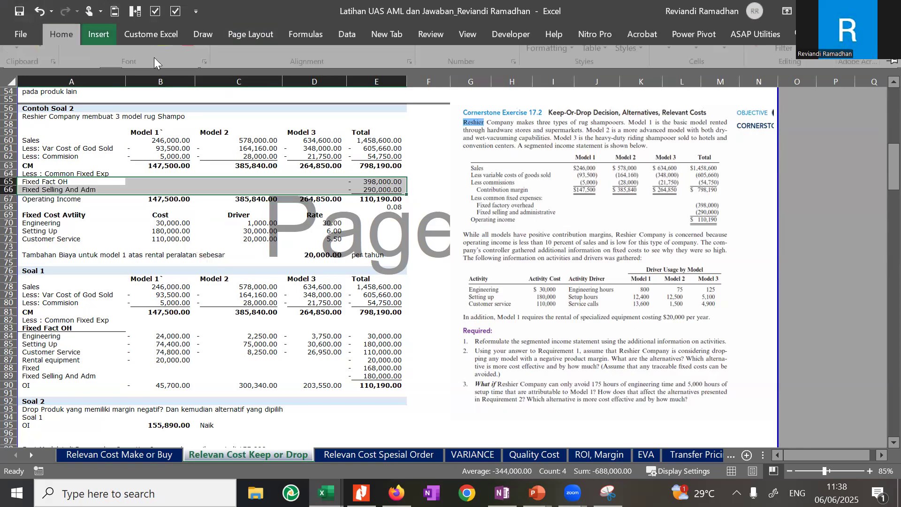
pyautogui.click(177, 82)
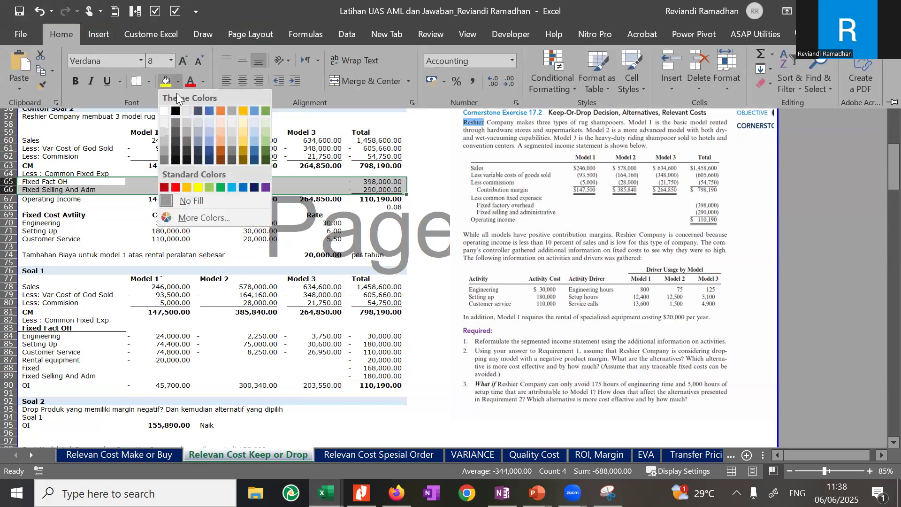
pyautogui.click(198, 121)
# - Highlight the Engineering, Setting Up and Customer Service costs in B70:B72 with yellow fill
pyautogui.click(190, 239)
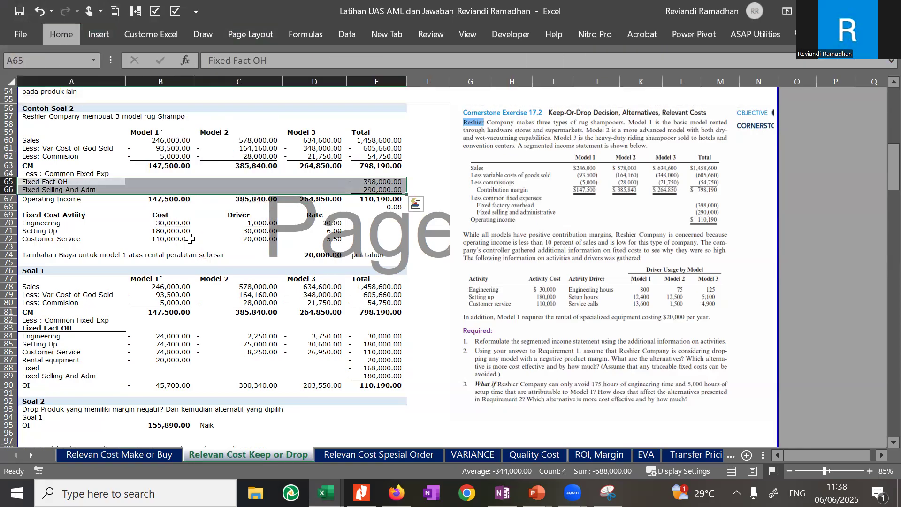
pyautogui.click(190, 239)
pyautogui.moveTo(160, 221); pyautogui.dragTo(161, 239)
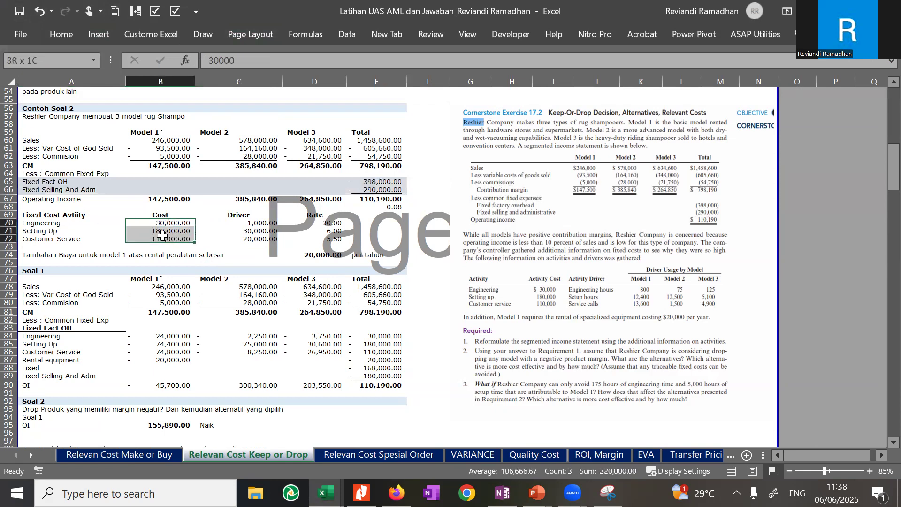
pyautogui.click(65, 41)
pyautogui.click(179, 80)
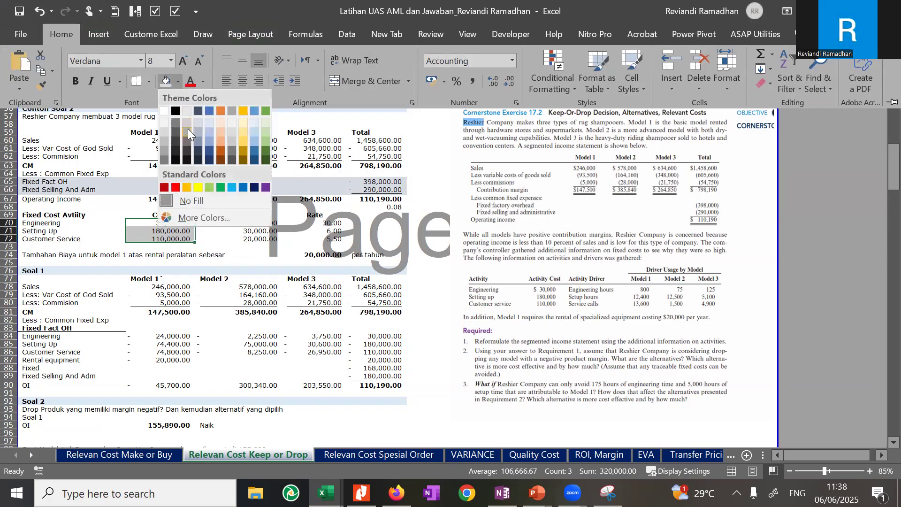
pyautogui.click(196, 187)
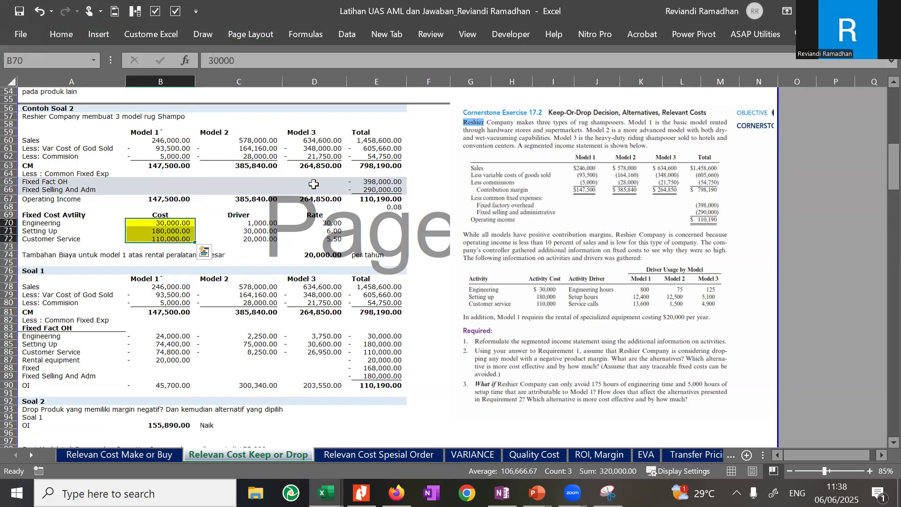
# - Compare the shaded common fixed expenses in rows 65–66 with the yellow activity costs and the Model 1 rental equipment note
pyautogui.moveTo(374, 181); pyautogui.dragTo(367, 188)
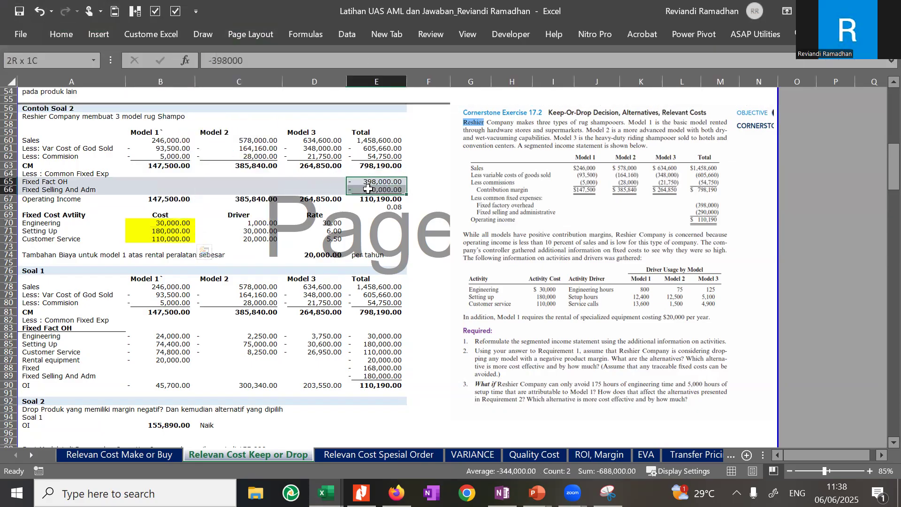
pyautogui.moveTo(185, 224); pyautogui.dragTo(184, 245)
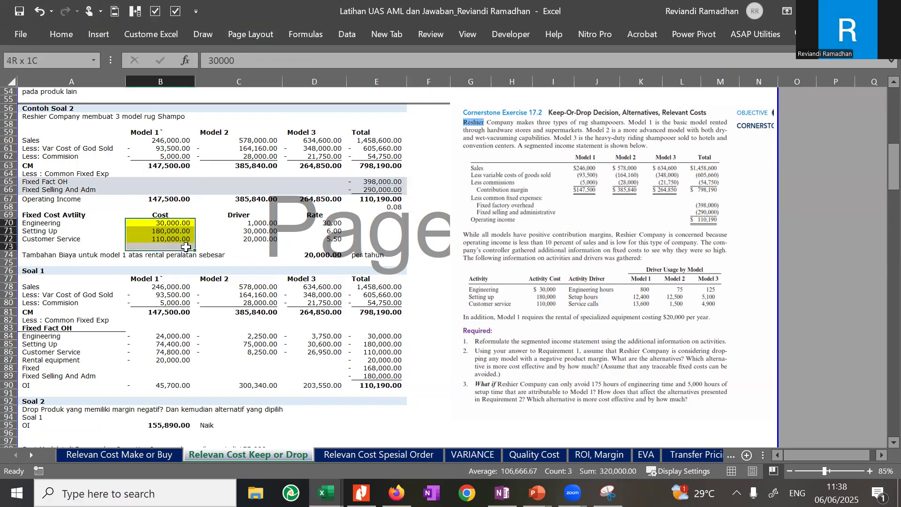
pyautogui.click(78, 190)
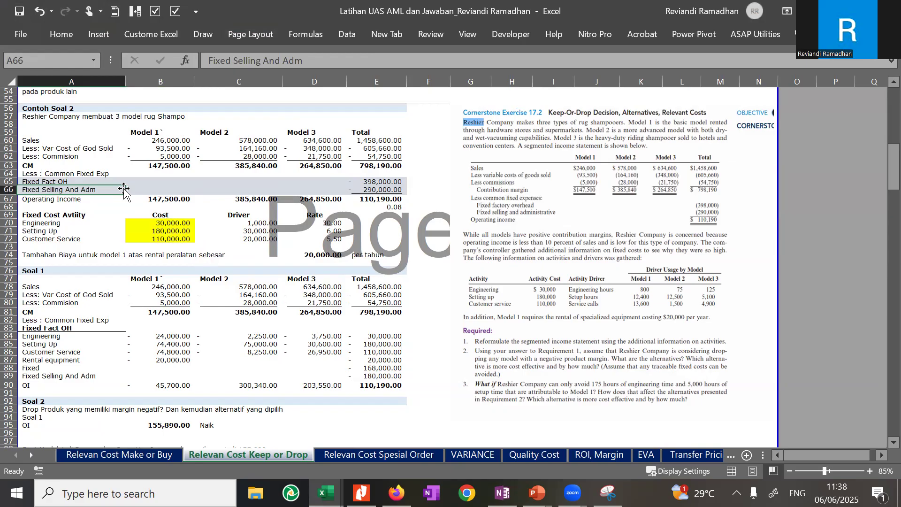
pyautogui.click(396, 196)
pyautogui.click(160, 255)
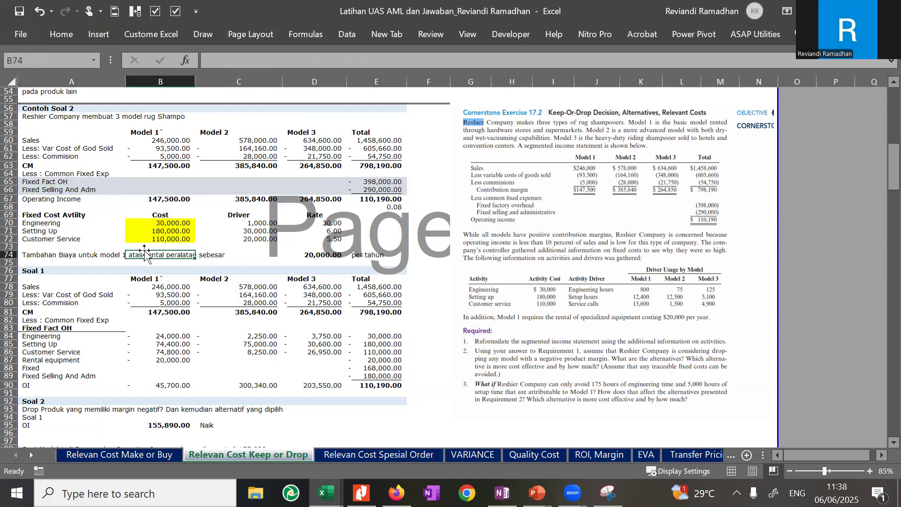
pyautogui.click(45, 214)
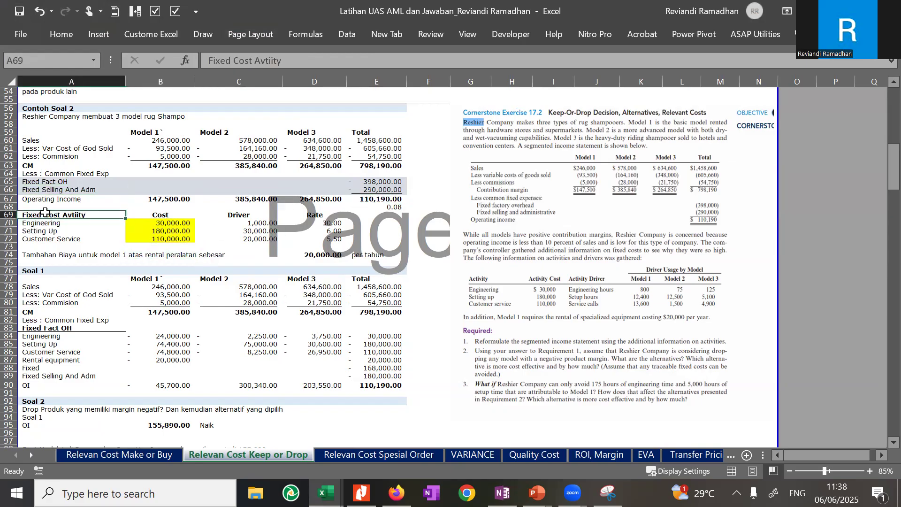
pyautogui.click(51, 183)
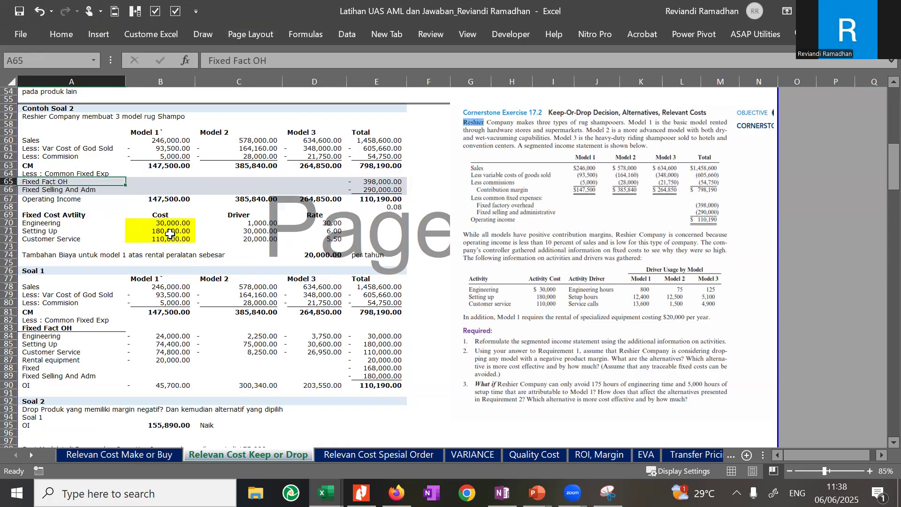
pyautogui.click(138, 230)
pyautogui.moveTo(171, 234); pyautogui.dragTo(160, 239)
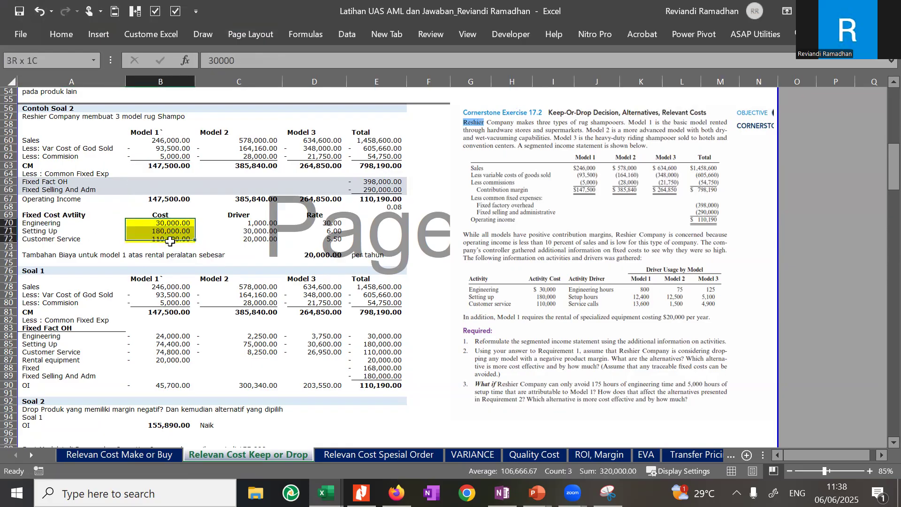
pyautogui.click(63, 35)
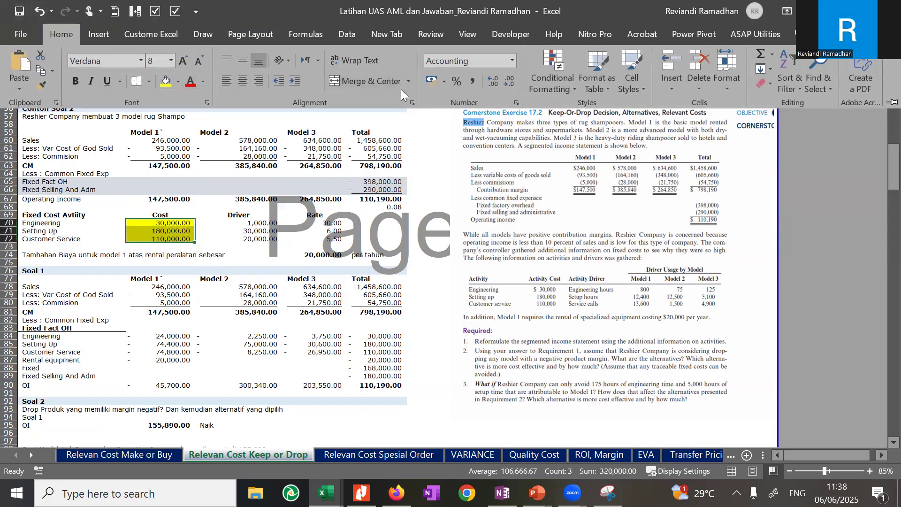
pyautogui.click(232, 231)
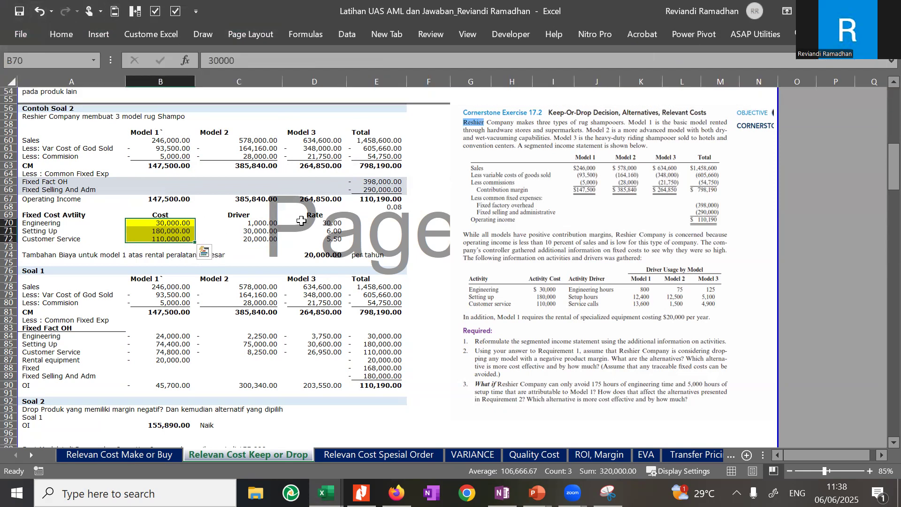
# - Apply the dollar accounting number format to the activity rates in D70:D72
pyautogui.moveTo(328, 222); pyautogui.dragTo(330, 238)
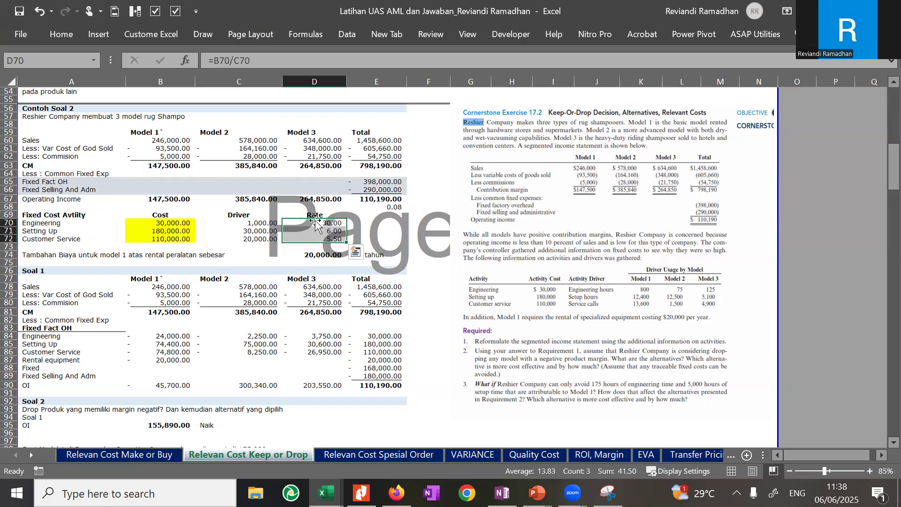
pyautogui.click(61, 35)
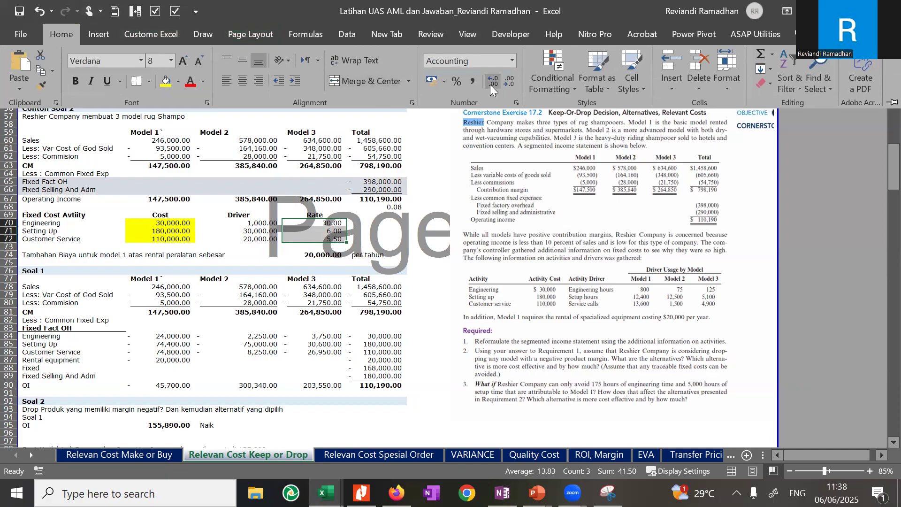
pyautogui.click(444, 81)
pyautogui.click(462, 114)
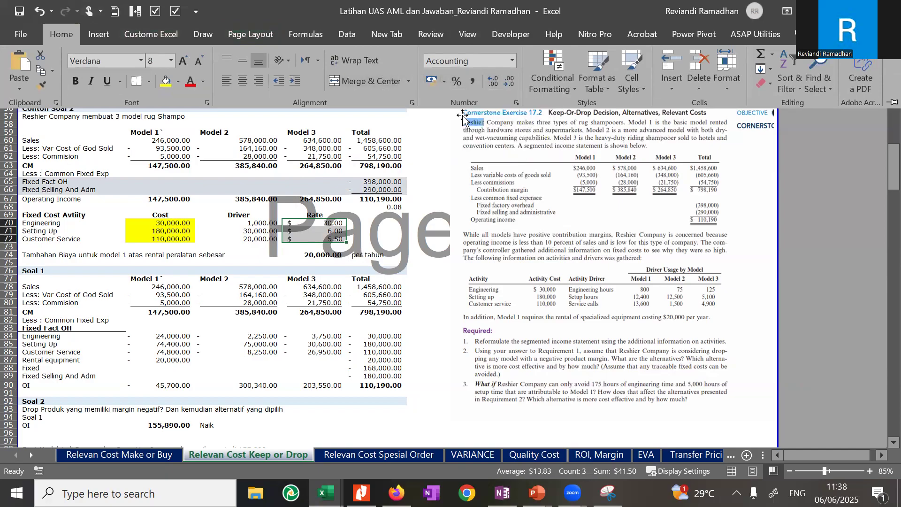
# - Check the driver totals in C70:C72 and trace how the Engineering rate in D70 derives from its cost and driver
pyautogui.click(204, 228)
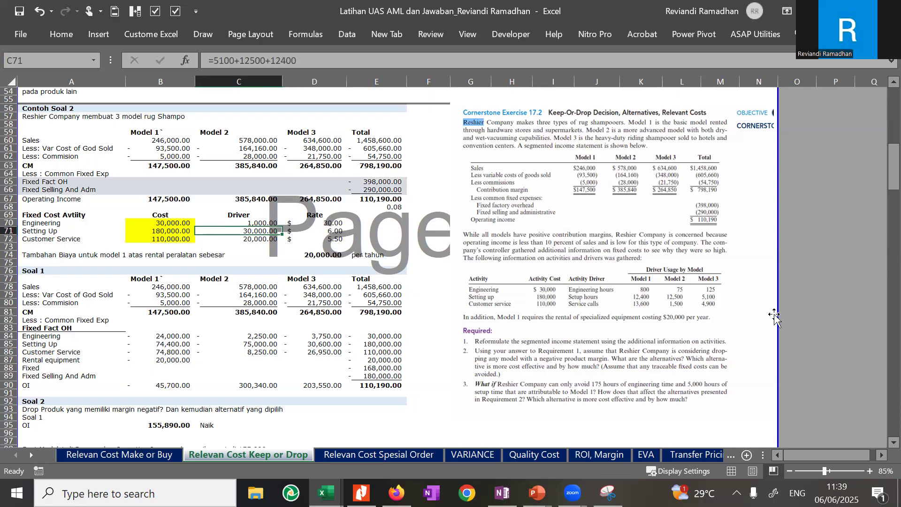
pyautogui.click(238, 239)
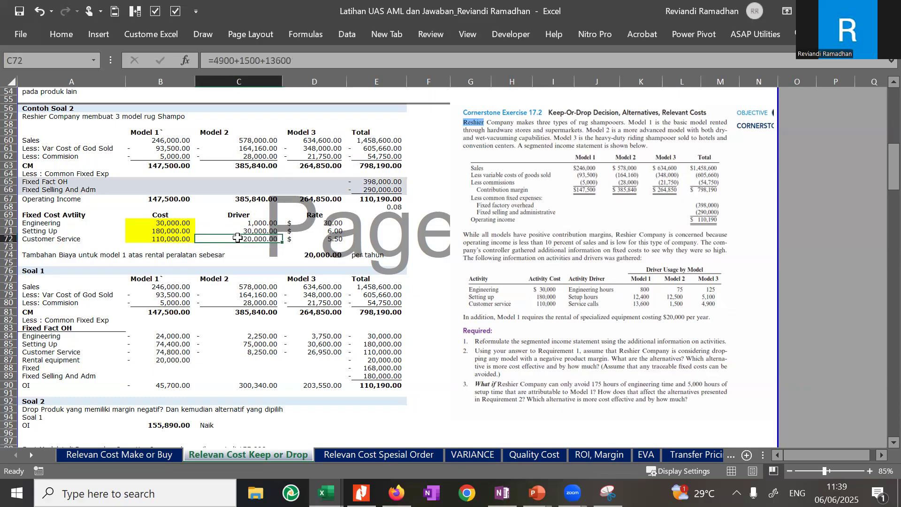
pyautogui.click(248, 224)
pyautogui.click(248, 232)
pyautogui.click(274, 238)
pyautogui.click(316, 224)
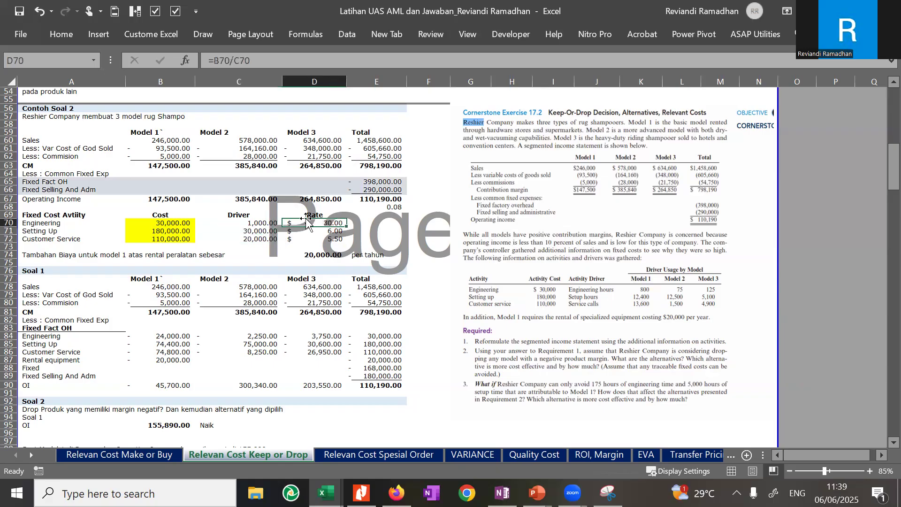
pyautogui.click(167, 221)
pyautogui.click(275, 223)
pyautogui.click(329, 226)
# - Review the Soal 1 statement against the exercise picture, from its contribution margin to the Model 1 Engineering cost in B84
pyautogui.click(292, 248)
pyautogui.click(129, 265)
pyautogui.click(97, 271)
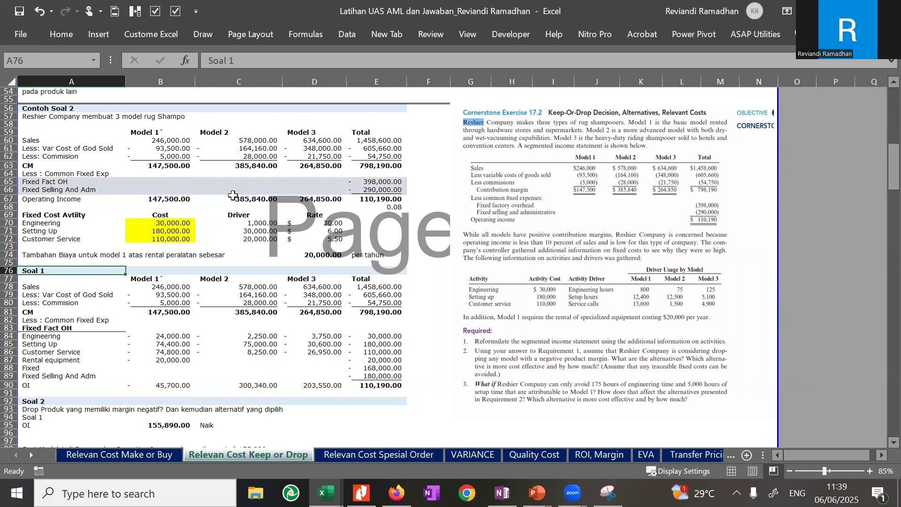
pyautogui.click(640, 206)
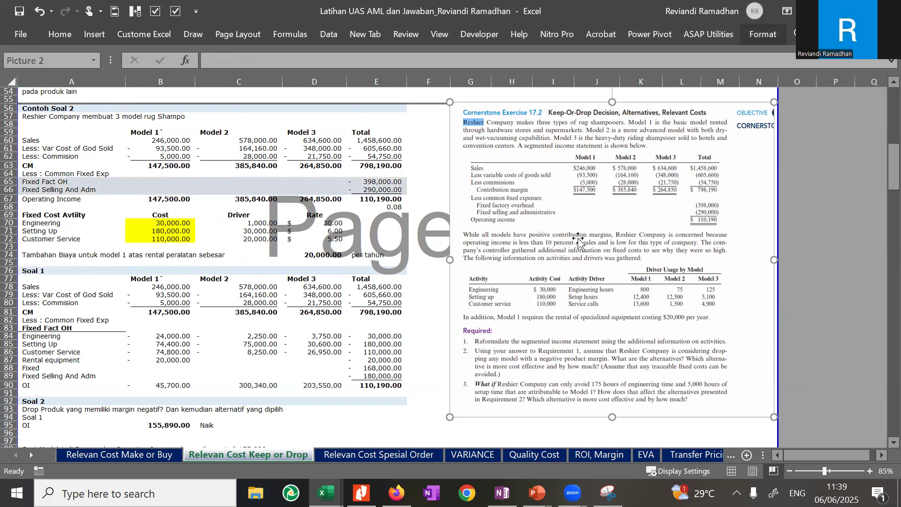
pyautogui.click(97, 313)
pyautogui.click(147, 328)
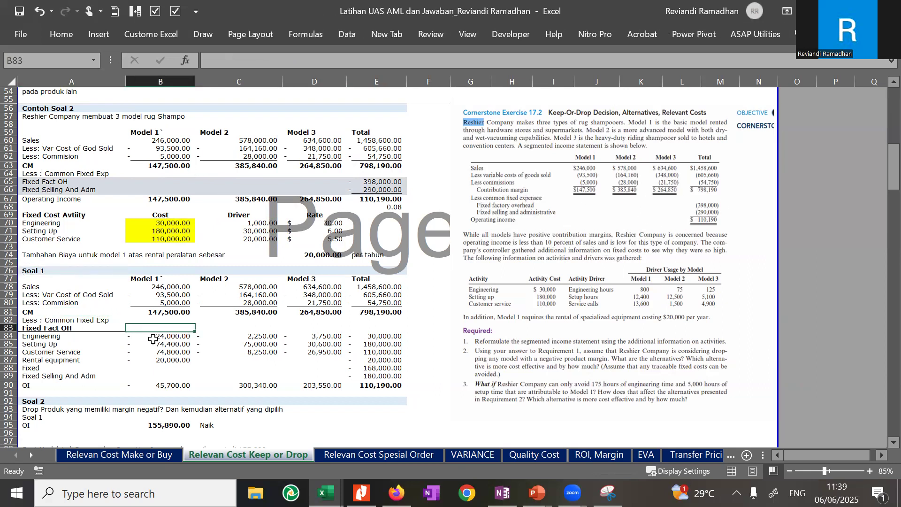
pyautogui.click(153, 336)
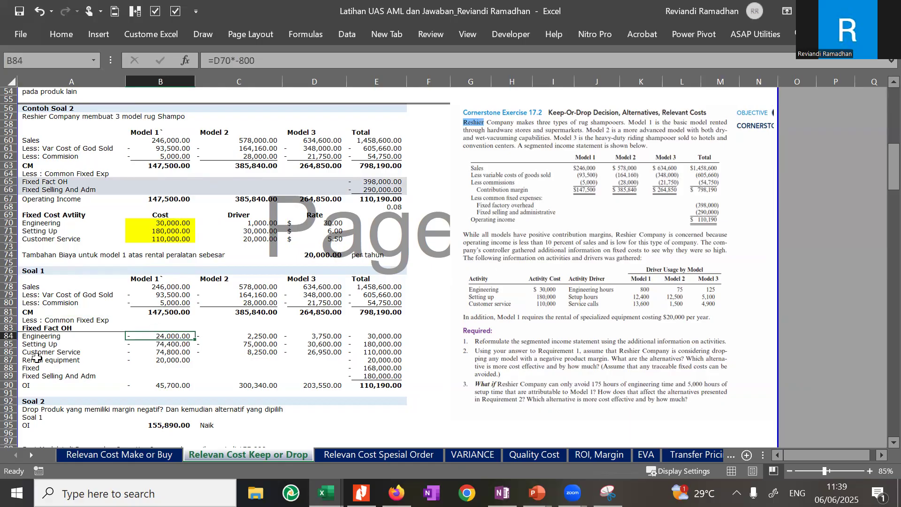
# - Color the text of the Engineering, Setting Up and Customer Service rows in A84:D86 red
pyautogui.click(30, 340)
pyautogui.moveTo(52, 334); pyautogui.dragTo(322, 344)
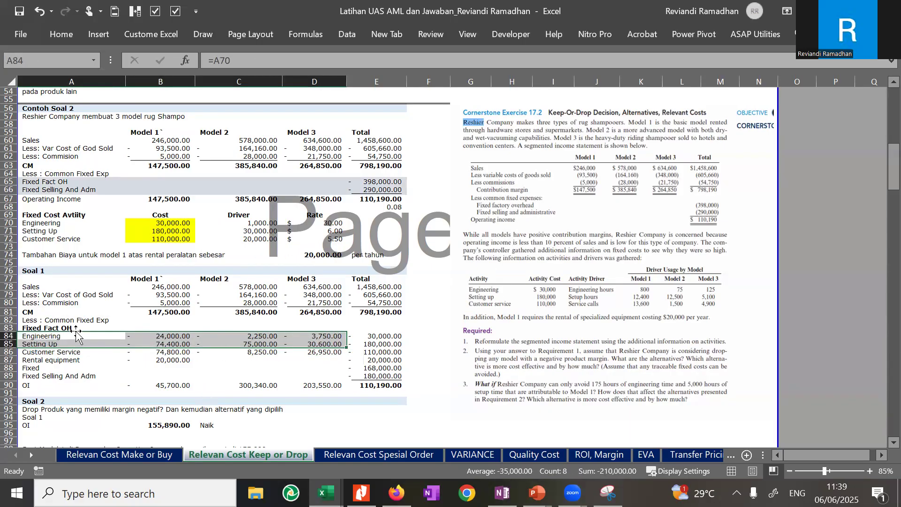
pyautogui.moveTo(79, 335); pyautogui.dragTo(322, 352)
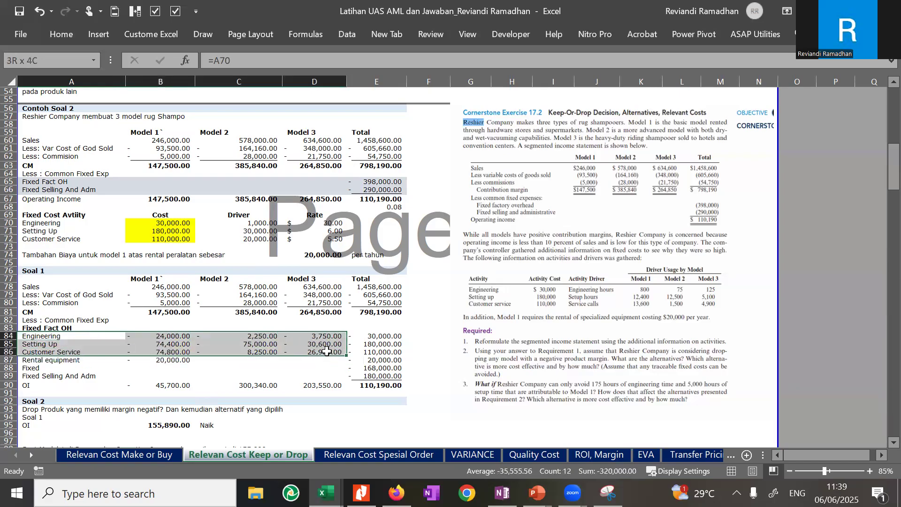
pyautogui.click(67, 38)
pyautogui.click(190, 82)
pyautogui.click(174, 313)
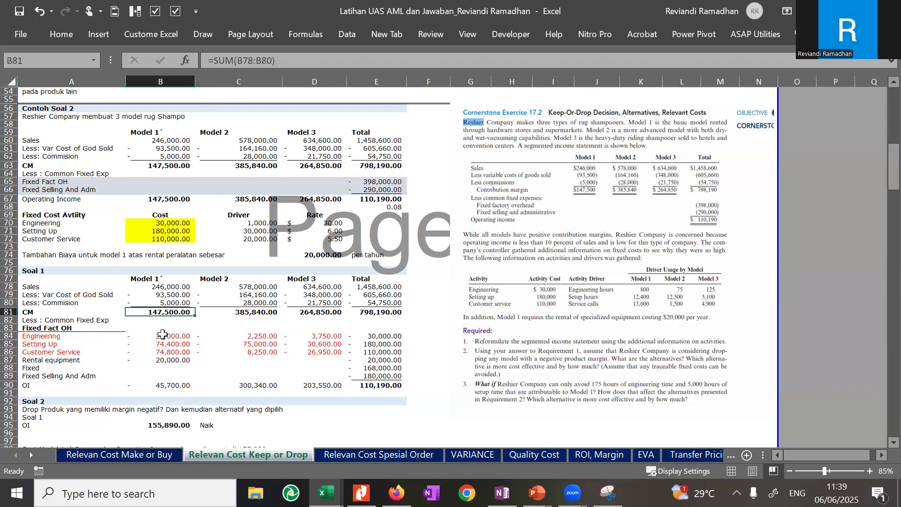
# - Trace the Engineering allocation formulas for all three models in B84:D84 to the rate in D70 and the exercise's engineering hours
pyautogui.click(163, 334)
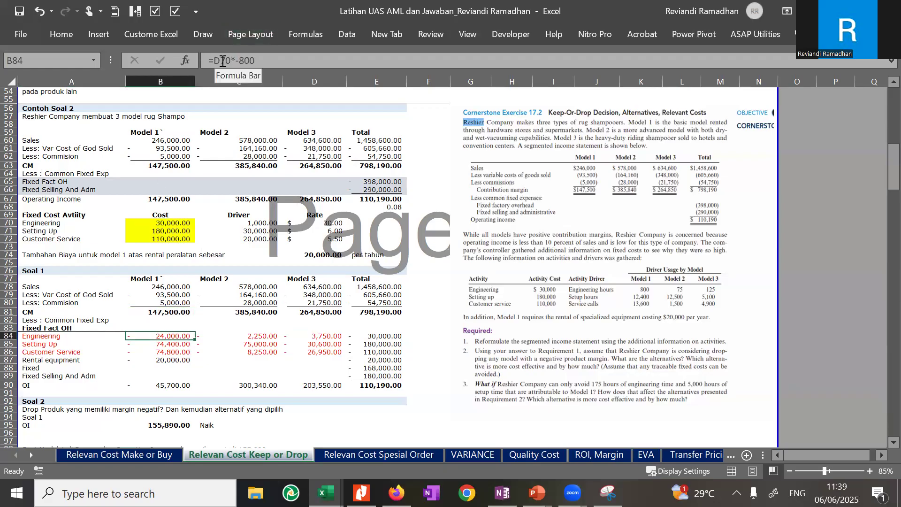
pyautogui.click(223, 61)
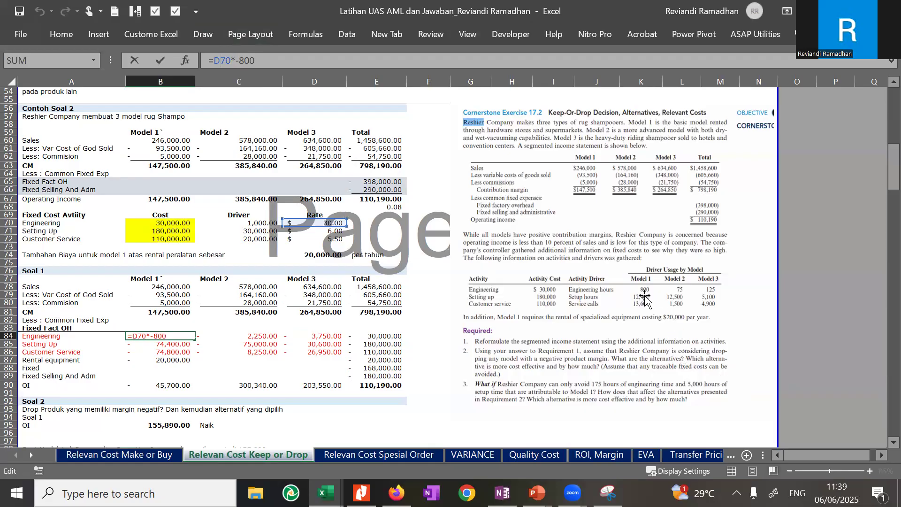
pyautogui.press('Return')
pyautogui.press('Up')
pyautogui.press('Right')
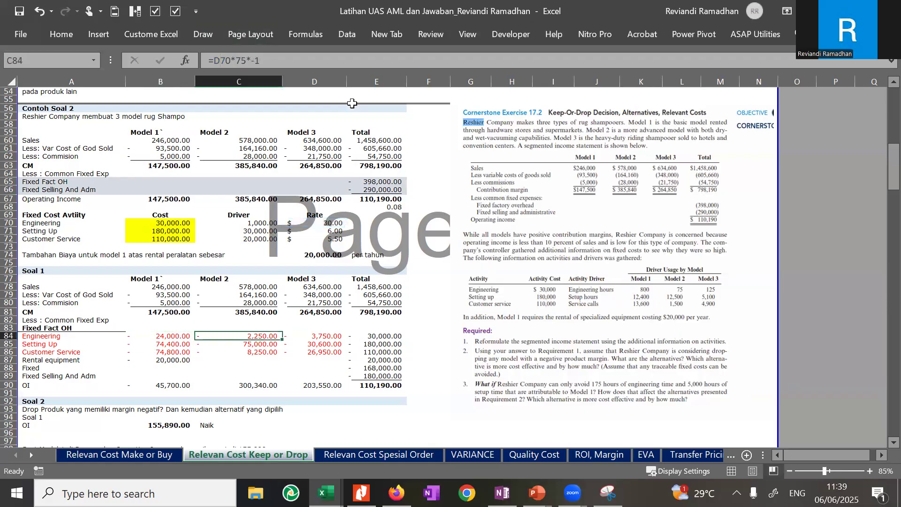
pyautogui.click(264, 63)
pyautogui.press('Return')
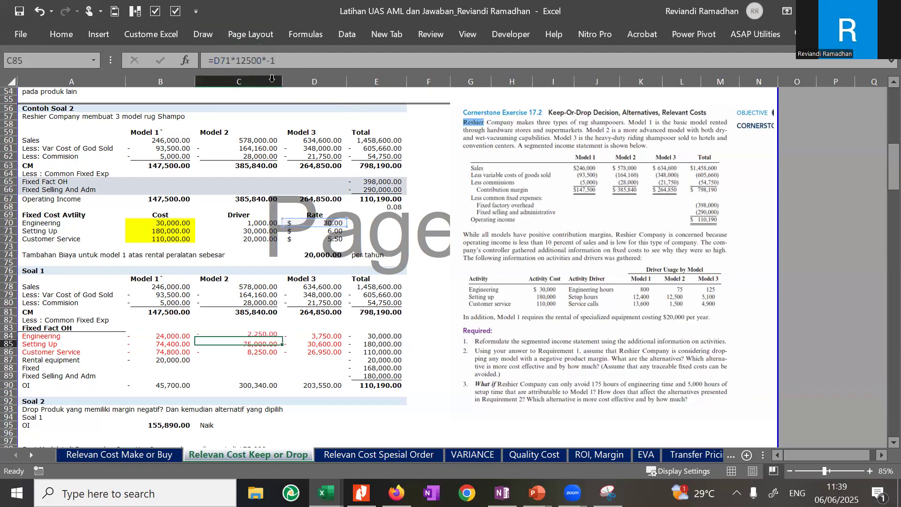
pyautogui.press('Up')
pyautogui.press('Right')
pyautogui.click(273, 61)
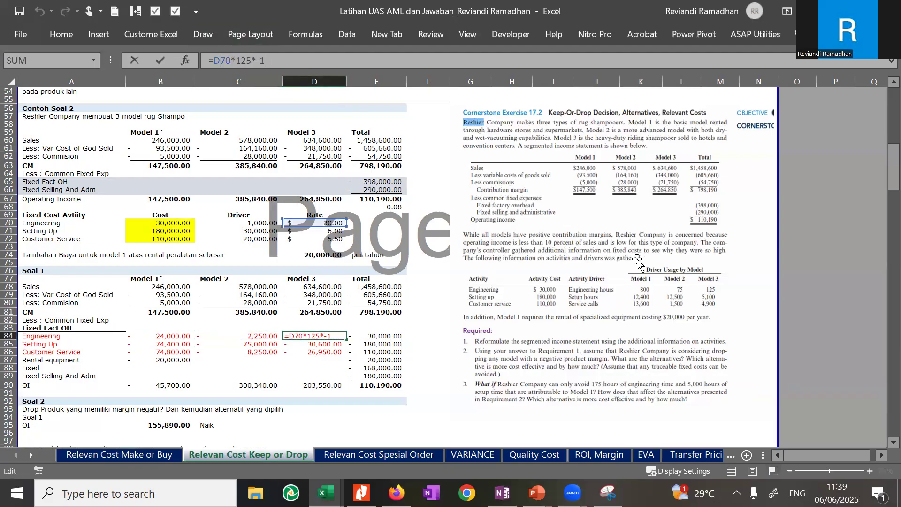
pyautogui.press('Return')
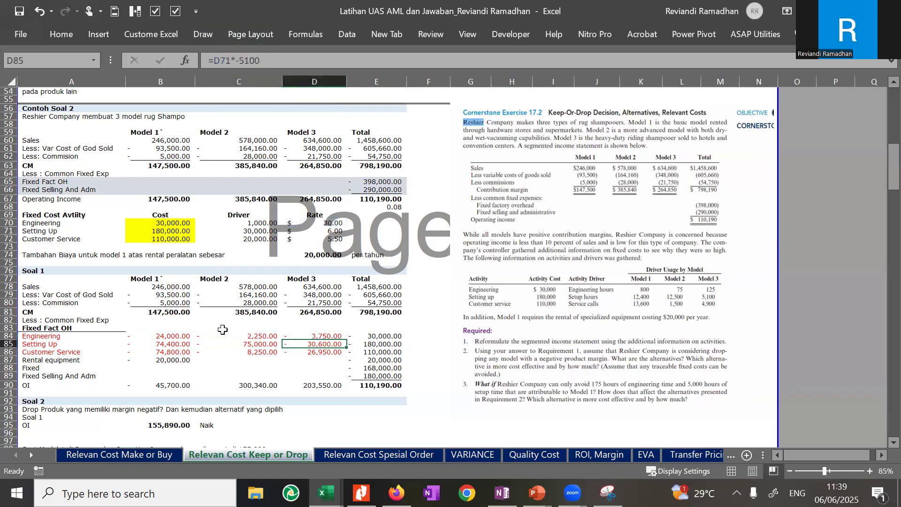
# - Check the Setting Up and Customer Service allocation formulas in rows 85–86 against their activity rates and driver usage
pyautogui.click(150, 346)
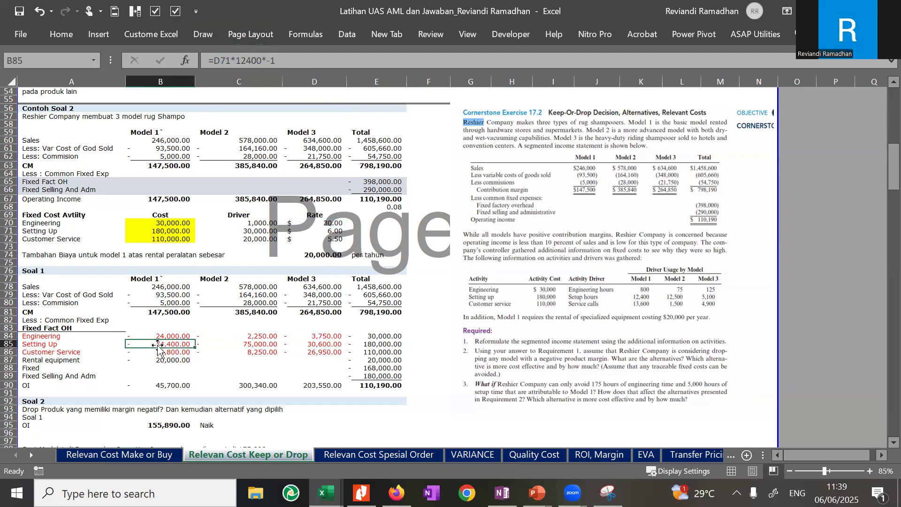
pyautogui.click(234, 61)
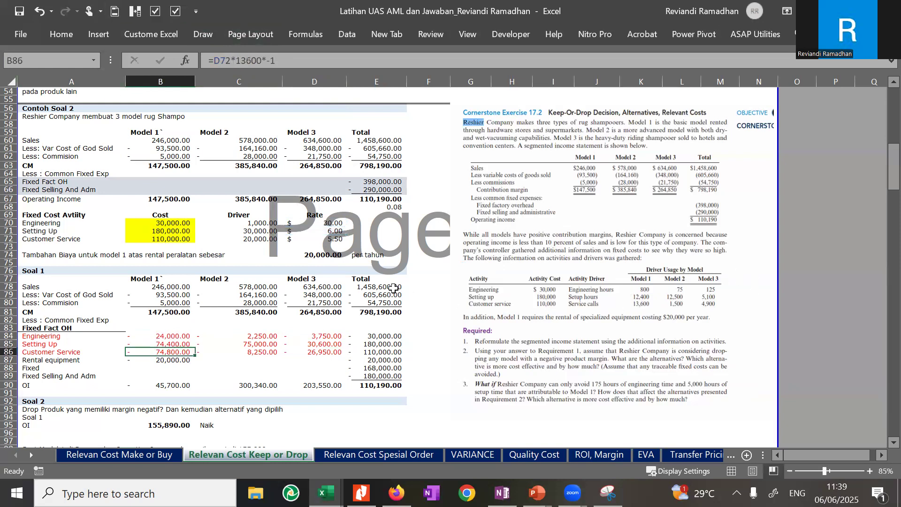
pyautogui.press('Tab')
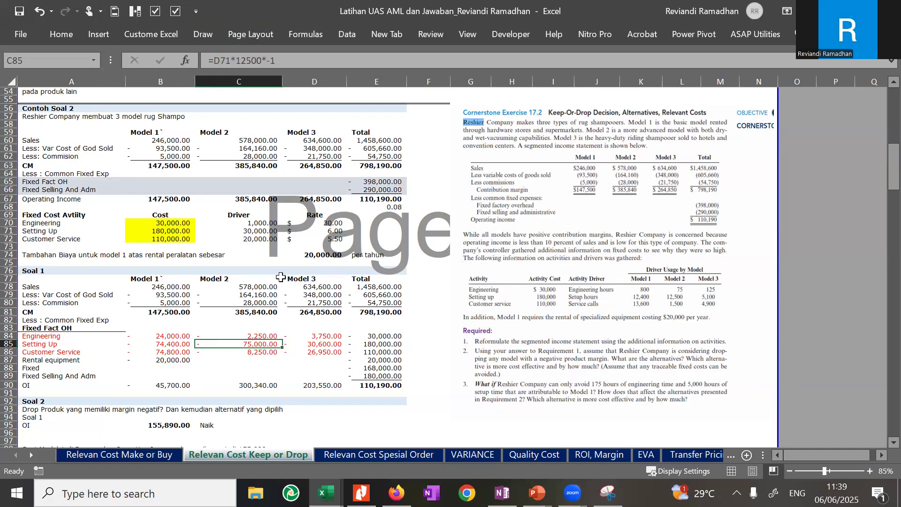
pyautogui.click(318, 341)
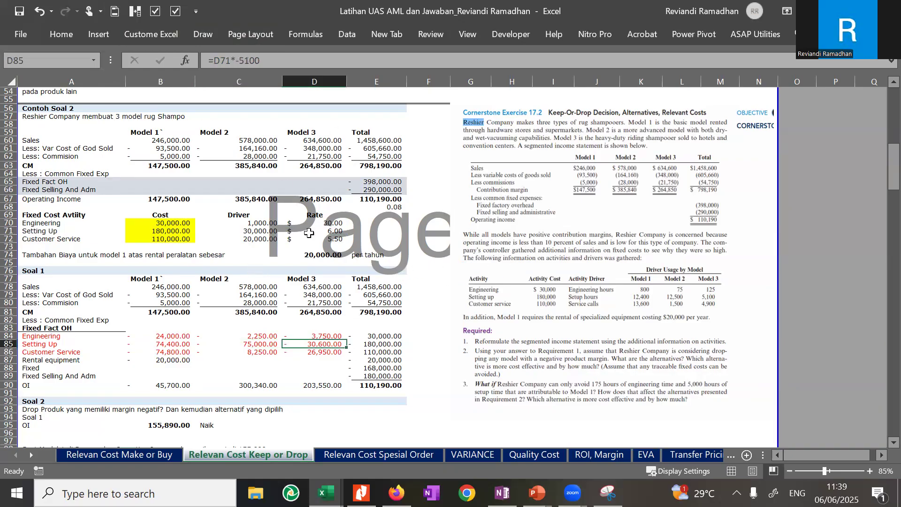
pyautogui.click(274, 61)
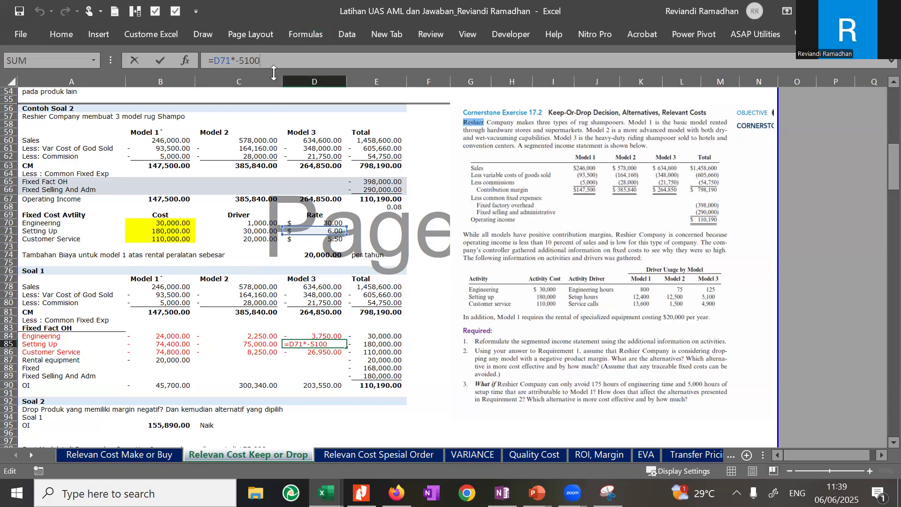
pyautogui.press('Return')
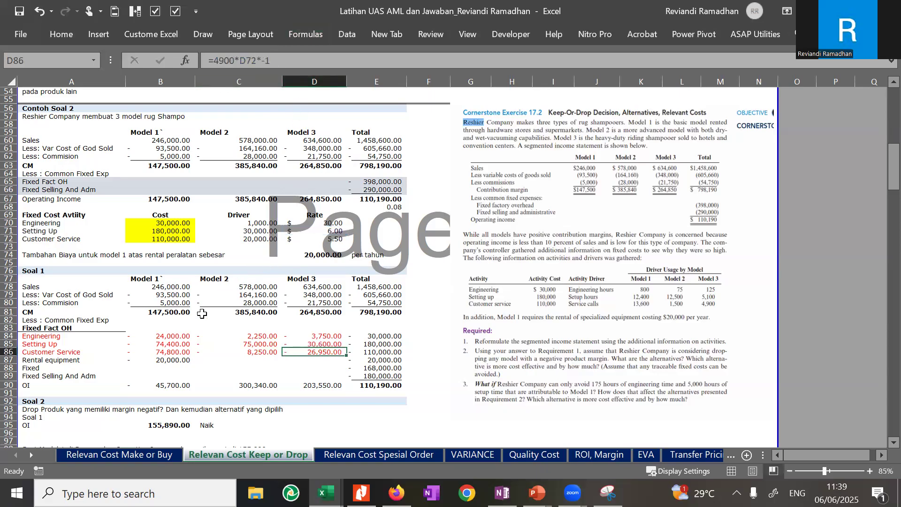
# - Check Model 1's Rental equipment charge in row 87 and the total traceable fixed costs in E84:E87
pyautogui.click(172, 360)
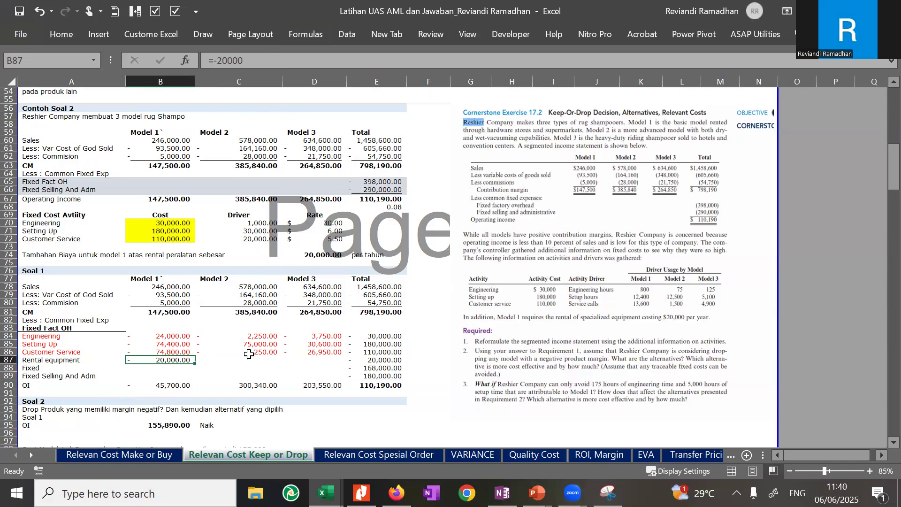
pyautogui.click(42, 359)
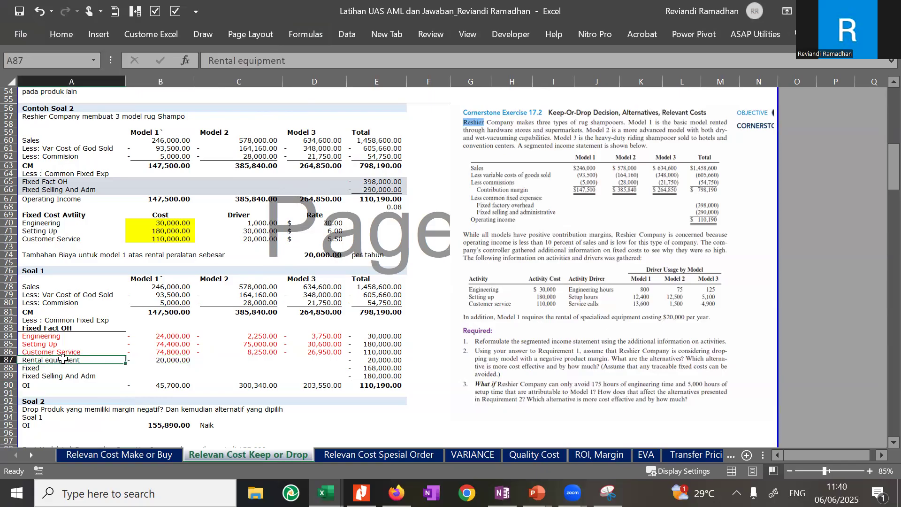
pyautogui.click(181, 359)
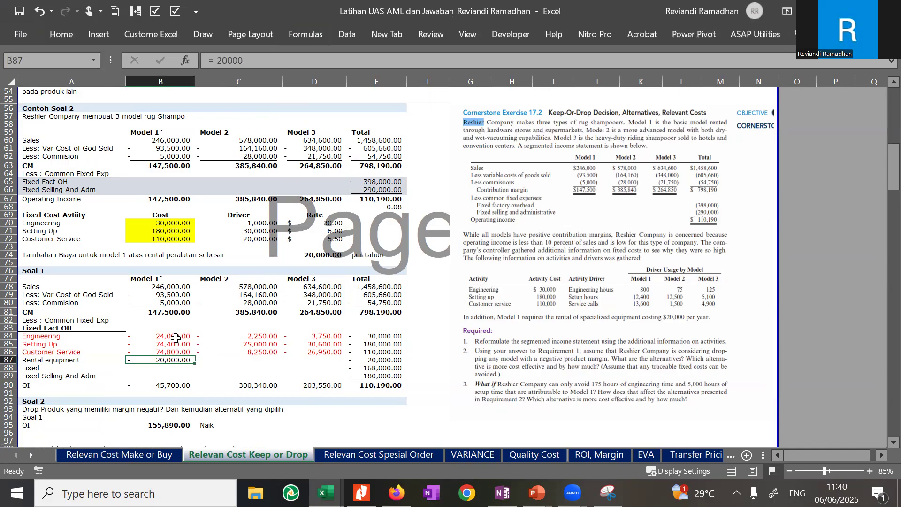
pyautogui.moveTo(176, 338); pyautogui.dragTo(374, 338)
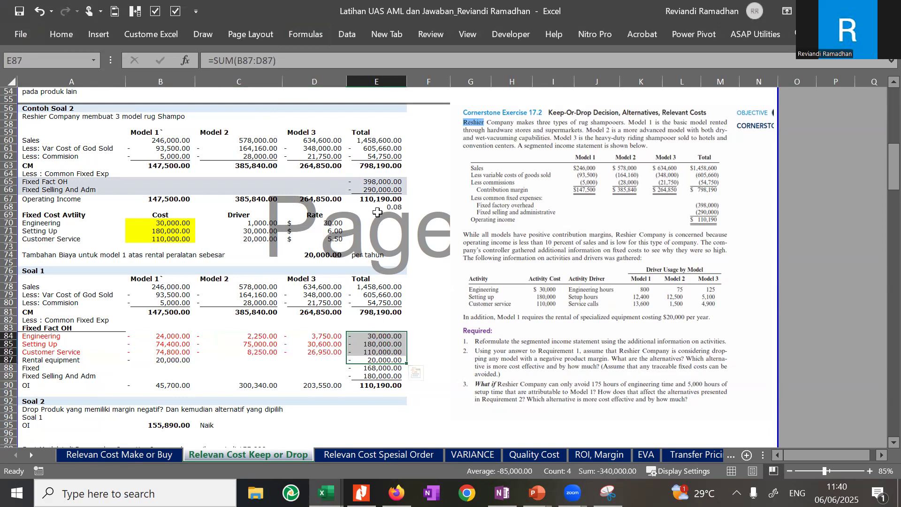
# - Inspect the formulas behind the remaining Fixed cost in E88 and Fixed Selling And Adm in E89
pyautogui.click(381, 374)
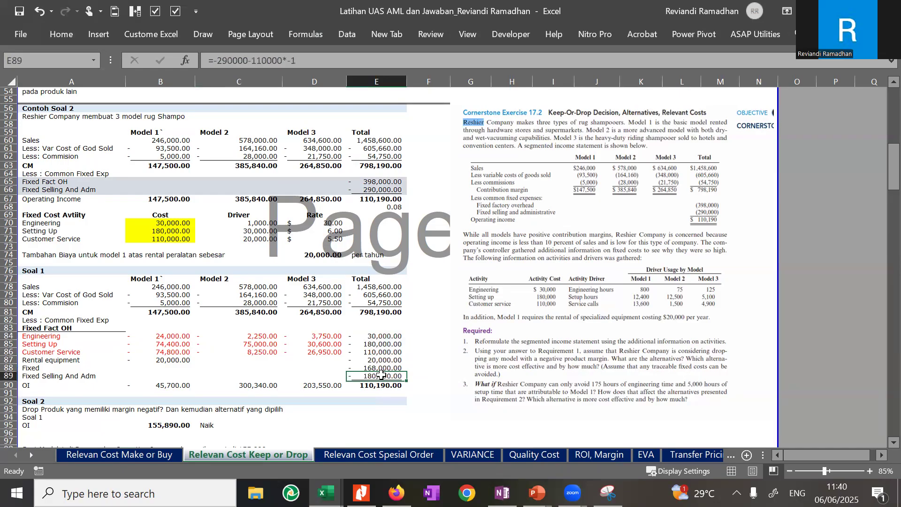
pyautogui.click(380, 368)
pyautogui.click(324, 57)
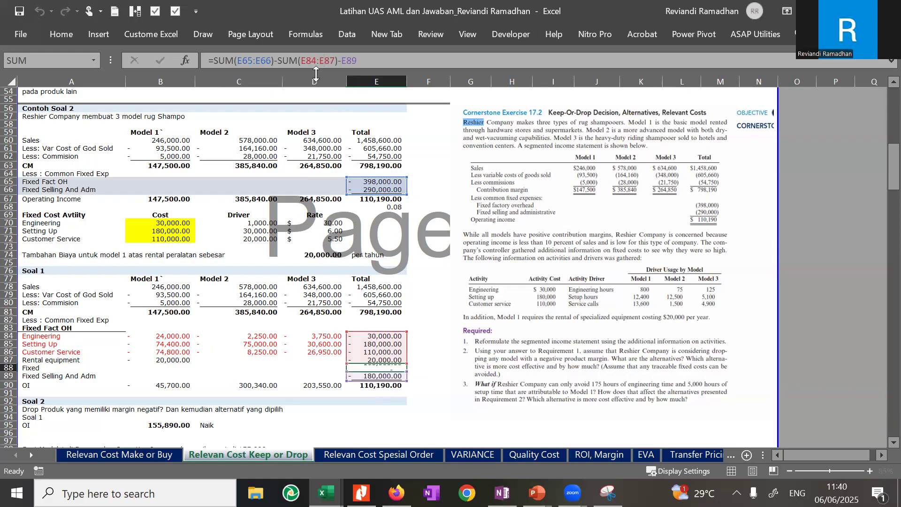
pyautogui.press('Return')
pyautogui.click(306, 61)
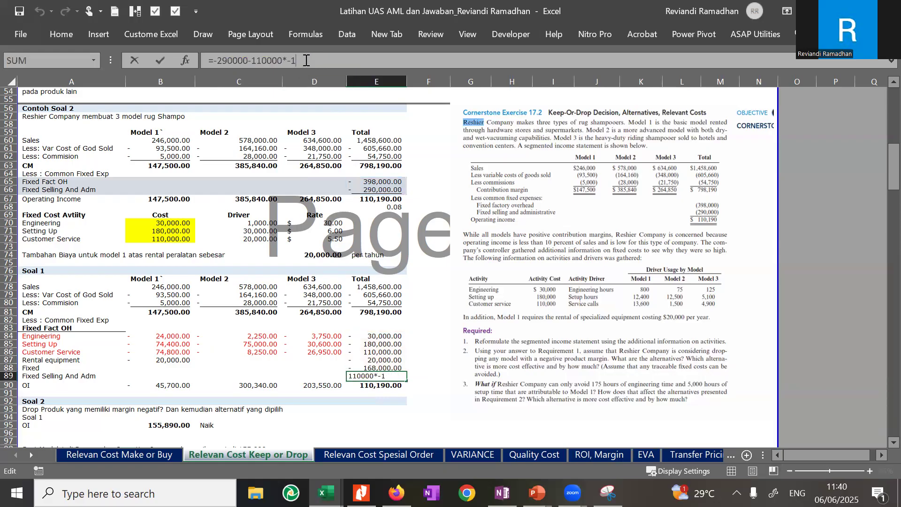
pyautogui.press('Return')
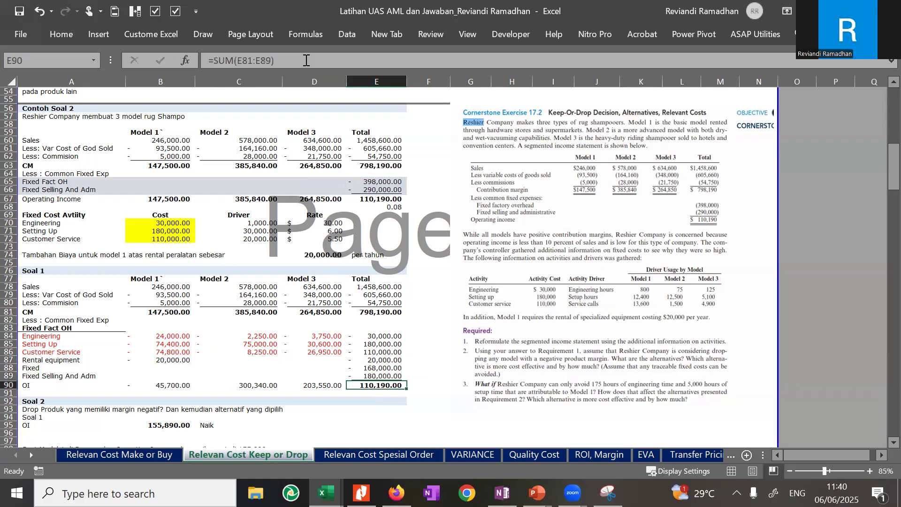
pyautogui.press('Up')
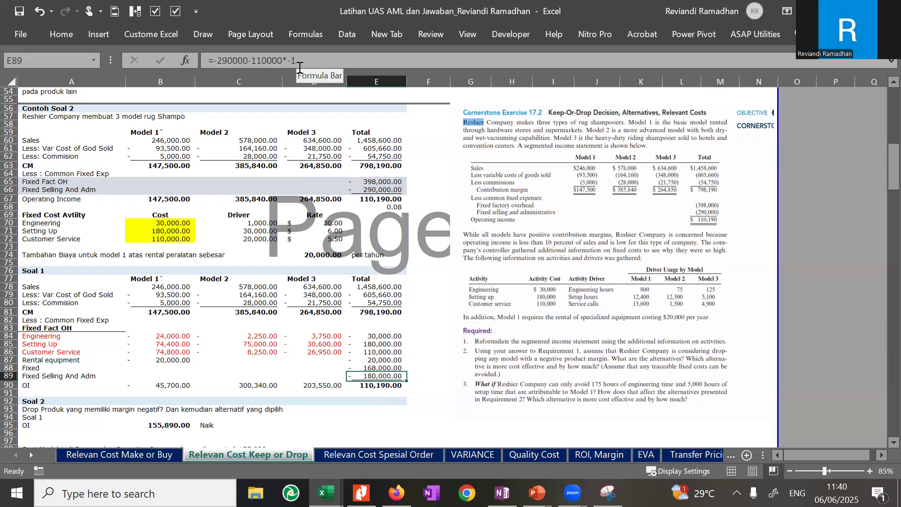
# - Total the fixed costs in E84:E89 of the Soal 1 statement by selecting them together
pyautogui.hotkey('shift', 'Up')
pyautogui.hotkey('shift', 'Up')
pyautogui.hotkey('shift', 'Up')
pyautogui.hotkey('shift', 'Up')
pyautogui.hotkey('shift', 'Up')
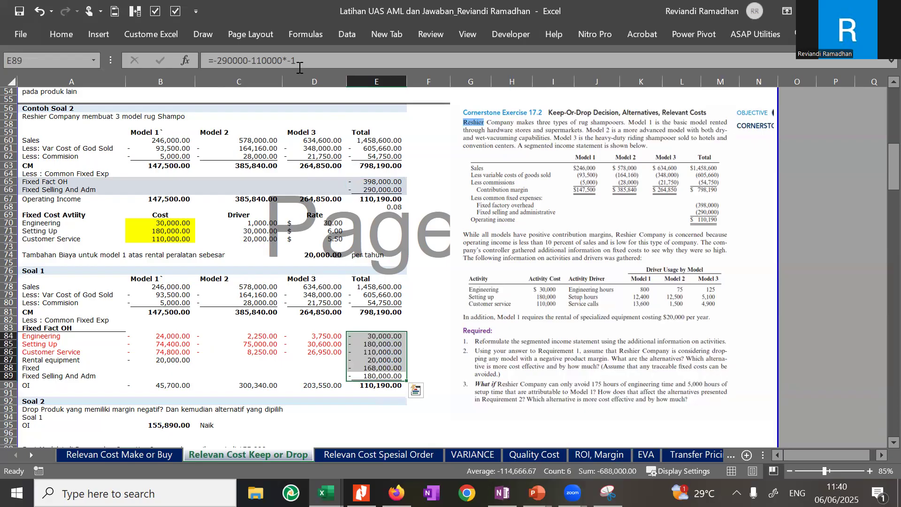
pyautogui.click(392, 343)
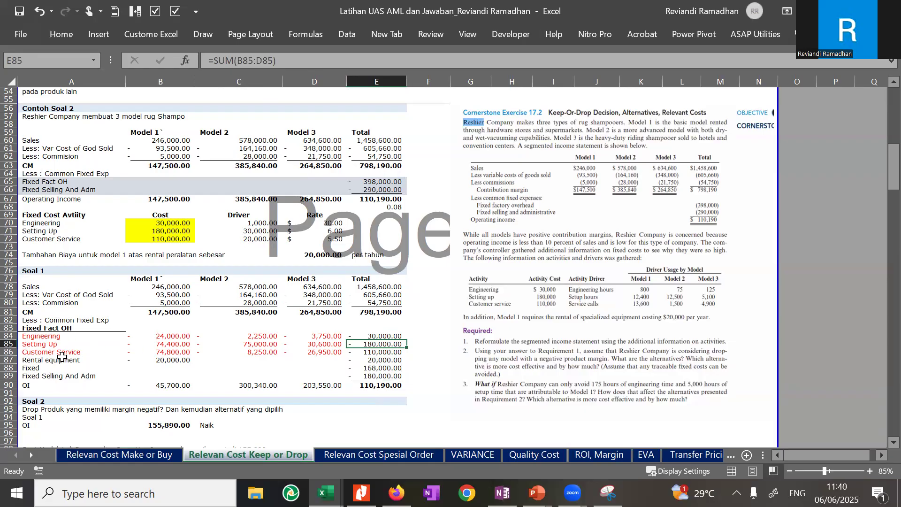
# - Review the traceable costs in A84:E87 and how the Fixed Selling And Adm formula in E89 excludes Customer Service
pyautogui.moveTo(51, 336); pyautogui.dragTo(339, 359)
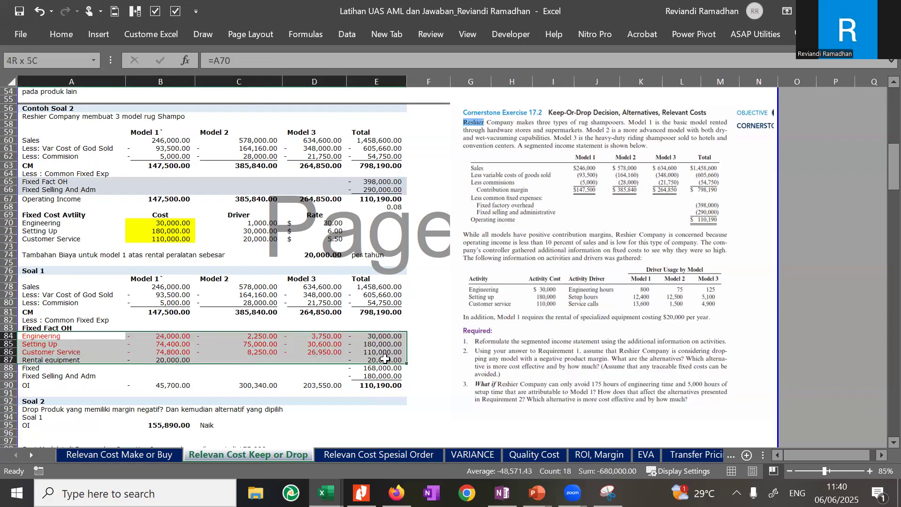
pyautogui.moveTo(375, 336); pyautogui.dragTo(380, 364)
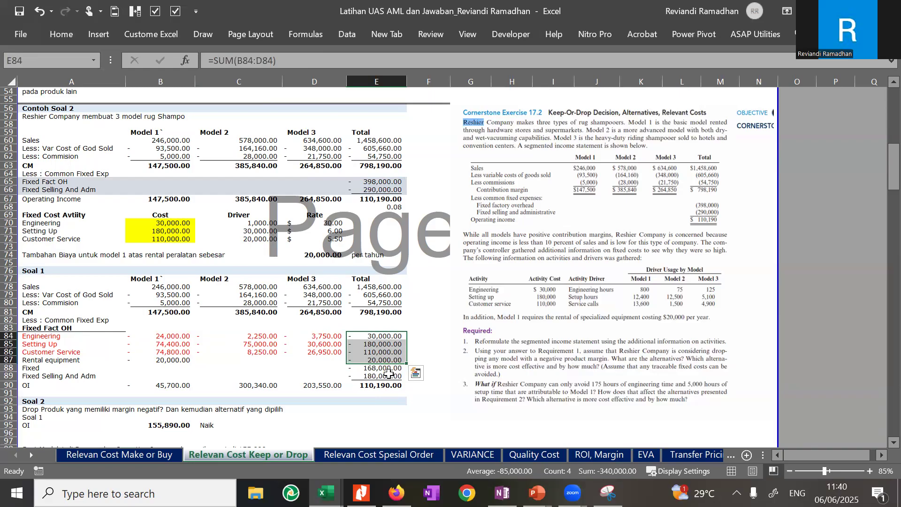
pyautogui.click(388, 377)
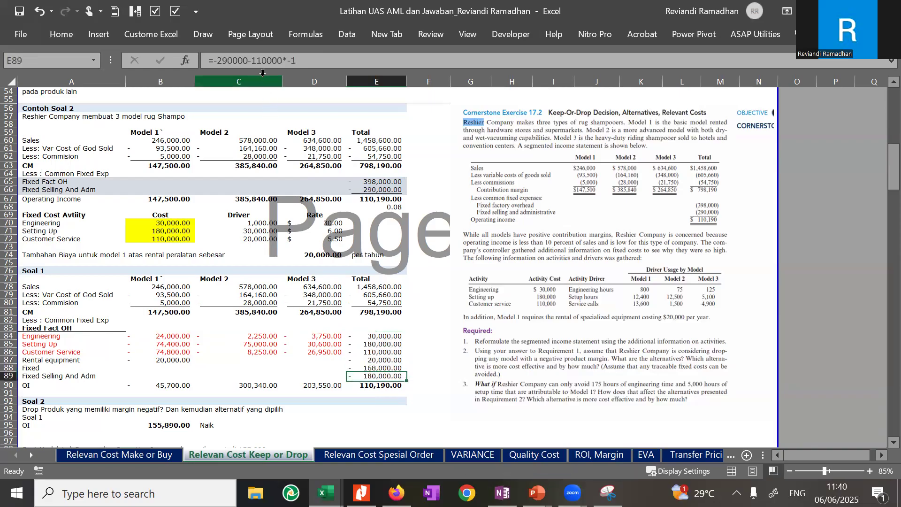
pyautogui.click(270, 63)
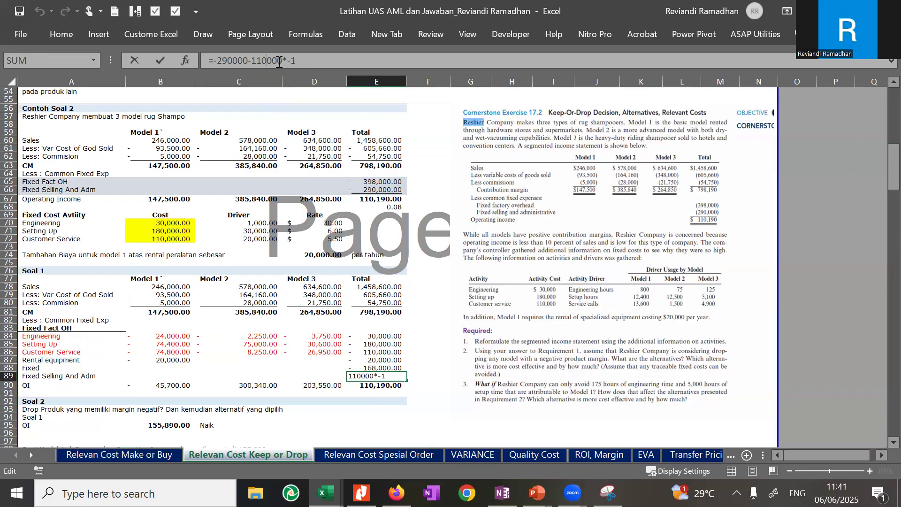
pyautogui.press('Return')
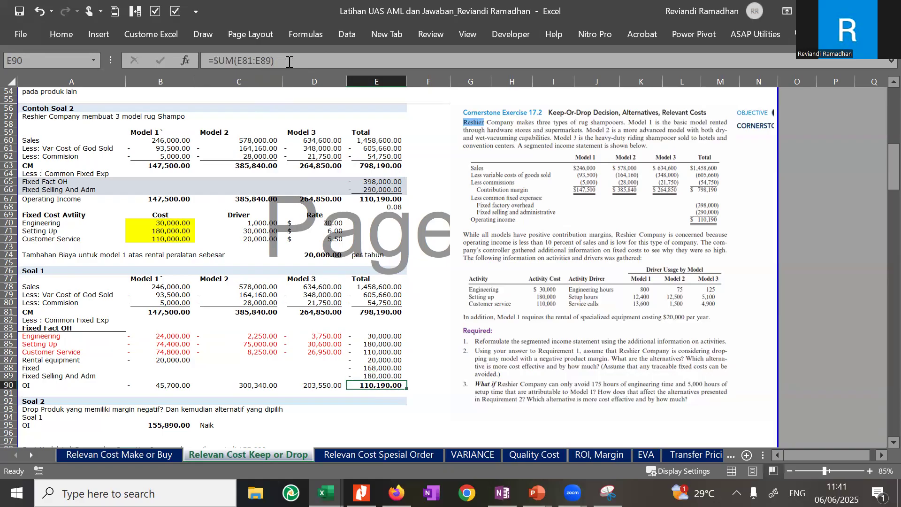
# - Compare the sum of the reformulated fixed costs in E84:E89 with the original common fixed expenses in E65:E66
pyautogui.press('Up')
pyautogui.press('Left')
pyautogui.press('Left')
pyautogui.press('Left')
pyautogui.press('Left')
pyautogui.press('Up')
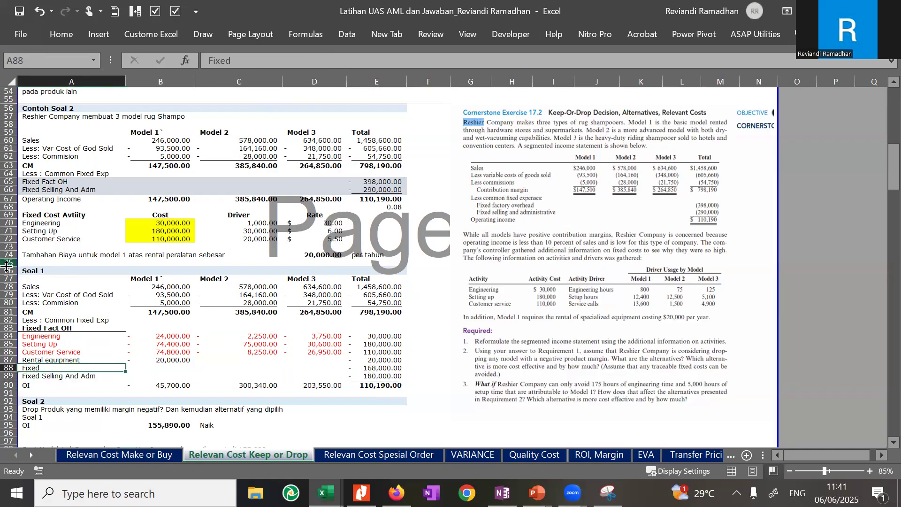
pyautogui.moveTo(29, 368); pyautogui.dragTo(390, 376)
pyautogui.moveTo(387, 338); pyautogui.dragTo(385, 375)
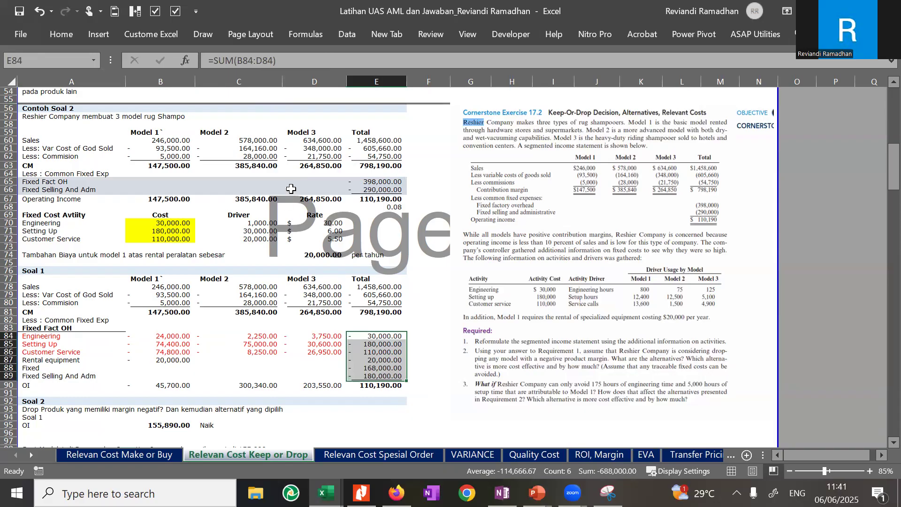
pyautogui.moveTo(354, 187); pyautogui.dragTo(356, 181)
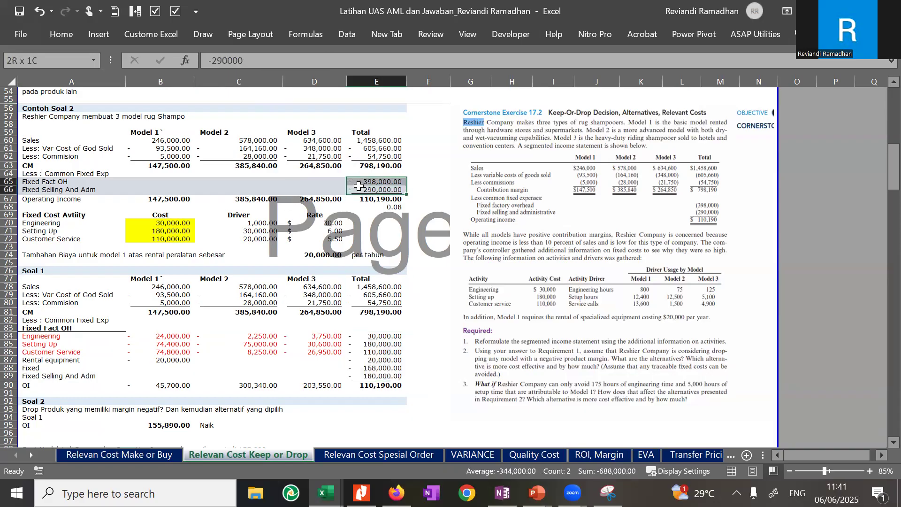
# - Check the operating income in row 90 for the total and for each of the three models
pyautogui.click(365, 384)
pyautogui.click(179, 381)
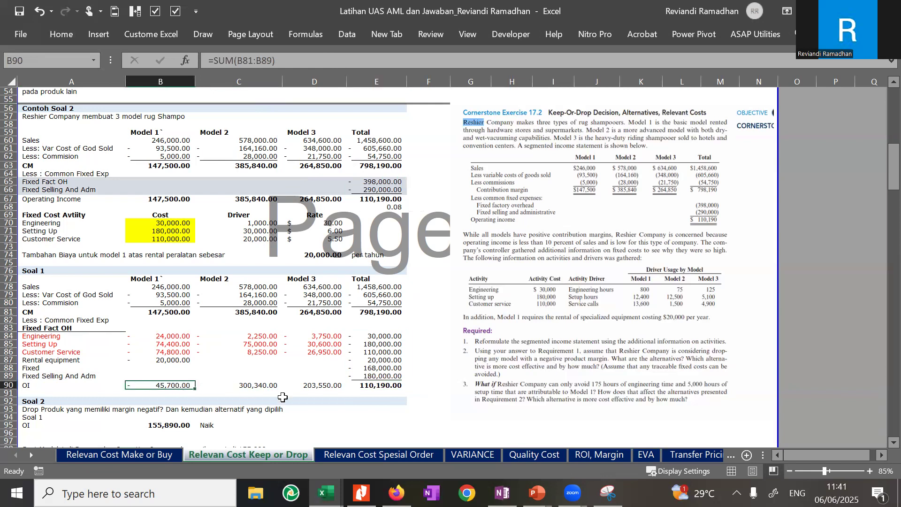
pyautogui.click(261, 384)
pyautogui.click(303, 385)
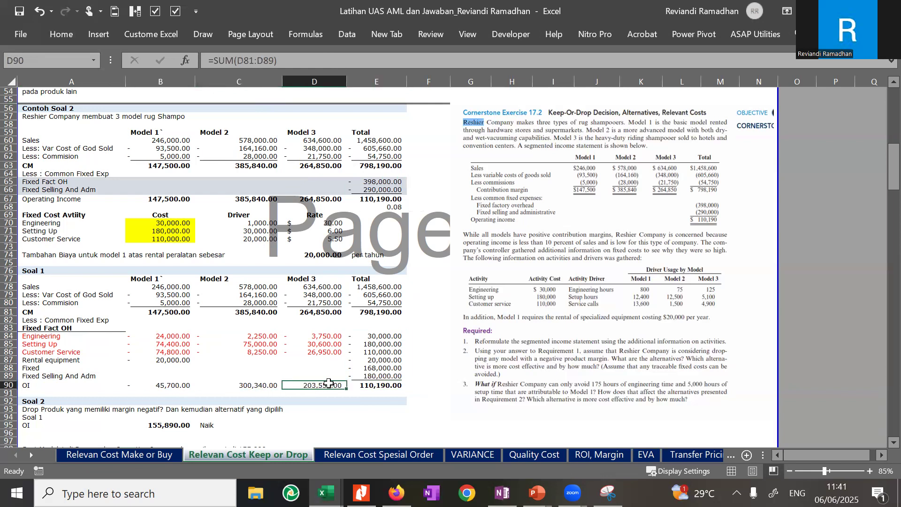
pyautogui.click(139, 385)
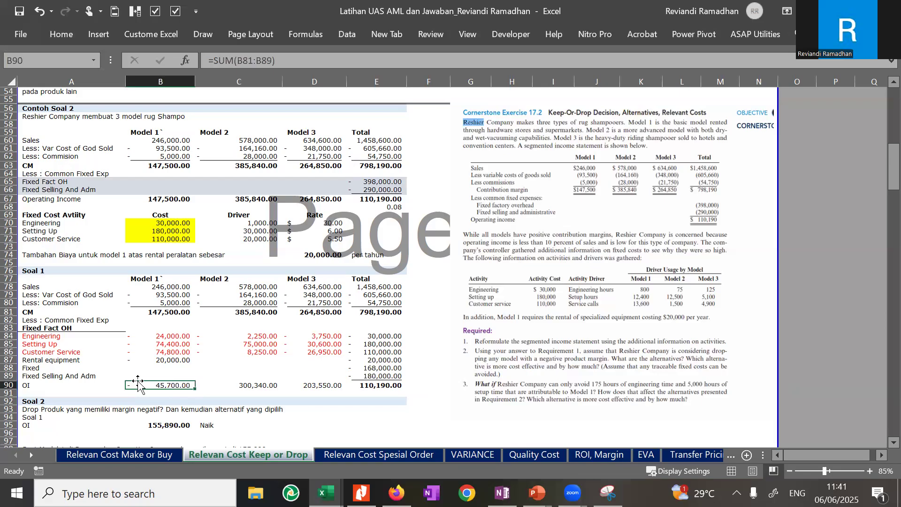
# - Review which fixed cost rows are charged to Model 1, from Sales down to OI in B78:B90
pyautogui.click(89, 361)
pyautogui.click(62, 378)
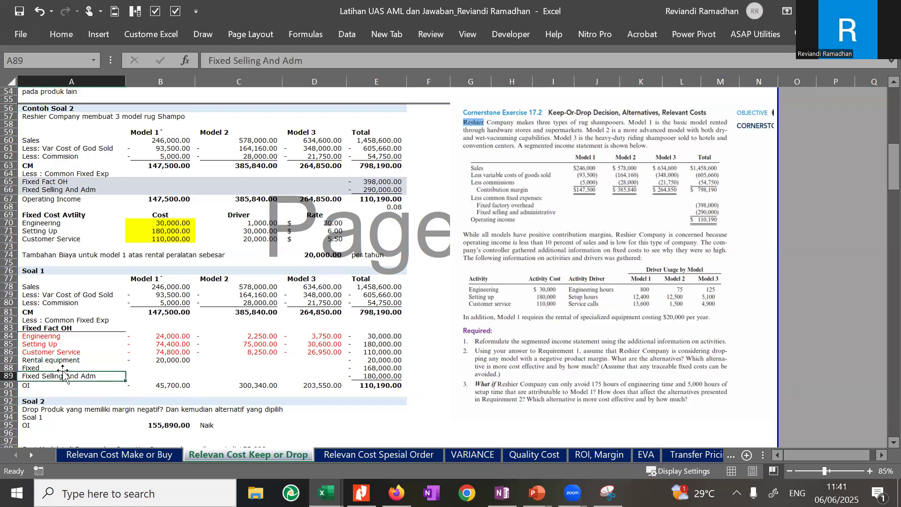
pyautogui.click(63, 360)
pyautogui.click(266, 374)
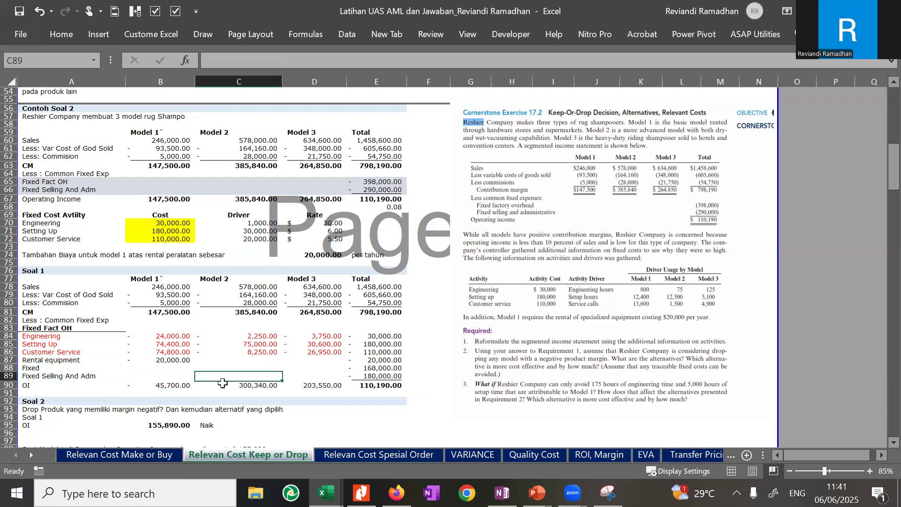
pyautogui.click(163, 377)
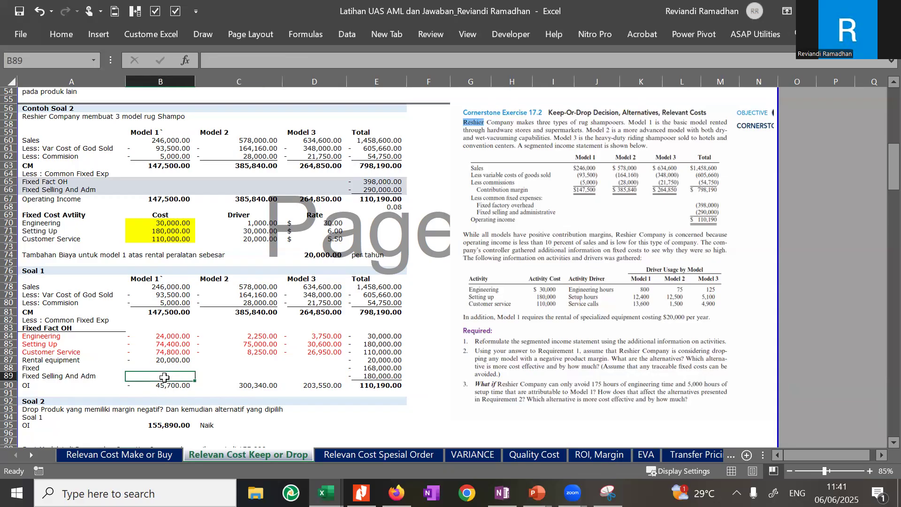
pyautogui.click(164, 384)
pyautogui.moveTo(164, 384); pyautogui.dragTo(162, 287)
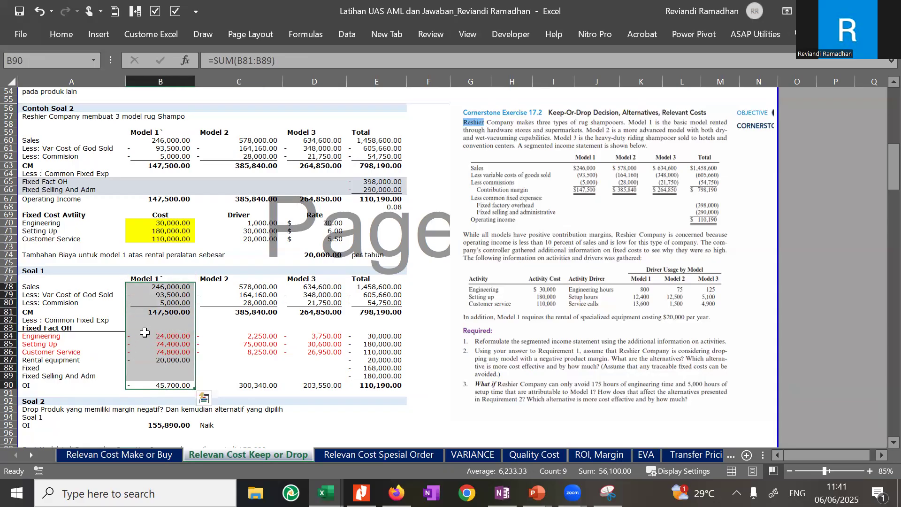
# - Compare the common fixed expenses in E65:E66 with the activity costs allocated in B84:D86 and Model 1's OI
pyautogui.moveTo(381, 185); pyautogui.dragTo(382, 190)
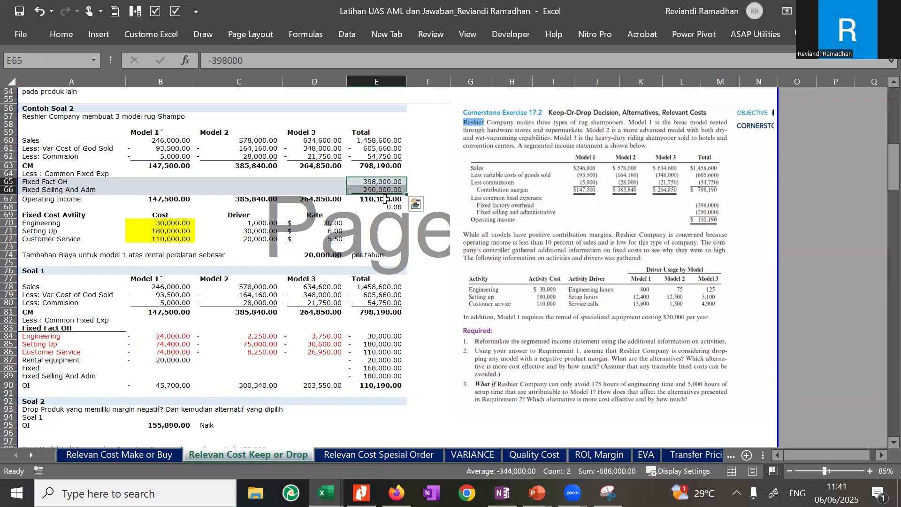
pyautogui.click(188, 337)
pyautogui.moveTo(202, 339); pyautogui.dragTo(333, 349)
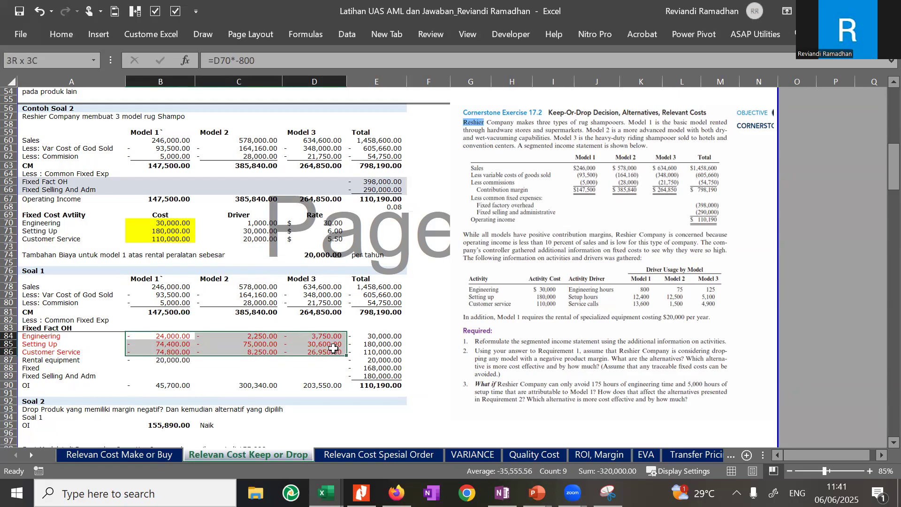
pyautogui.click(211, 385)
pyautogui.click(169, 384)
pyautogui.moveTo(187, 416); pyautogui.dragTo(212, 403)
# - Try to rebuild the Soal 2 operating income in B95 as E90 minus B91
pyautogui.click(166, 377)
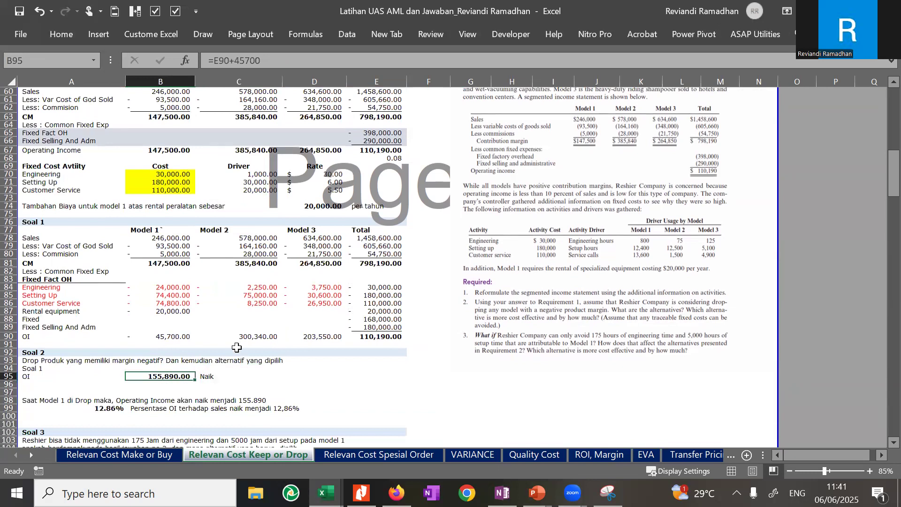
pyautogui.write('=')
pyautogui.press('Up')
pyautogui.press('Up')
pyautogui.press('Up')
pyautogui.press('Up')
pyautogui.press('Up')
pyautogui.press('Up')
pyautogui.press('Right')
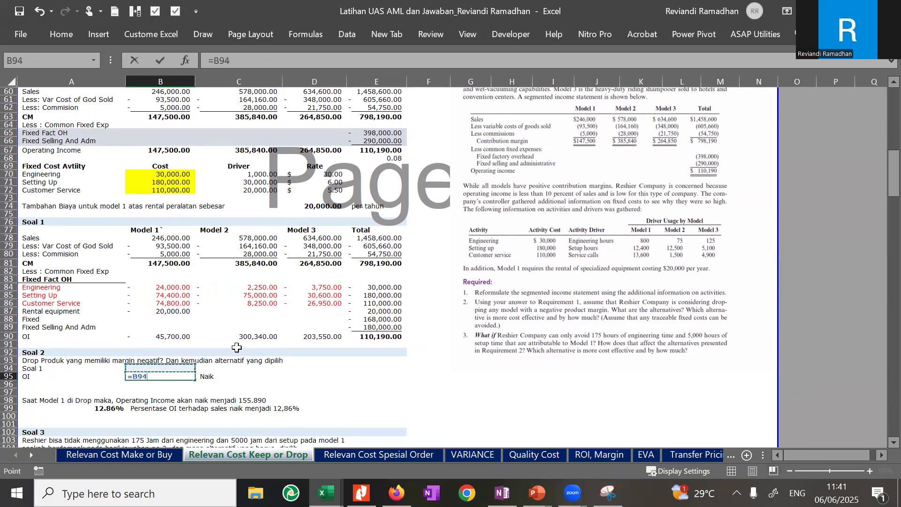
pyautogui.press('Right')
pyautogui.press('Right')
pyautogui.press('Down')
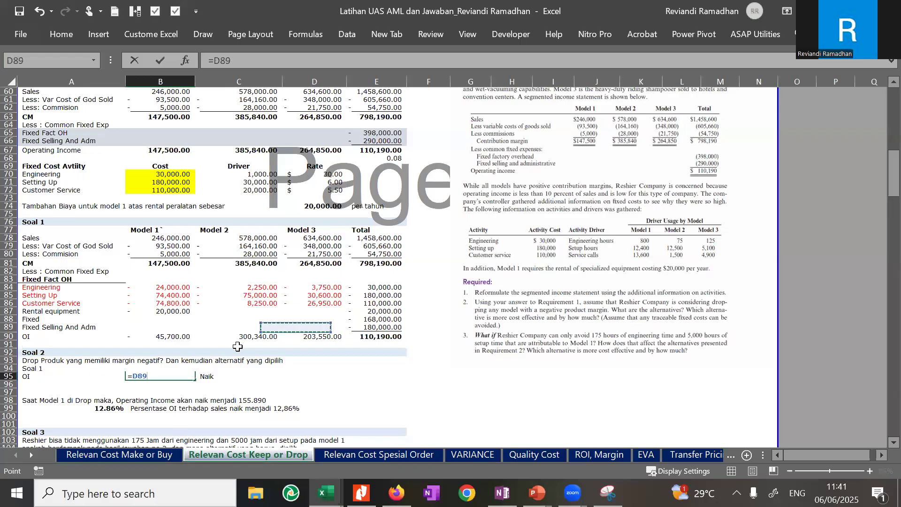
pyautogui.write('+')
pyautogui.press('Up')
pyautogui.press('Up')
pyautogui.press('Up')
pyautogui.press('BackSpace')
pyautogui.press('BackSpace')
pyautogui.press('BackSpace')
pyautogui.press('BackSpace')
pyautogui.write('-')
pyautogui.press('Up')
pyautogui.press('Up')
pyautogui.press('Up')
pyautogui.press('Up')
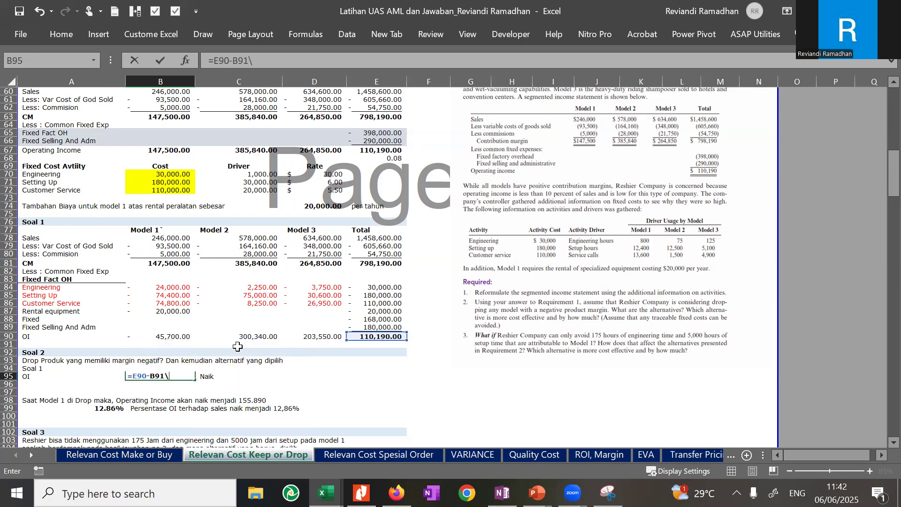
pyautogui.hotkey('shift', 'Return')
pyautogui.press('Down')
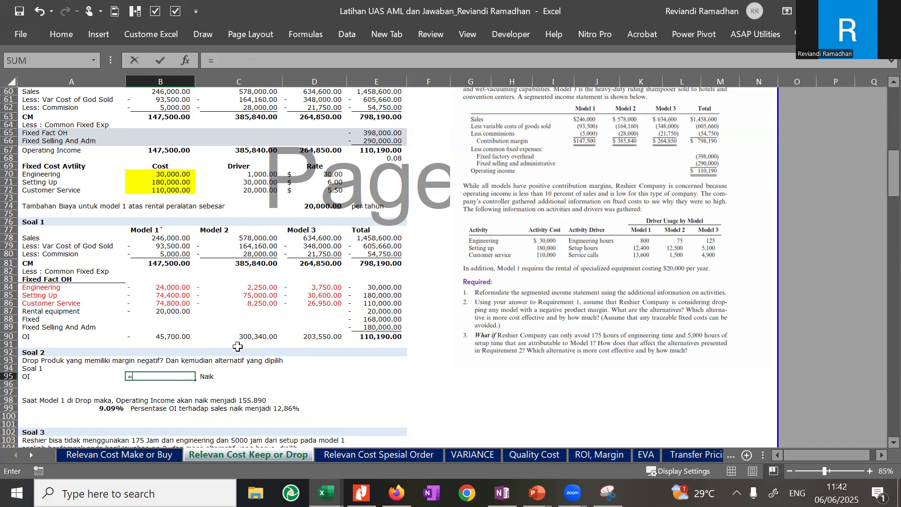
# - Recalculate the Soal 2 operating income in B95 by removing Model 1's OI from the total in E90
pyautogui.write('=')
pyautogui.press('Up')
pyautogui.press('Up')
pyautogui.press('Right')
pyautogui.press('Right')
pyautogui.press('Right')
pyautogui.press('Right')
pyautogui.press('Up')
pyautogui.press('Up')
pyautogui.press('Up')
pyautogui.press('Left')
pyautogui.write('+')
pyautogui.press('Left')
pyautogui.press('Up')
pyautogui.press('Up')
pyautogui.press('Up')
pyautogui.press('BackSpace')
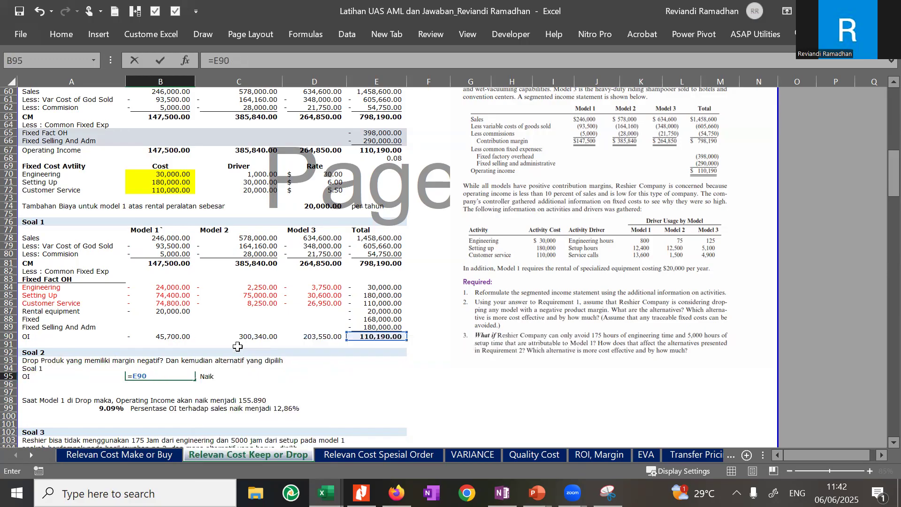
pyautogui.press('Up')
pyautogui.press('Left')
pyautogui.press('Up')
pyautogui.press('Up')
pyautogui.press('Up')
pyautogui.press('Up')
pyautogui.press('Right')
pyautogui.press('Return')
# - Inspect the formula in A99 for operating income as a percentage of sales
pyautogui.press('Down')
pyautogui.press('Down')
pyautogui.press('Down')
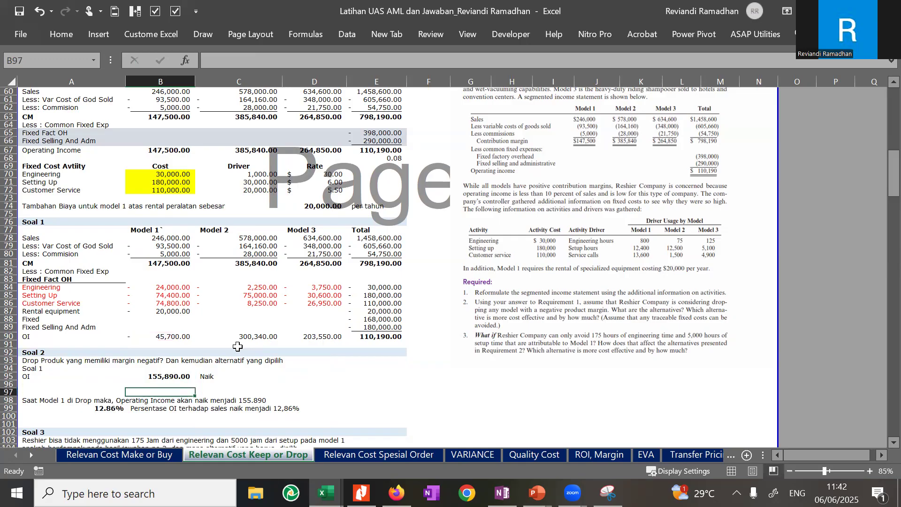
pyautogui.press('Left')
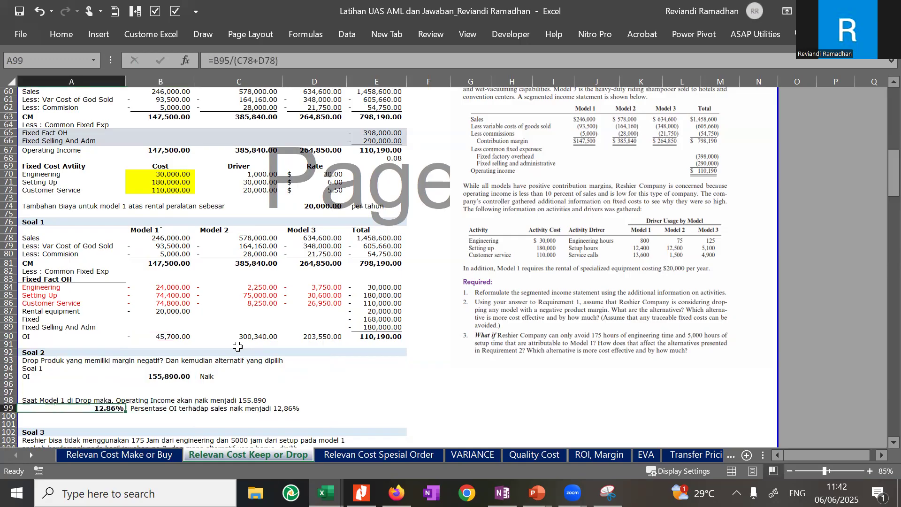
# - Read through the Soal 3 question on avoidable engineering and setup hours and its Model 1 margin calculation in rows 102–117
pyautogui.press('Down')
pyautogui.press('Down')
pyautogui.press('Down')
pyautogui.press('Down')
pyautogui.press('Down')
pyautogui.press('Down')
pyautogui.press('Down')
pyautogui.press('Down')
pyautogui.press('Down')
pyautogui.press('Down')
pyautogui.press('Down')
pyautogui.press('Down')
pyautogui.press('Down')
pyautogui.press('Down')
pyautogui.press('Down')
pyautogui.press('Down')
pyautogui.press('Down')
pyautogui.press('Down')
pyautogui.press('Down')
pyautogui.press('Down')
pyautogui.press('Down')
pyautogui.press('Down')
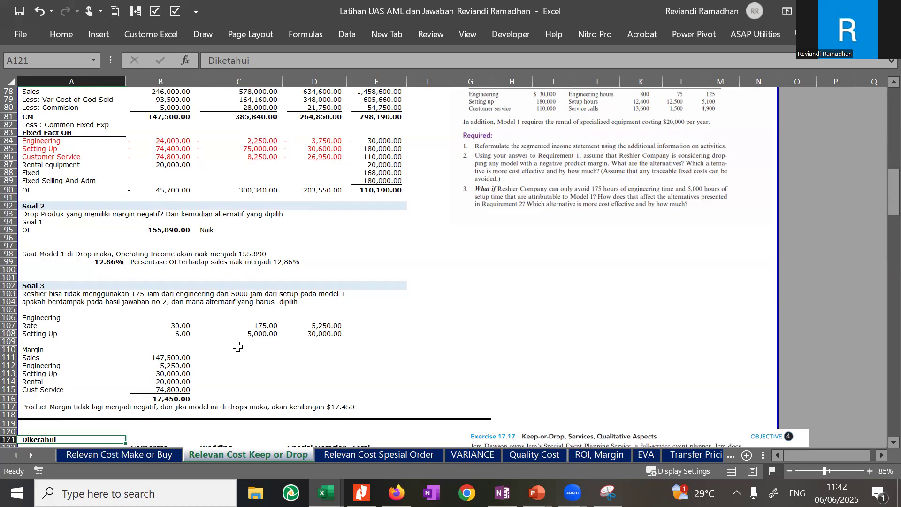
# - Trace the Soal 3 Engineering and Setting Up rates in rows 107–108 back to the fixed cost activity table
pyautogui.click(49, 333)
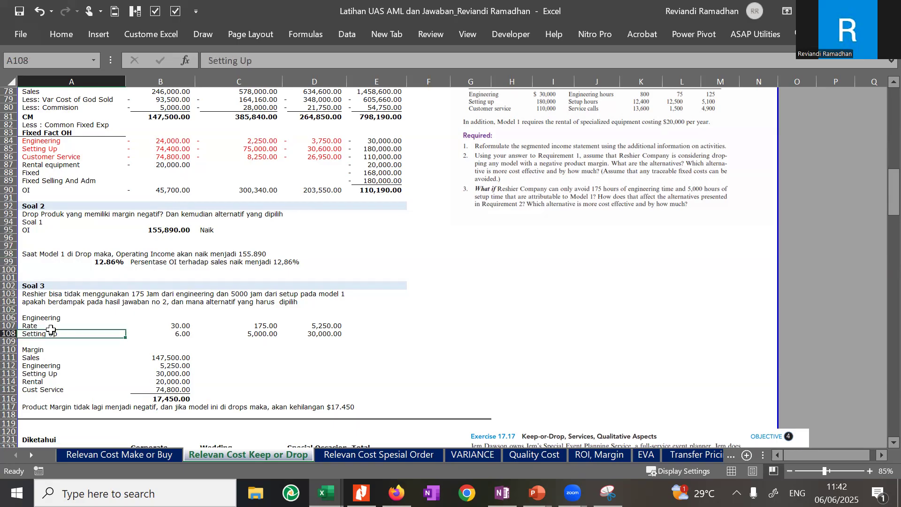
pyautogui.click(186, 323)
pyautogui.scroll(15, 186, 322)
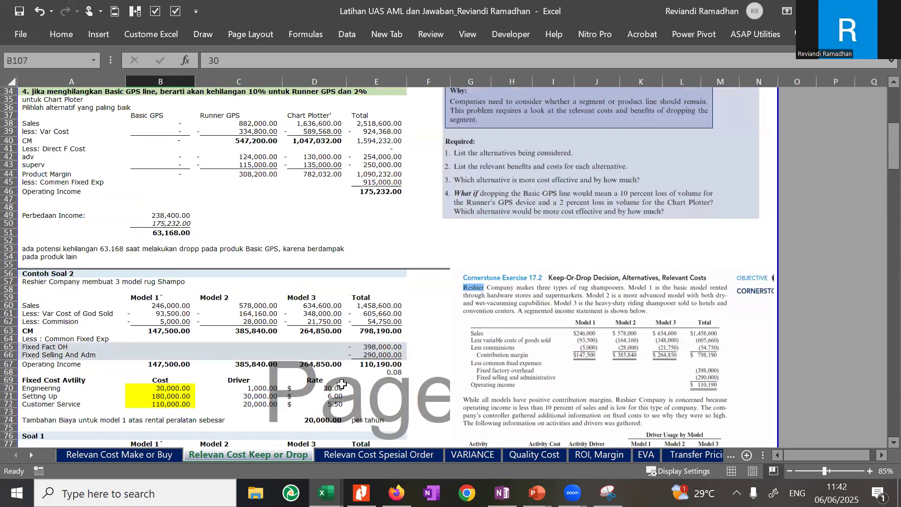
# - Check the Setting Up rate formula in D71 against the Soal 3 rates, and inspect the cost and margin formulas in D107 and B116
pyautogui.click(339, 398)
pyautogui.scroll(-15, 339, 397)
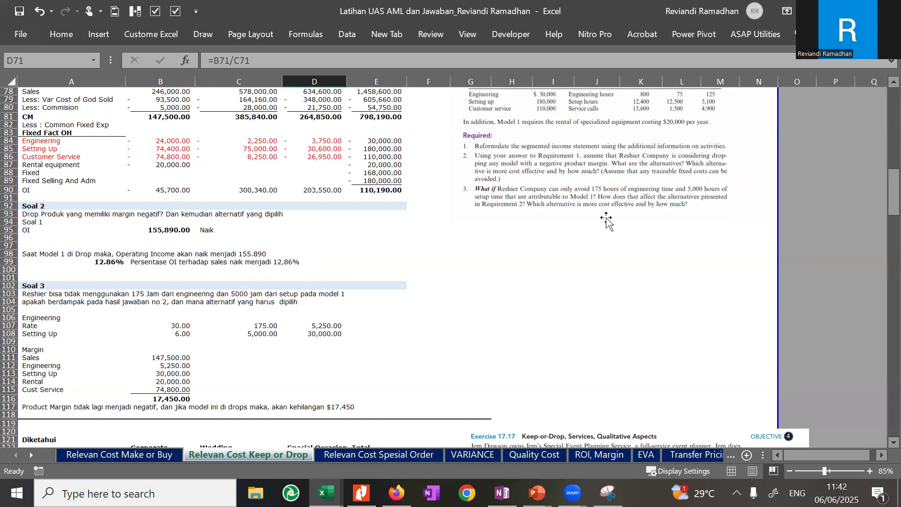
pyautogui.click(183, 327)
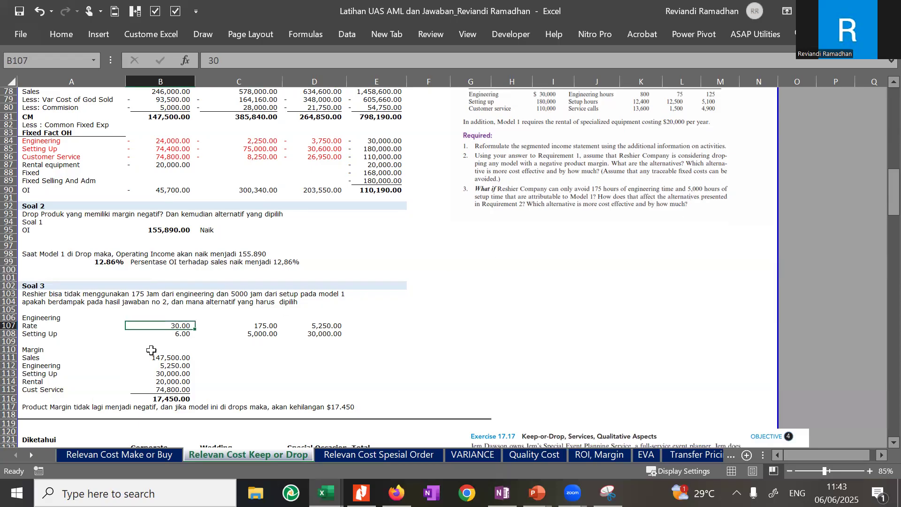
pyautogui.click(317, 328)
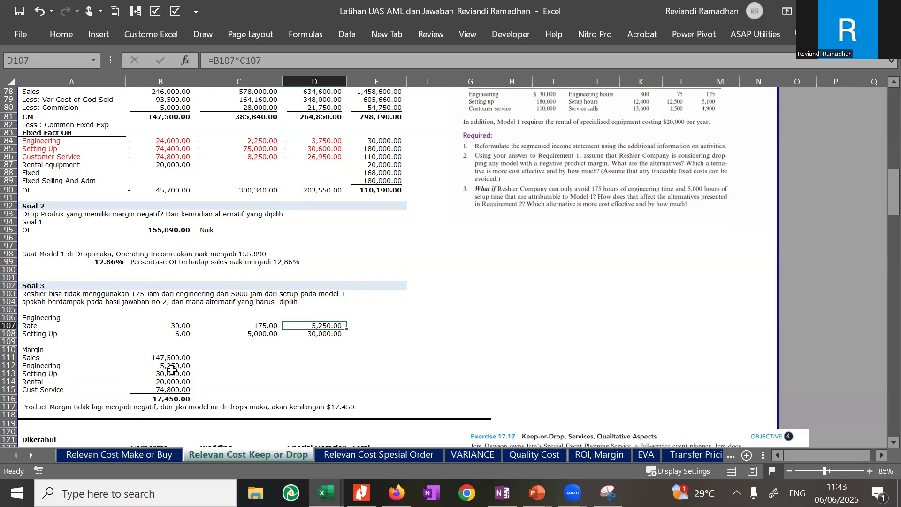
pyautogui.click(171, 374)
pyautogui.click(171, 366)
pyautogui.moveTo(171, 398); pyautogui.dragTo(173, 390)
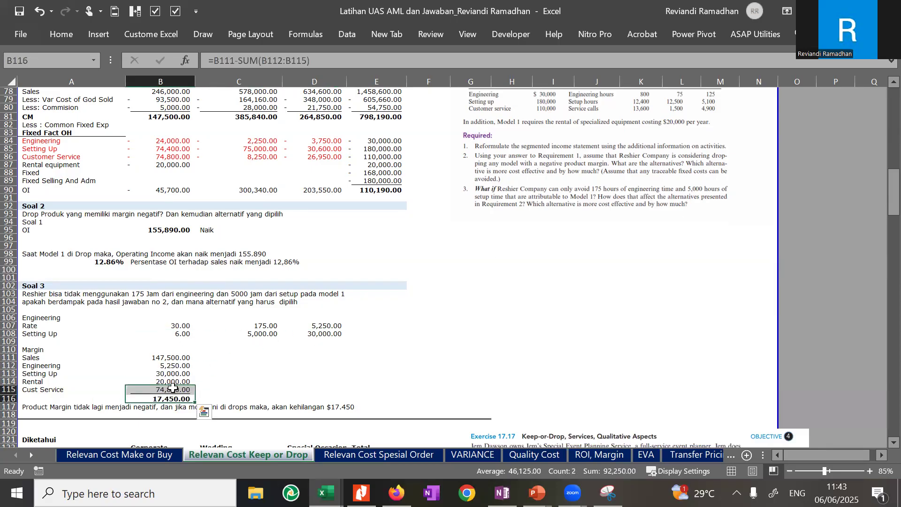
pyautogui.click(292, 361)
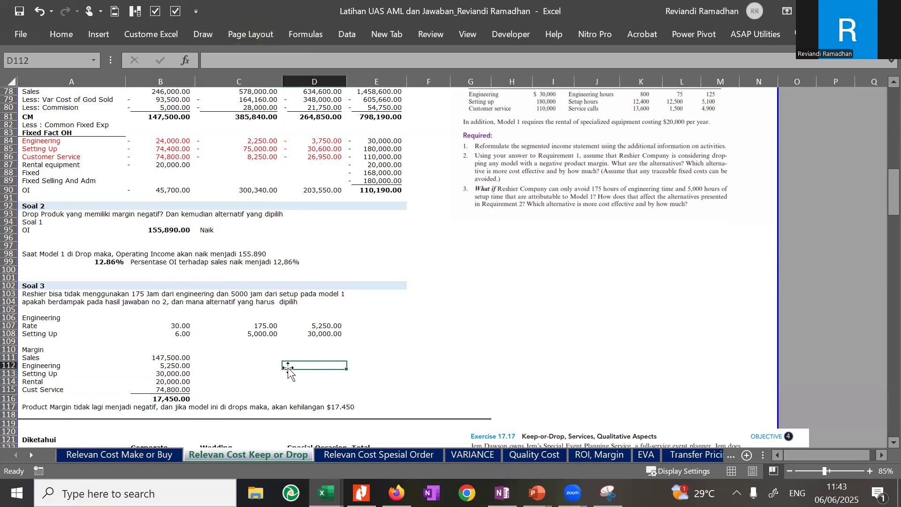
pyautogui.click(231, 351)
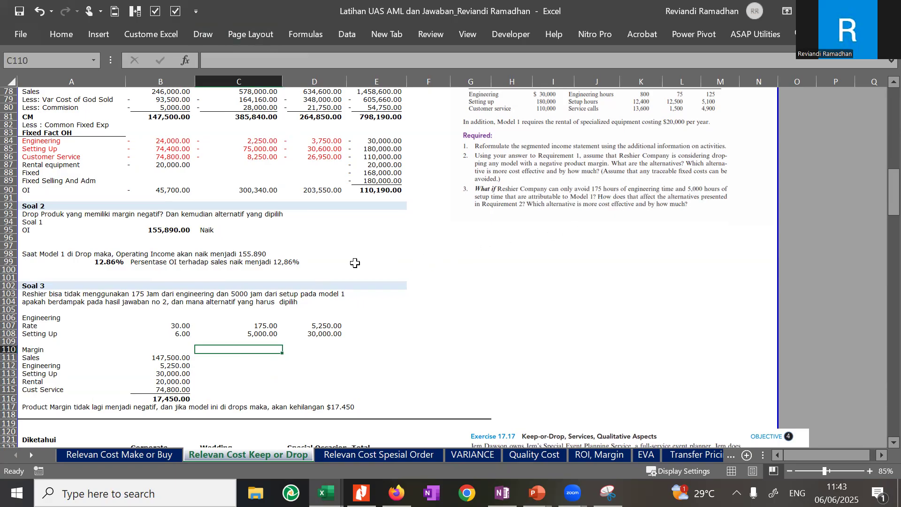
# - Examine the rates, avoidable hours and resulting costs for Engineering and Setting Up in rows 107–108
pyautogui.click(184, 333)
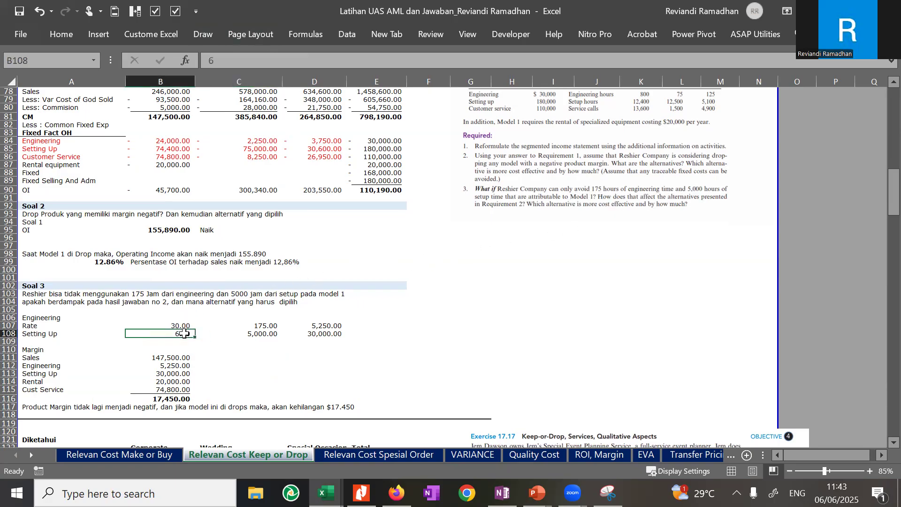
pyautogui.click(181, 326)
pyautogui.click(248, 325)
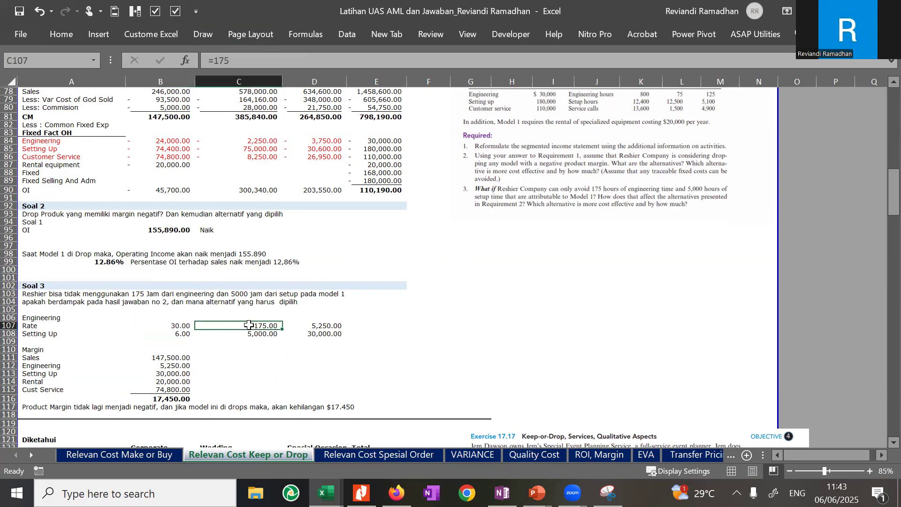
pyautogui.click(178, 326)
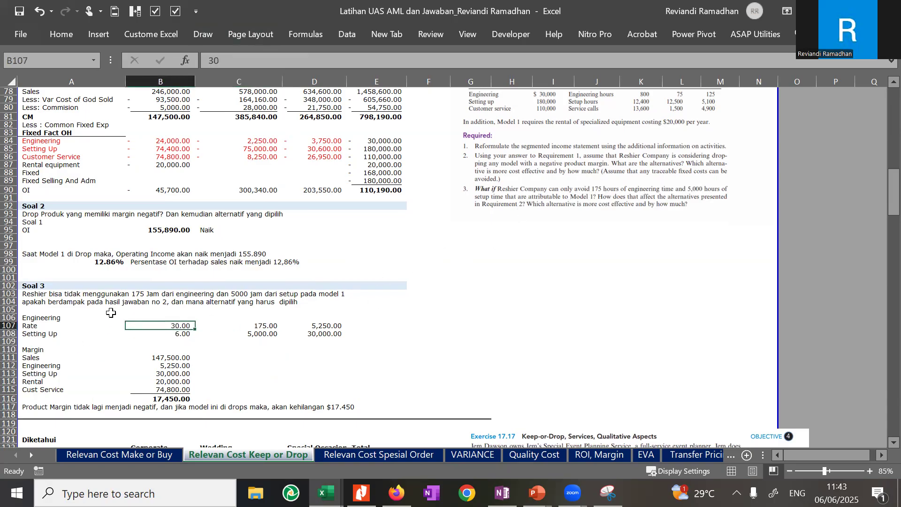
pyautogui.click(94, 334)
pyautogui.click(162, 331)
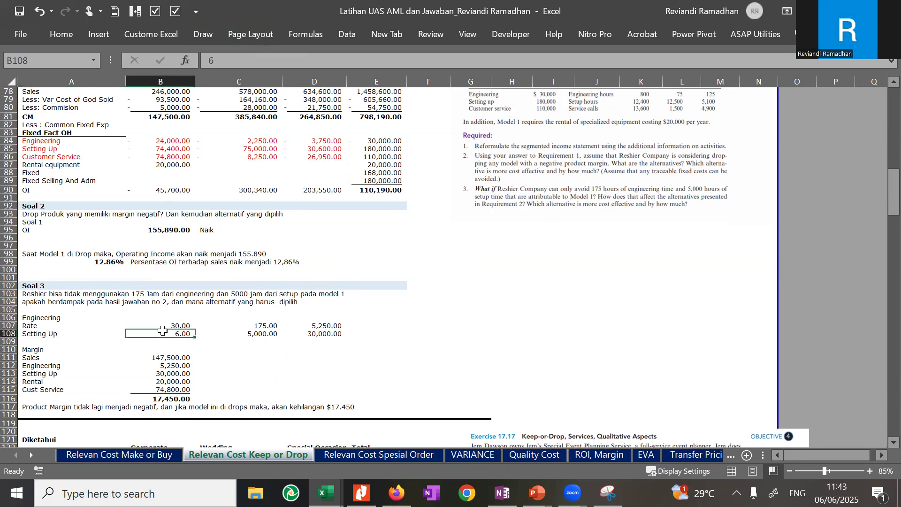
pyautogui.click(186, 323)
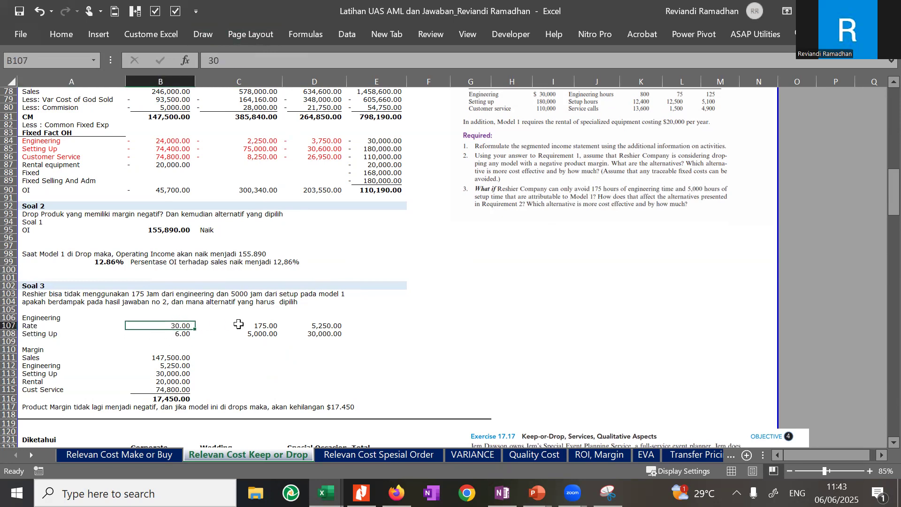
pyautogui.click(263, 324)
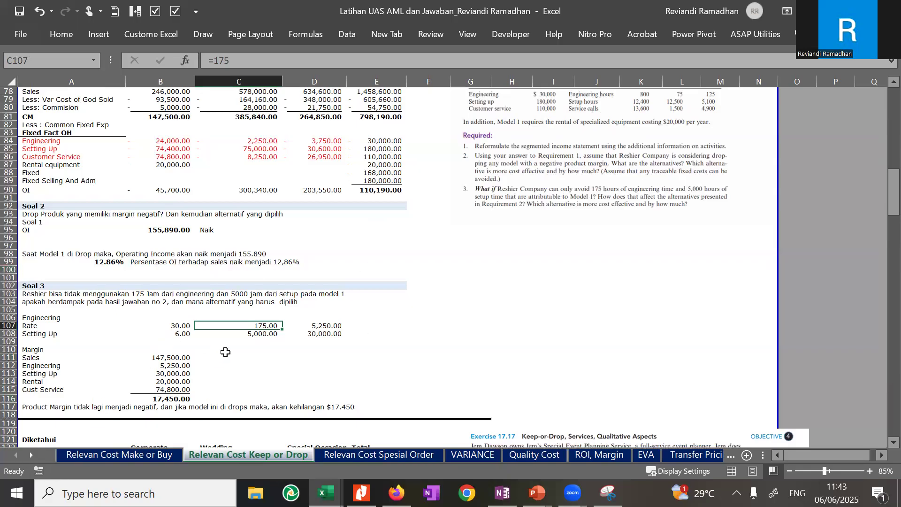
pyautogui.click(254, 333)
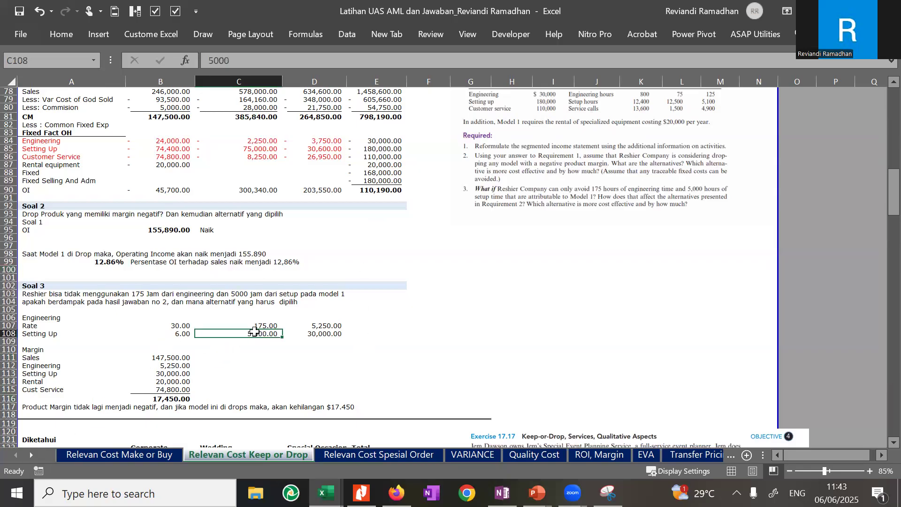
pyautogui.click(255, 350)
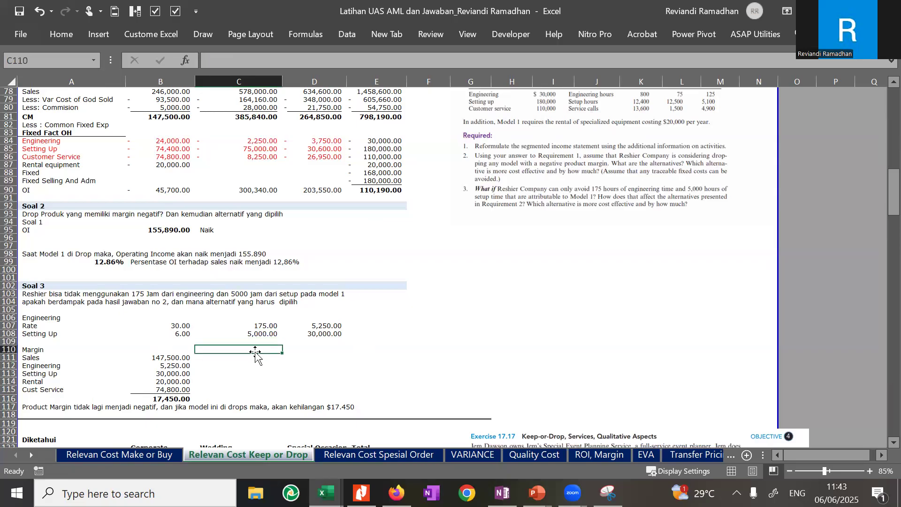
pyautogui.click(260, 333)
pyautogui.click(329, 326)
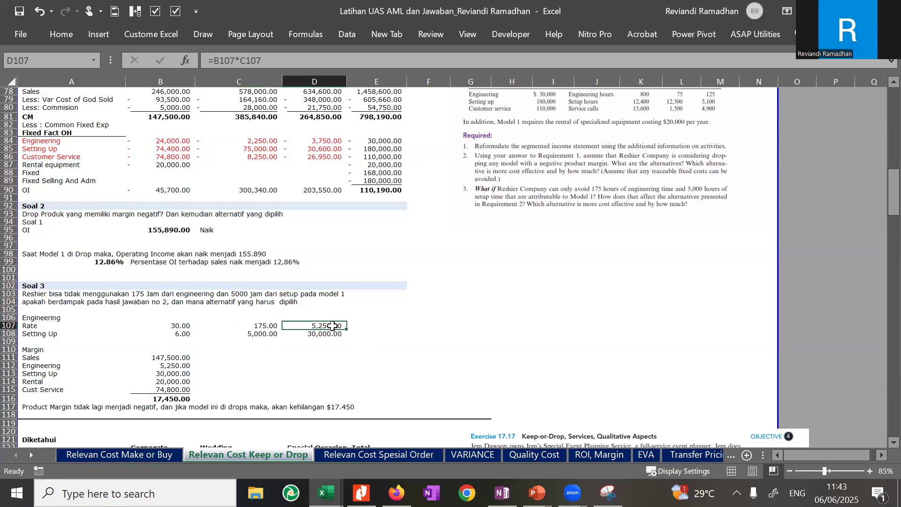
pyautogui.moveTo(332, 326); pyautogui.dragTo(327, 335)
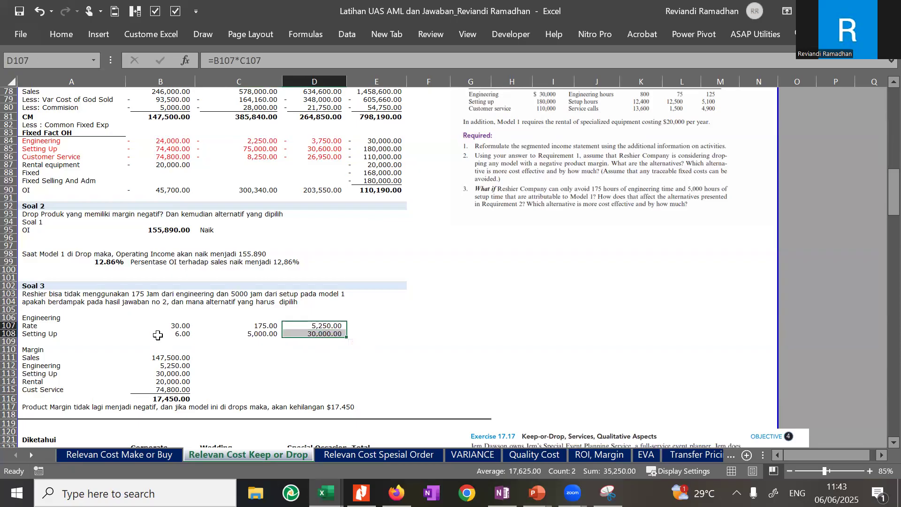
# - Trace the first margin amount in B111 back to Model 1's contribution margin, and inspect the original Setting Up cost in B85
pyautogui.click(174, 357)
pyautogui.click(237, 59)
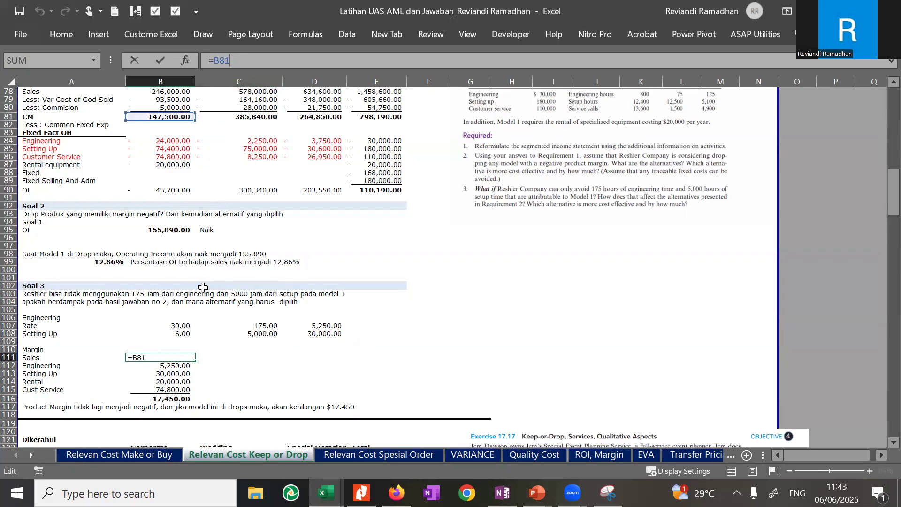
pyautogui.click(227, 356)
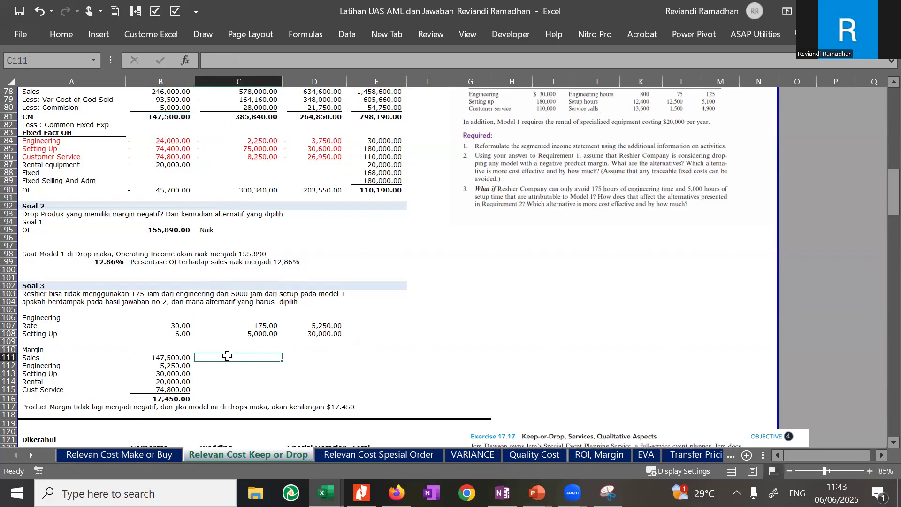
pyautogui.click(172, 371)
pyautogui.click(163, 355)
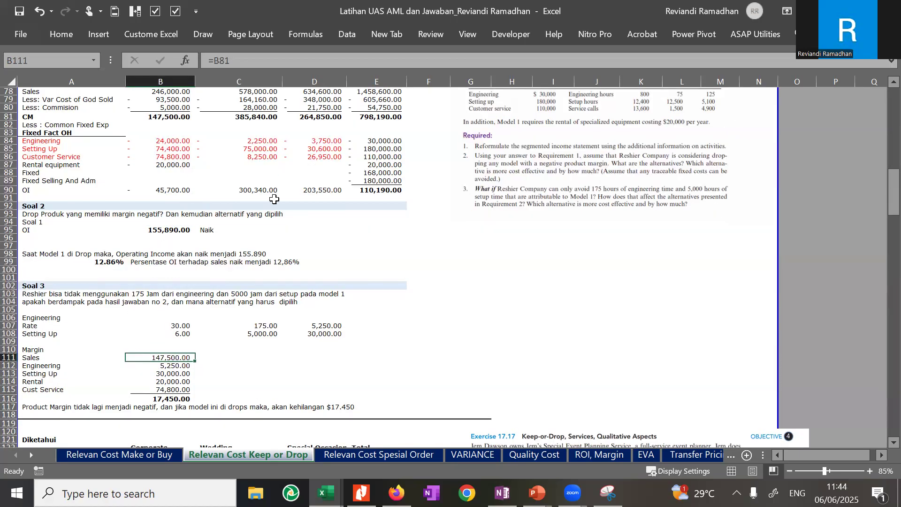
pyautogui.click(173, 149)
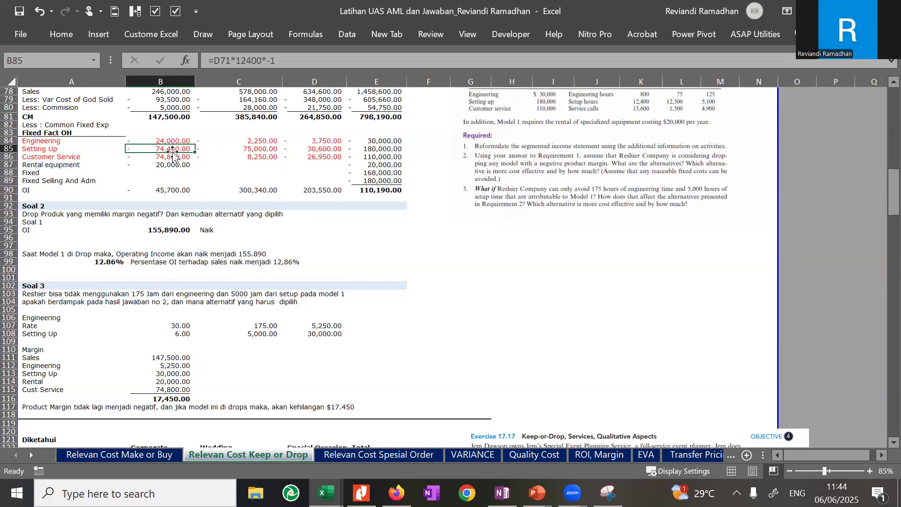
# - Review the Model 1 margin components in B111:B115 together with the avoidable hours in C107:C108
pyautogui.click(168, 357)
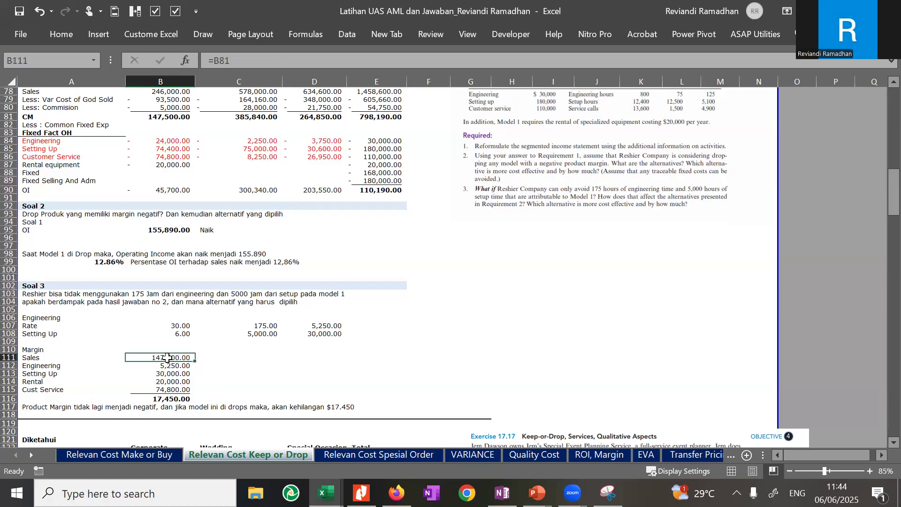
pyautogui.click(170, 366)
pyautogui.click(177, 382)
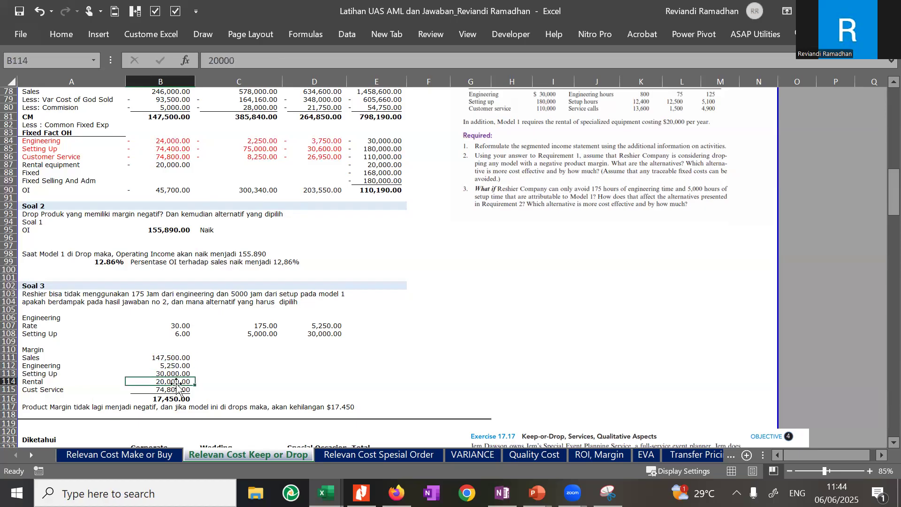
pyautogui.click(158, 389)
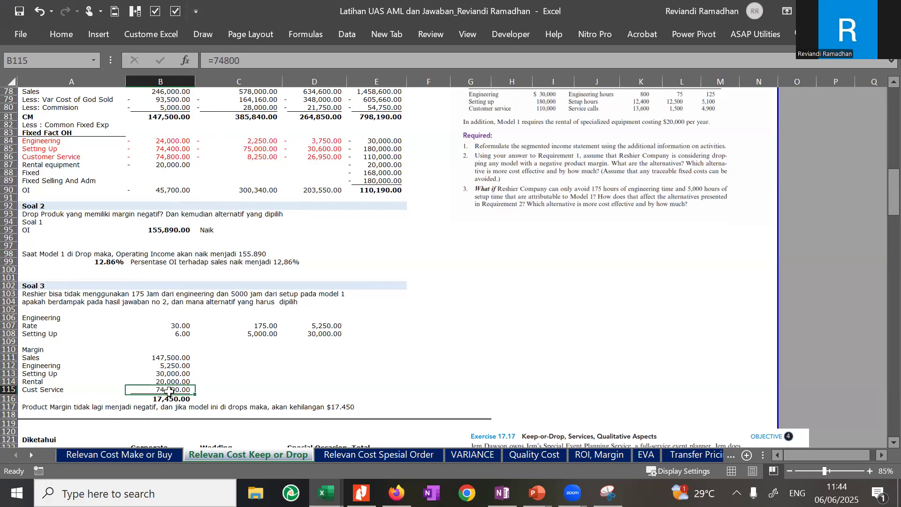
pyautogui.click(175, 360)
pyautogui.moveTo(175, 366)
pyautogui.mouseDown()
pyautogui.moveTo(183, 381)
pyautogui.moveTo(186, 370)
pyautogui.mouseUp()
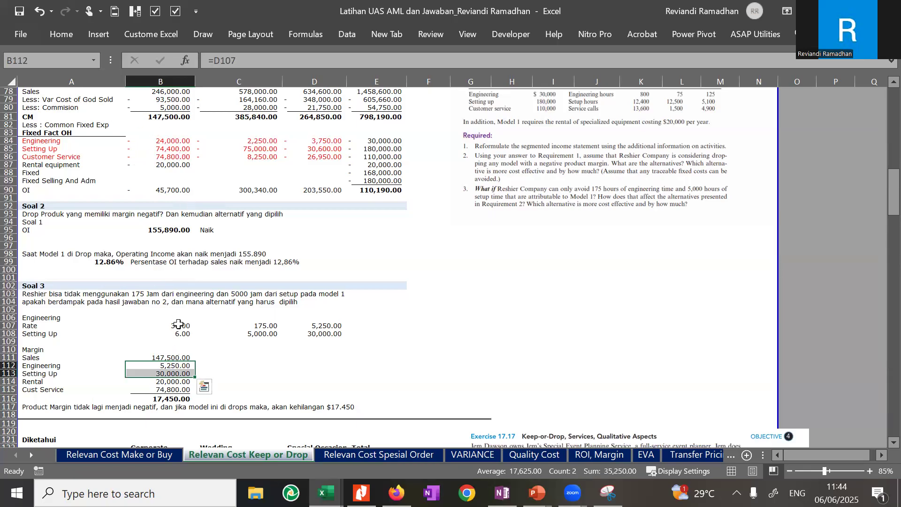
pyautogui.click(259, 334)
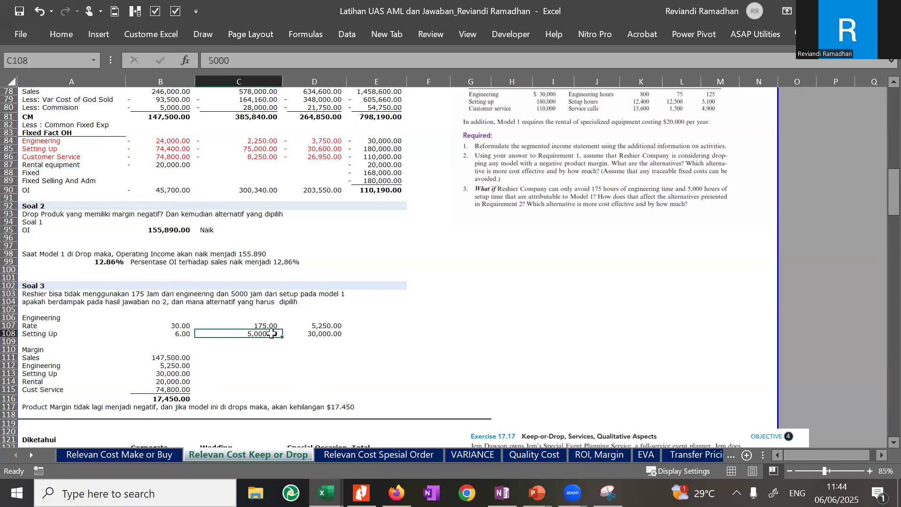
pyautogui.click(273, 327)
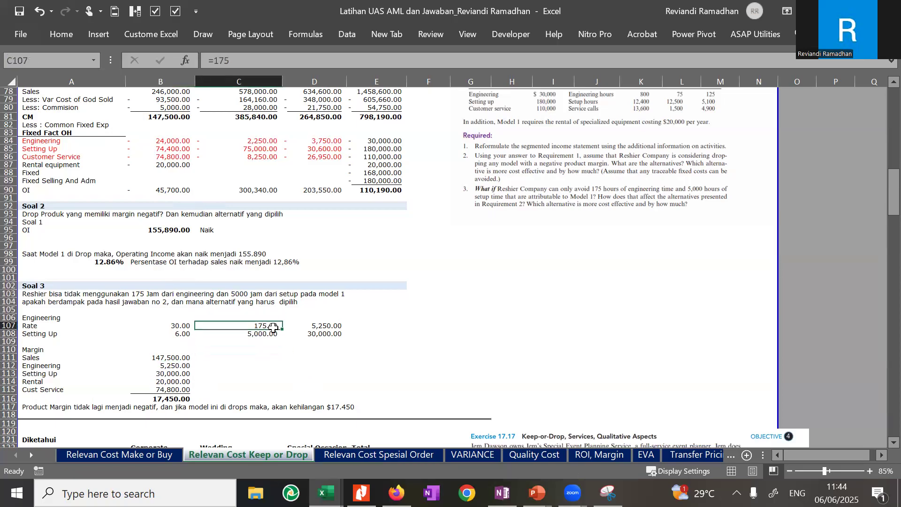
pyautogui.click(157, 381)
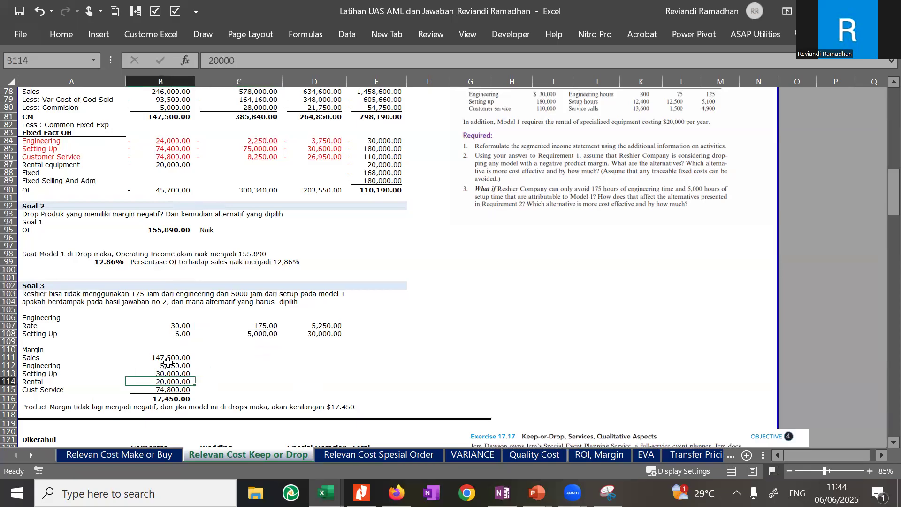
pyautogui.moveTo(168, 360); pyautogui.dragTo(168, 381)
pyautogui.click(164, 390)
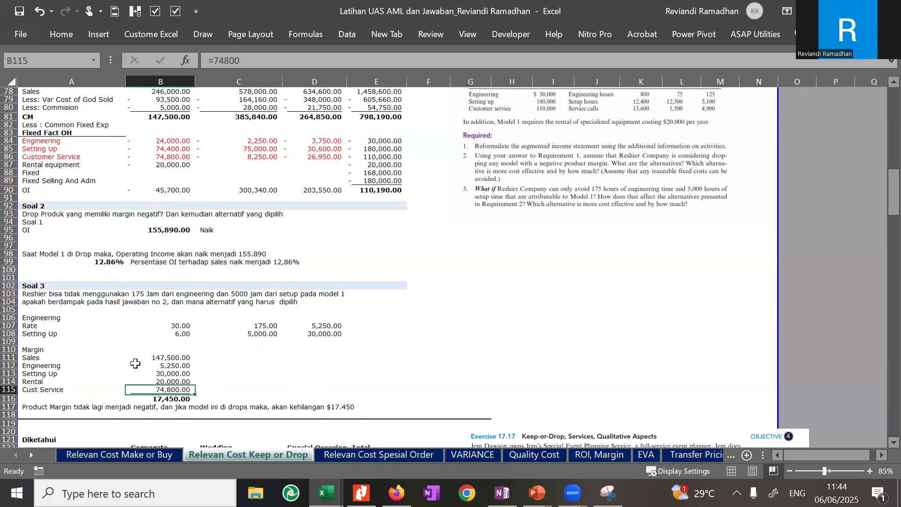
# - Change the label in A111 of the Soal 3 margin calculation to CM
pyautogui.moveTo(85, 366); pyautogui.dragTo(50, 356)
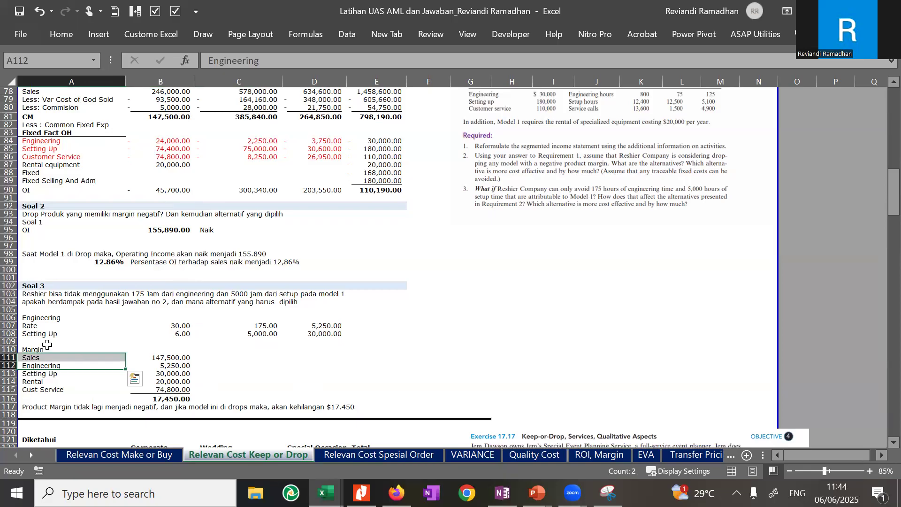
pyautogui.press('Up')
pyautogui.write('CM')
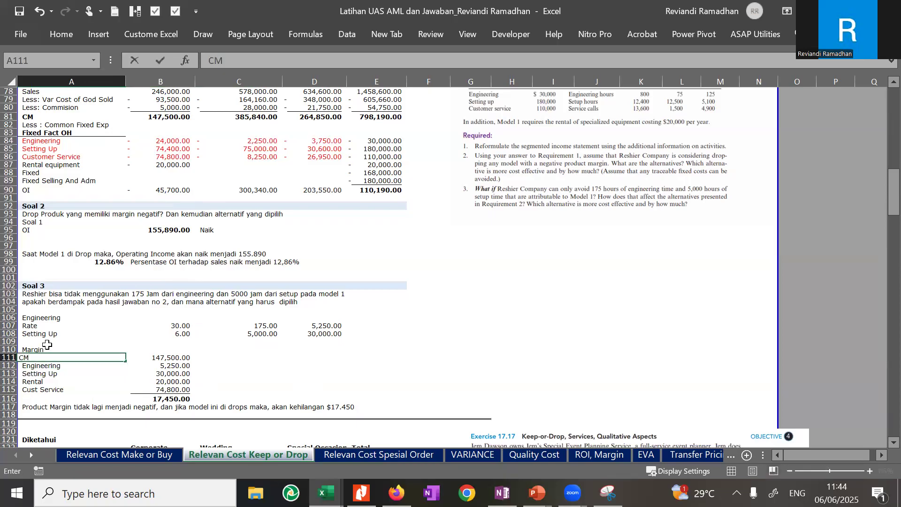
pyautogui.press('Tab')
pyautogui.press('Down')
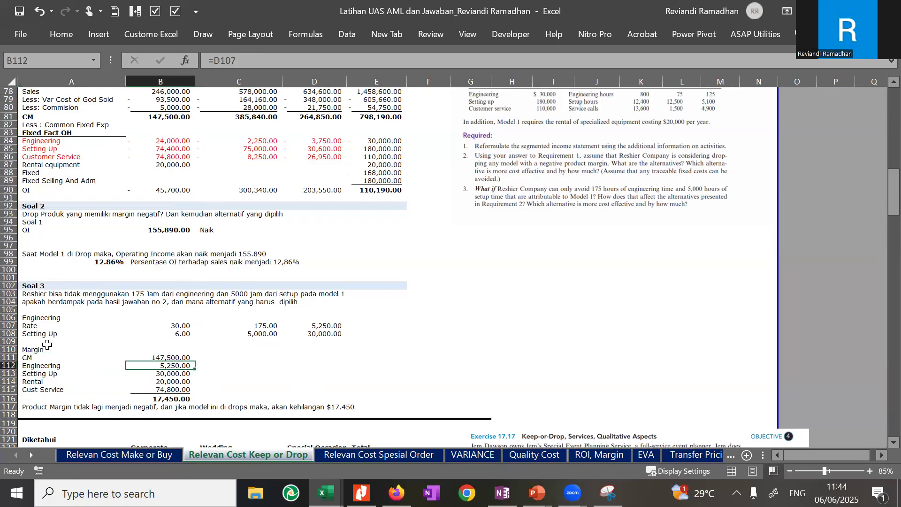
# - Review the costs deducted in B112:B115 and read the product margin conclusion in row 117
pyautogui.hotkey('shift', 'Down')
pyautogui.hotkey('shift', 'Down')
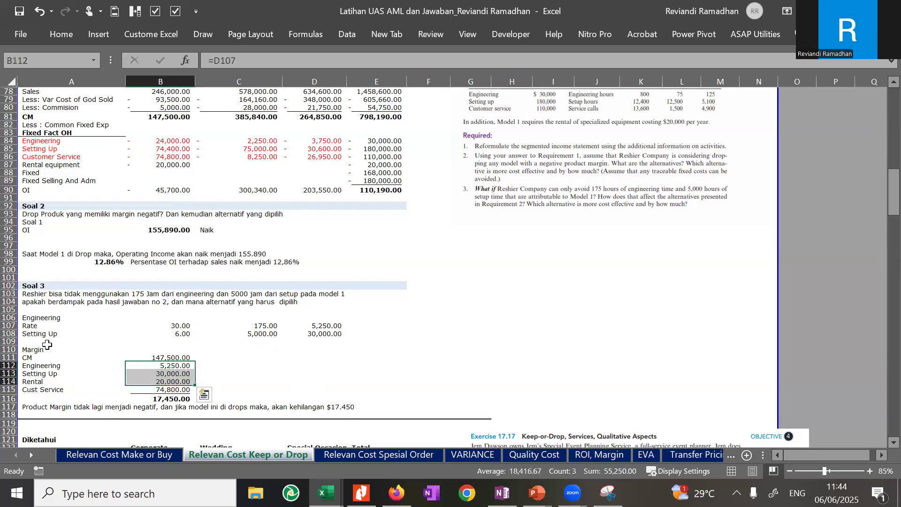
pyautogui.hotkey('shift', 'Down')
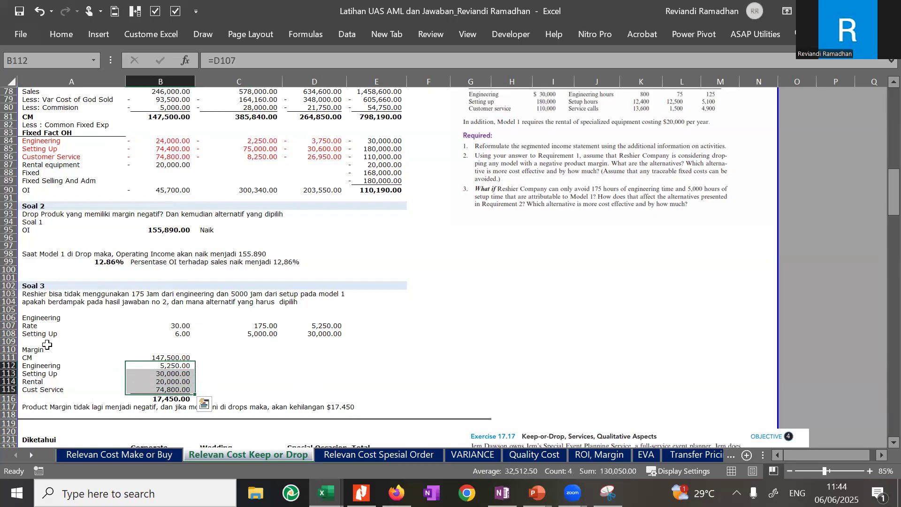
pyautogui.press('Down')
pyautogui.press('Down')
pyautogui.press('Down')
pyautogui.press('Down')
pyautogui.press('Down')
pyautogui.press('Left')
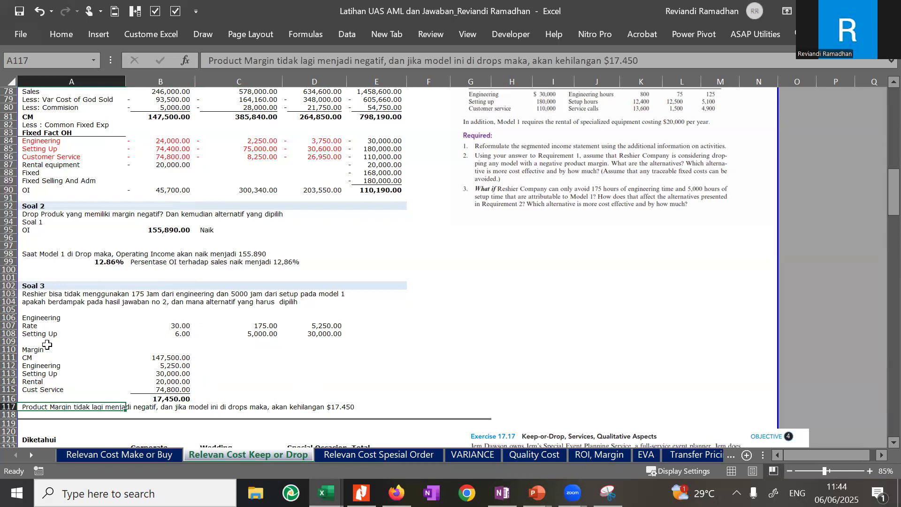
pyautogui.press('Right')
pyautogui.press('Right')
pyautogui.press('Right')
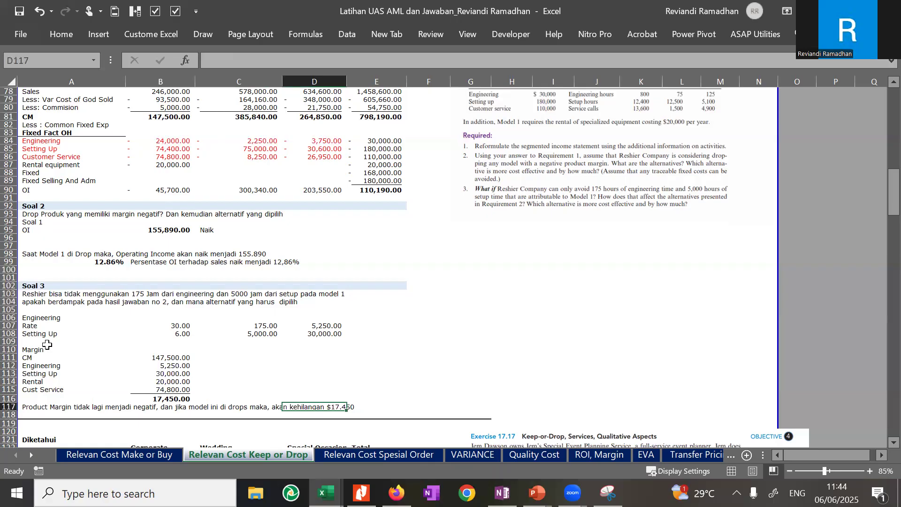
# - Read the Soal 3 product margin conclusion in row 117 together with the margin total in row 116
pyautogui.press('Right')
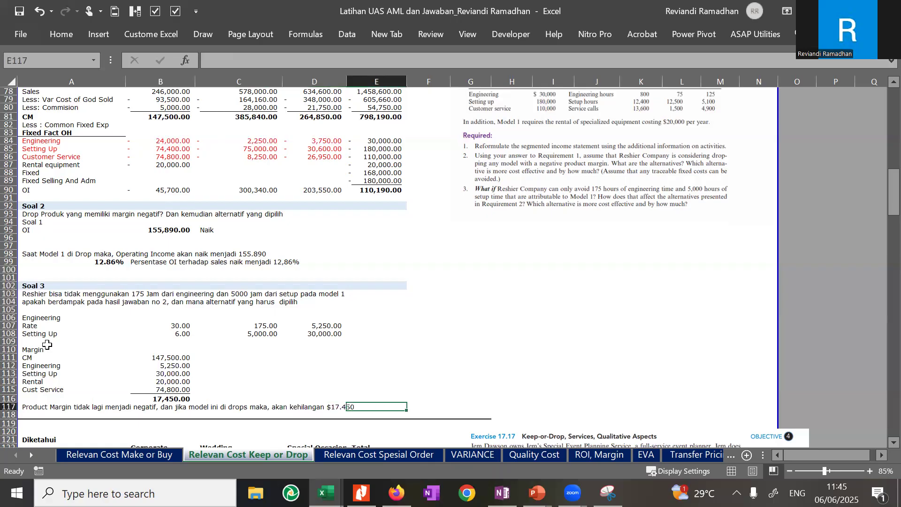
pyautogui.press('Left')
pyautogui.press('Home')
pyautogui.press('Up')
pyautogui.press('Right')
pyautogui.press('Right')
pyautogui.press('Right')
pyautogui.press('Right')
pyautogui.press('Down')
pyautogui.press('Left')
pyautogui.press('Left')
pyautogui.press('Left')
pyautogui.press('Up')
pyautogui.press('Left')
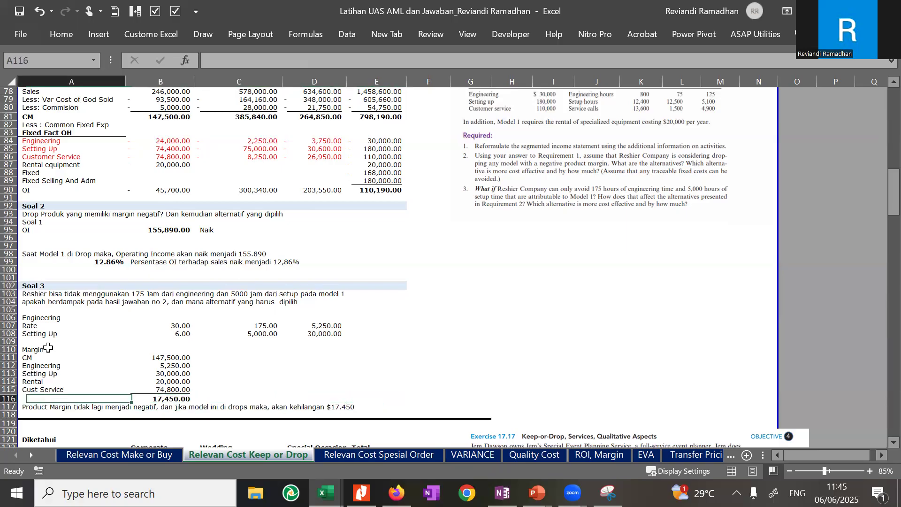
# - Skim the remaining keep-or-drop exercises from Exercise 17.17 to the PT BBB wallpaper case, returning to Problem 17.24
pyautogui.scroll(-10, 155, 287)
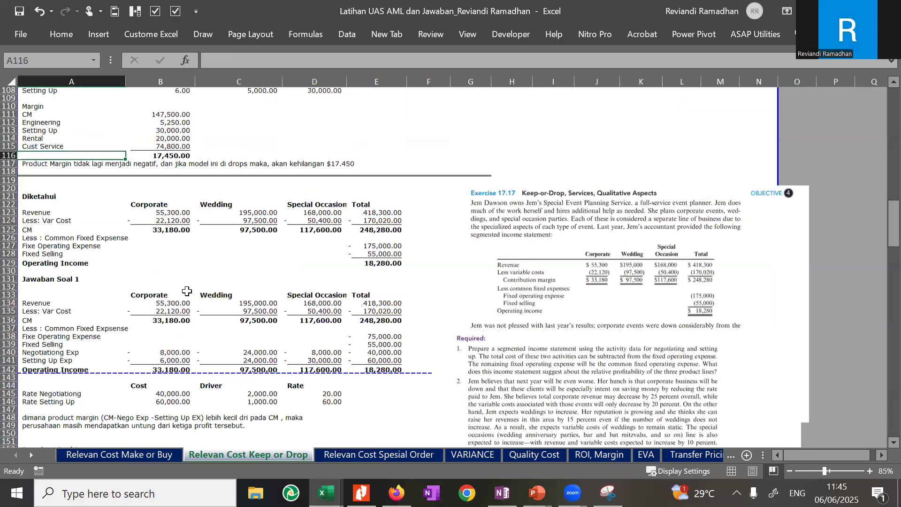
pyautogui.scroll(-19, 187, 291)
pyautogui.scroll(-14, 179, 306)
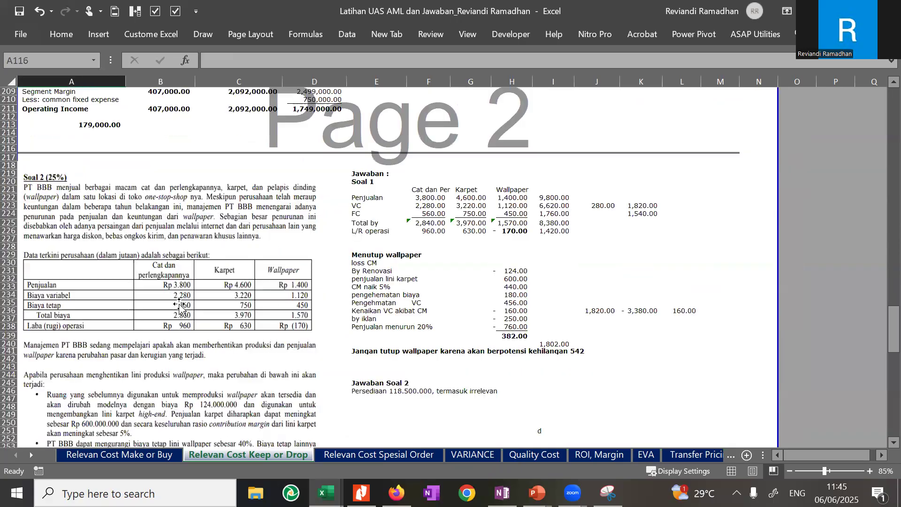
pyautogui.scroll(14, 178, 307)
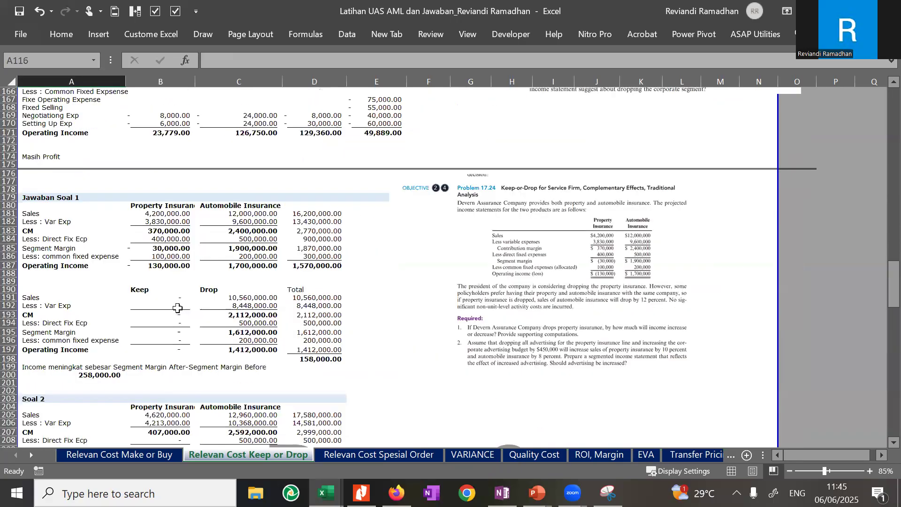
# - Inspect the Keep and Drop columns of the Devern Assurance answer in rows 190 to 195
pyautogui.click(178, 308)
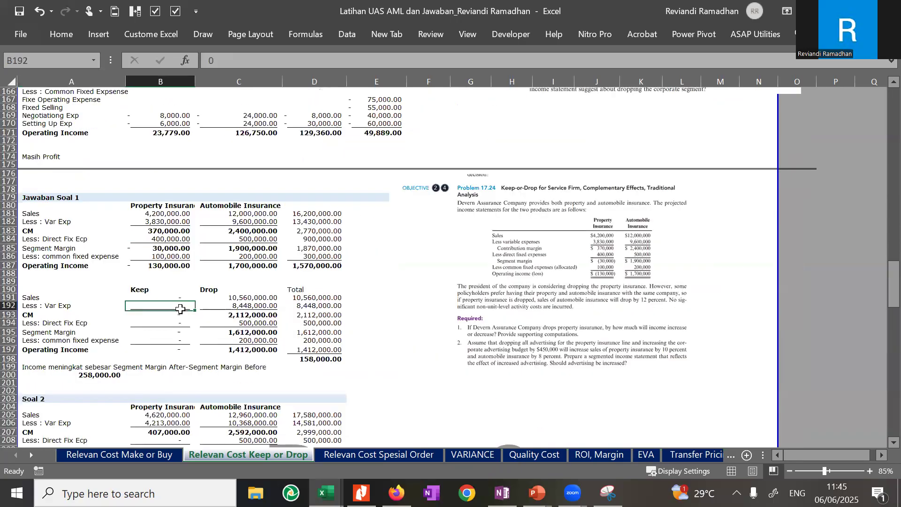
pyautogui.click(252, 331)
pyautogui.click(238, 325)
pyautogui.click(167, 291)
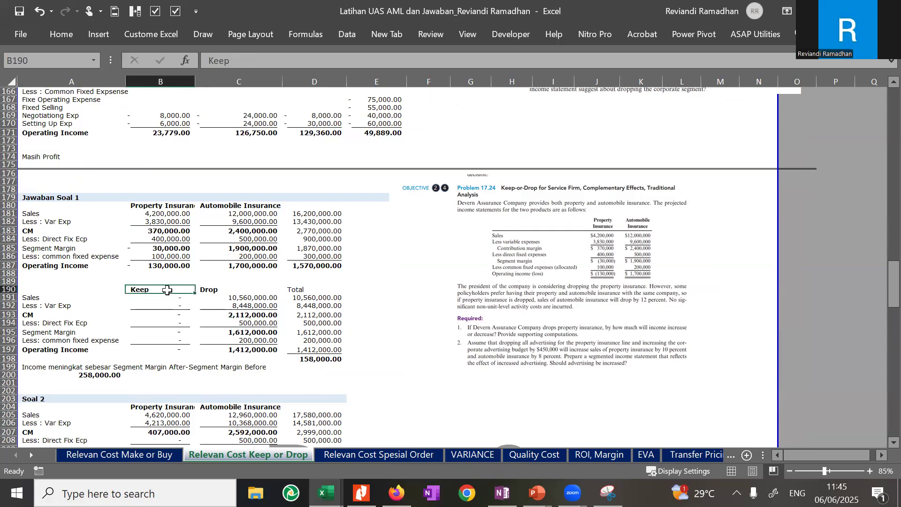
pyautogui.scroll(-14, 168, 290)
pyautogui.scroll(14, 168, 293)
# - Compare Devern Assurance's product-line and total figures before and after dropping property insurance, including the income increase in rows 199 and 200
pyautogui.moveTo(314, 222); pyautogui.dragTo(320, 351)
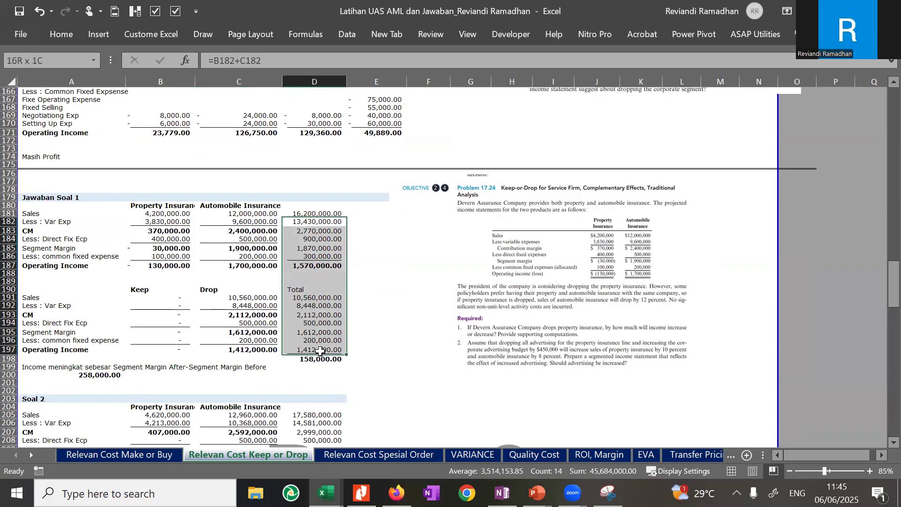
pyautogui.click(242, 323)
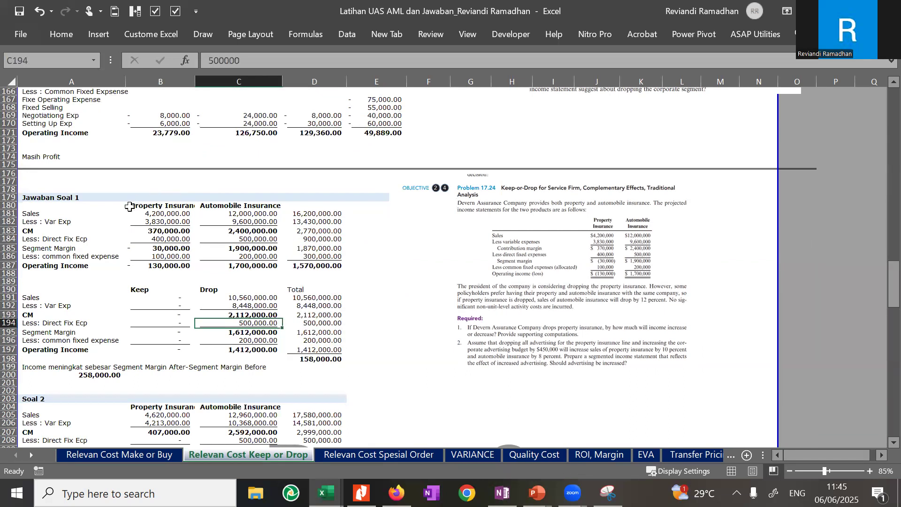
pyautogui.moveTo(151, 207); pyautogui.dragTo(149, 360)
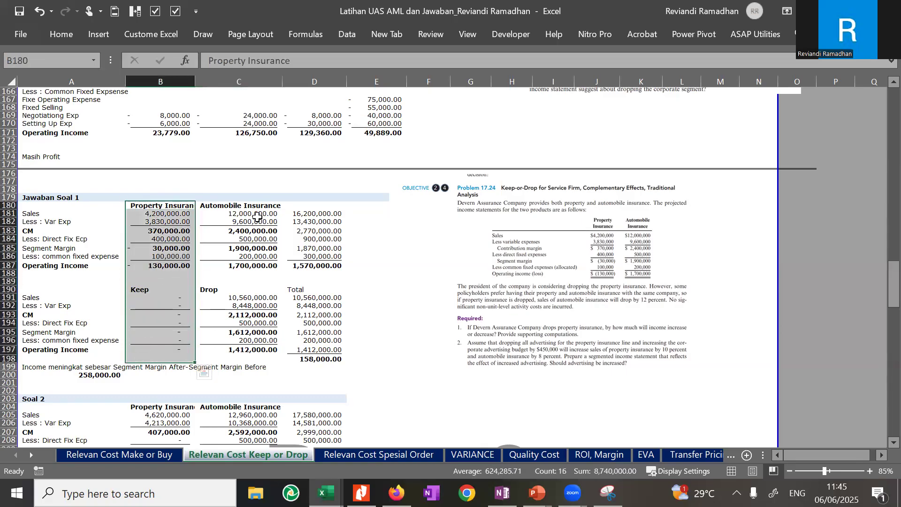
pyautogui.click(312, 196)
pyautogui.click(305, 206)
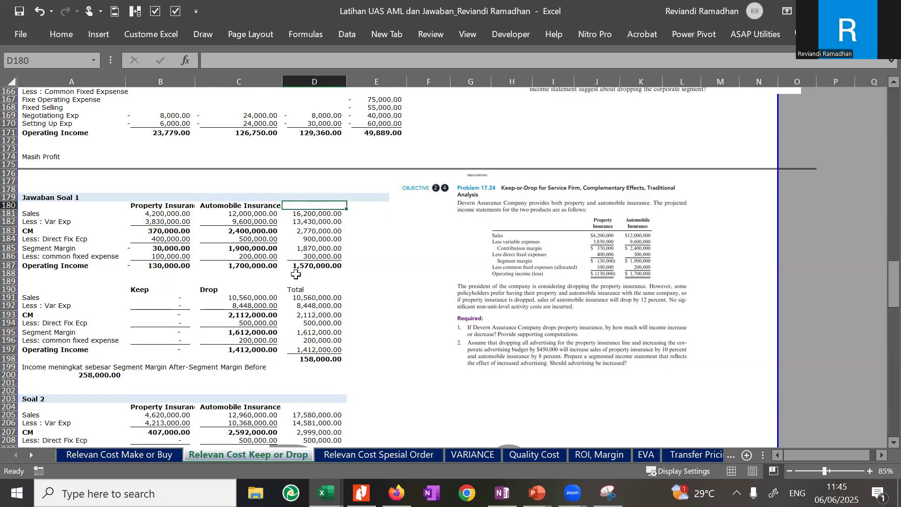
pyautogui.click(259, 349)
pyautogui.click(175, 368)
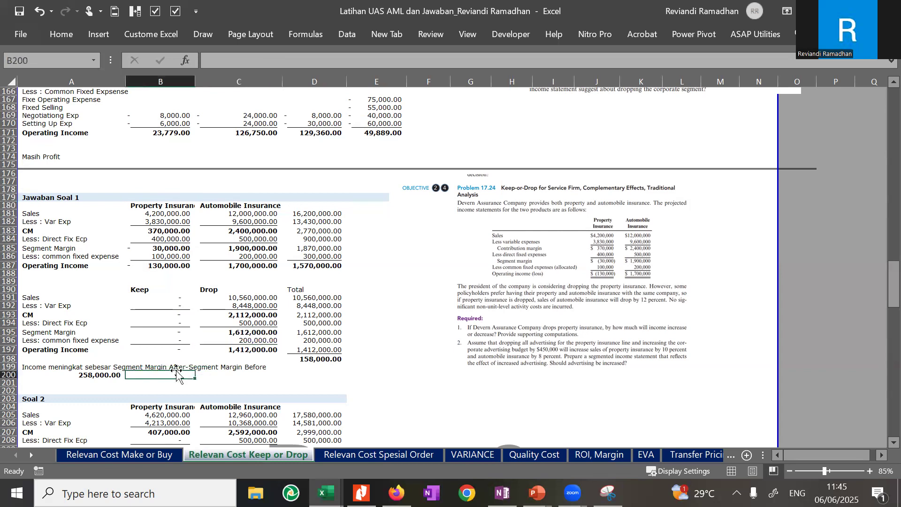
pyautogui.click(101, 381)
# - Leave the keep-or-drop problems, open the Relevan Cost Spesial Order sheet and skim its problems through to the end
pyautogui.scroll(-15, 101, 381)
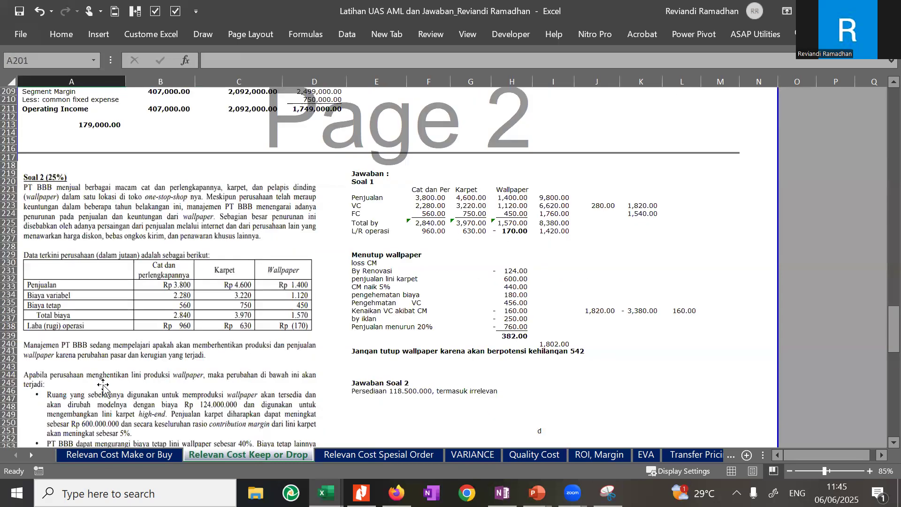
pyautogui.scroll(20, 102, 386)
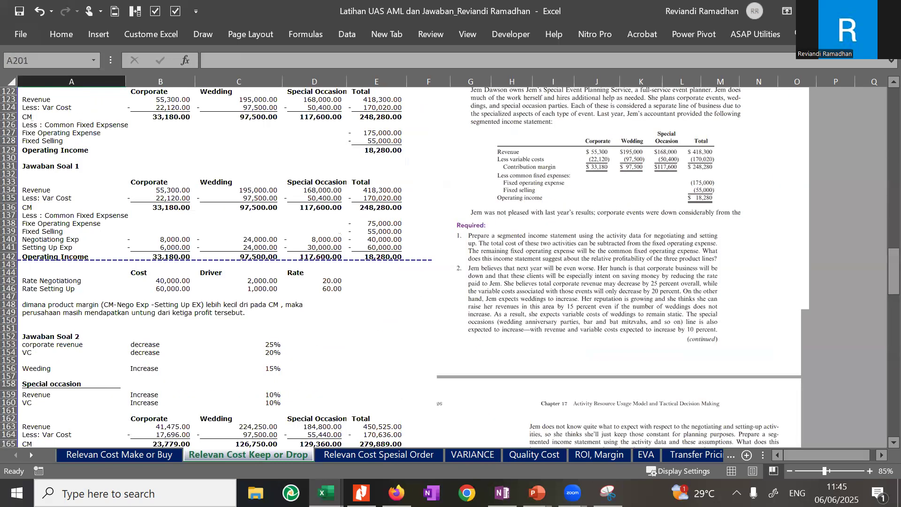
pyautogui.scroll(20, 102, 386)
pyautogui.click(401, 455)
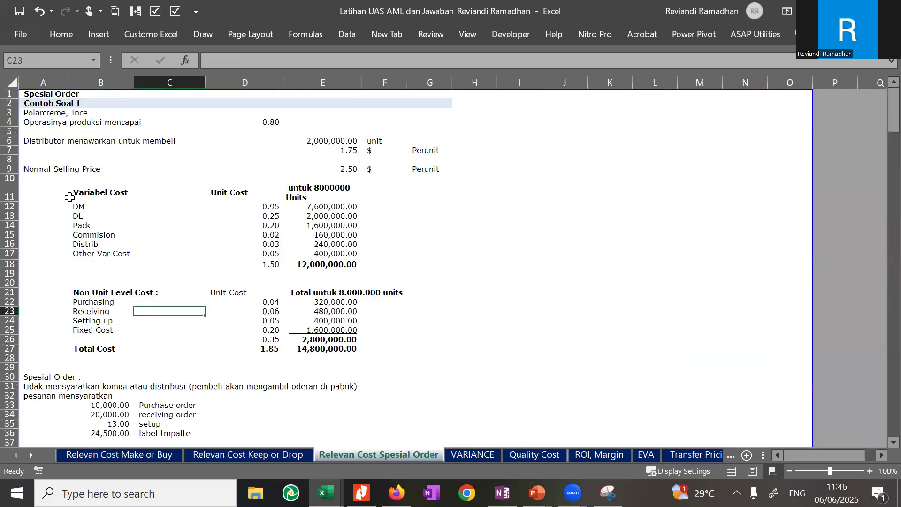
pyautogui.click(70, 197)
pyautogui.scroll(-20, 67, 211)
pyautogui.scroll(-20, 67, 211)
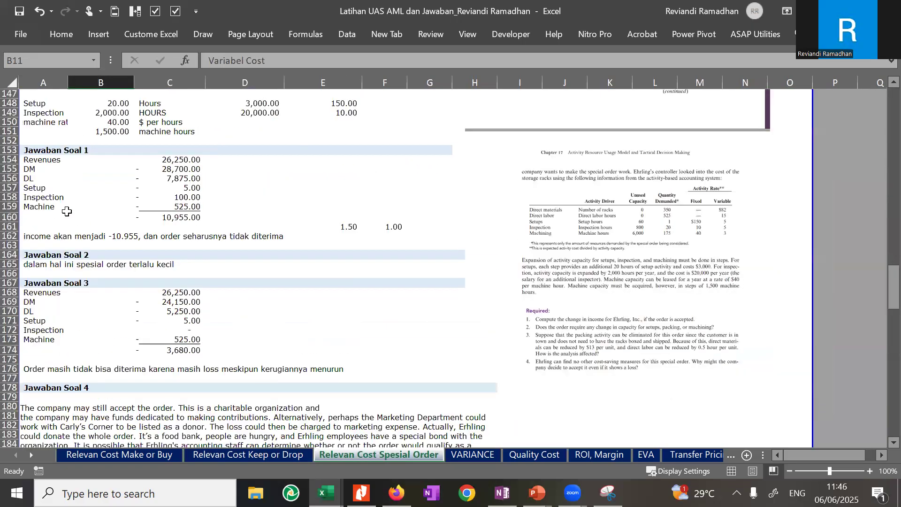
pyautogui.scroll(-20, 66, 212)
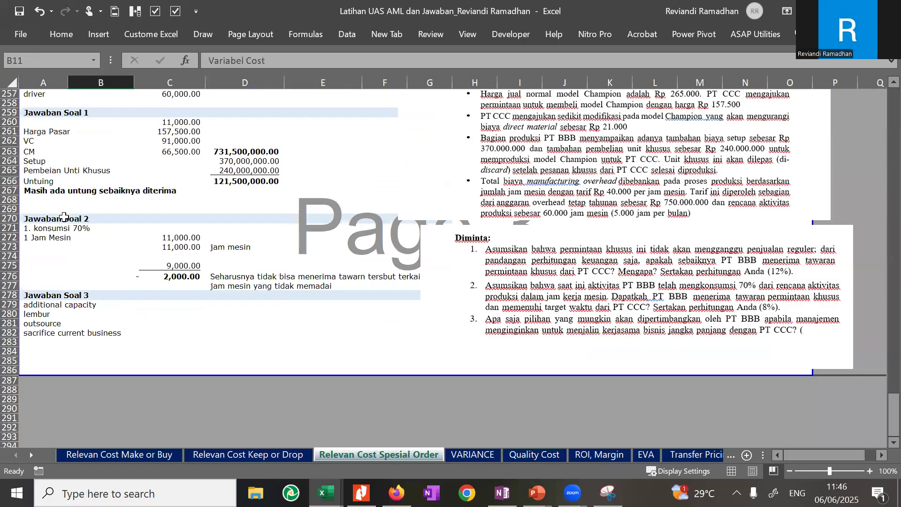
# - Look over the Grant Industries and PT BBB skateboard special-order problems, returning to the Sequoia Paper Products case
pyautogui.scroll(20, 64, 217)
pyautogui.scroll(-12, 65, 217)
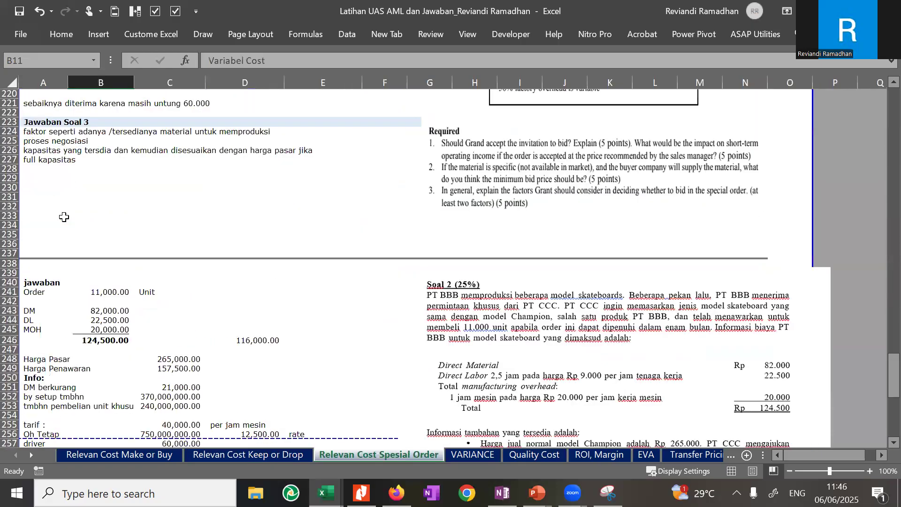
pyautogui.scroll(12, 64, 217)
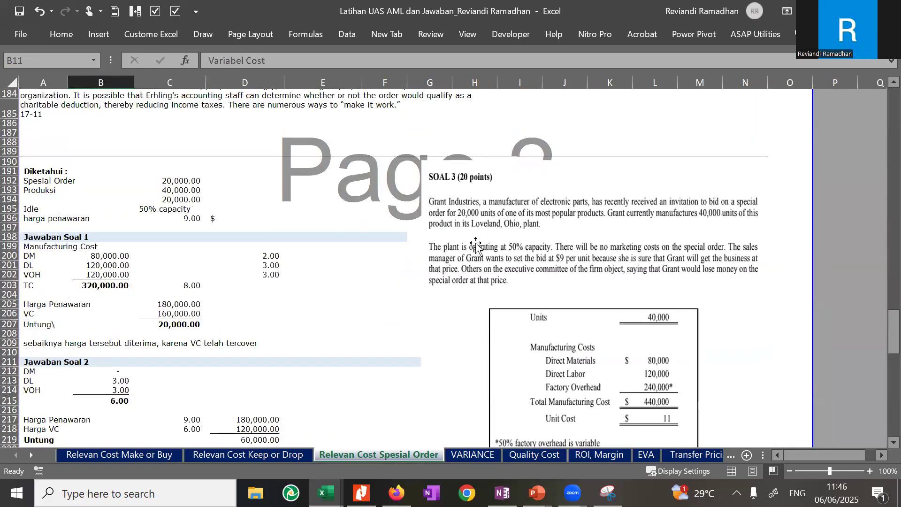
pyautogui.click(473, 245)
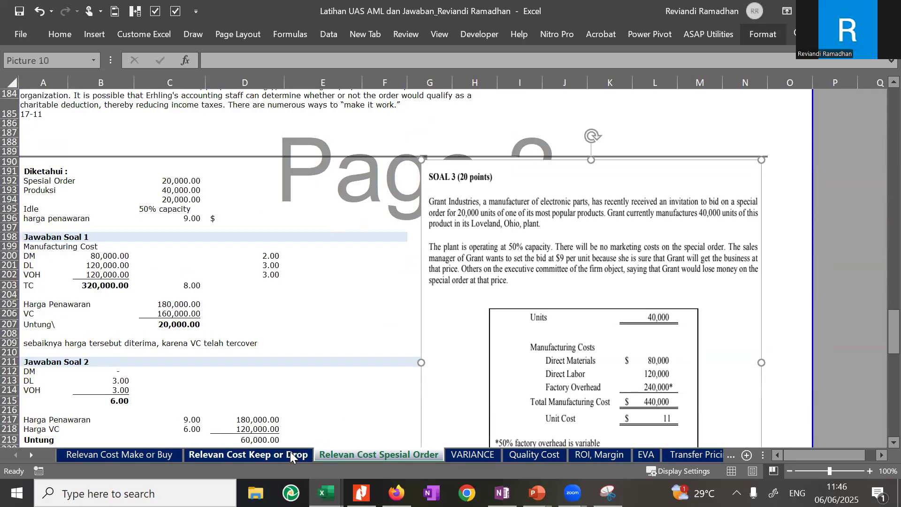
pyautogui.scroll(-20, 460, 354)
pyautogui.click(629, 235)
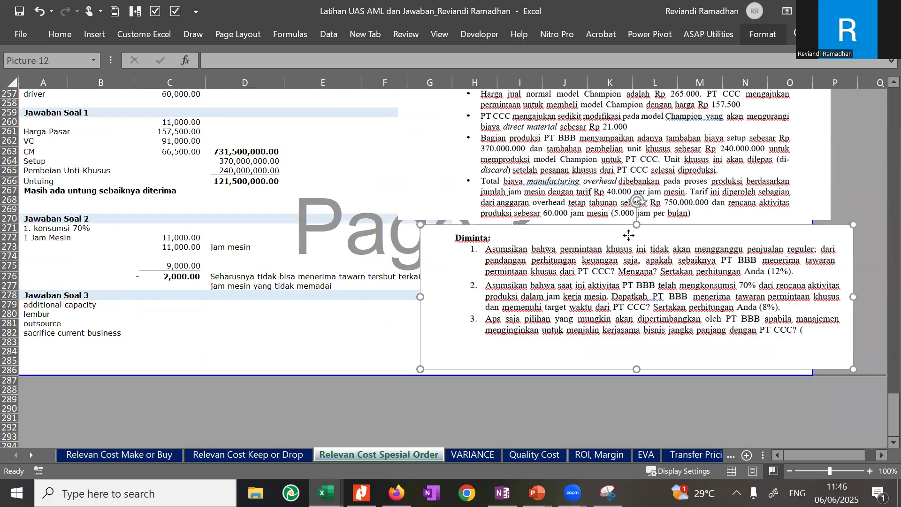
pyautogui.scroll(12, 629, 235)
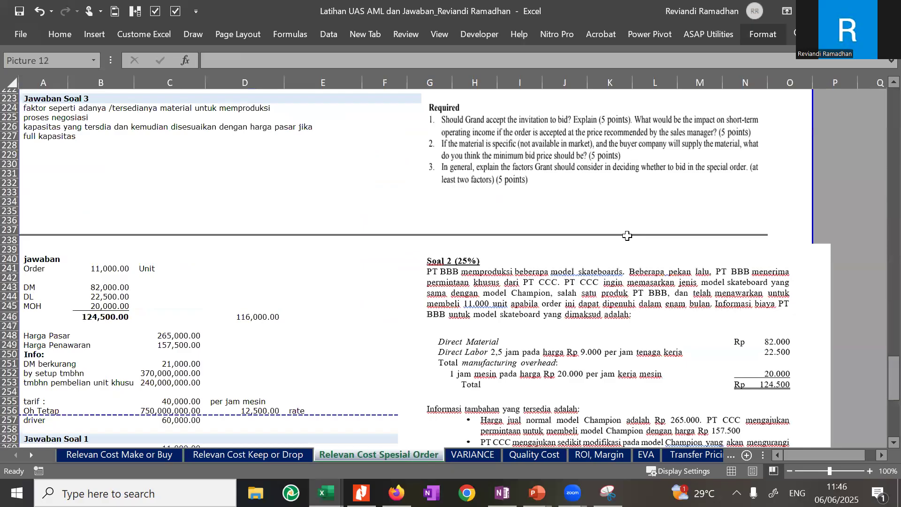
pyautogui.scroll(20, 627, 236)
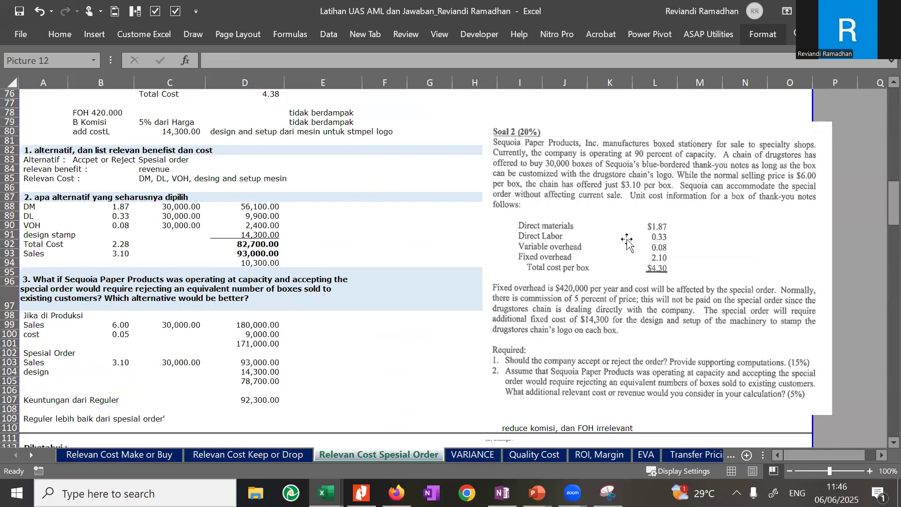